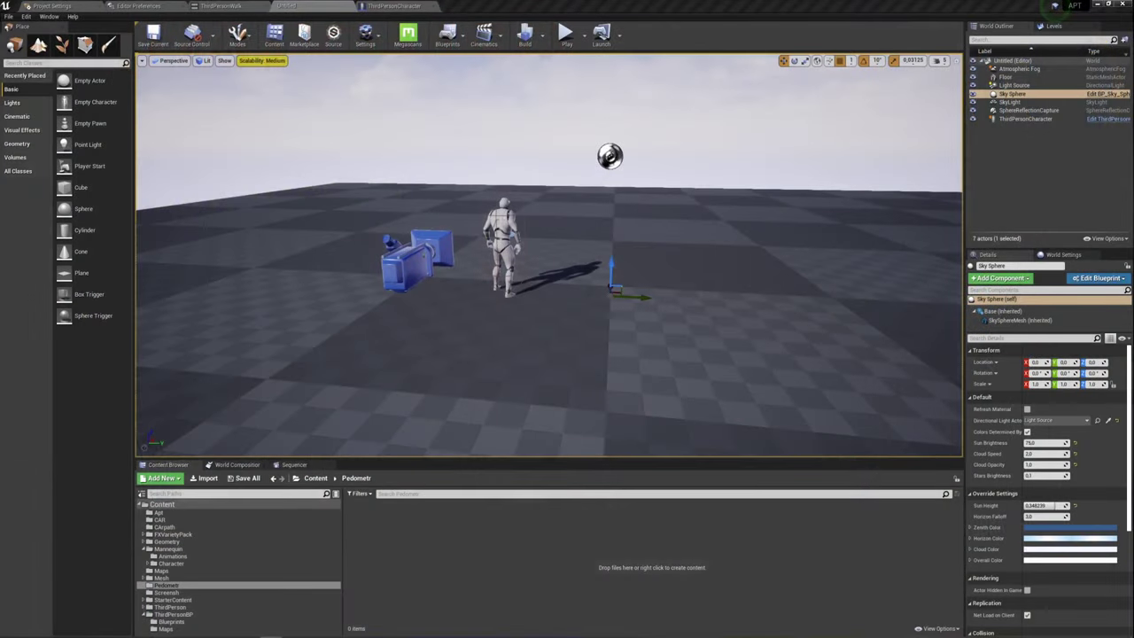
Step: Orbit around the level and select the ThirdPersonCharacter standing on the floor
right_drag(701, 177, 701, 133)
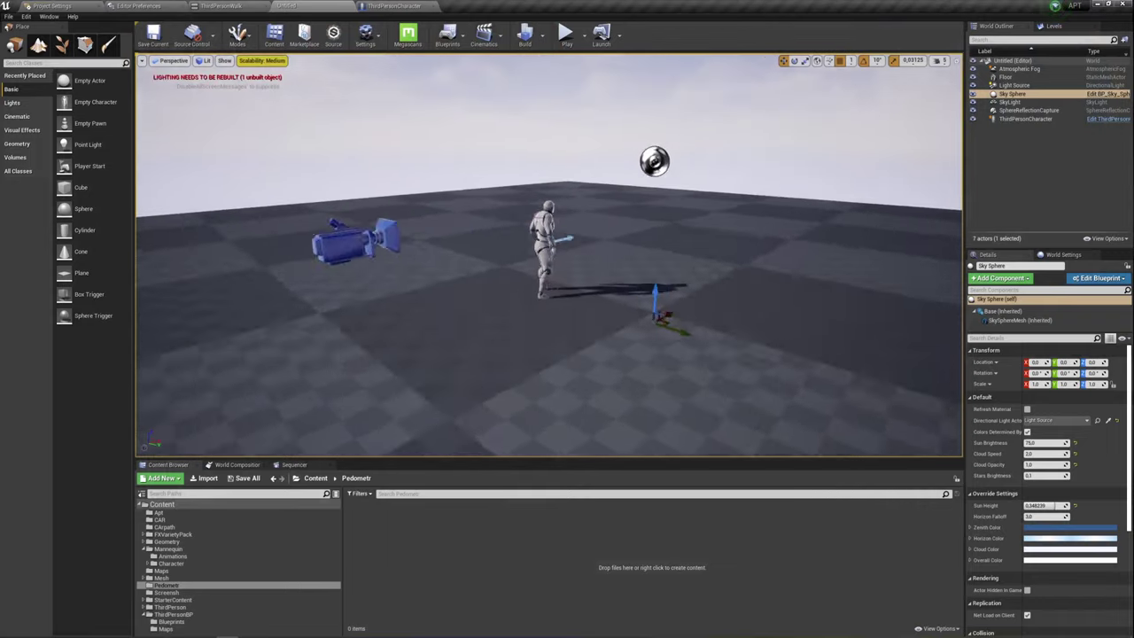
right_drag(550, 257, 550, 257)
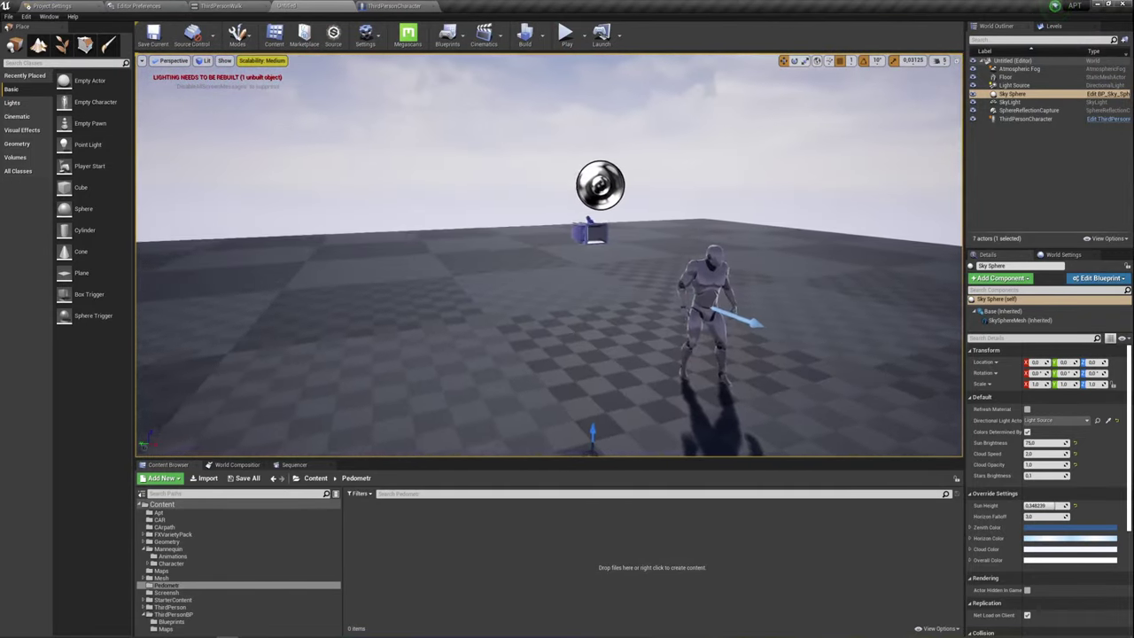
right_drag(657, 209, 657, 209)
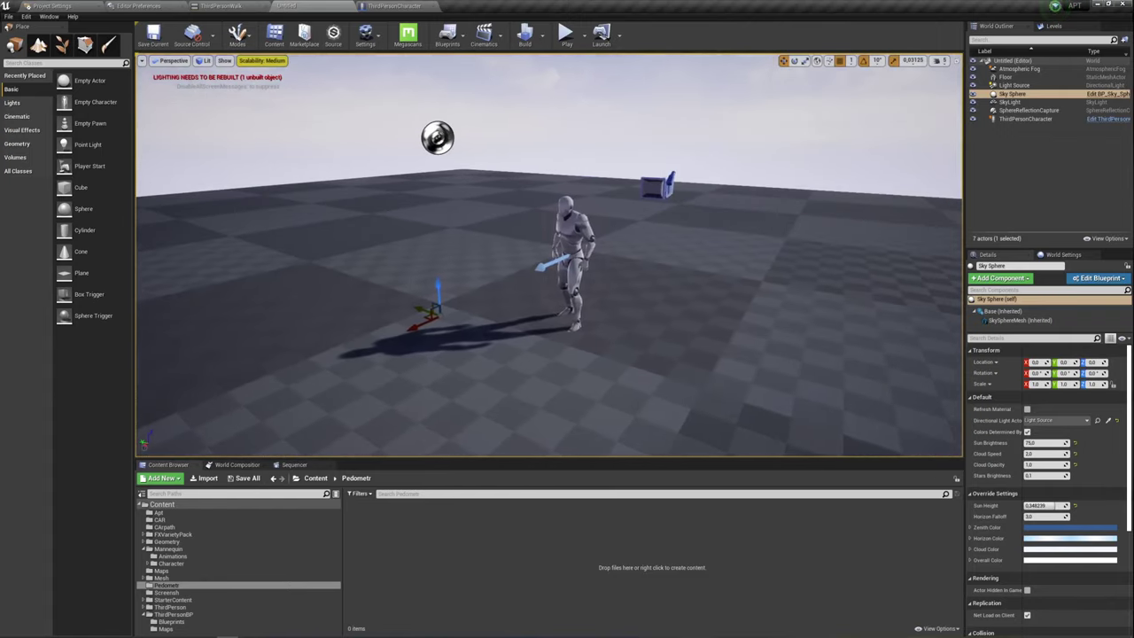
right_drag(636, 313, 636, 314)
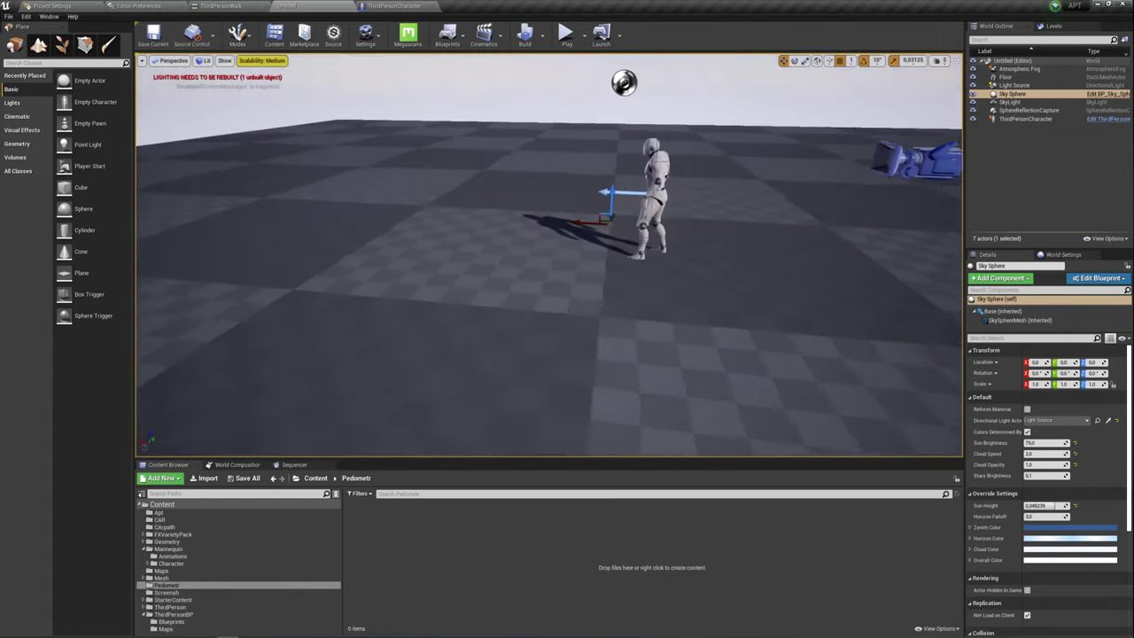
right_drag(549, 257, 550, 257)
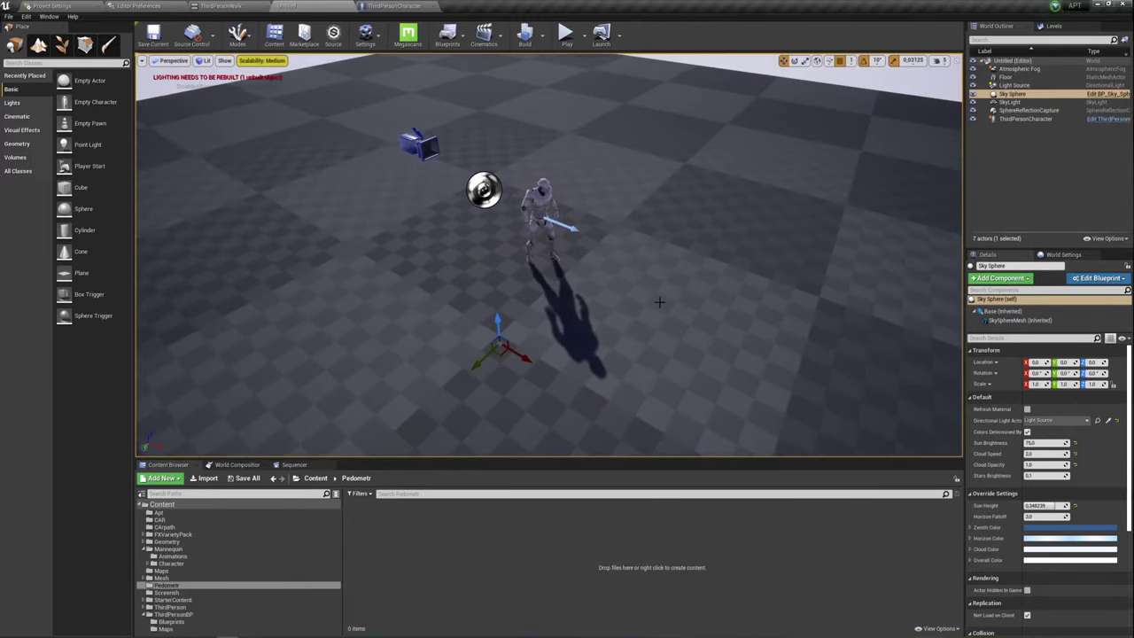
right_drag(618, 287, 618, 287)
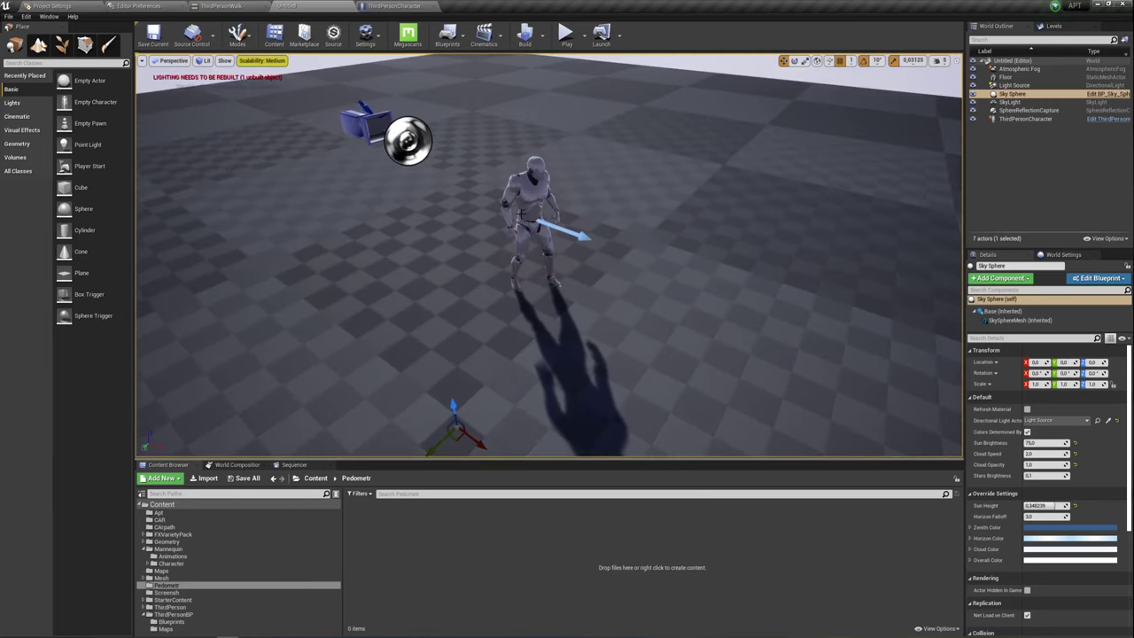
click(533, 199)
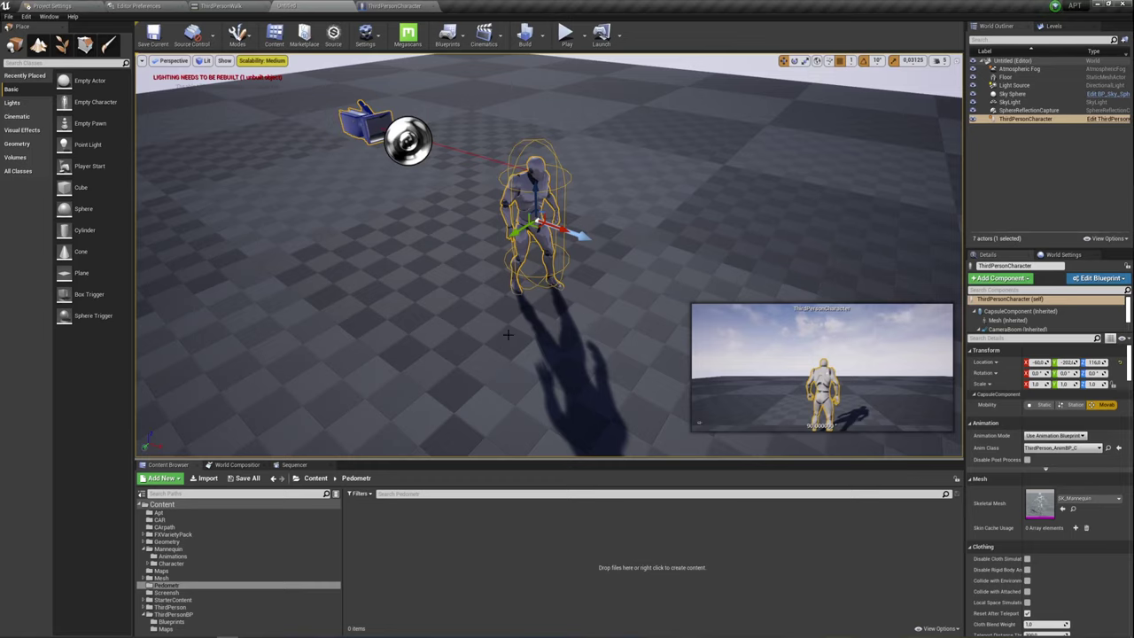
Step: Open ThirdPersonWalk from Mannequin > Animations and pause its preview at frame 9
click(168, 549)
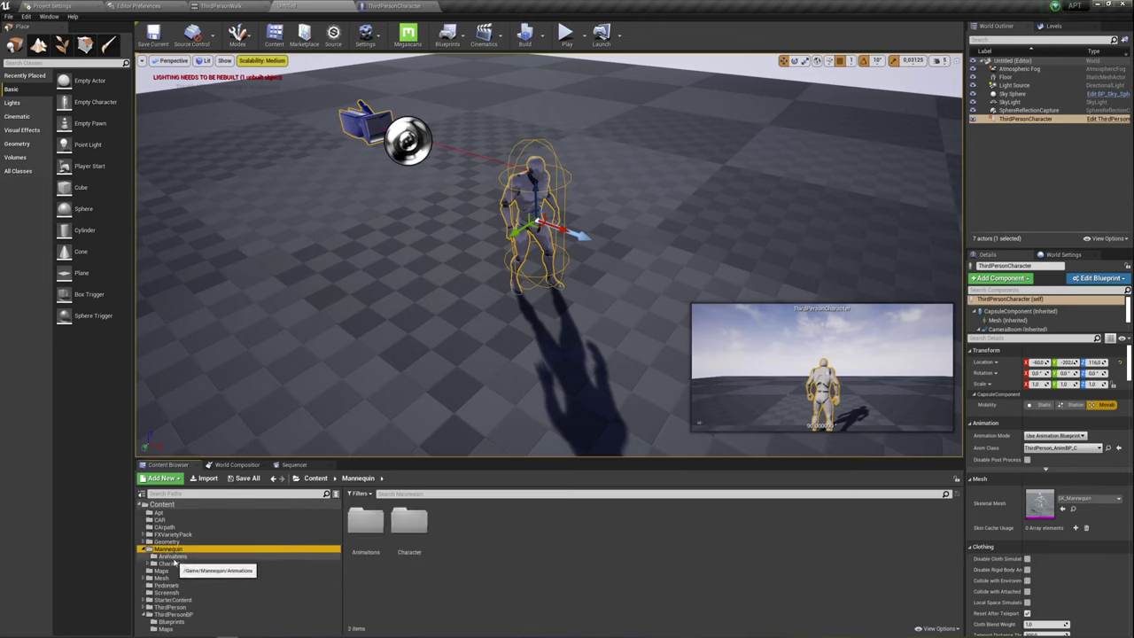
click(173, 556)
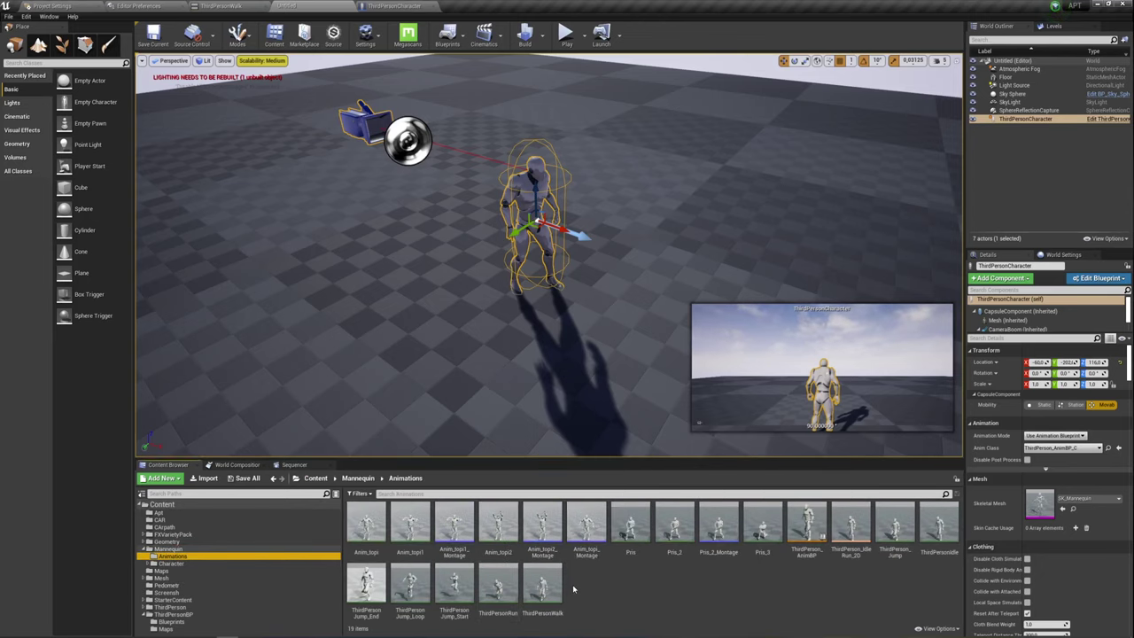
double_click(541, 585)
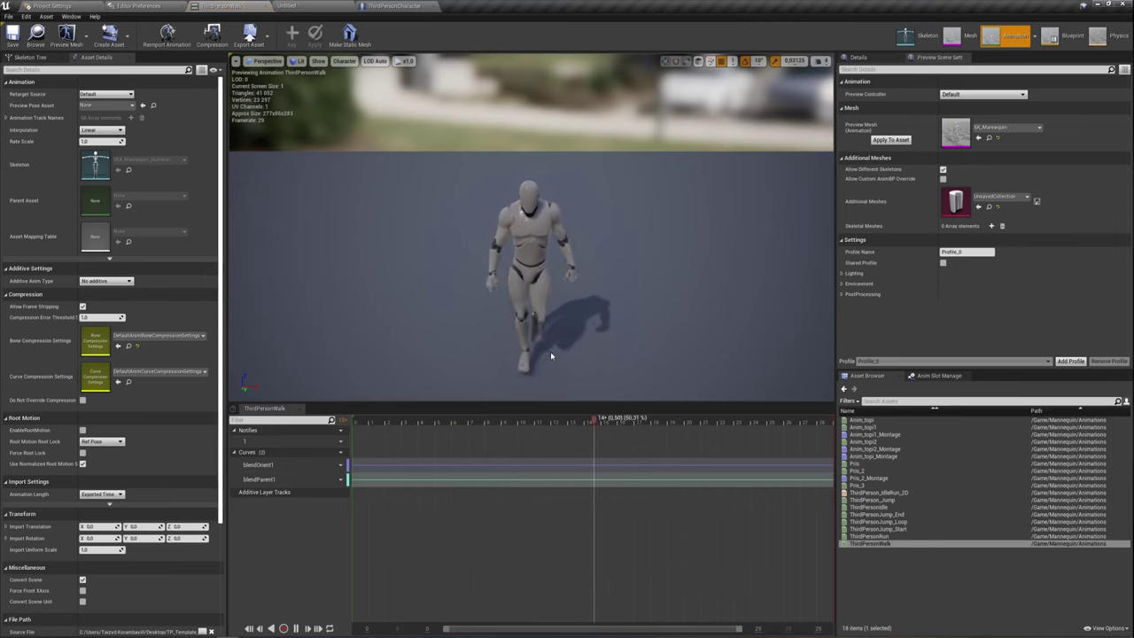
click(296, 628)
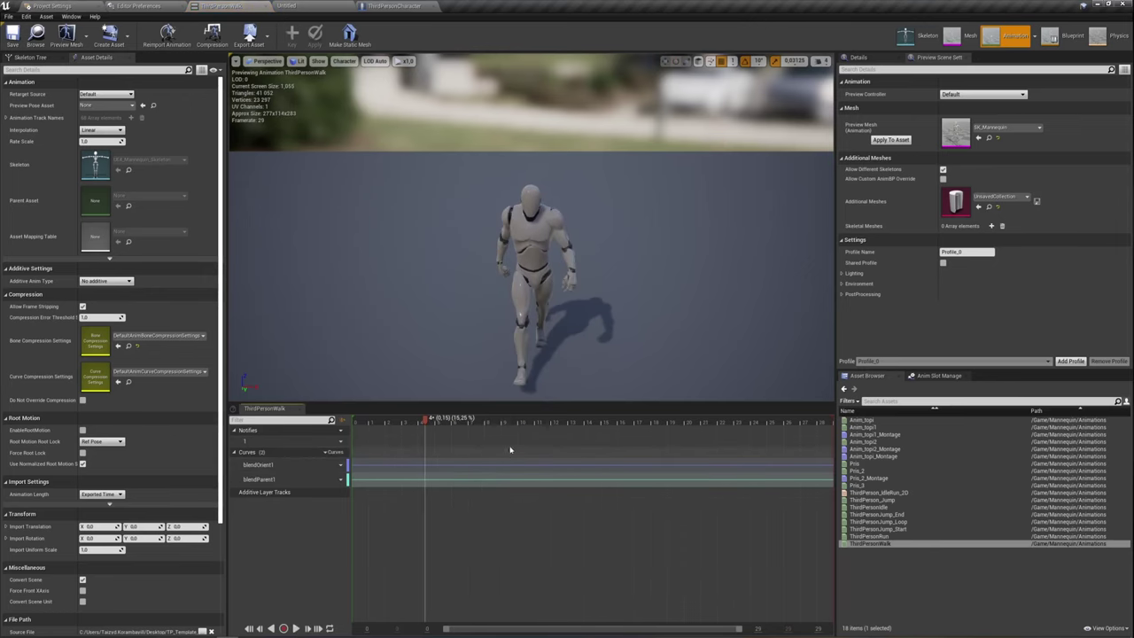
mouse_move(428, 420)
mouse_down()
mouse_move(716, 429)
mouse_move(438, 459)
mouse_move(511, 465)
mouse_up()
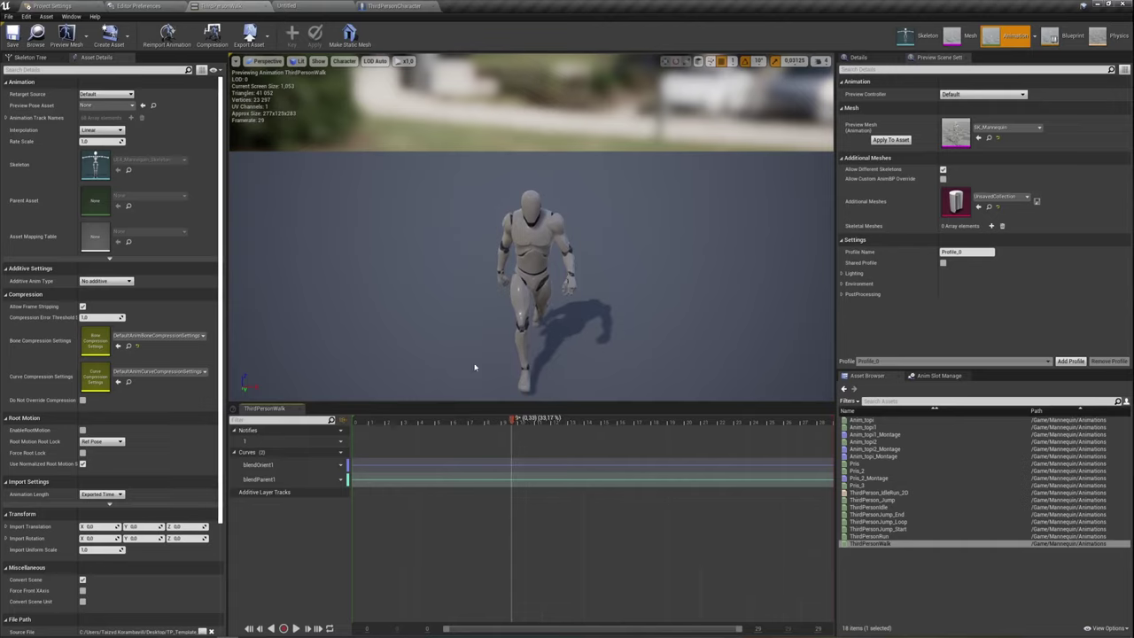
Step: Add a new notify named RightN at the playhead, then scrub to the cycle's end
right_click(512, 442)
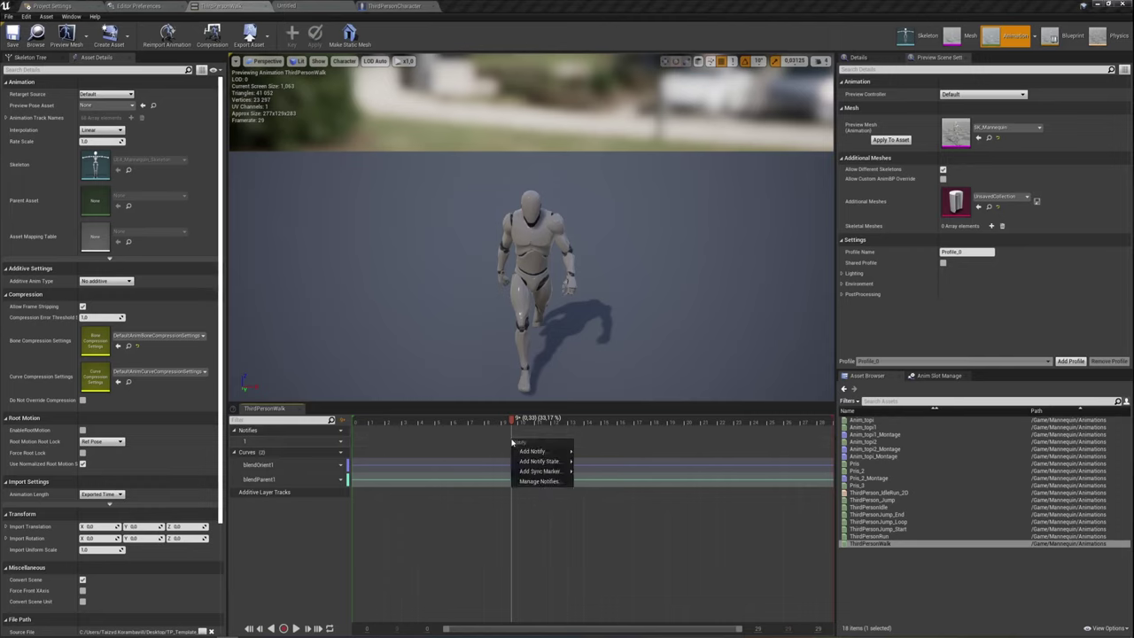
mouse_move(533, 452)
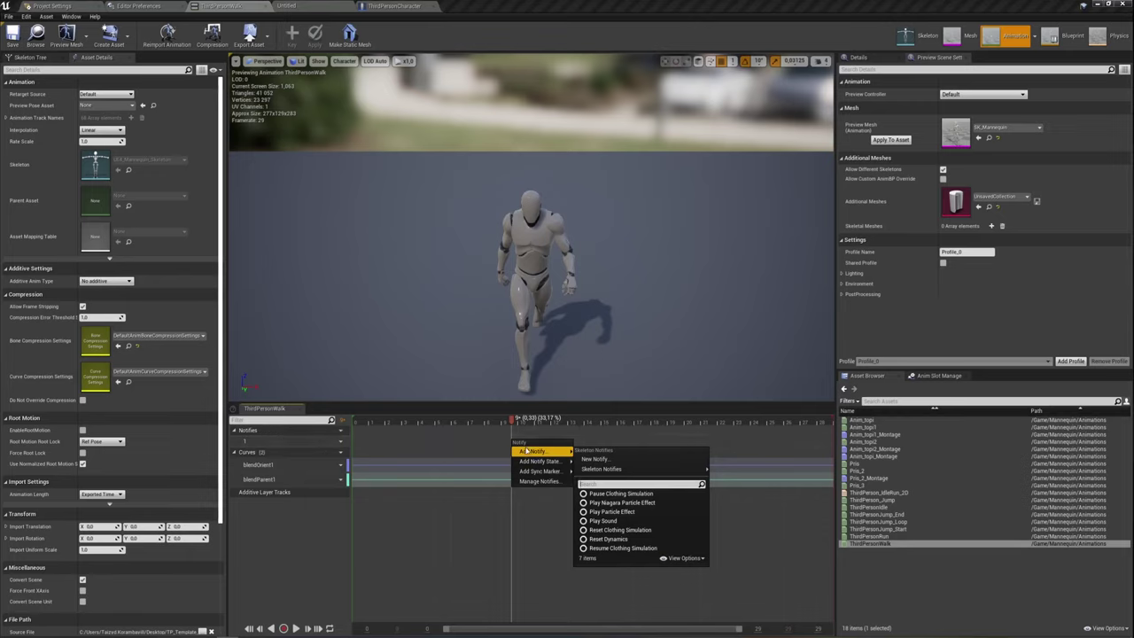
click(609, 460)
text(Ri)
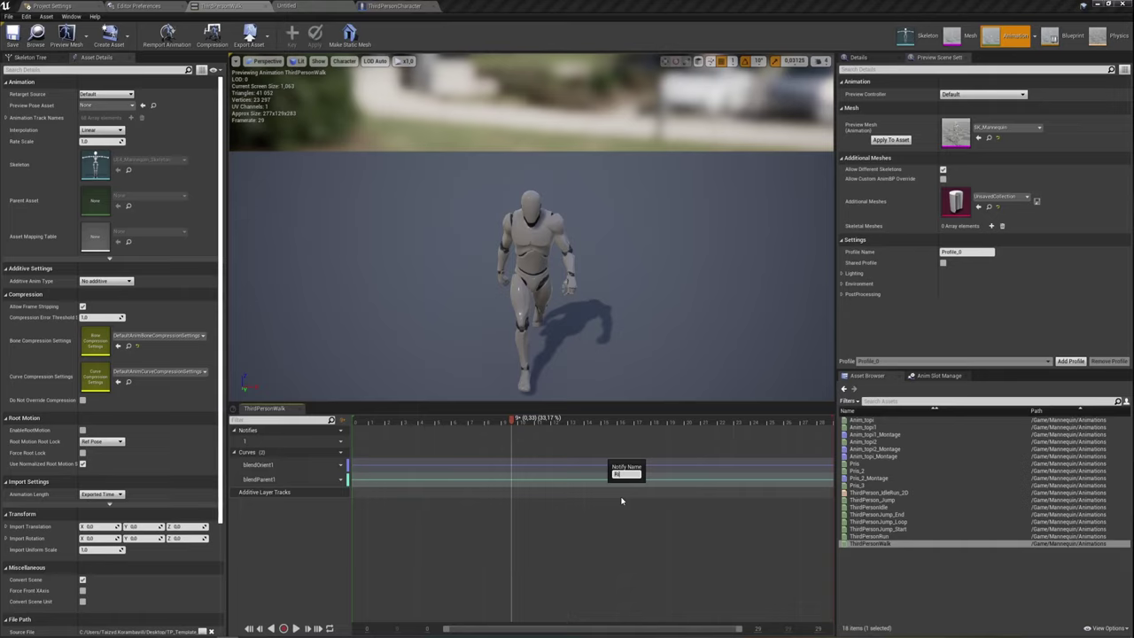
text(ght)
key(Return)
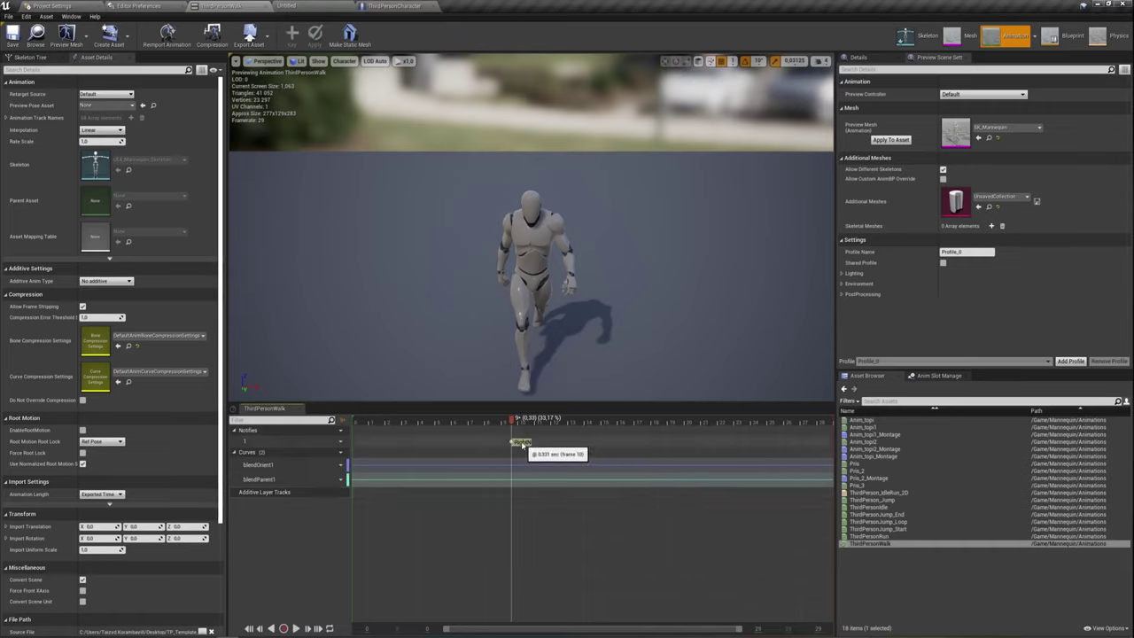
drag(512, 420, 815, 438)
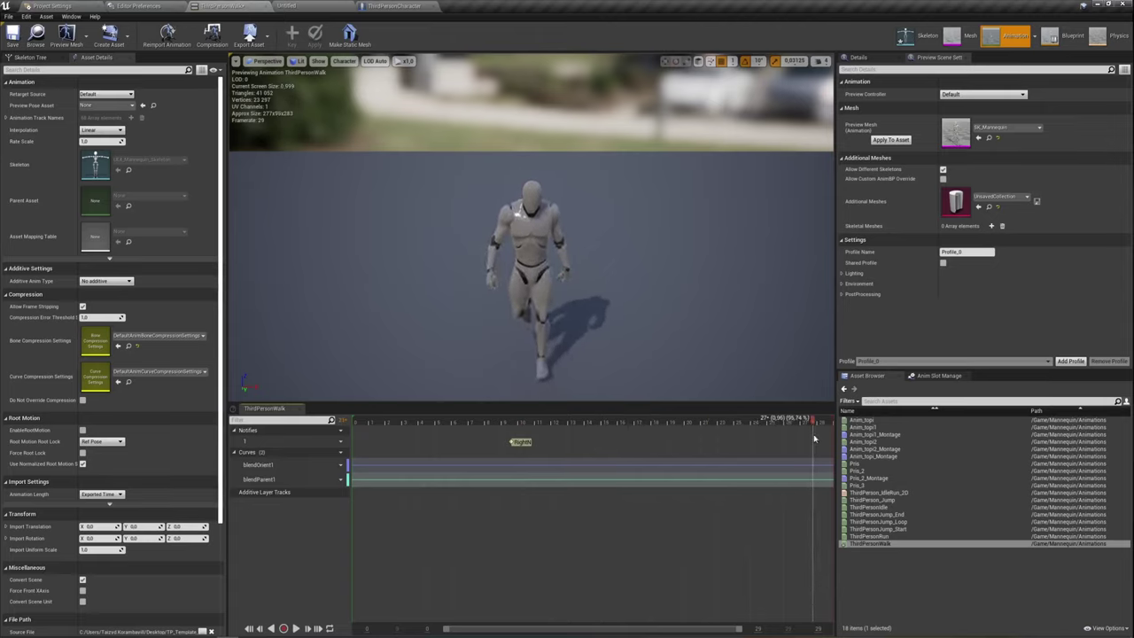
Step: Place a LeftN notify at the end of ThirdPersonWalk's Notifies track
right_click(815, 441)
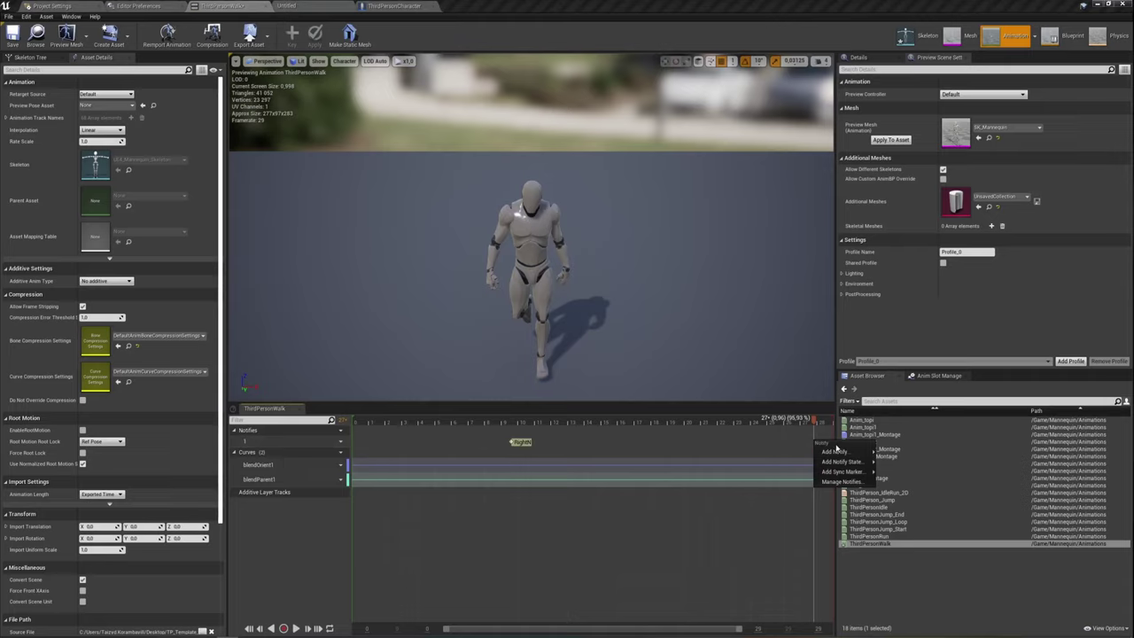
mouse_move(836, 450)
click(900, 460)
text(Left)
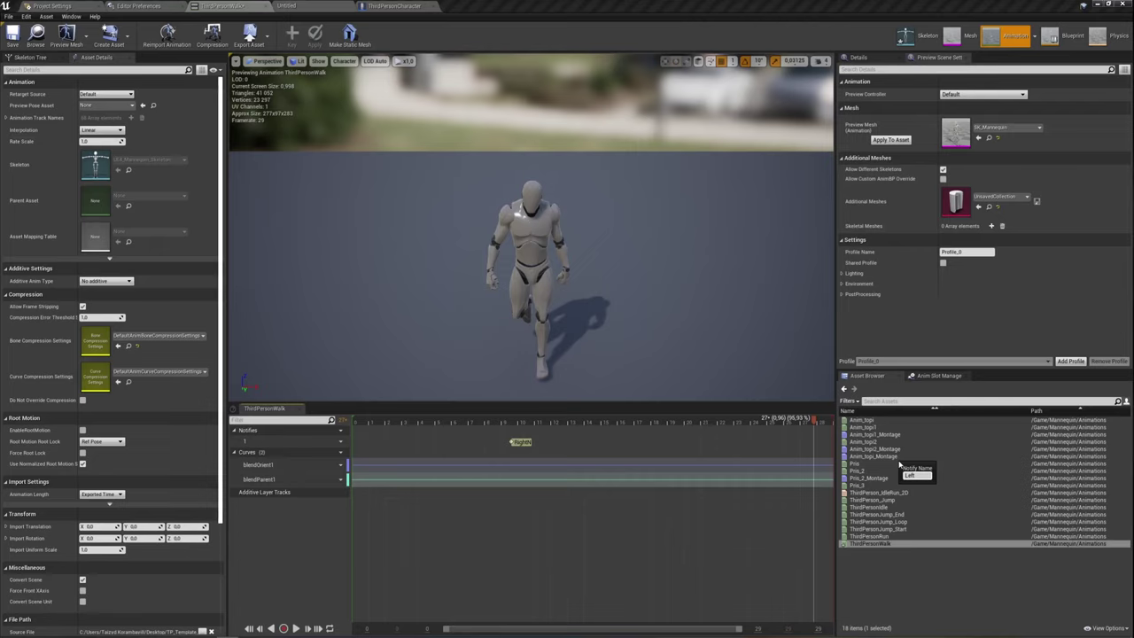
key(Return)
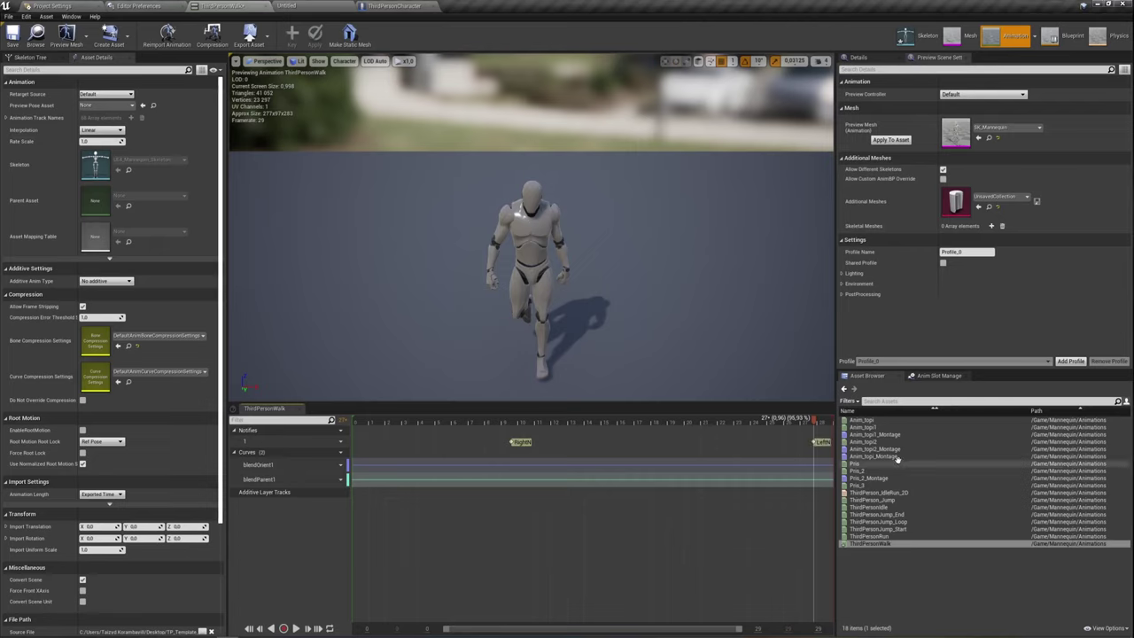
right_click(720, 440)
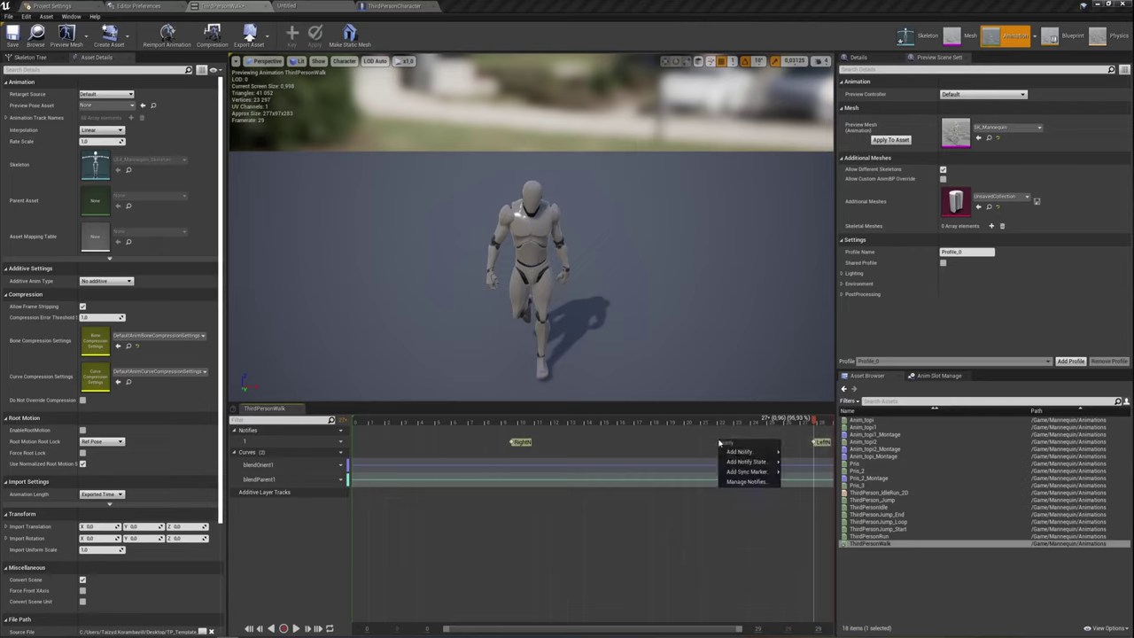
mouse_move(744, 462)
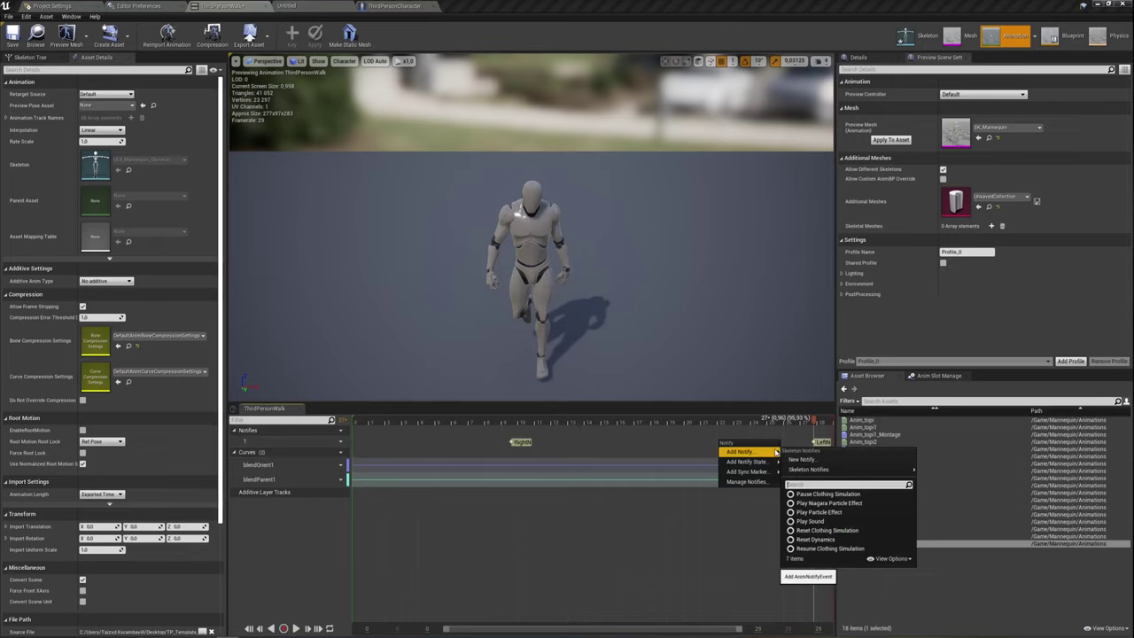
click(610, 535)
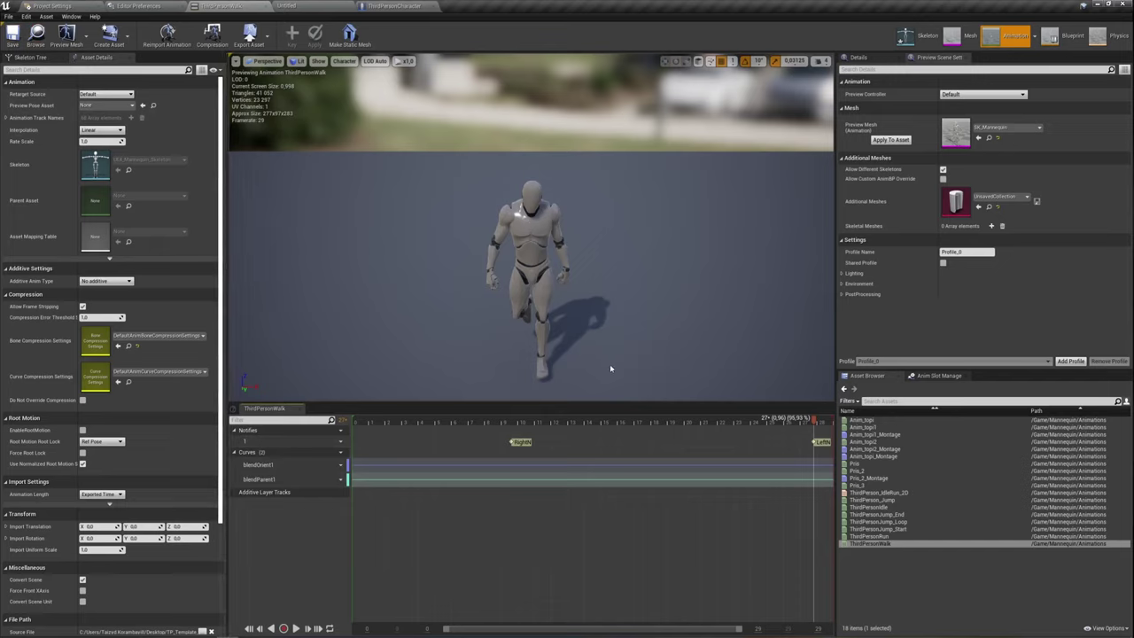
mouse_move(880, 544)
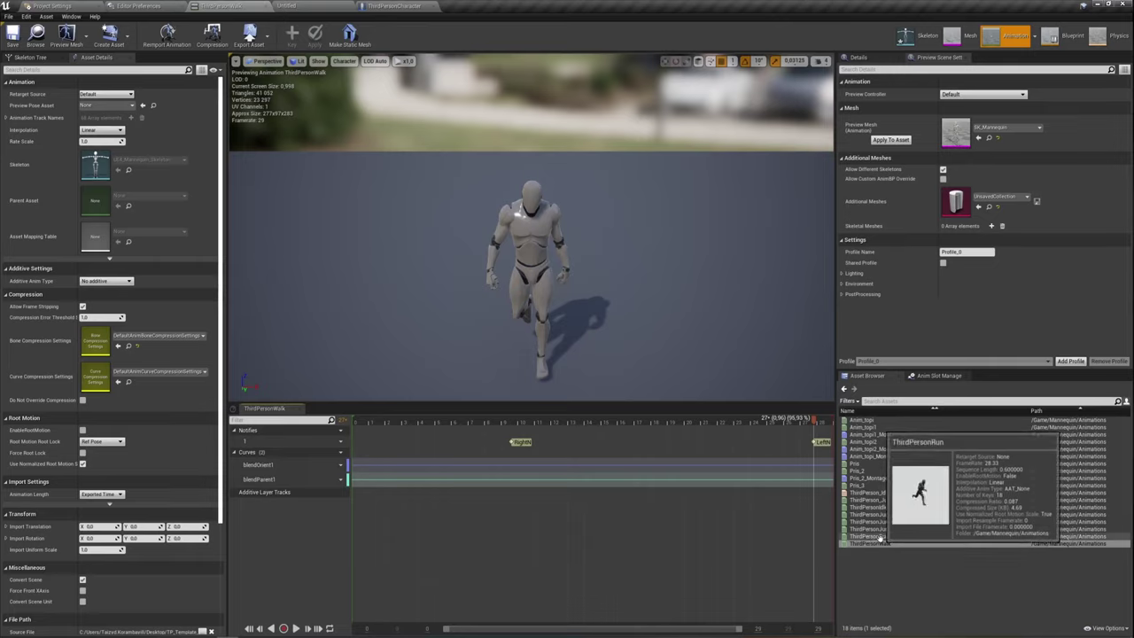
Step: Switch to ThirdPersonRun and add a RightN notify at about 0.31 seconds
click(880, 537)
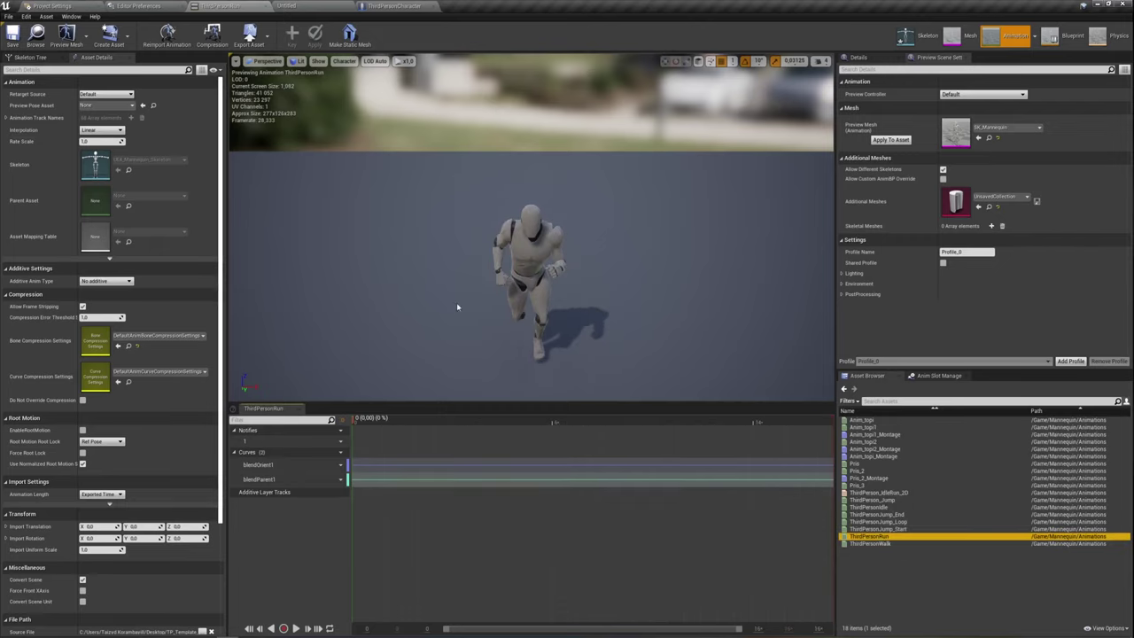
mouse_move(360, 427)
mouse_down()
mouse_move(608, 442)
mouse_move(598, 443)
mouse_up()
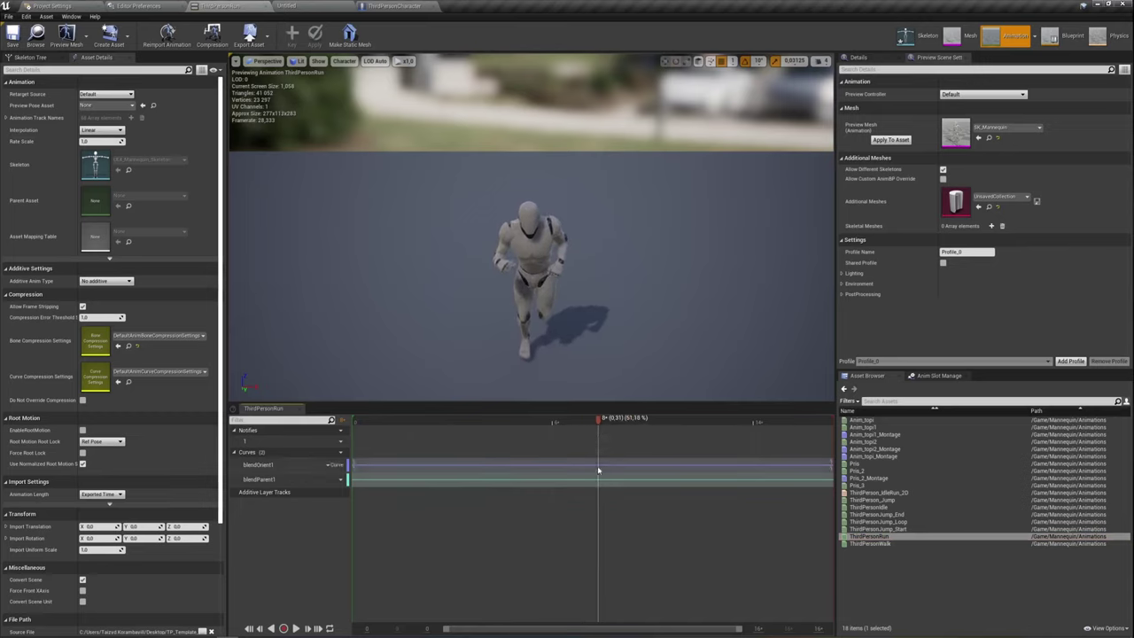
right_click(598, 446)
mouse_move(621, 454)
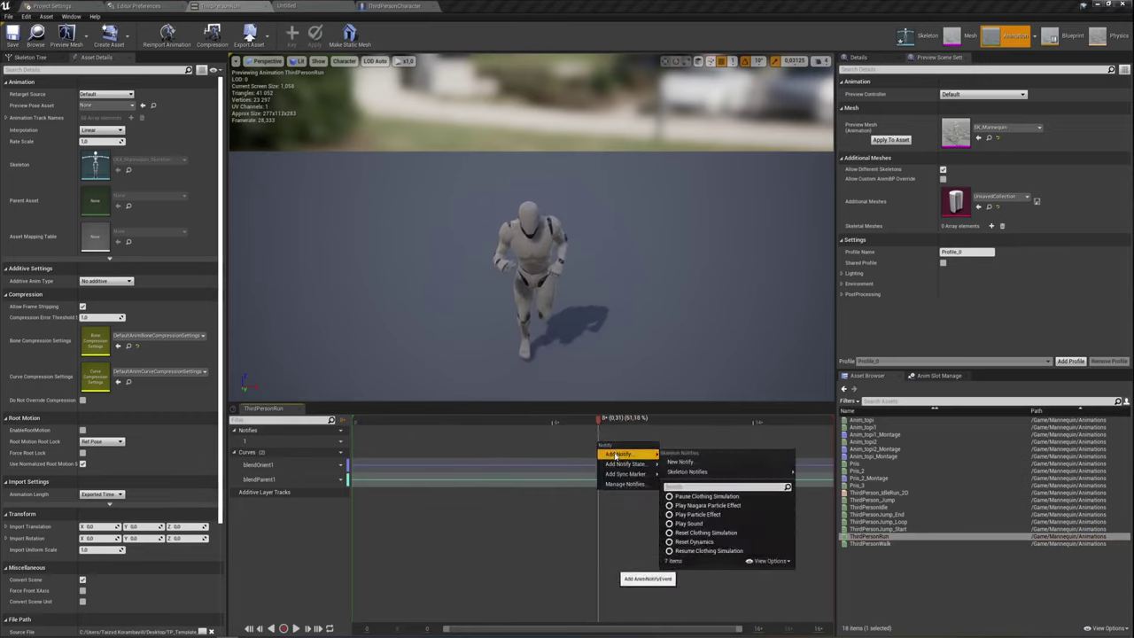
click(682, 463)
text(Right)
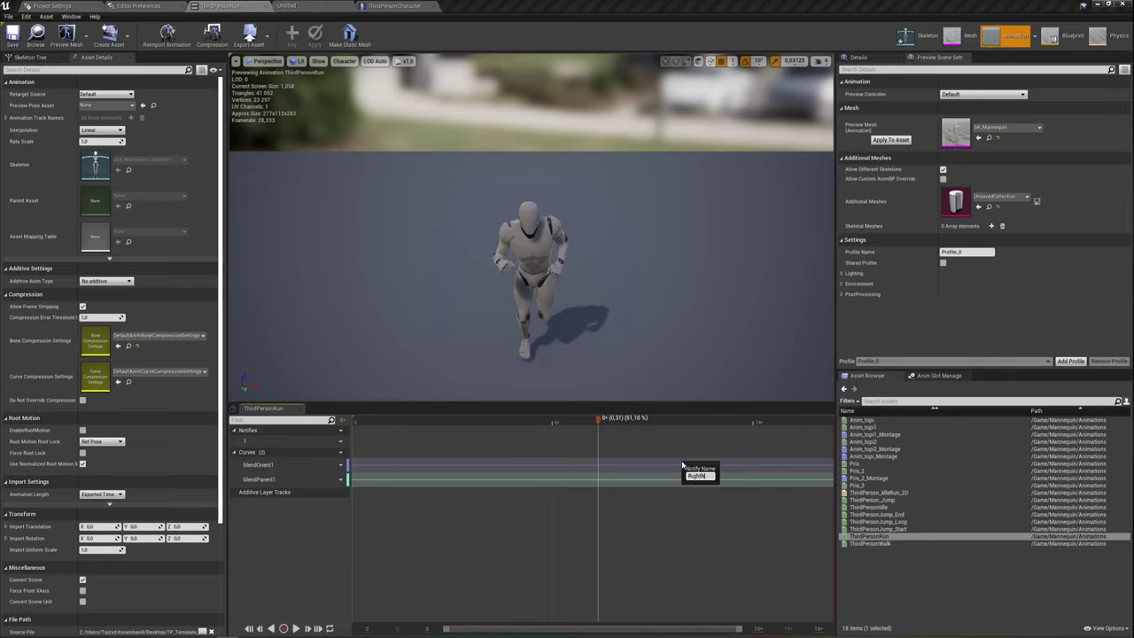
key(Return)
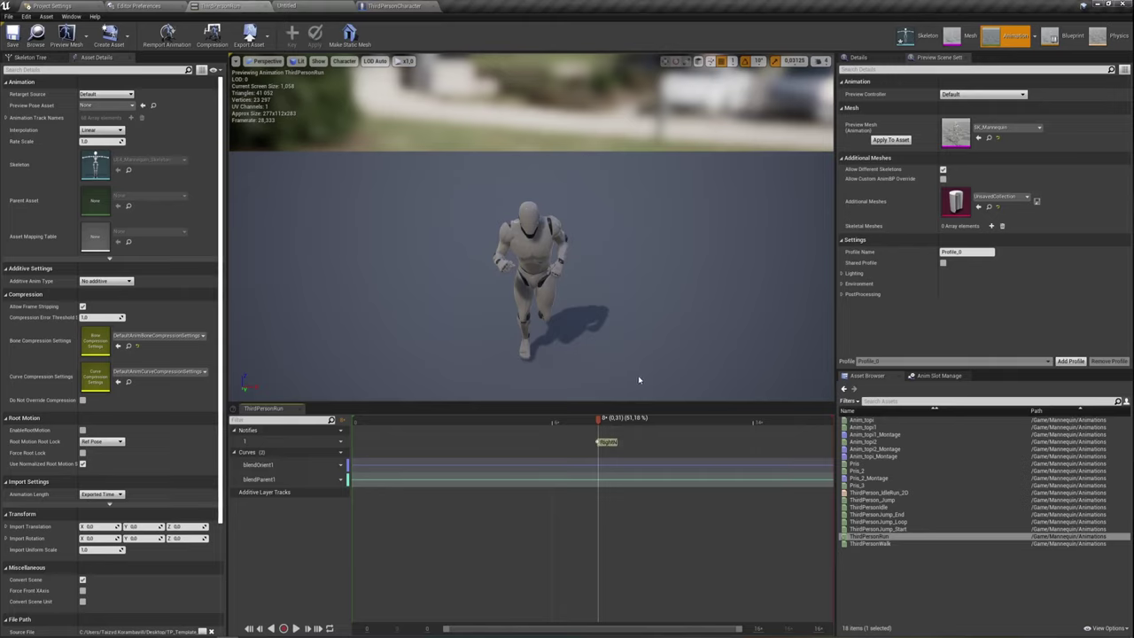
drag(600, 425, 816, 447)
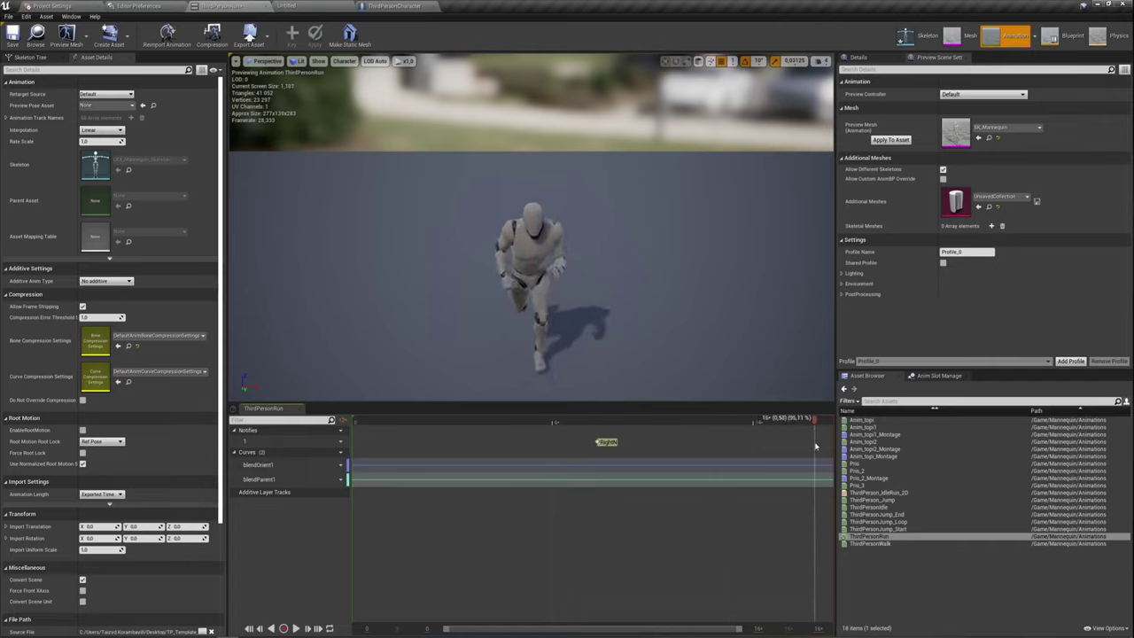
Step: Add a LeftN notify near the end of ThirdPersonRun and save the animation
right_click(816, 447)
mouse_move(837, 459)
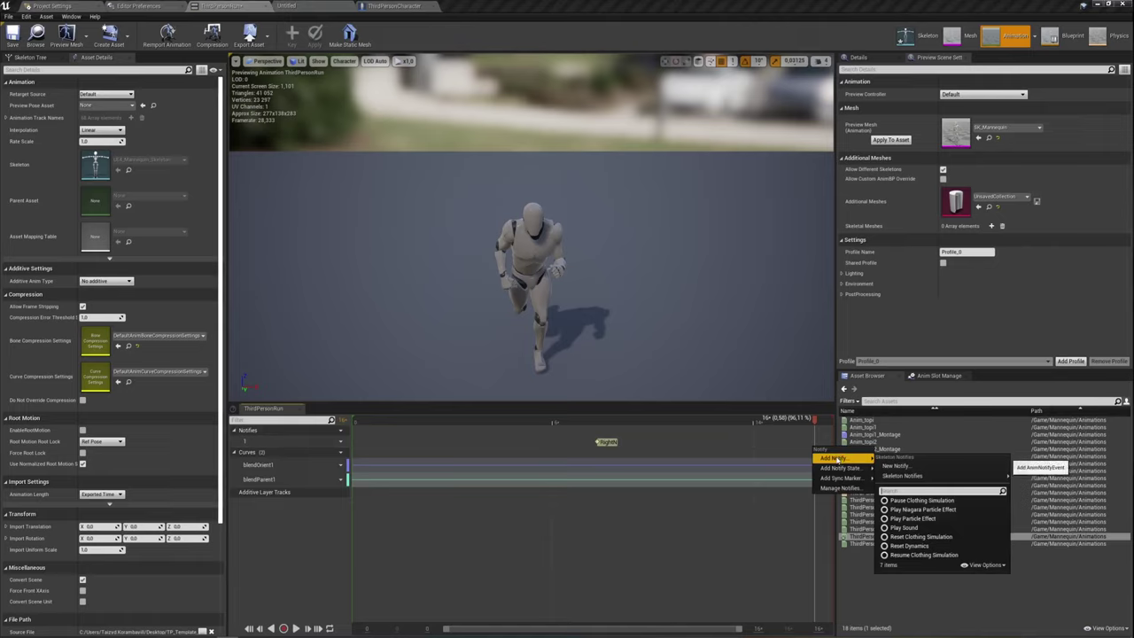
click(915, 467)
text(LeftN)
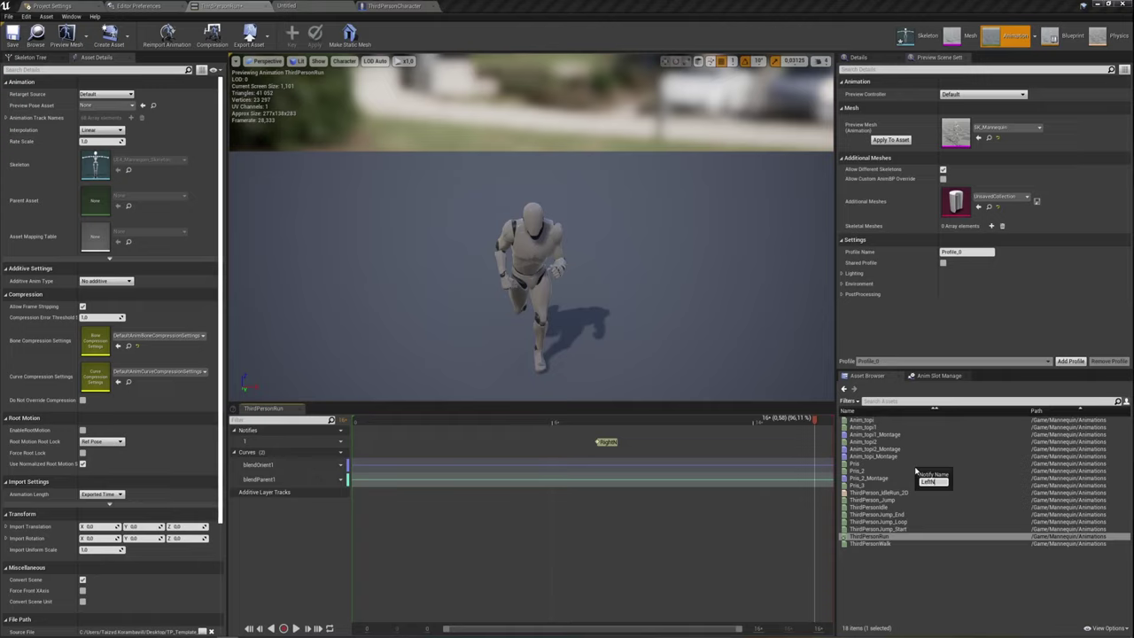
key(Return)
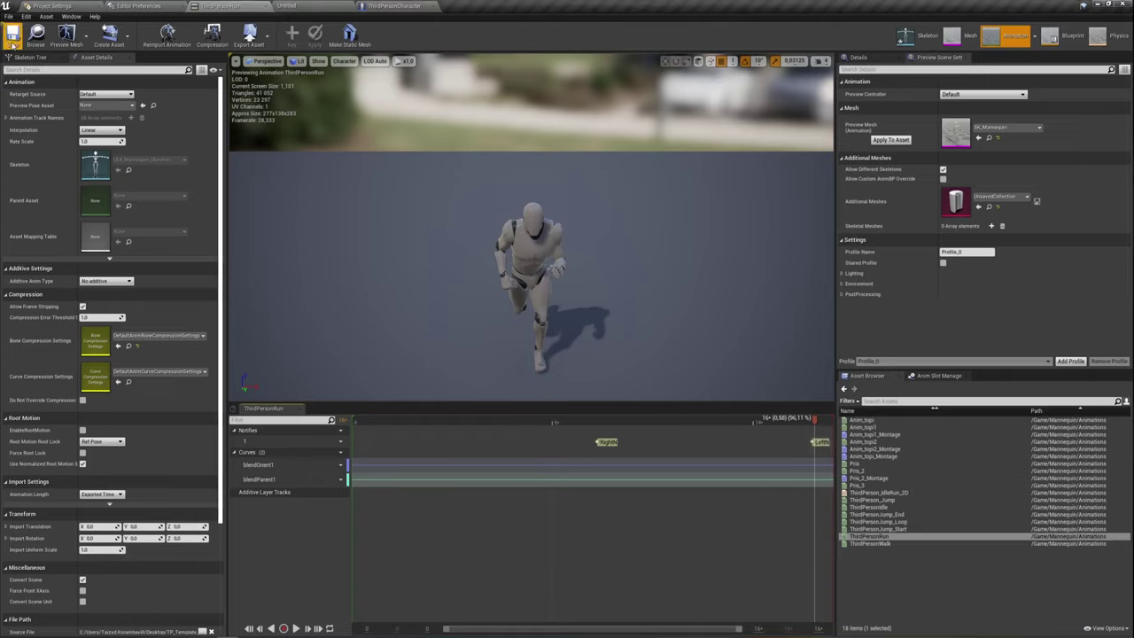
click(13, 39)
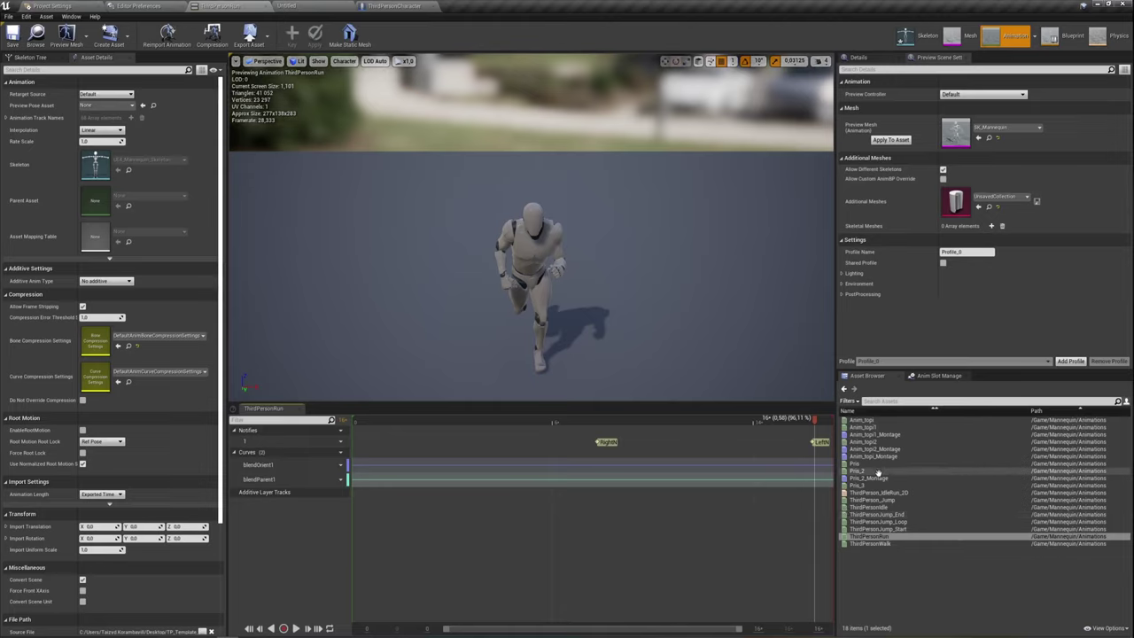
mouse_move(873, 489)
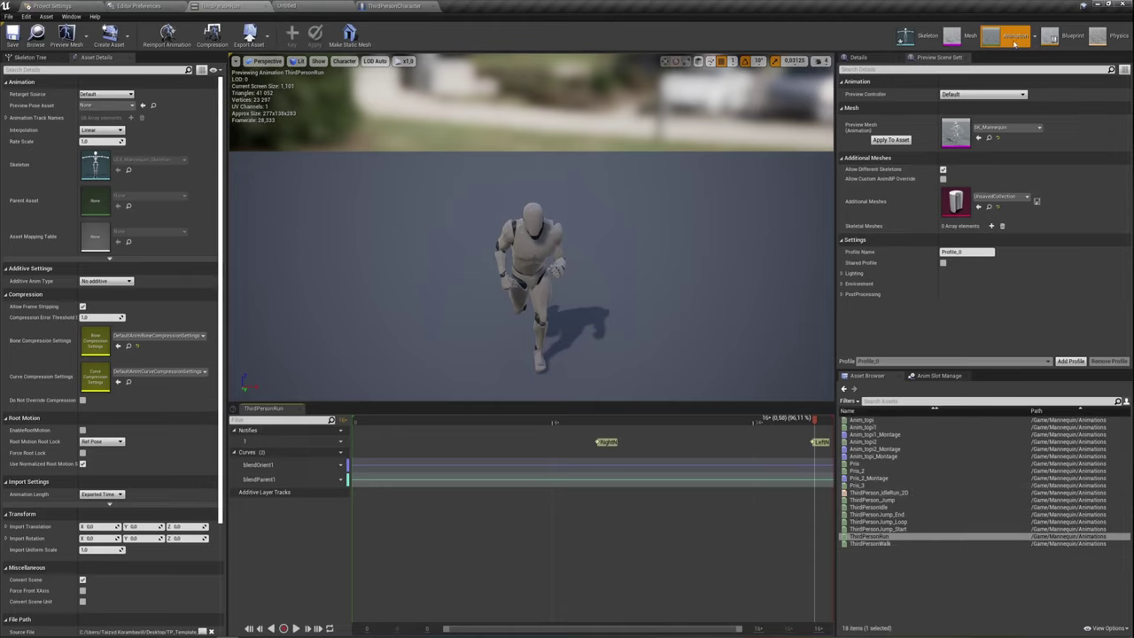
Step: Open the AnimBP Event Graph and bring the Speed SET node into view
click(1074, 39)
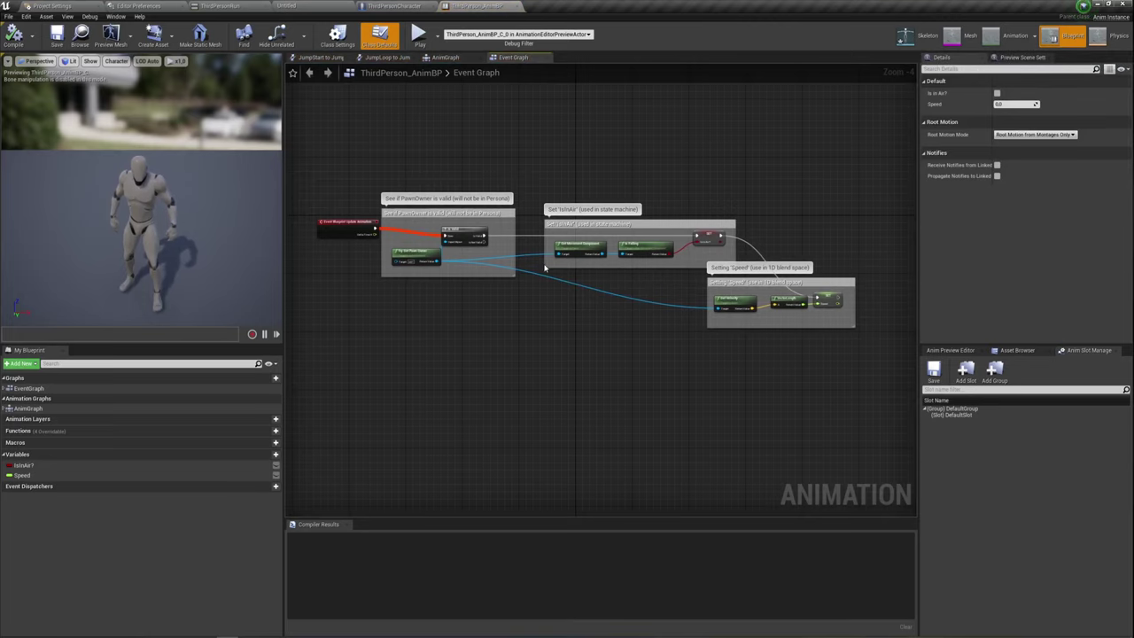
scroll(638, 319, up, 1)
right_drag(689, 372, 435, 325)
scroll(435, 325, up, 2)
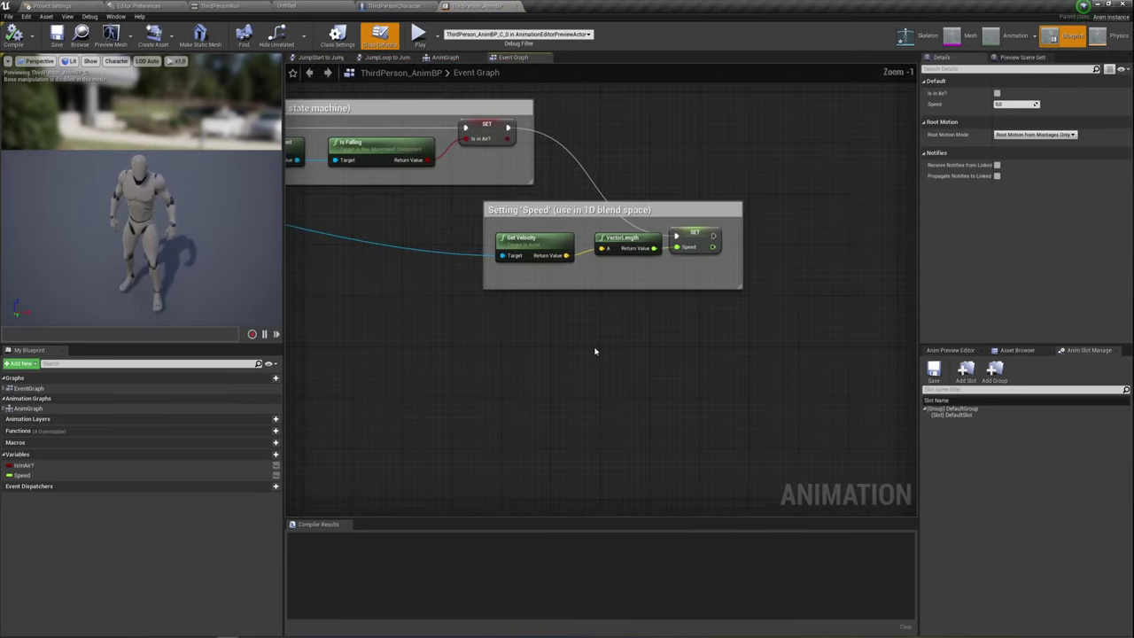
right_drag(598, 350, 496, 344)
right_drag(623, 331, 573, 327)
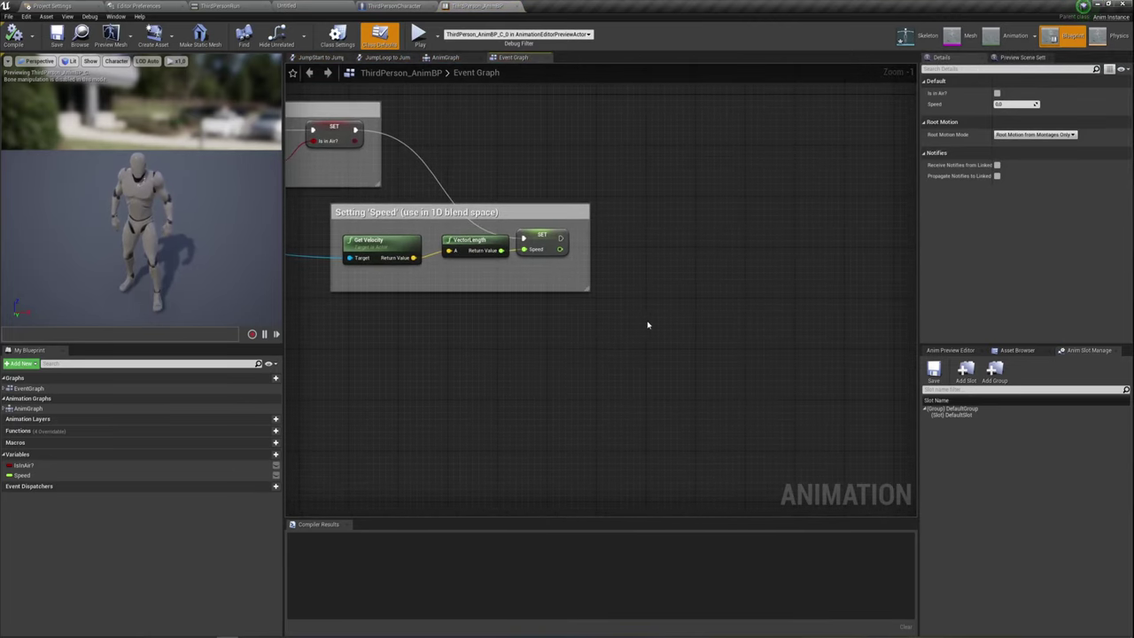
drag(560, 238, 644, 241)
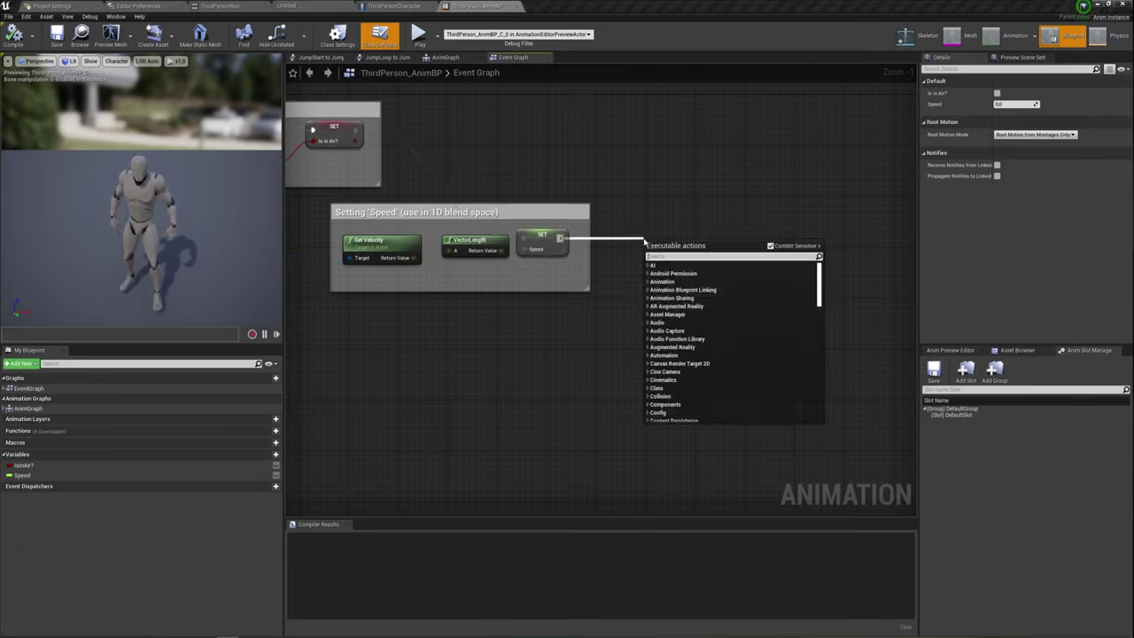
click(678, 163)
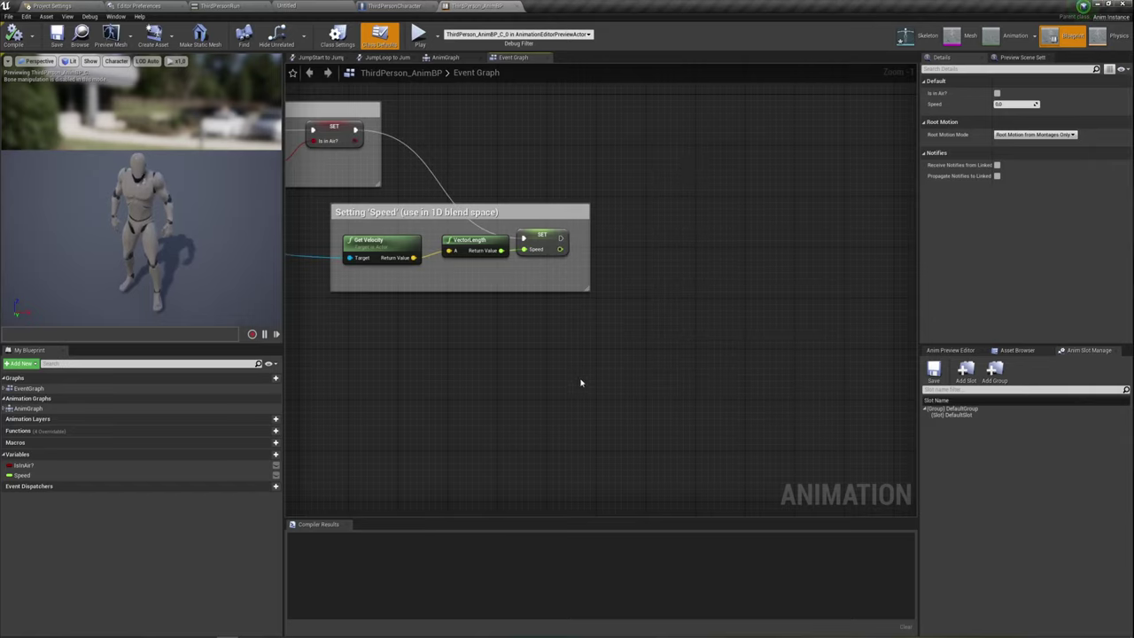
Step: Add Get Player Character feeding a Cast To ThirdPersonCharacter, wired after the Speed SET
right_click(577, 326)
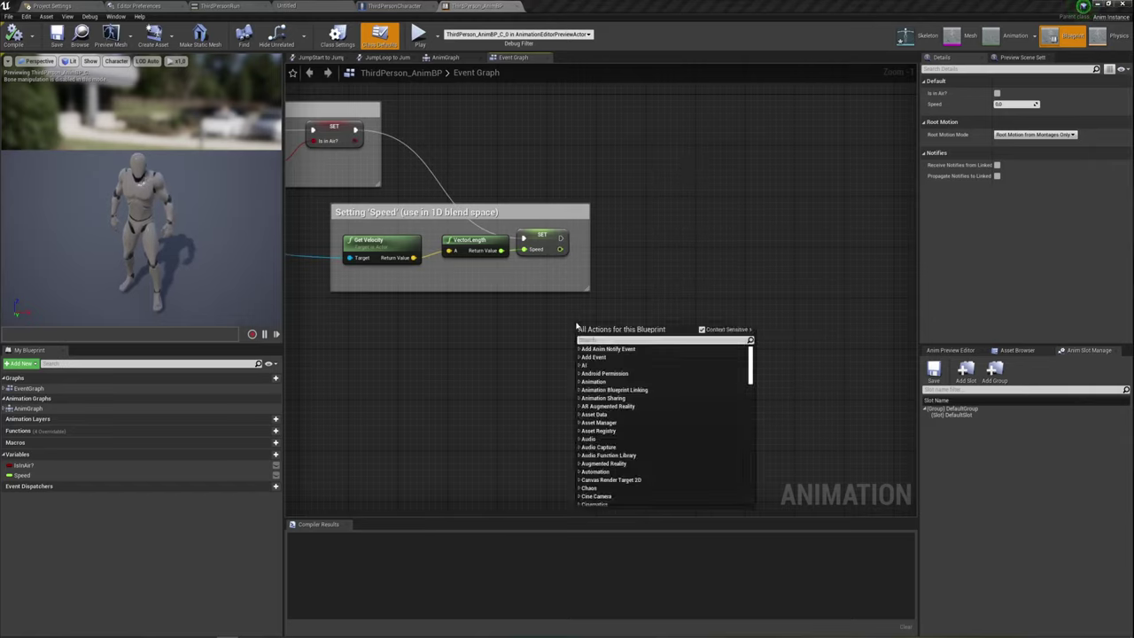
text(get pla)
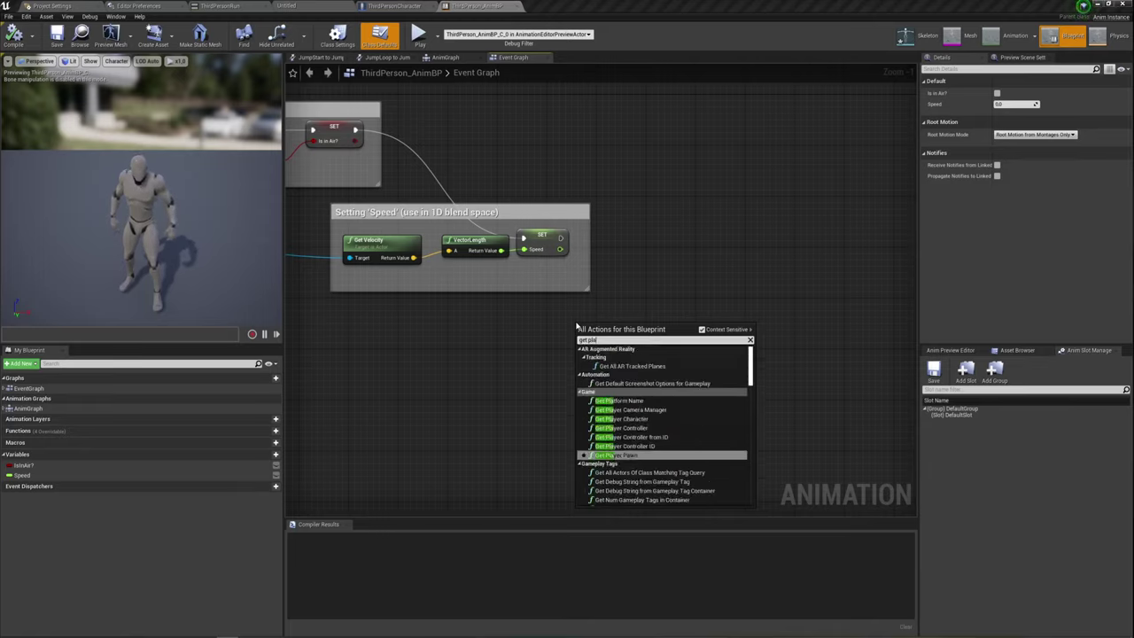
click(625, 418)
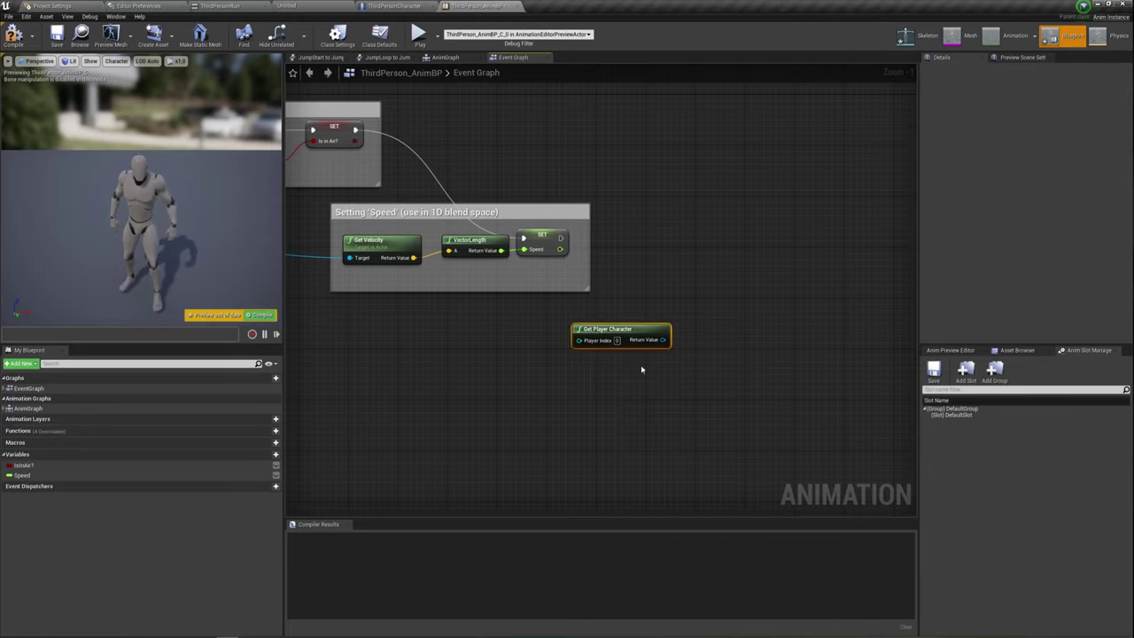
drag(662, 339, 678, 248)
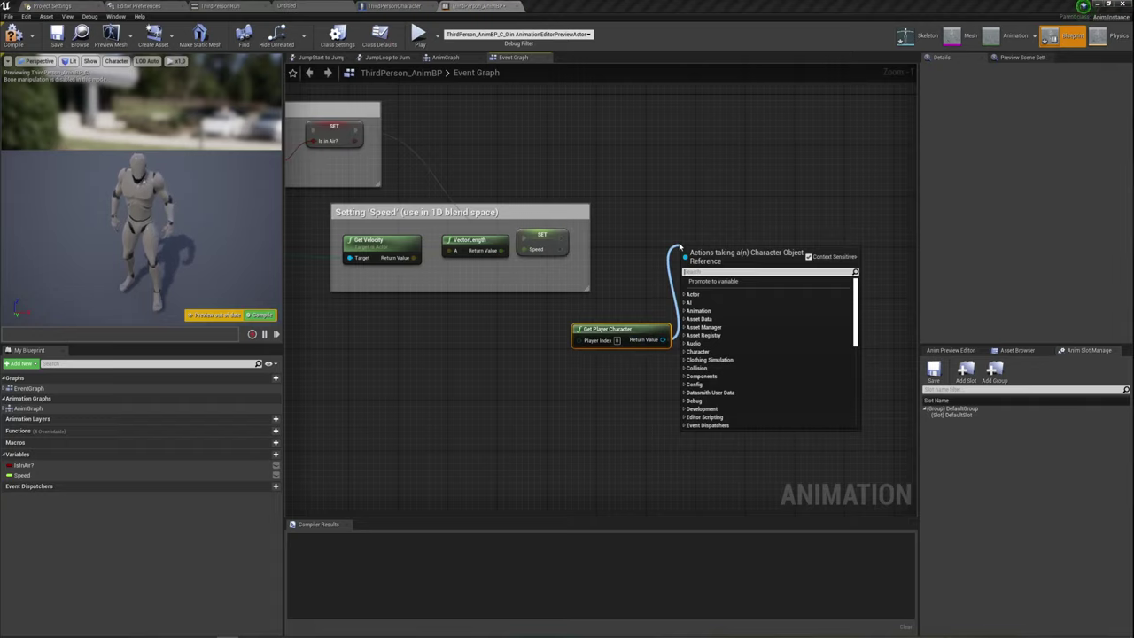
text(cast)
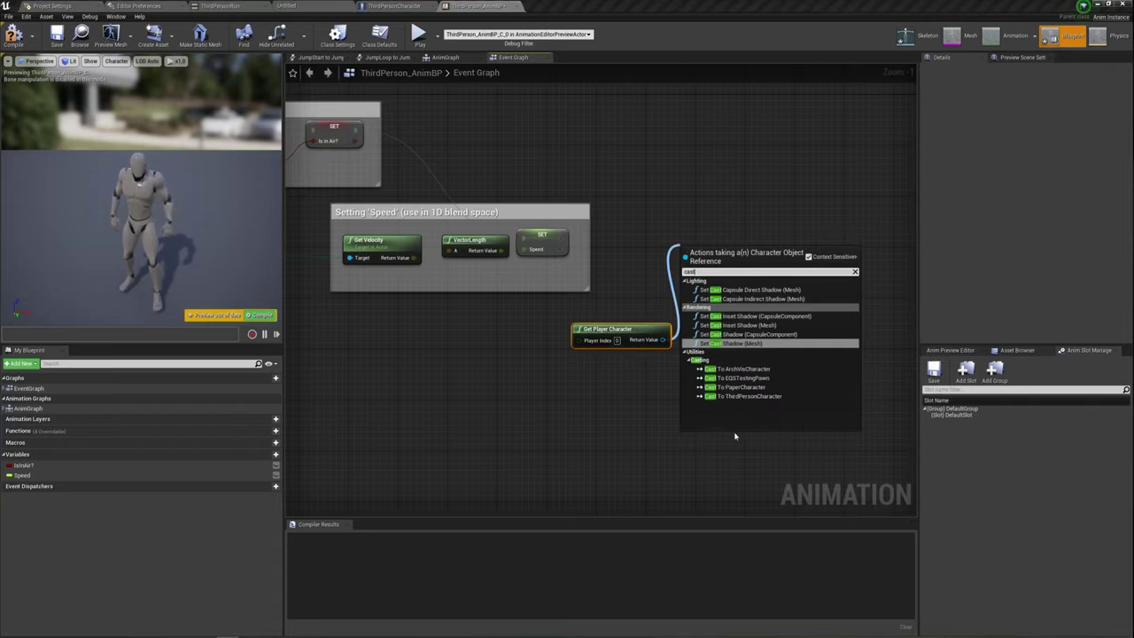
click(750, 397)
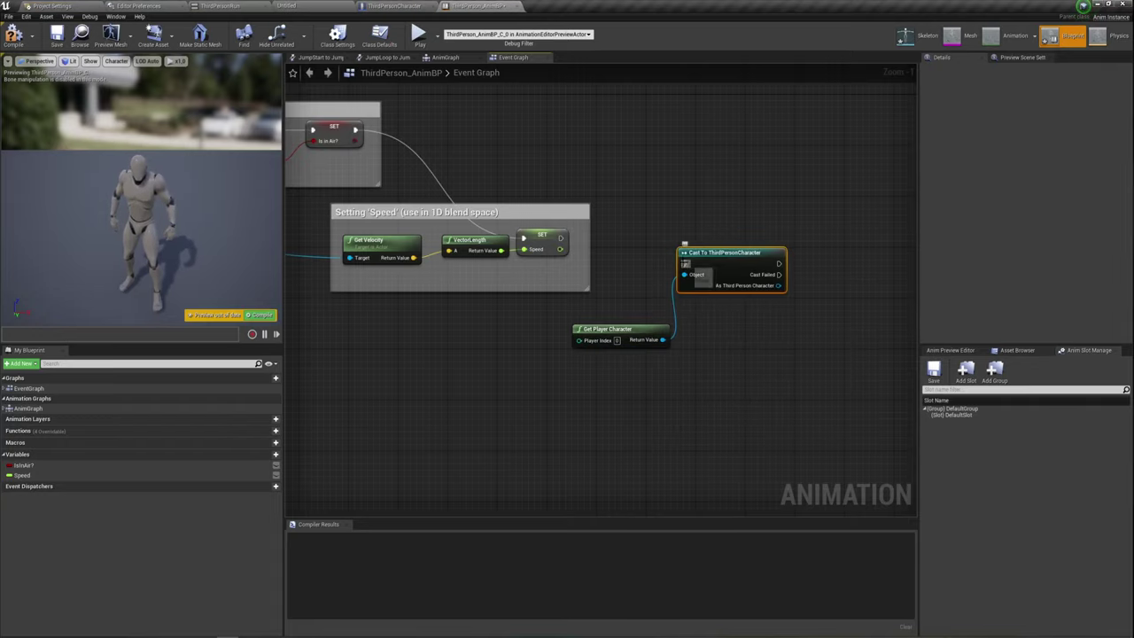
mouse_move(683, 263)
mouse_down()
mouse_move(562, 239)
mouse_move(663, 340)
mouse_up()
Step: Arrange the Cast and Get Player Character nodes neatly beside the Speed SET node
drag(727, 253, 709, 227)
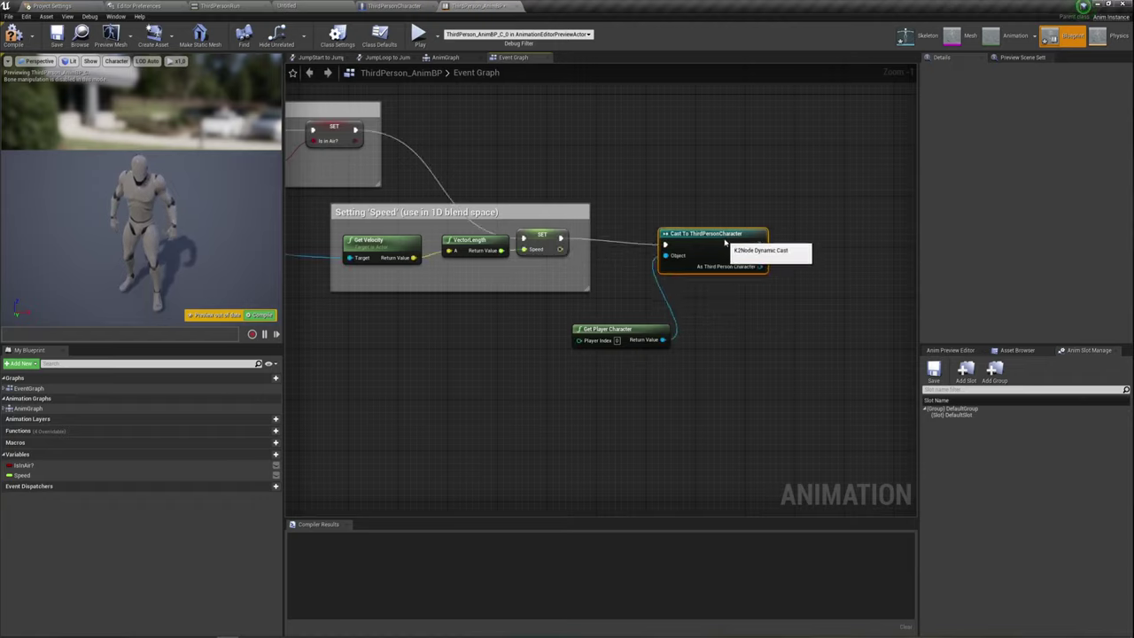
drag(651, 328, 600, 321)
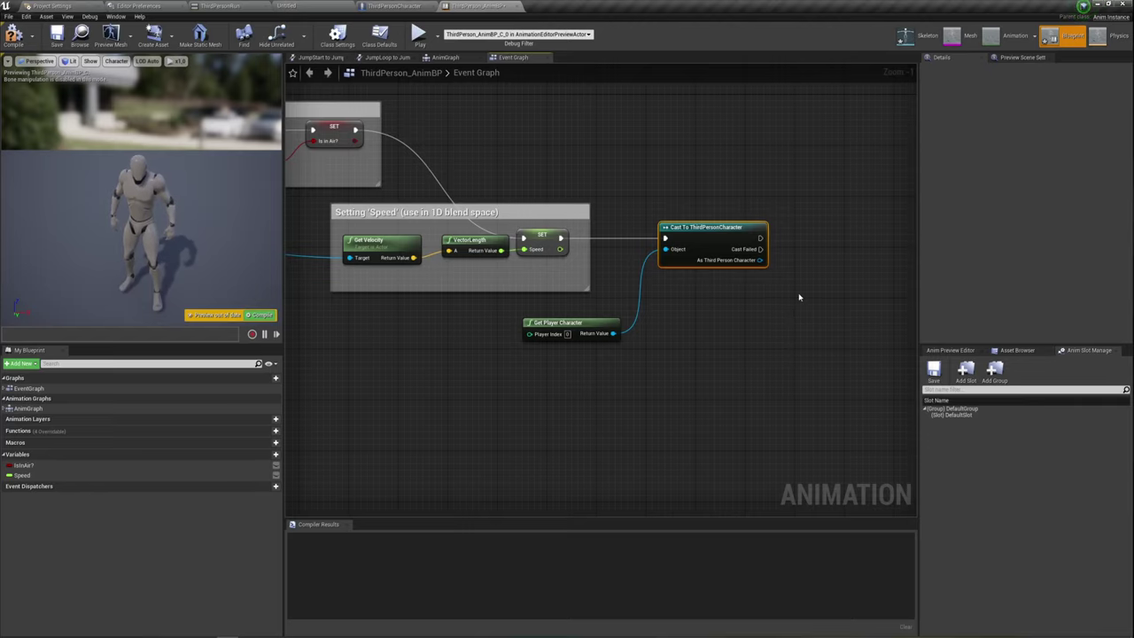
mouse_move(715, 294)
right_down()
mouse_move(577, 327)
mouse_move(619, 320)
right_up()
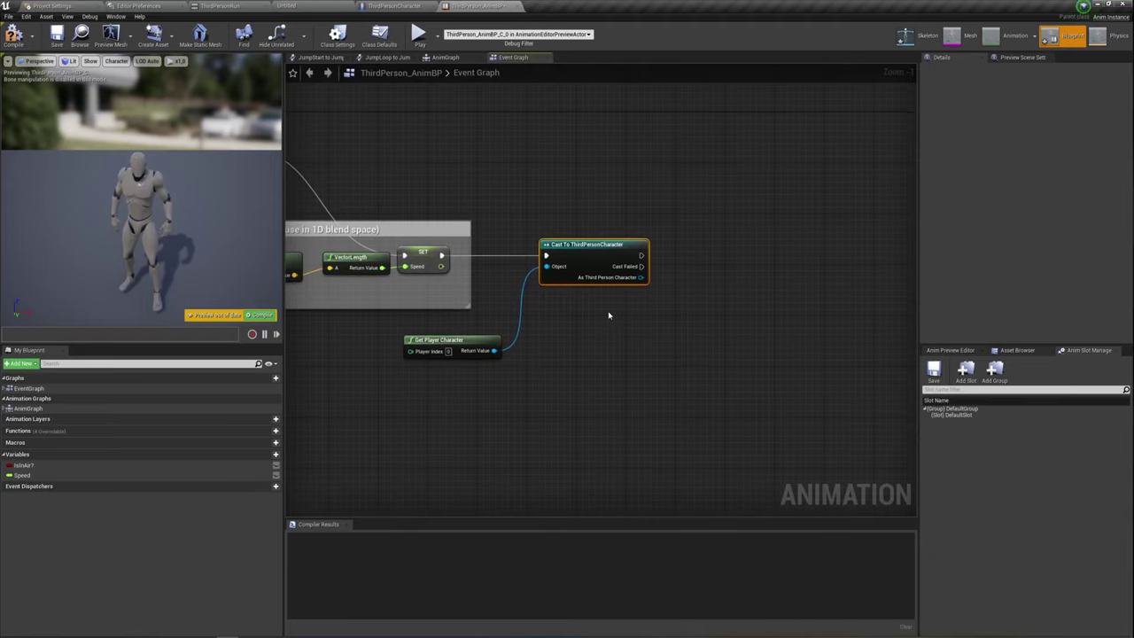
drag(467, 337, 492, 325)
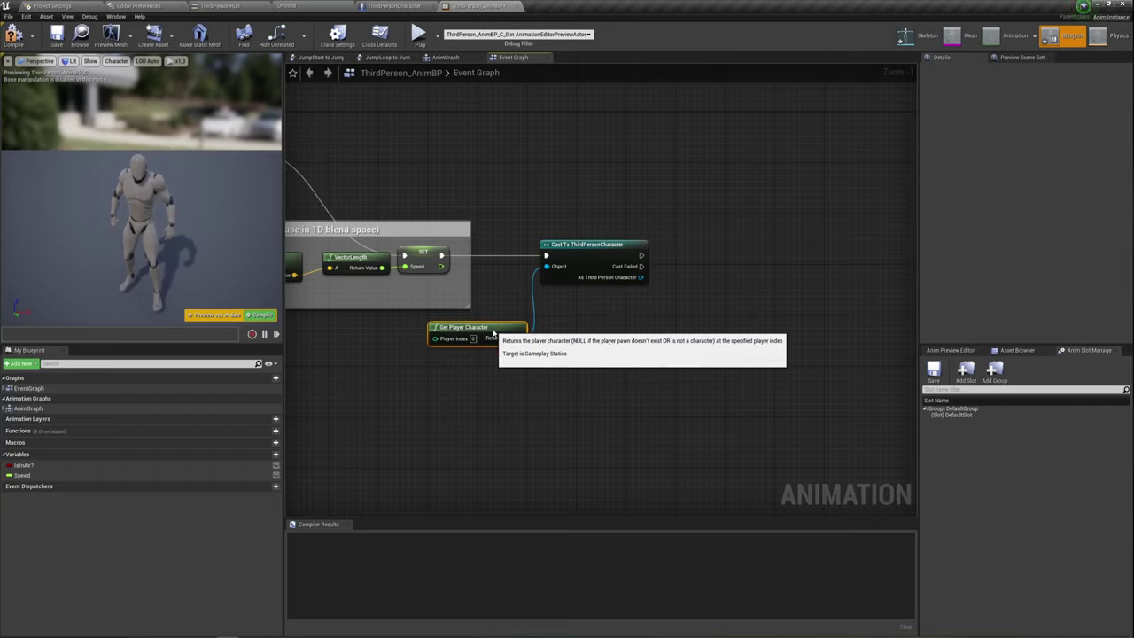
drag(488, 373, 589, 321)
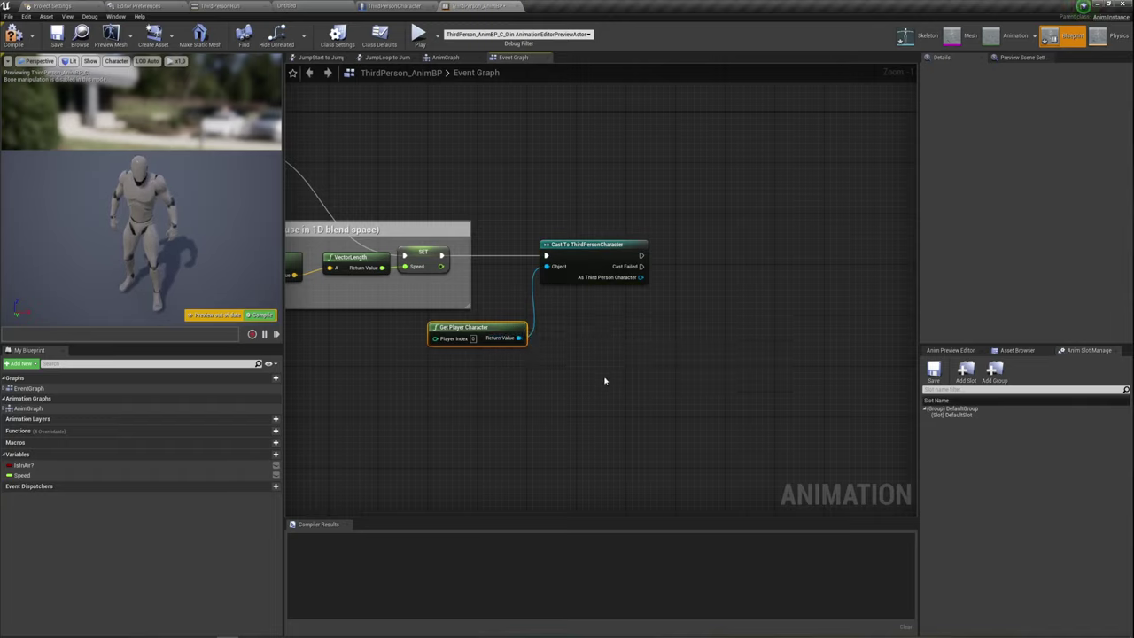
mouse_move(596, 372)
mouse_down()
mouse_move(363, 345)
mouse_move(417, 343)
mouse_up()
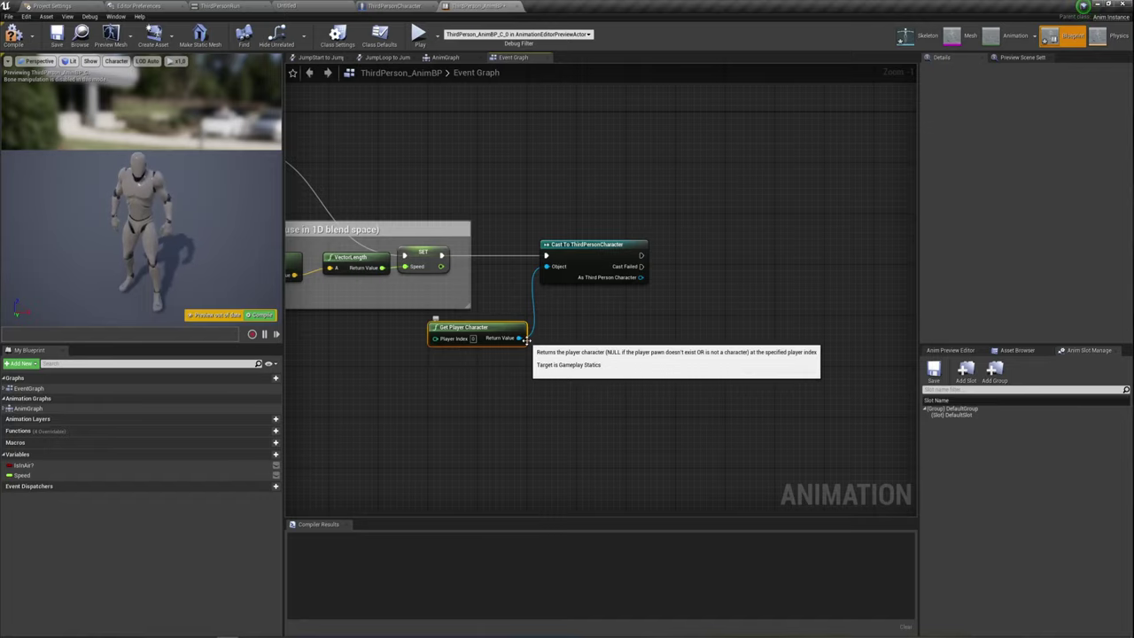
right_drag(619, 323, 621, 338)
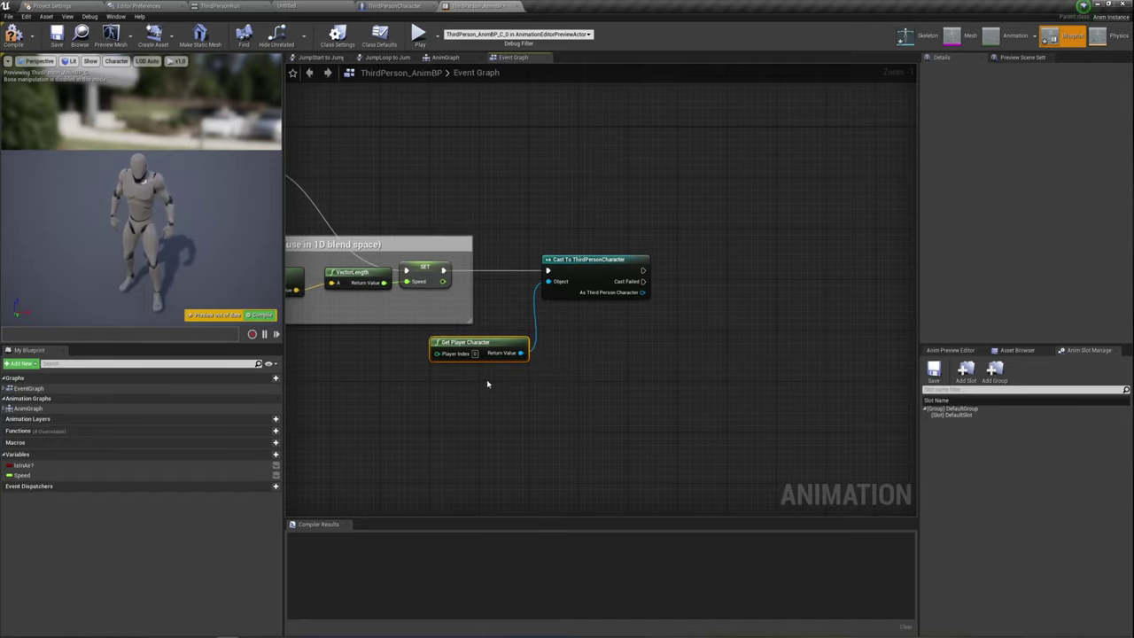
drag(488, 380, 607, 320)
drag(529, 188, 683, 324)
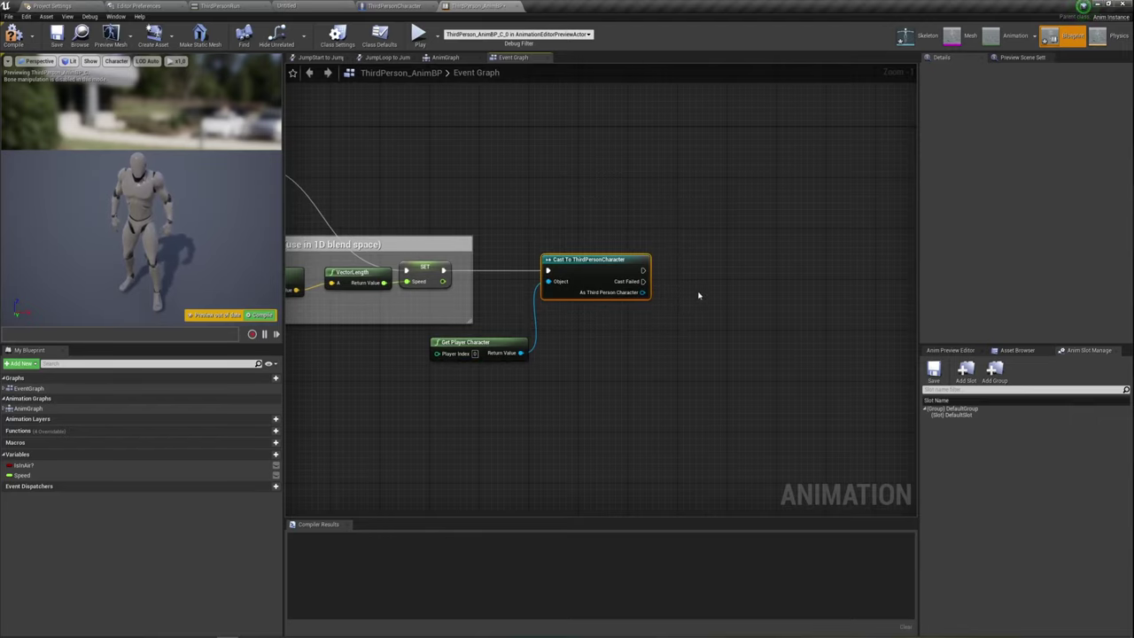
mouse_move(699, 296)
right_down()
mouse_move(652, 309)
mouse_move(803, 253)
mouse_move(719, 289)
right_up()
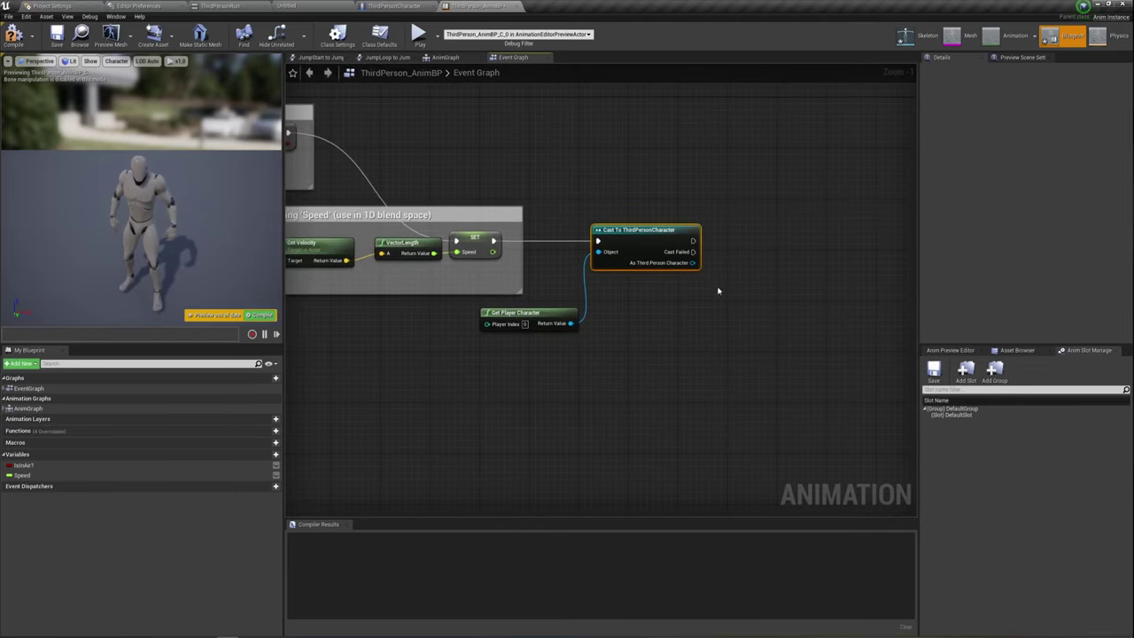
click(408, 261)
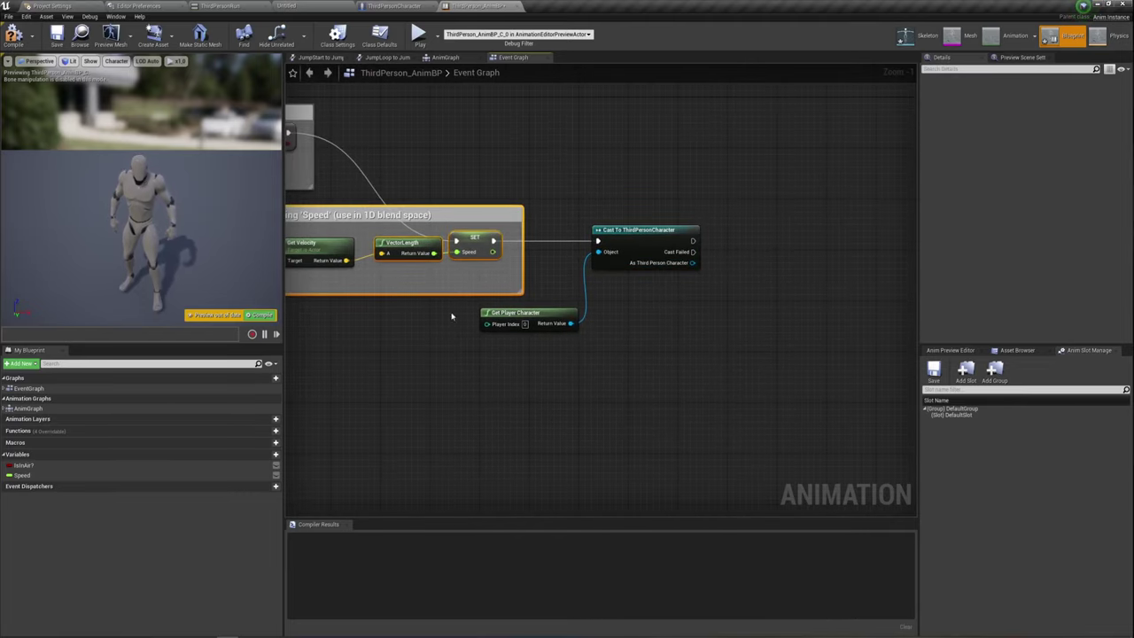
click(402, 334)
mouse_move(725, 353)
right_down()
mouse_move(549, 375)
mouse_move(530, 360)
right_up()
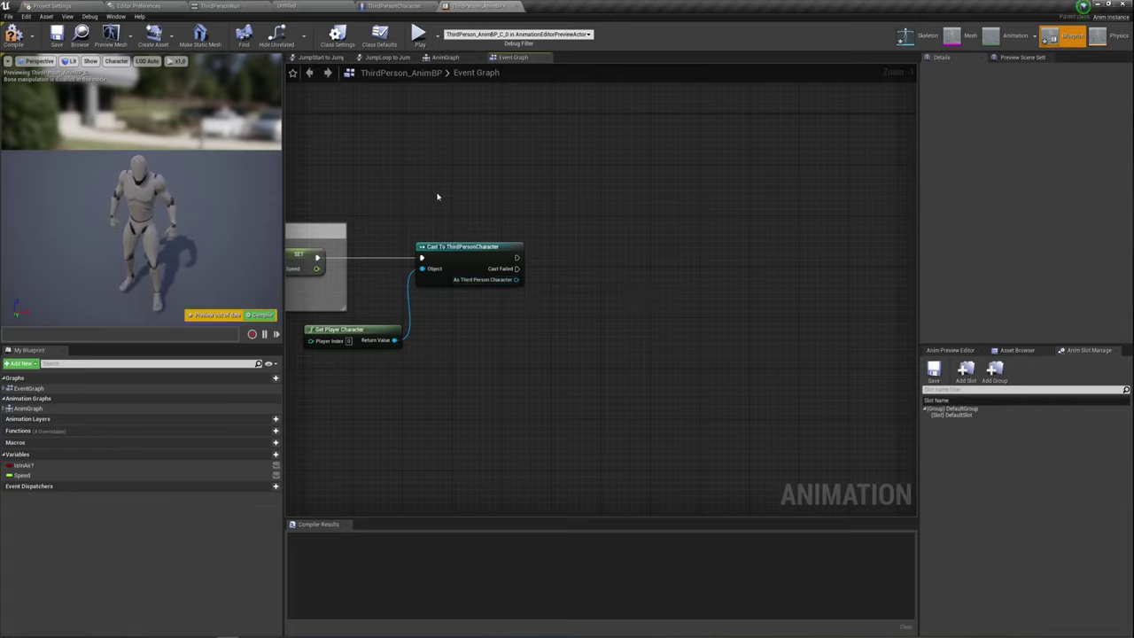
drag(440, 216, 645, 366)
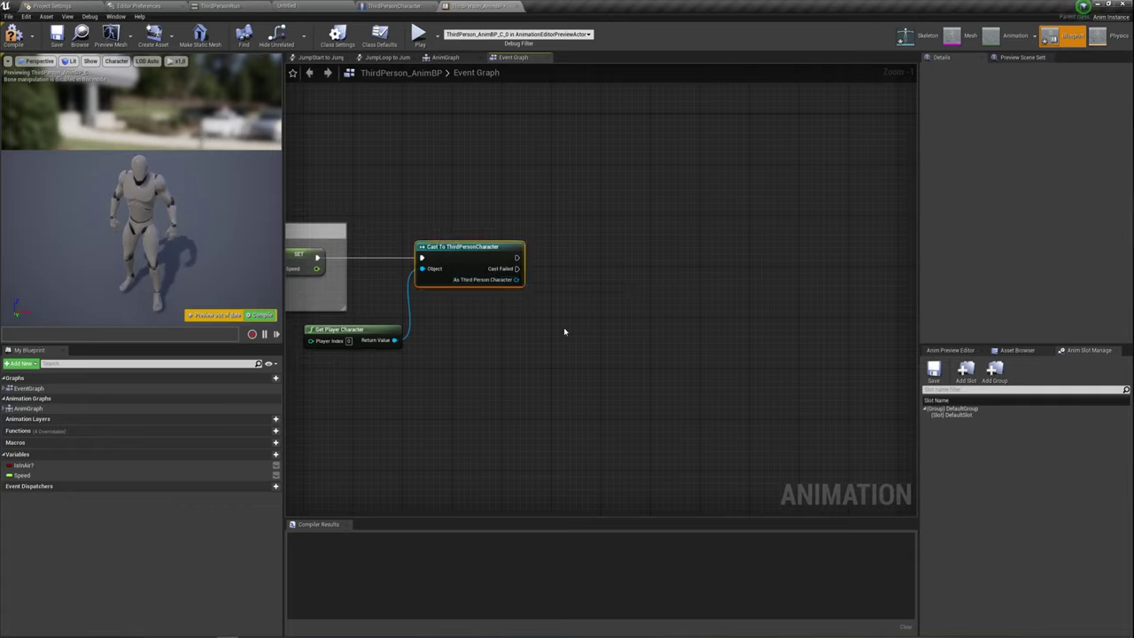
Step: Add an Event BeginPlay node to the ThirdPersonCharacter Event Graph
click(396, 7)
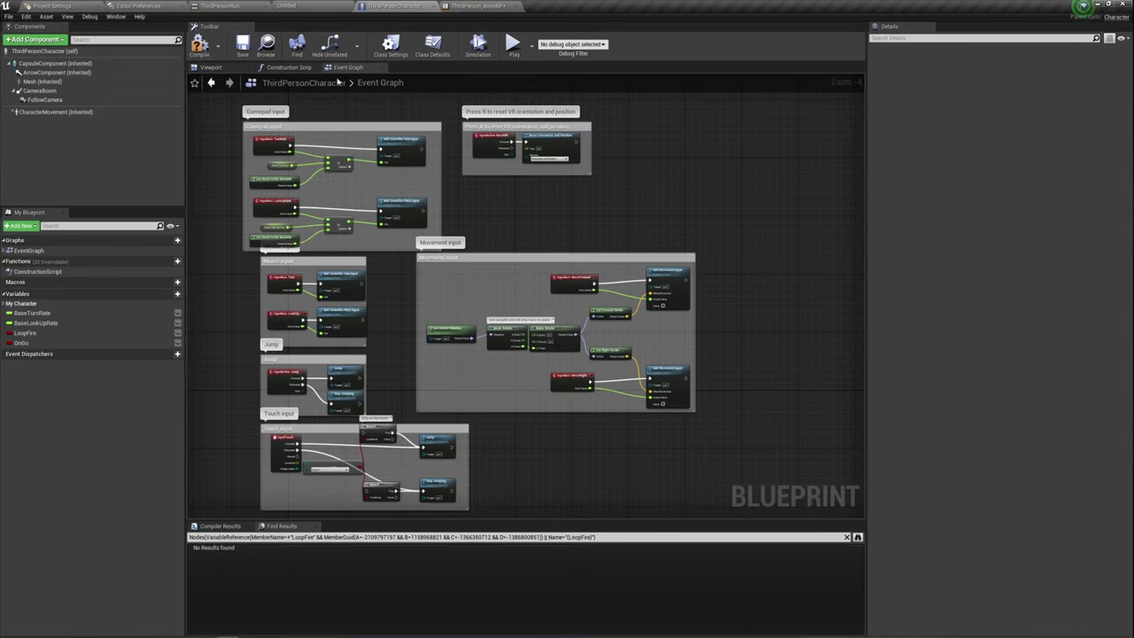
click(218, 68)
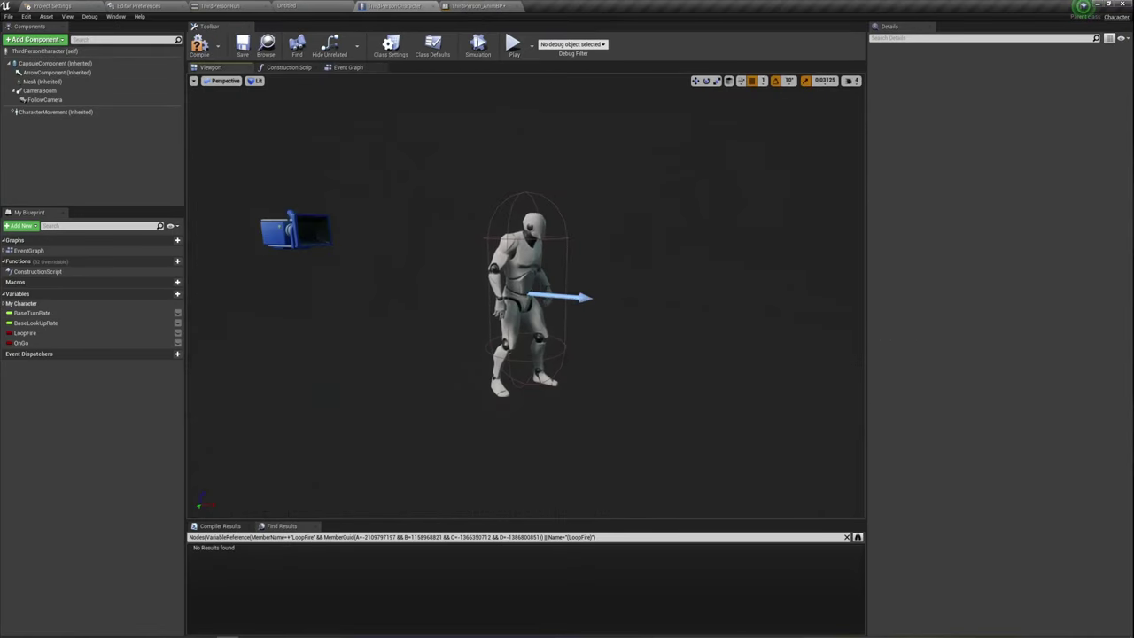
click(348, 67)
mouse_move(680, 238)
right_down()
mouse_move(518, 301)
mouse_move(680, 234)
mouse_move(420, 299)
right_up()
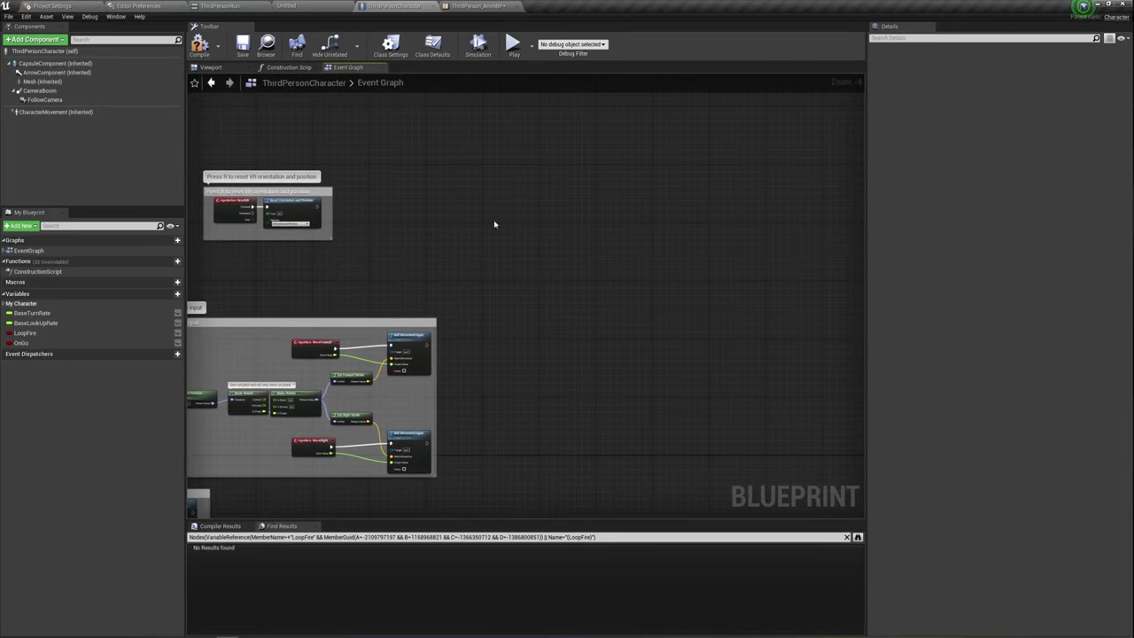
right_click(511, 190)
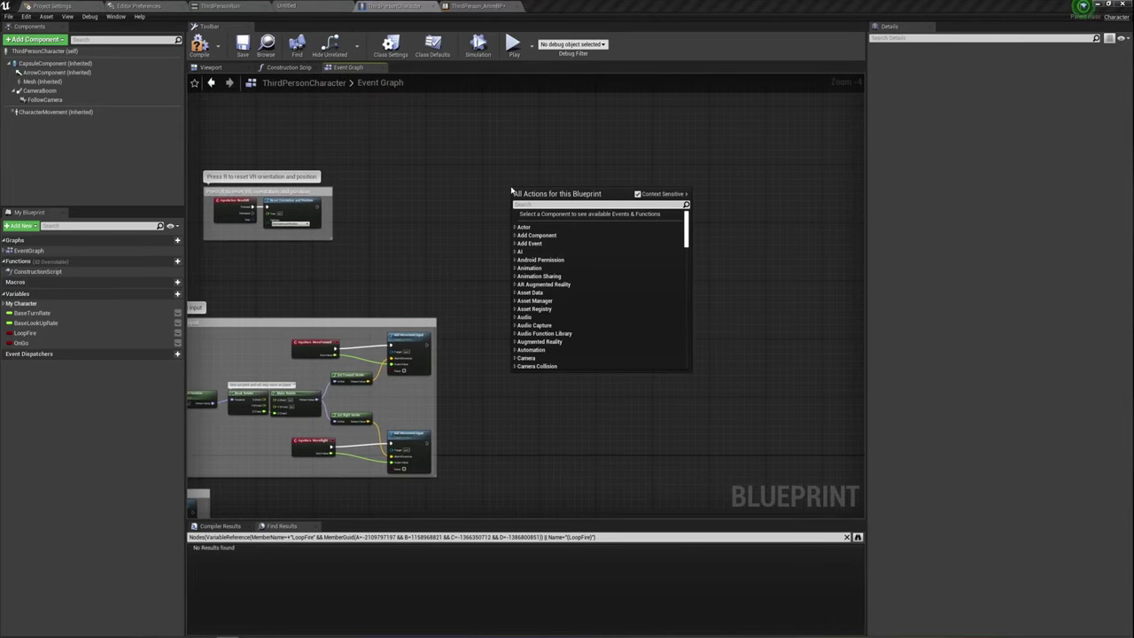
text(begin)
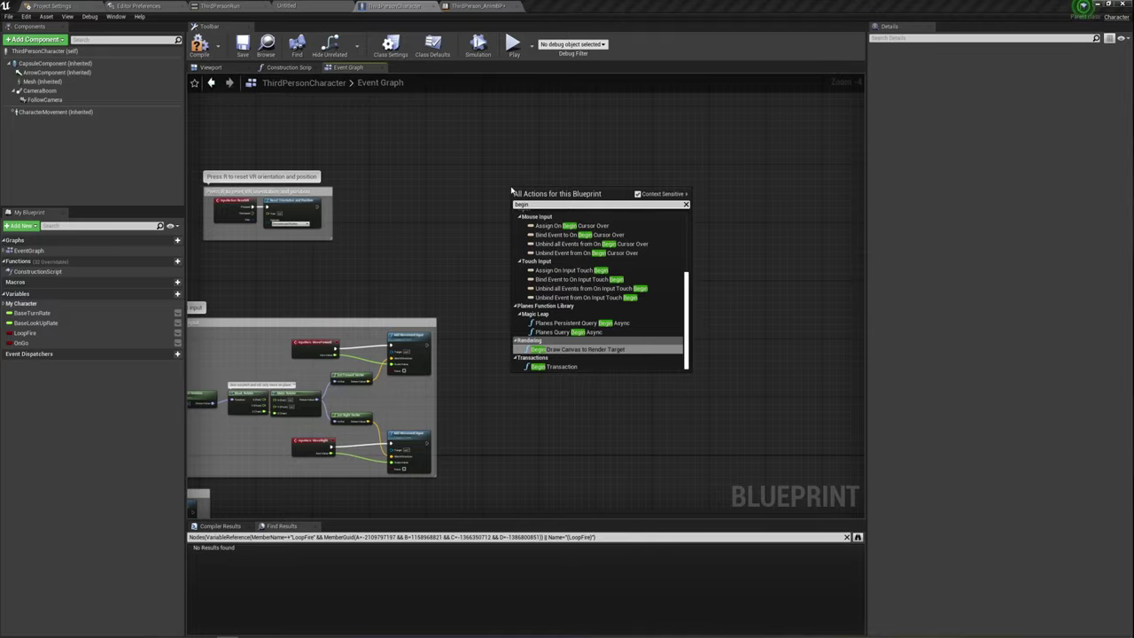
text(pl)
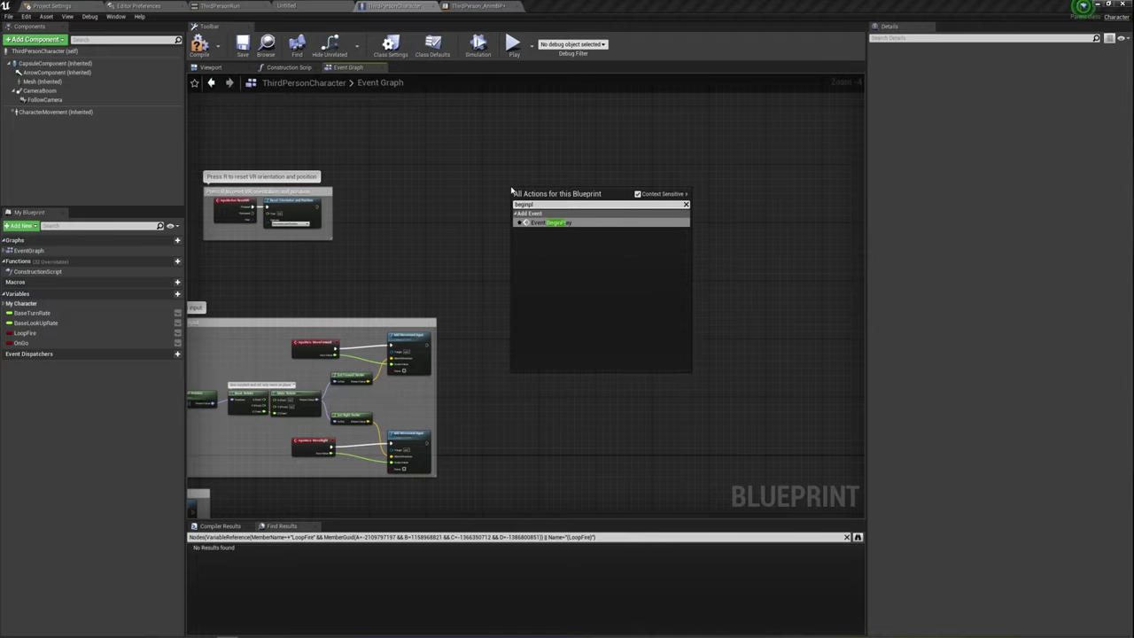
click(551, 222)
scroll(558, 224, up, 4)
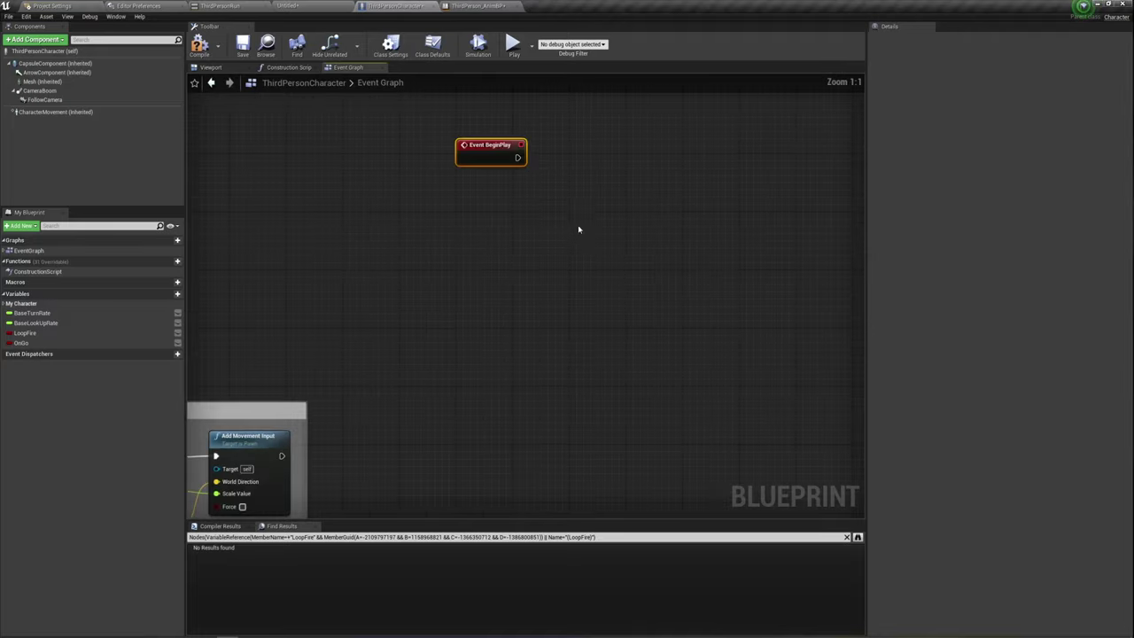
mouse_move(577, 230)
right_down()
mouse_move(522, 286)
mouse_move(460, 305)
mouse_move(451, 329)
right_up()
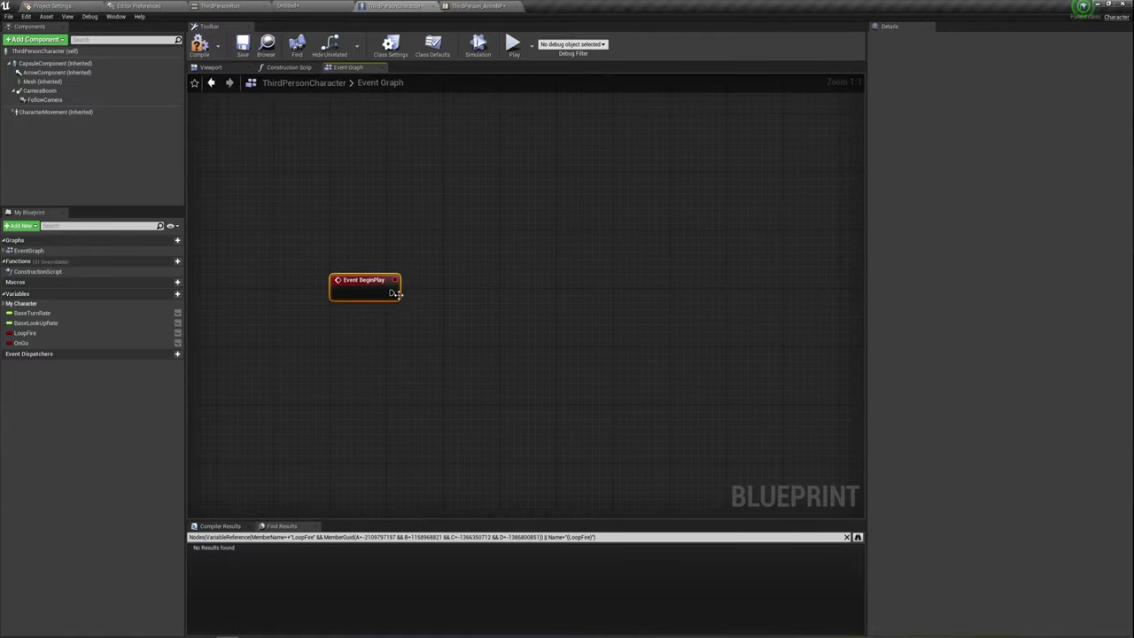
Step: Wire a Sequence node after BeginPlay and return to the level editor
drag(391, 293, 435, 297)
text(s)
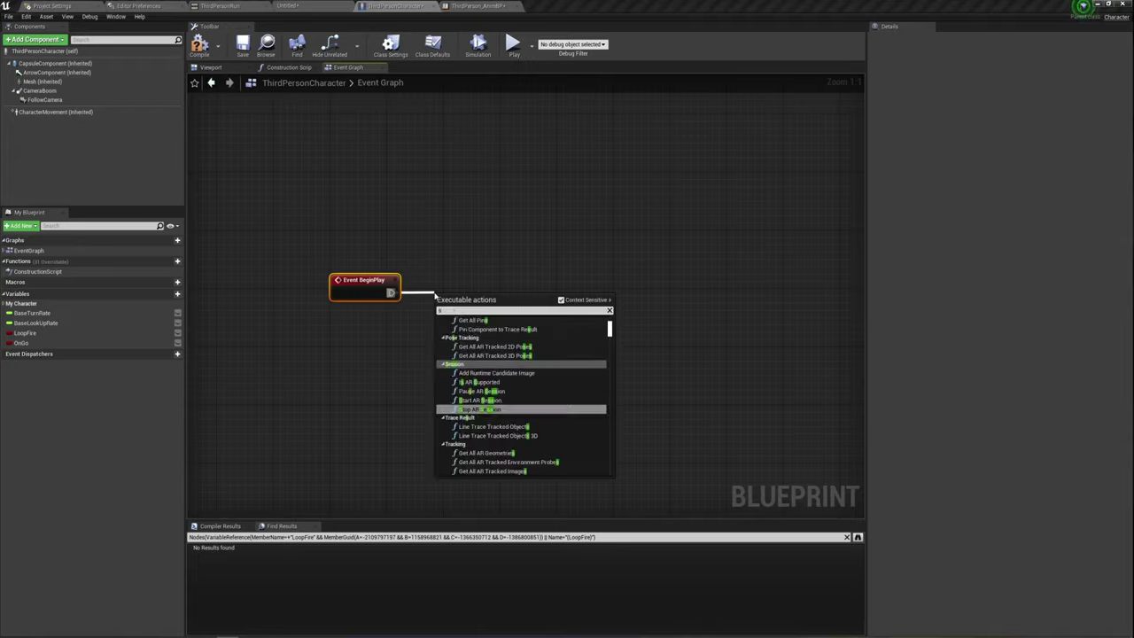
text(eq)
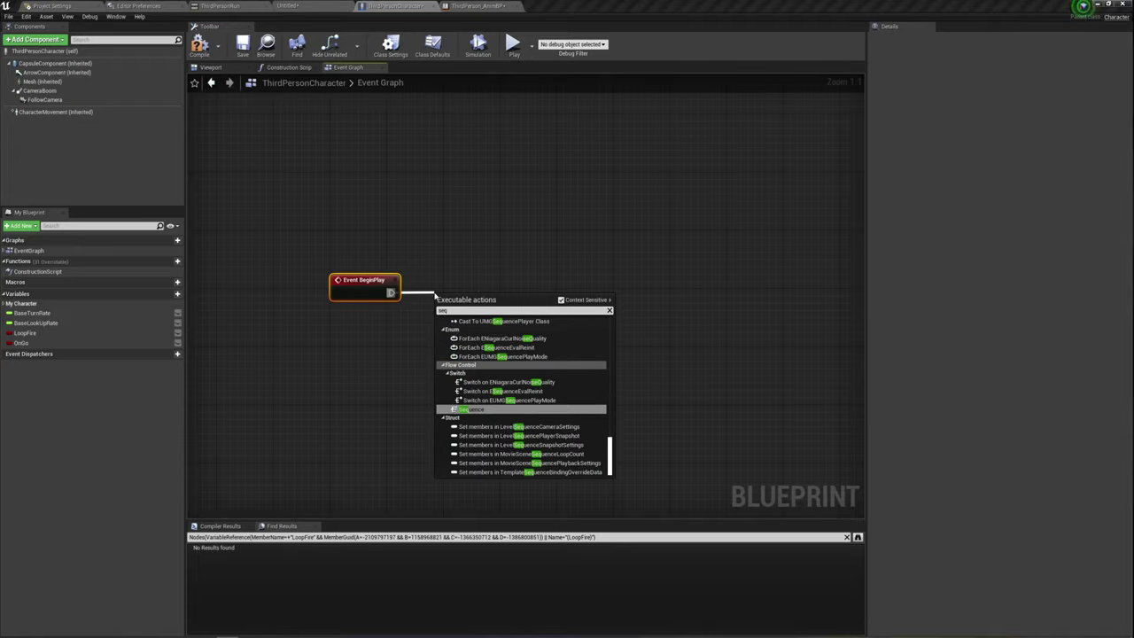
key(Return)
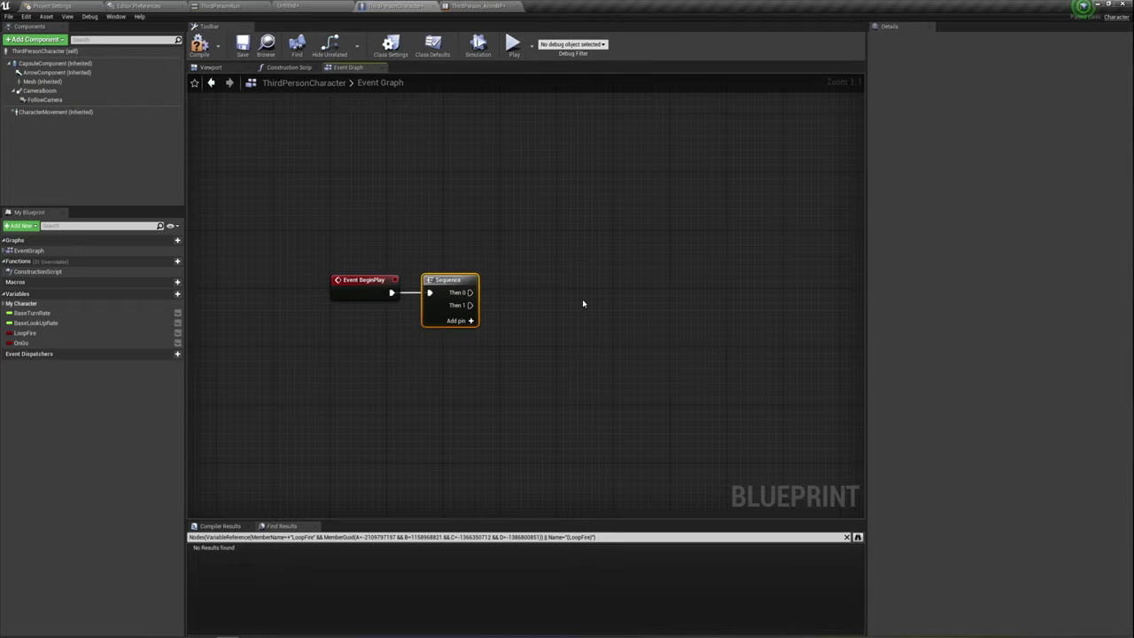
right_drag(579, 308, 506, 317)
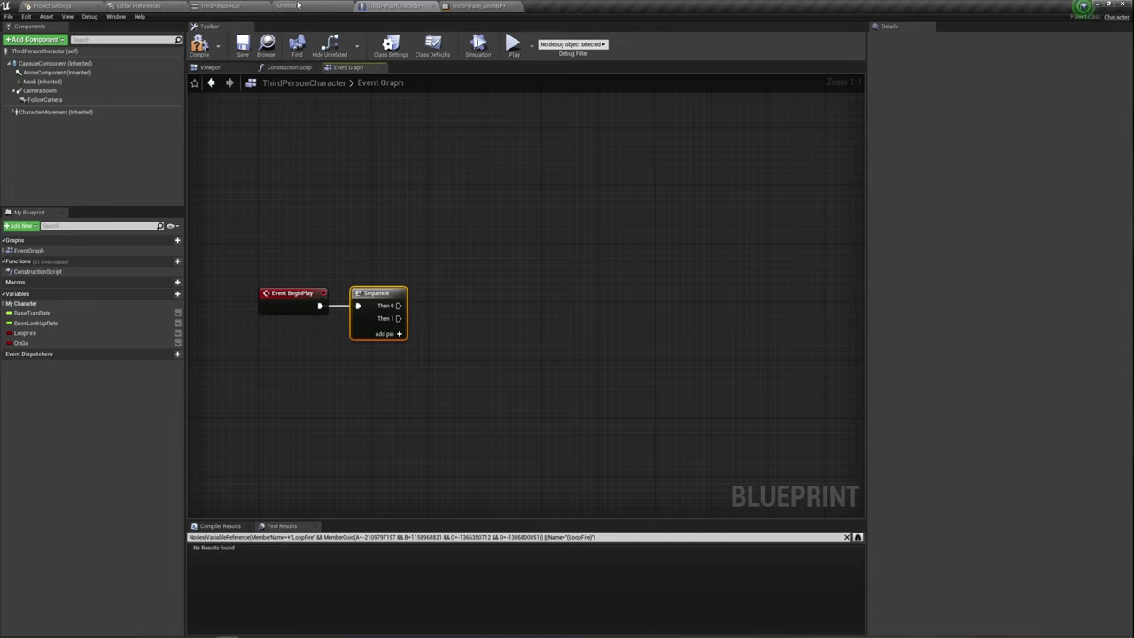
click(265, 7)
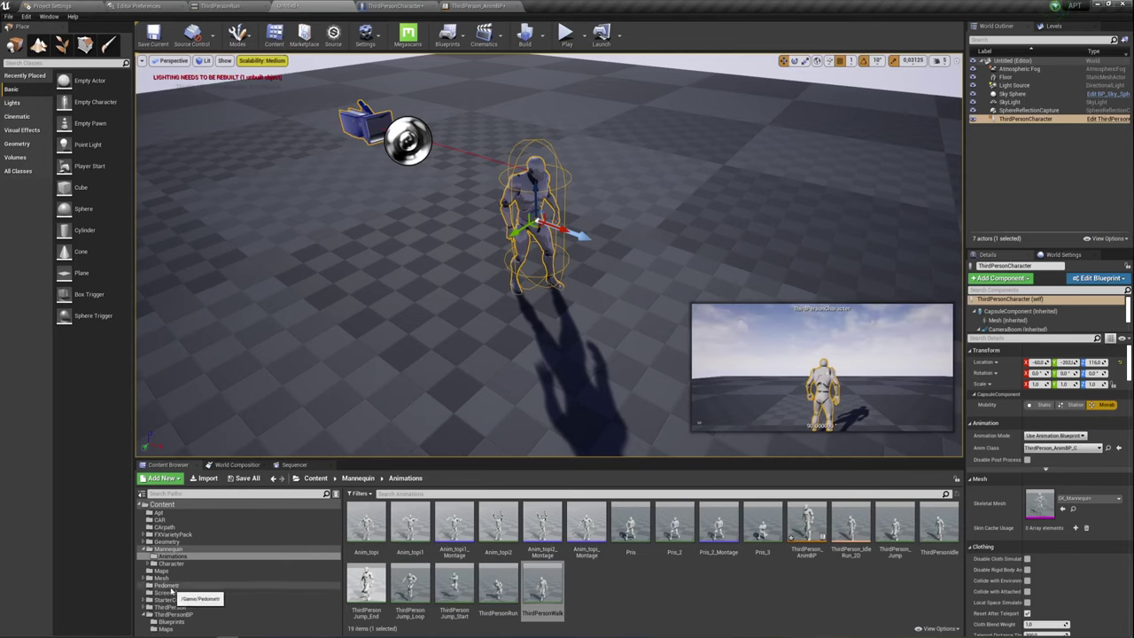
Step: In the Pedometr folder, add a User Interface > Widget Blueprint named Pedometr_WG
click(166, 585)
click(494, 560)
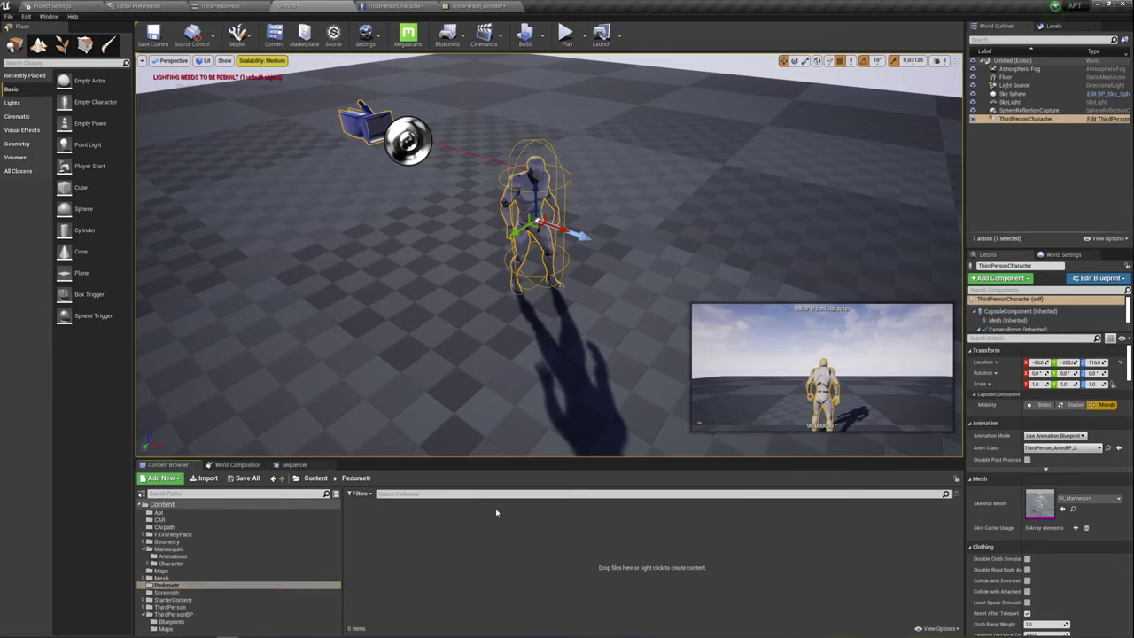
right_click(443, 547)
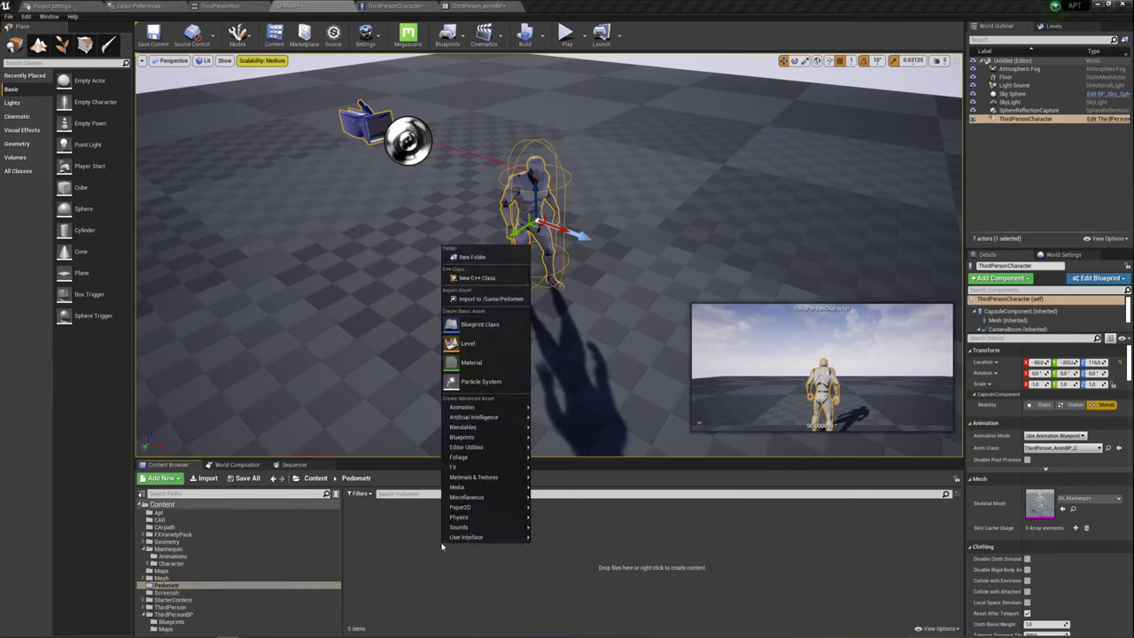
mouse_move(506, 542)
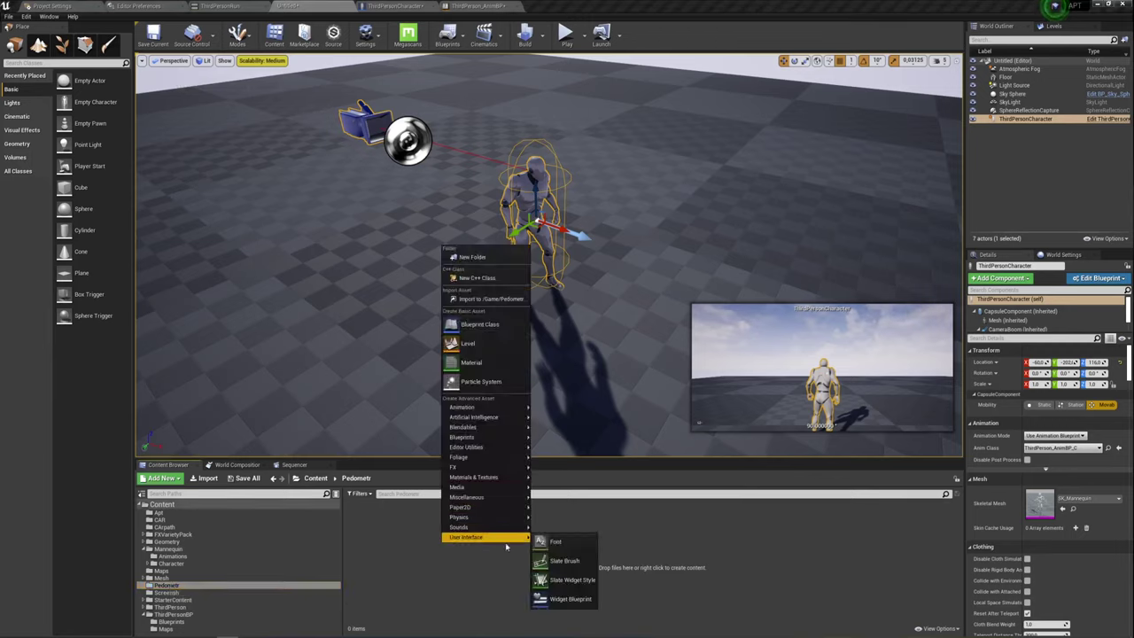
click(558, 599)
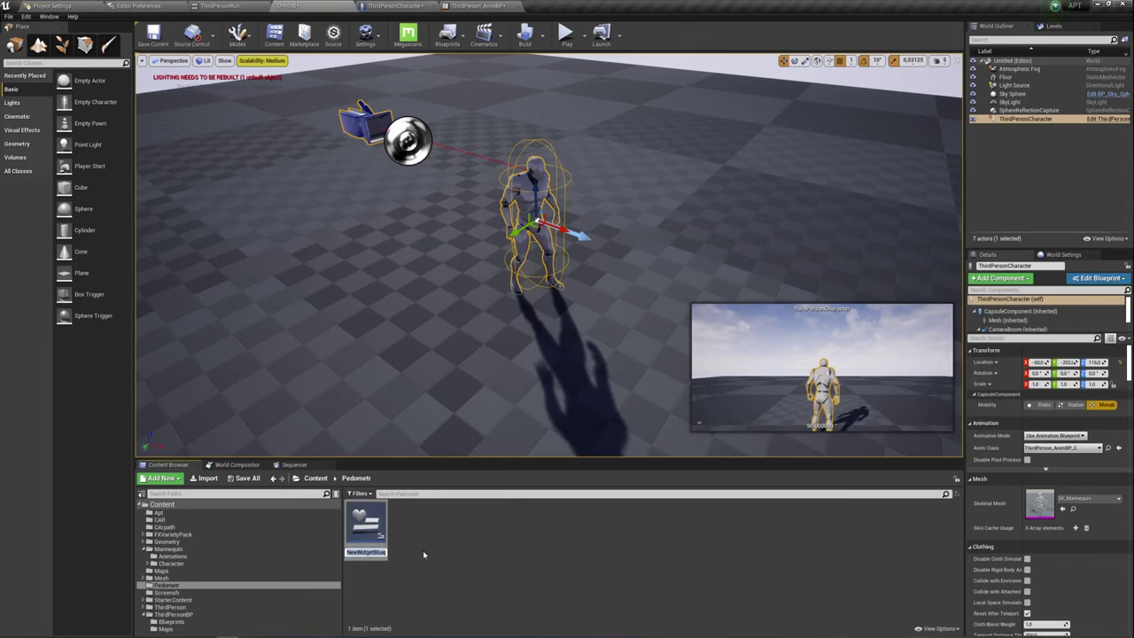
key(BackSpace)
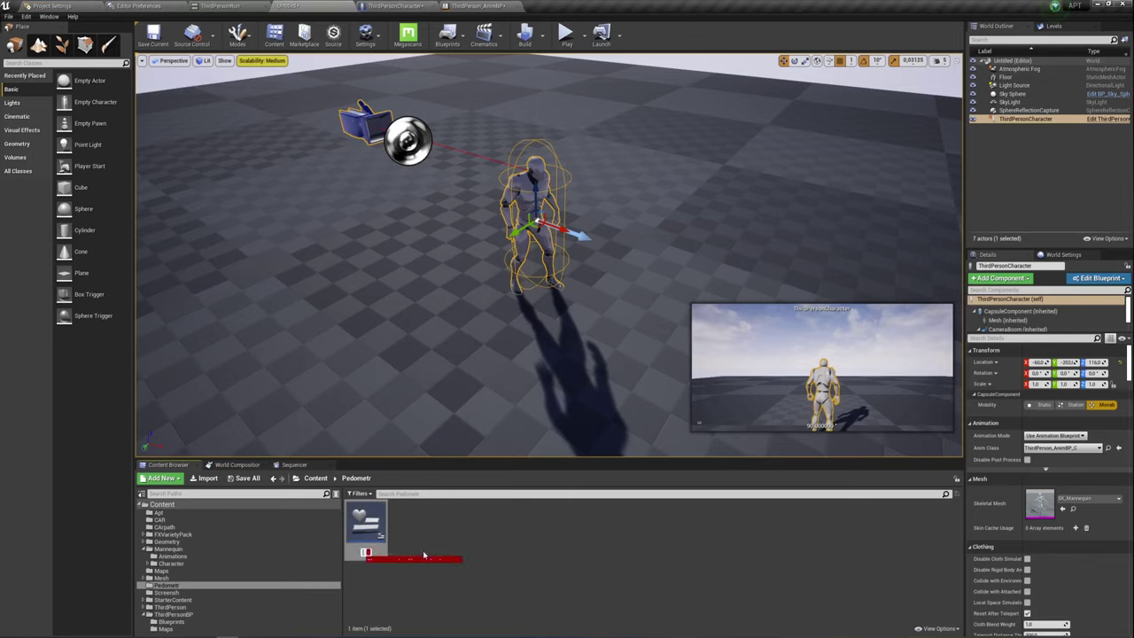
text(Pe)
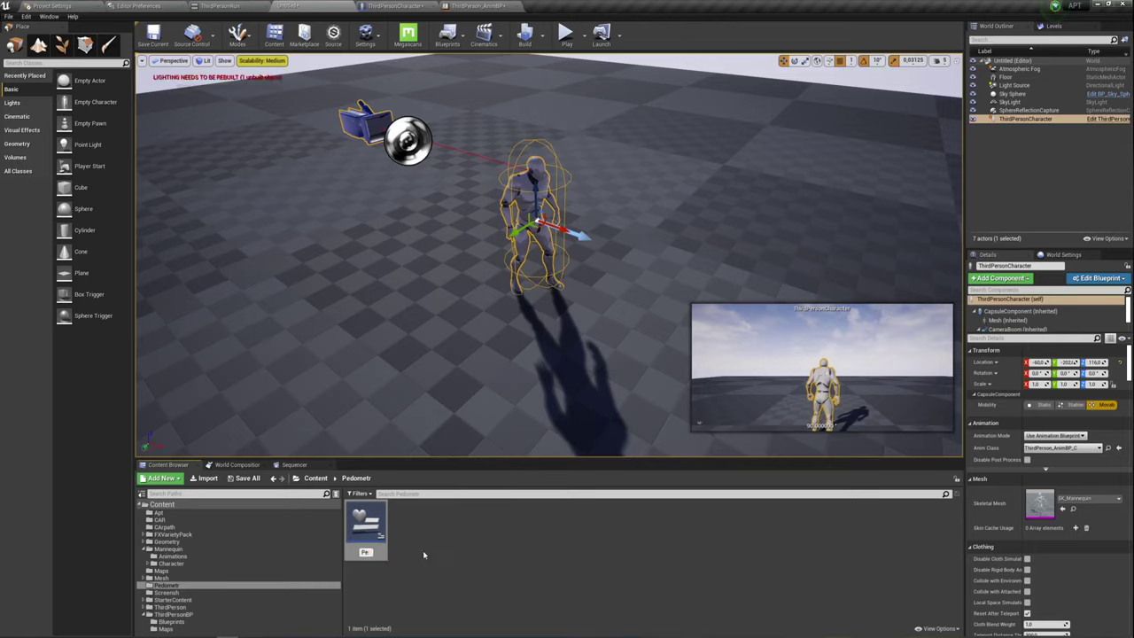
text(domet)
text(r)
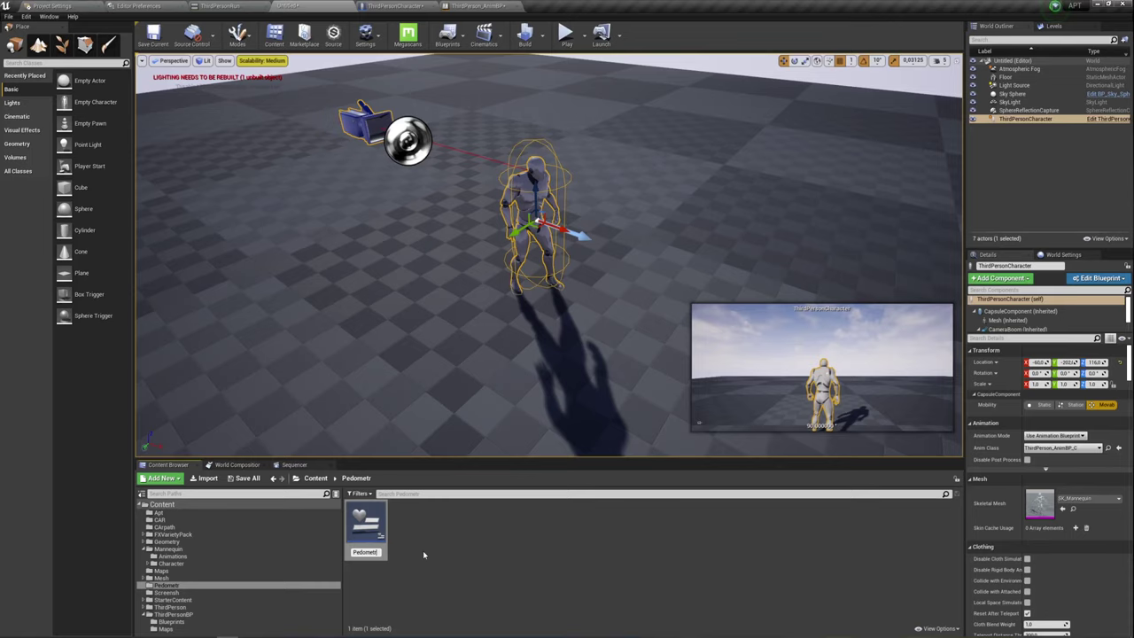
text(_WG)
key(Return)
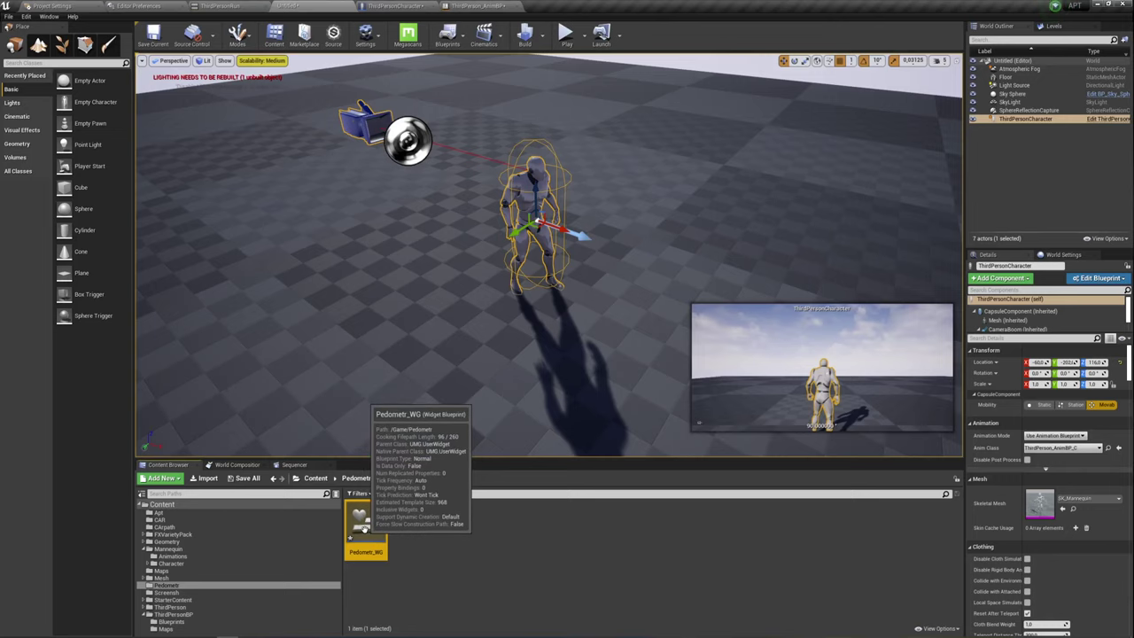
Step: Add a Create Widget node off Sequence's Then 0 with its class set to Pedometr_WG
click(398, 7)
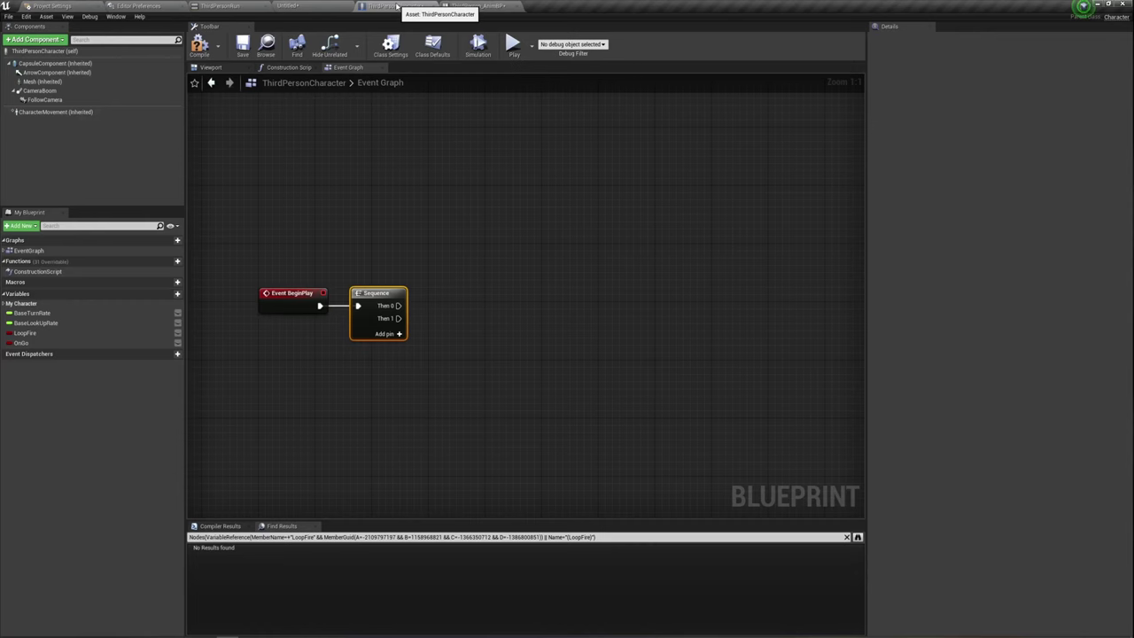
drag(398, 306, 433, 243)
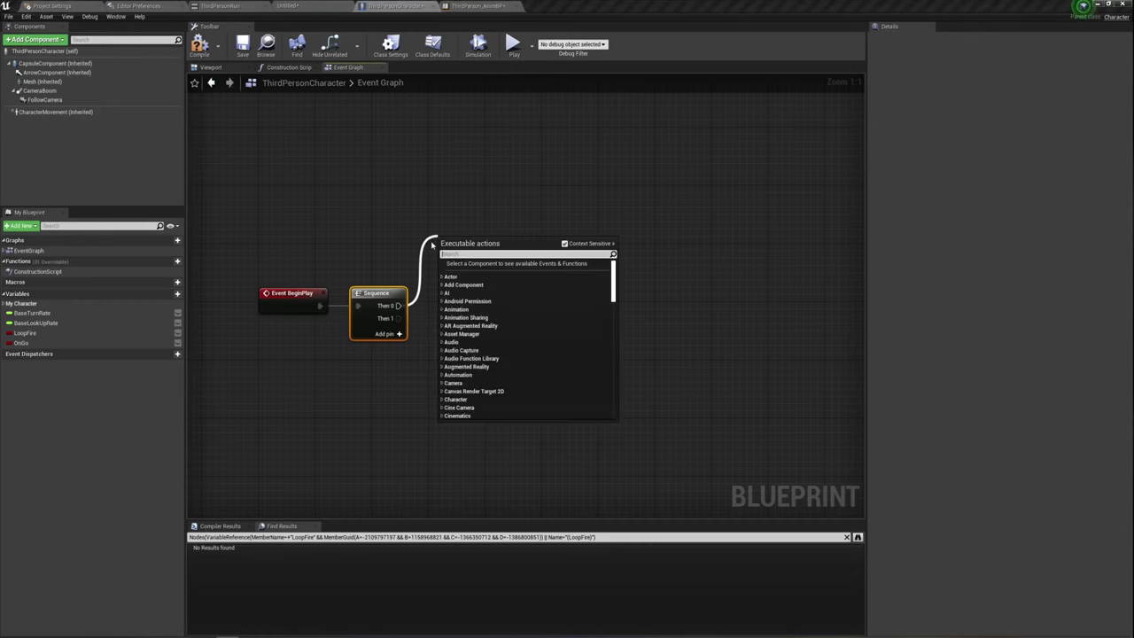
text(cre)
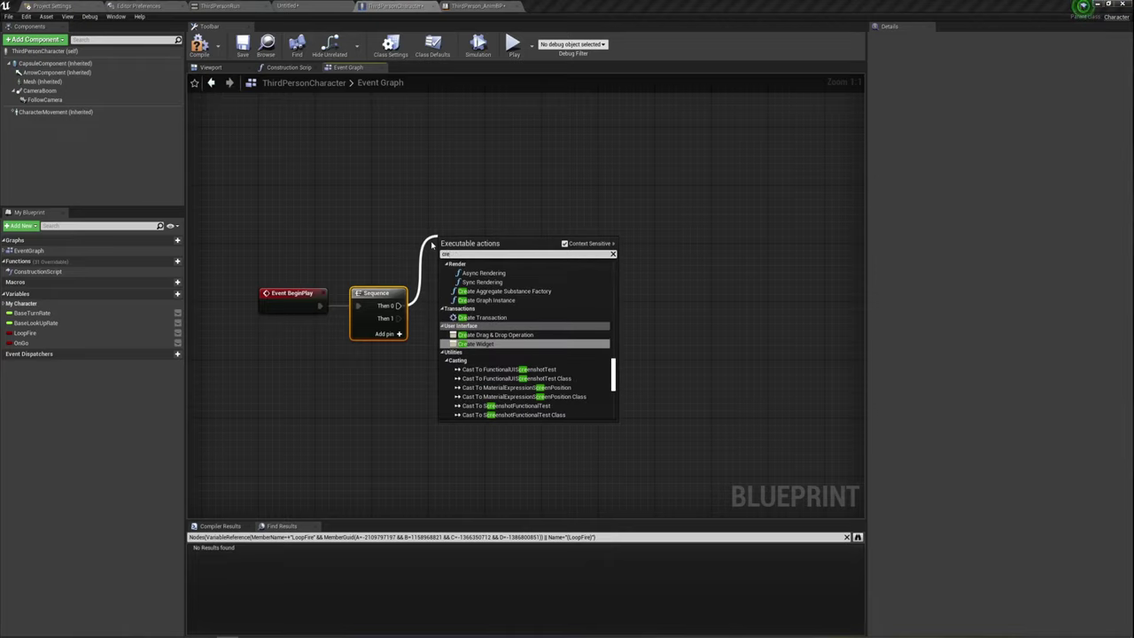
key(Return)
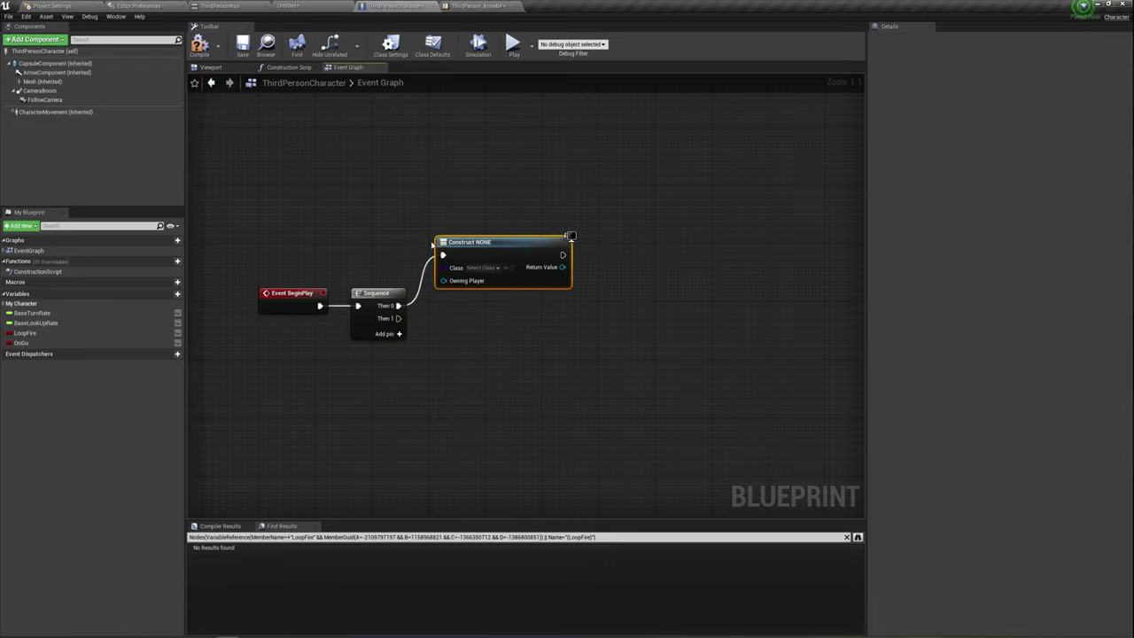
click(484, 266)
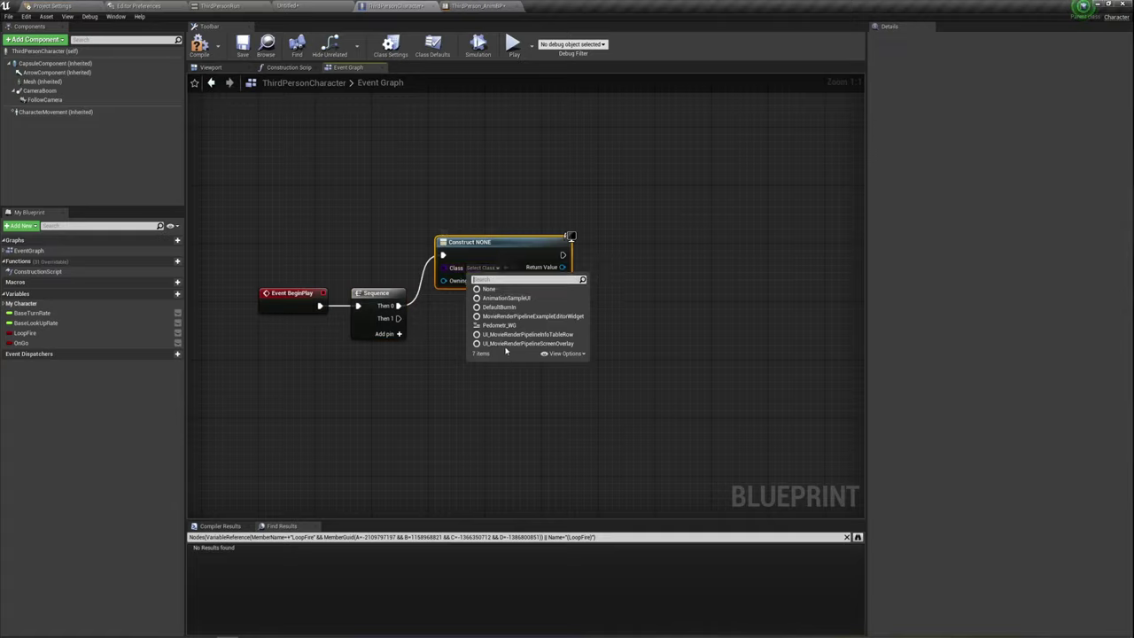
click(499, 325)
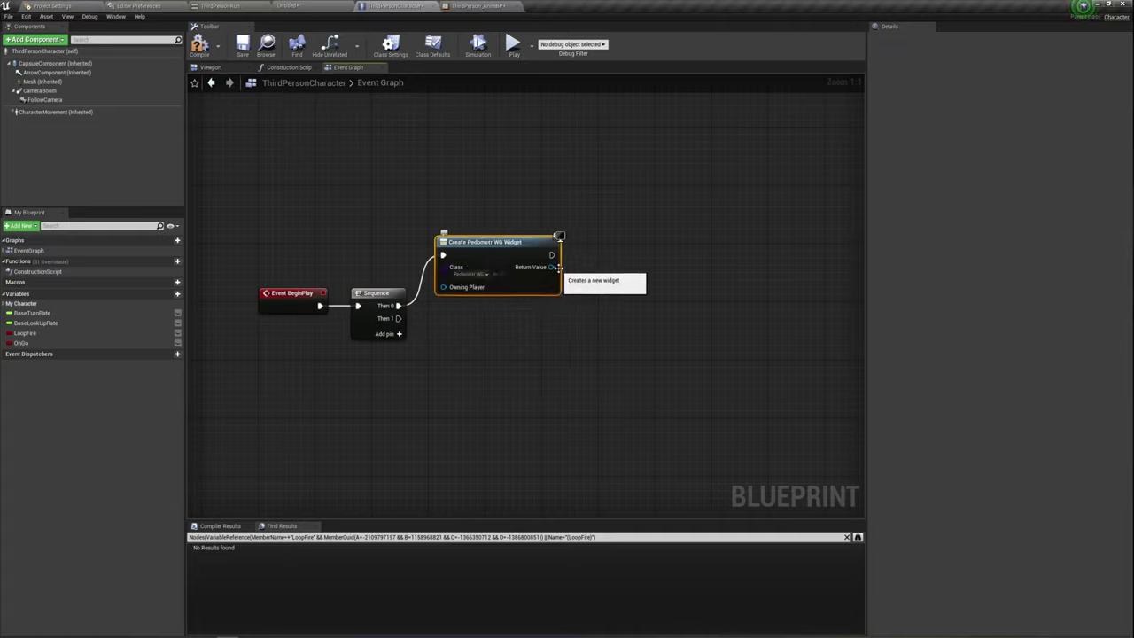
drag(552, 267, 580, 268)
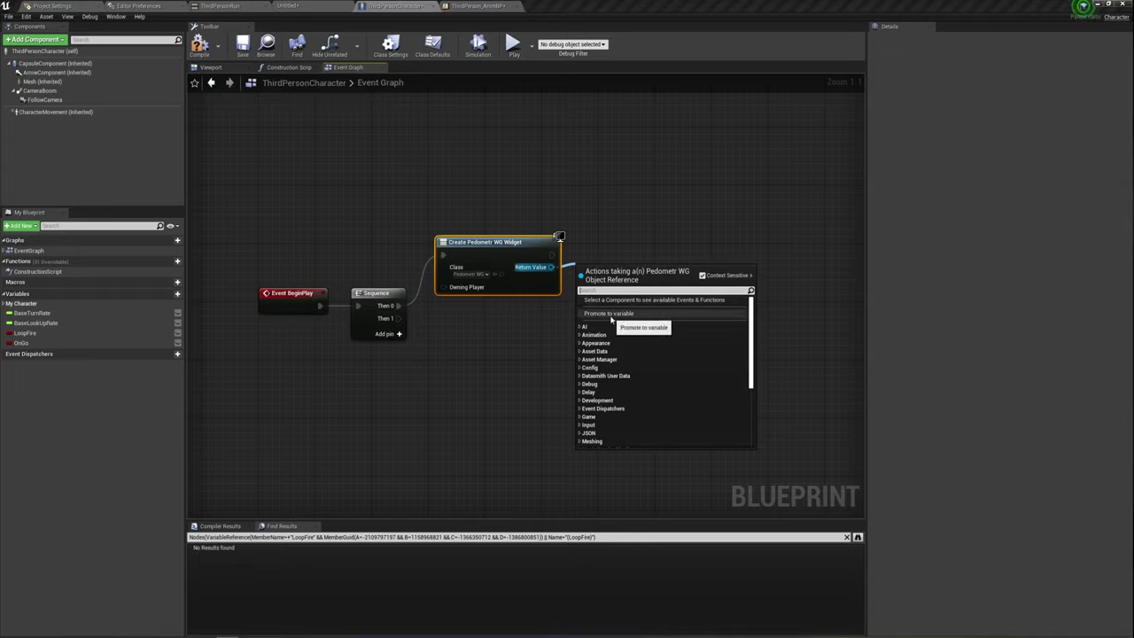
Step: Promote the Create Widget node's Return Value to a new variable named Widget_Pedometr
click(611, 317)
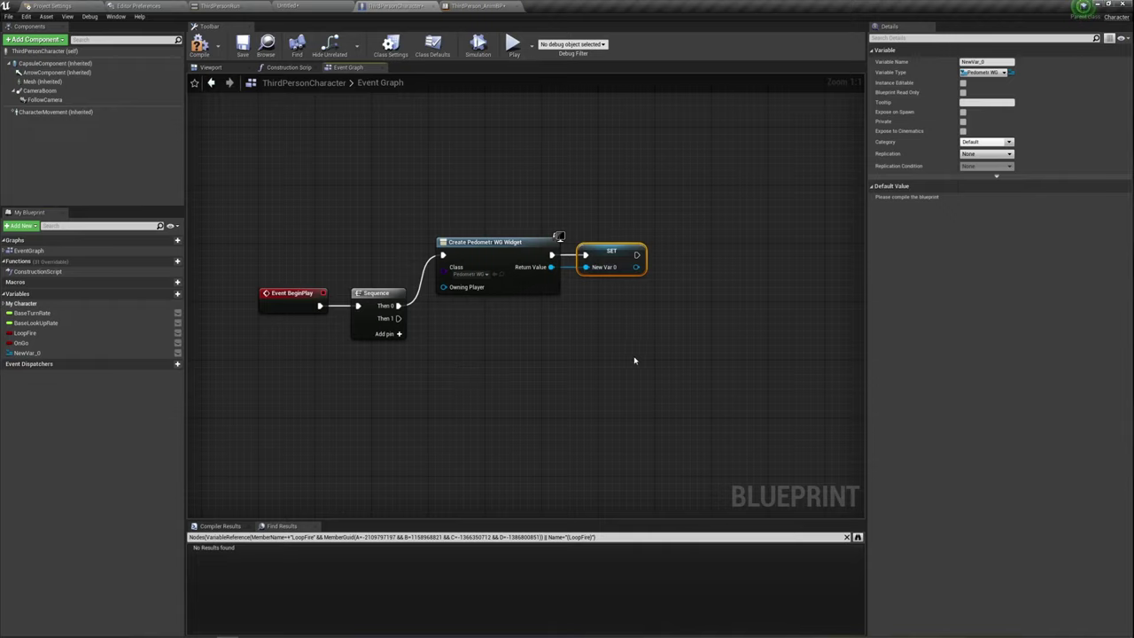
right_drag(634, 361, 500, 345)
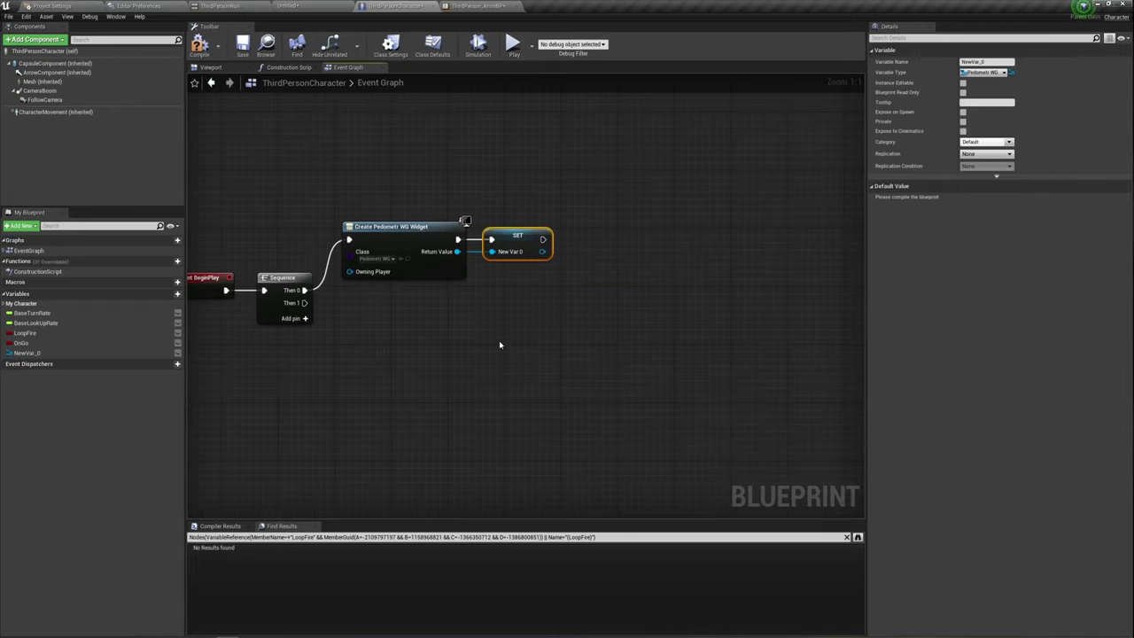
click(984, 62)
text(Widget_Pedometr)
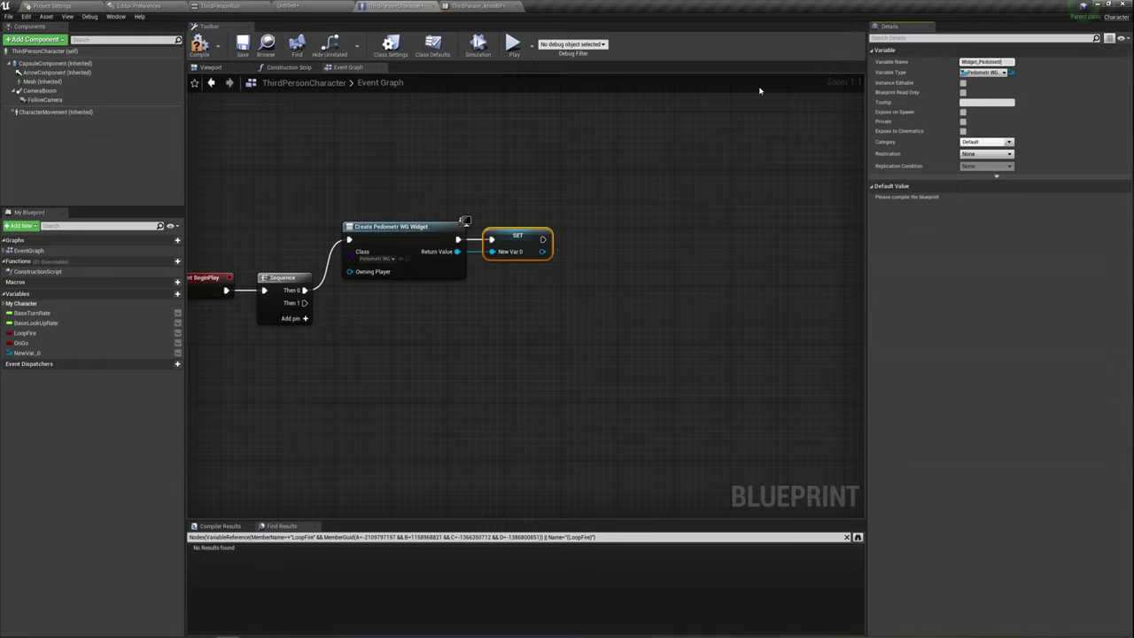
key(Return)
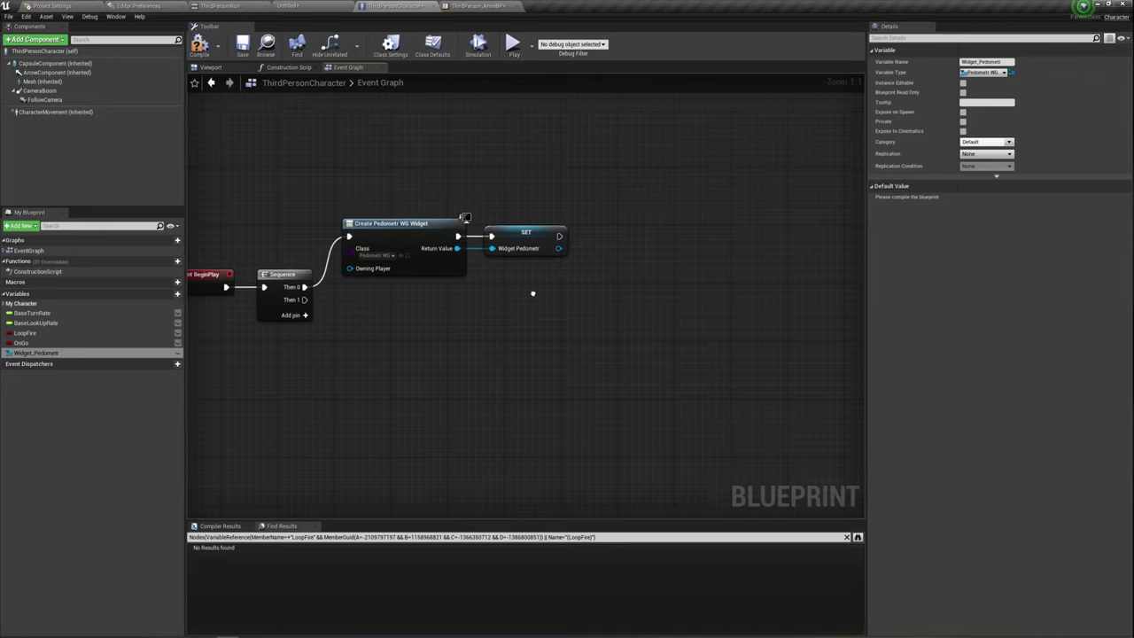
right_drag(532, 293, 538, 283)
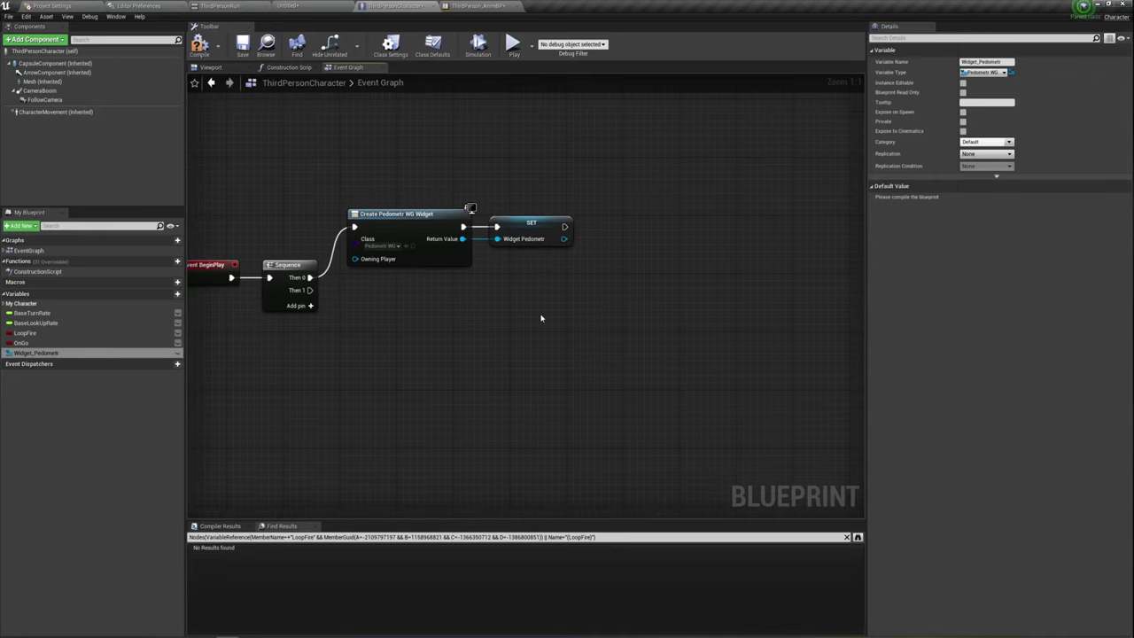
drag(557, 245, 594, 239)
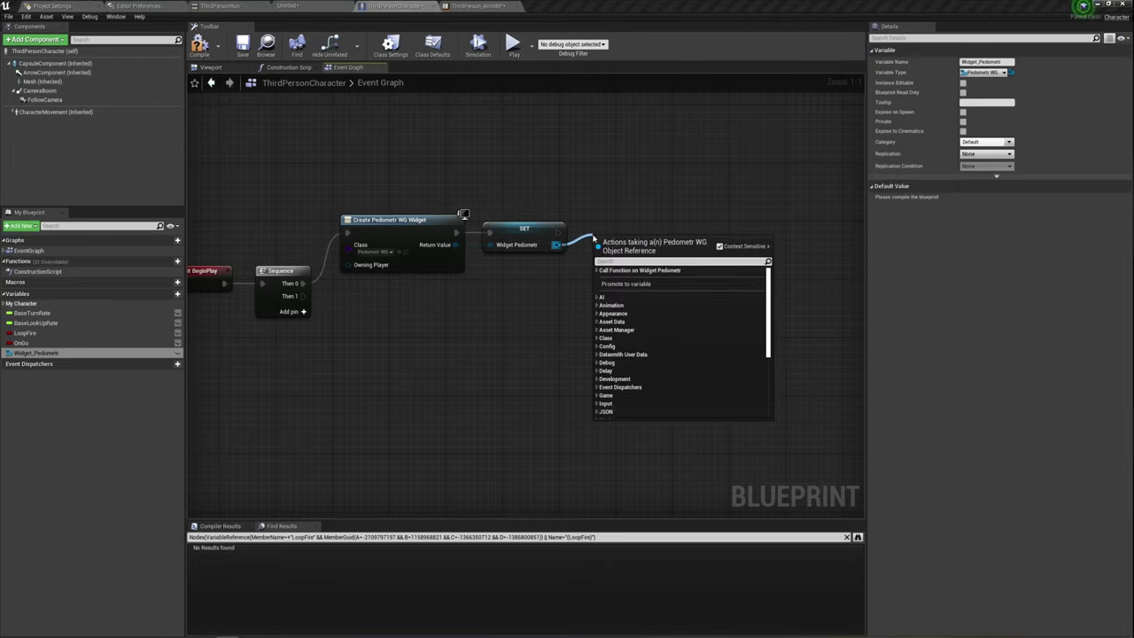
text(ad)
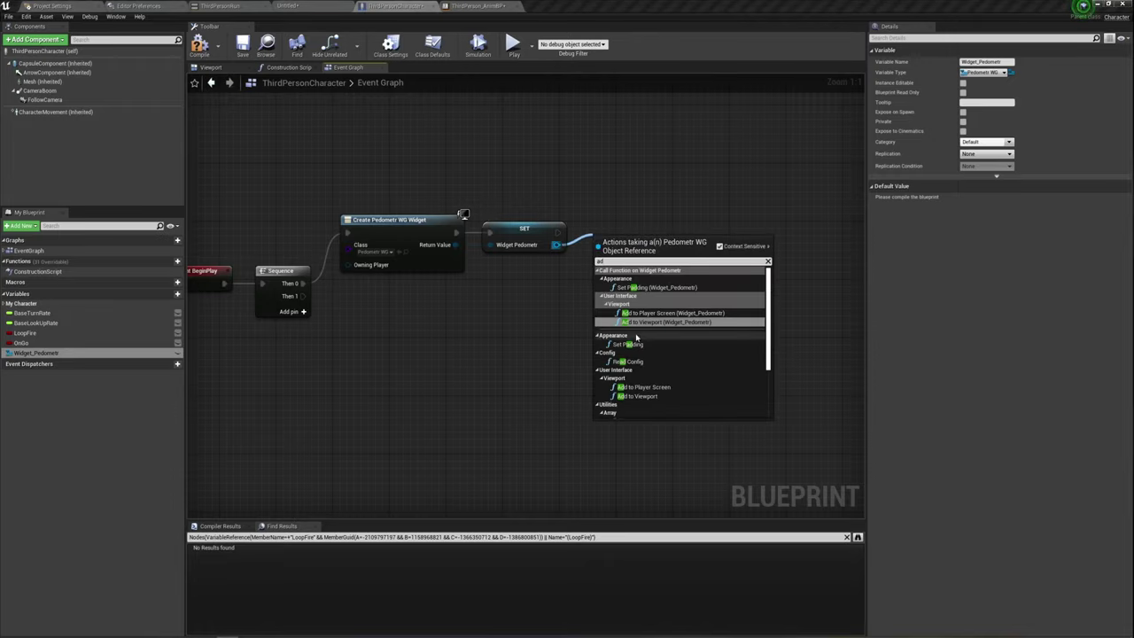
click(638, 396)
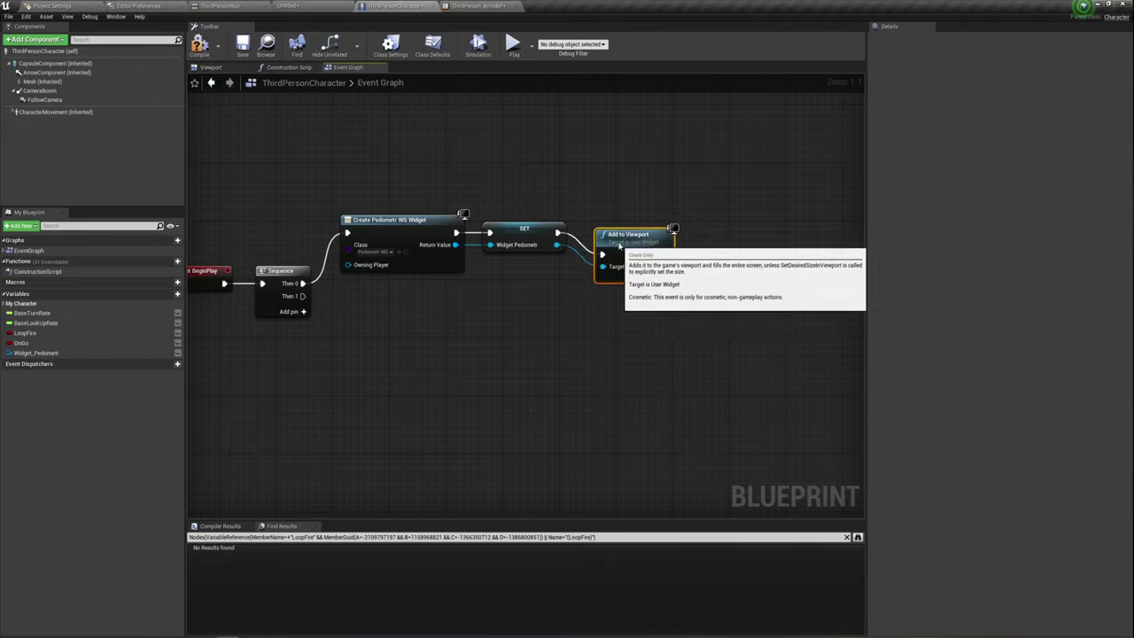
drag(612, 253, 590, 223)
right_drag(446, 348, 506, 296)
drag(396, 227, 473, 312)
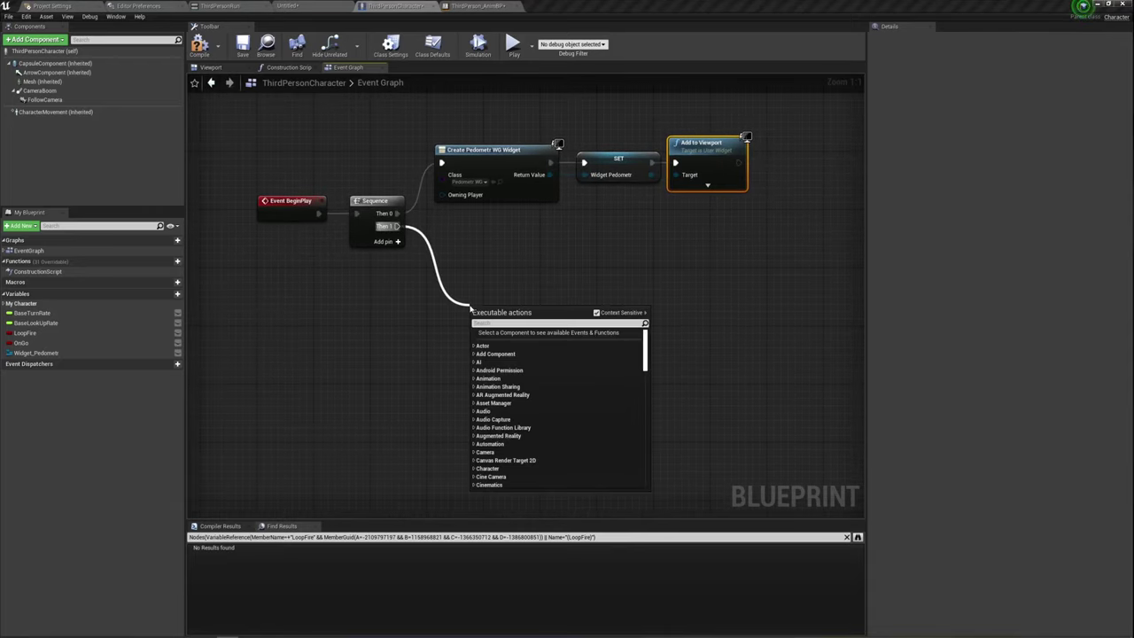
click(379, 309)
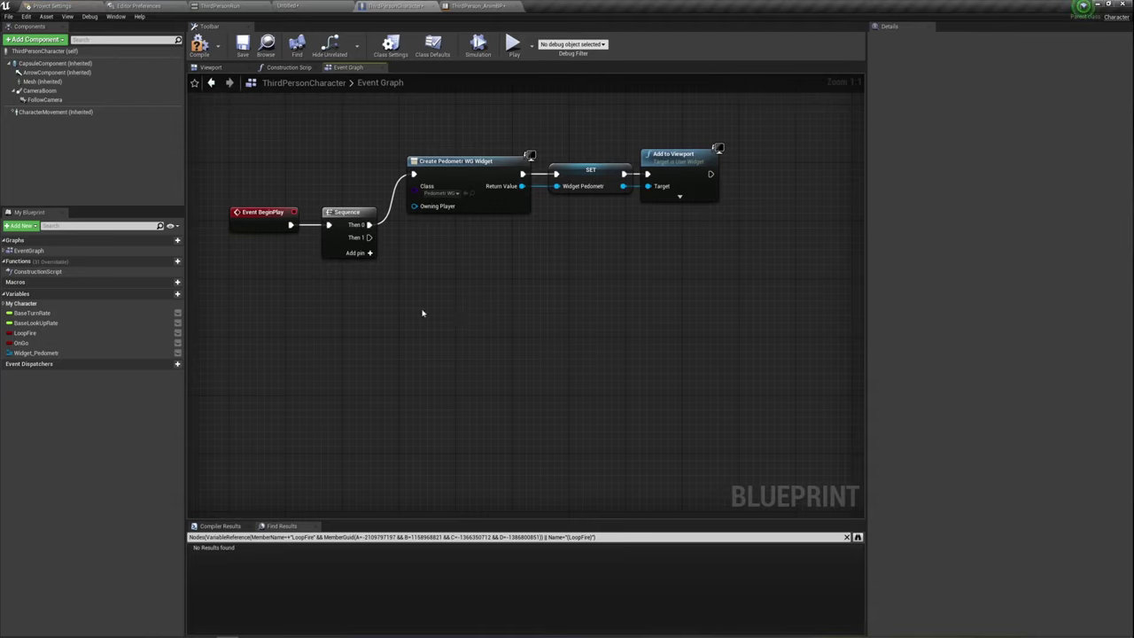
right_drag(410, 297, 393, 274)
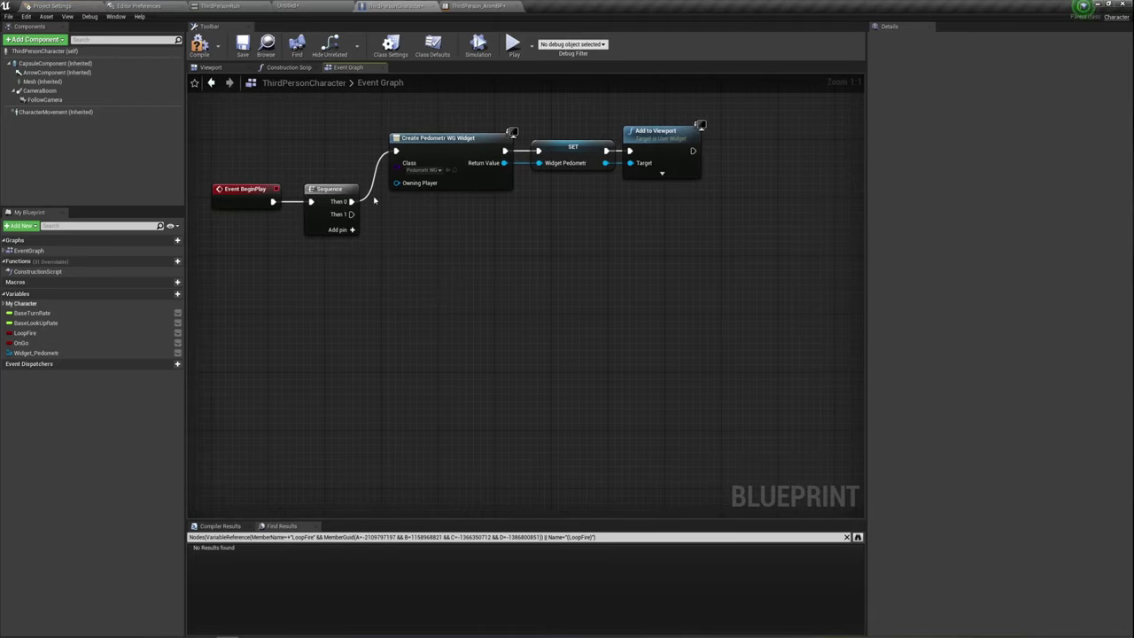
drag(450, 209, 700, 124)
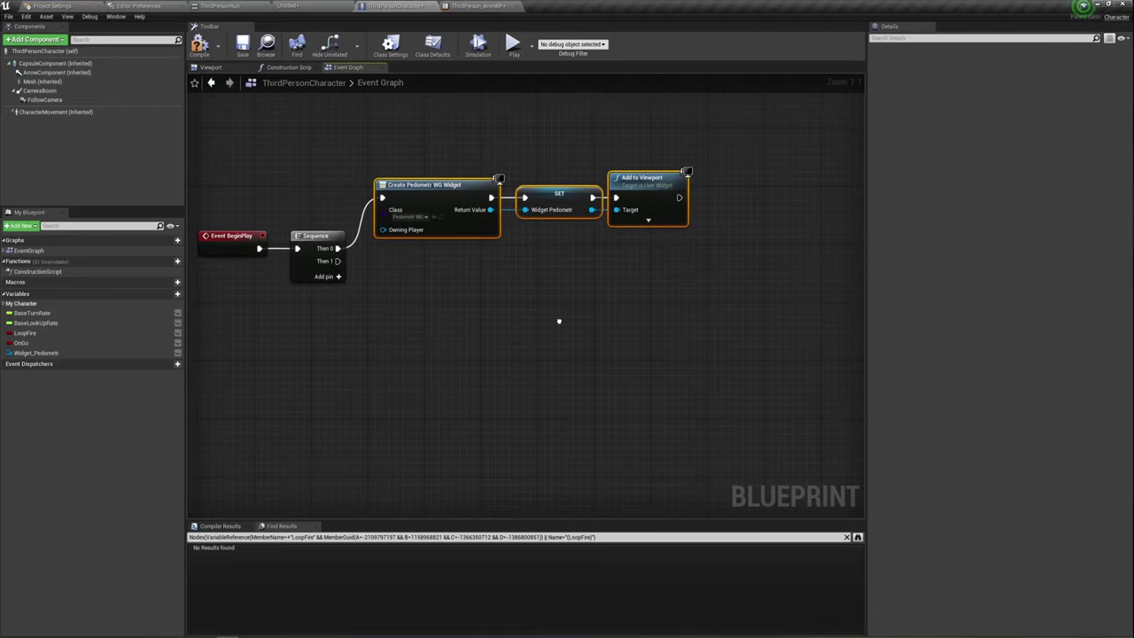
right_drag(601, 261, 589, 307)
Step: Open Pedometr_WG from the Content Browser and drop a Text block near the canvas top
click(304, 8)
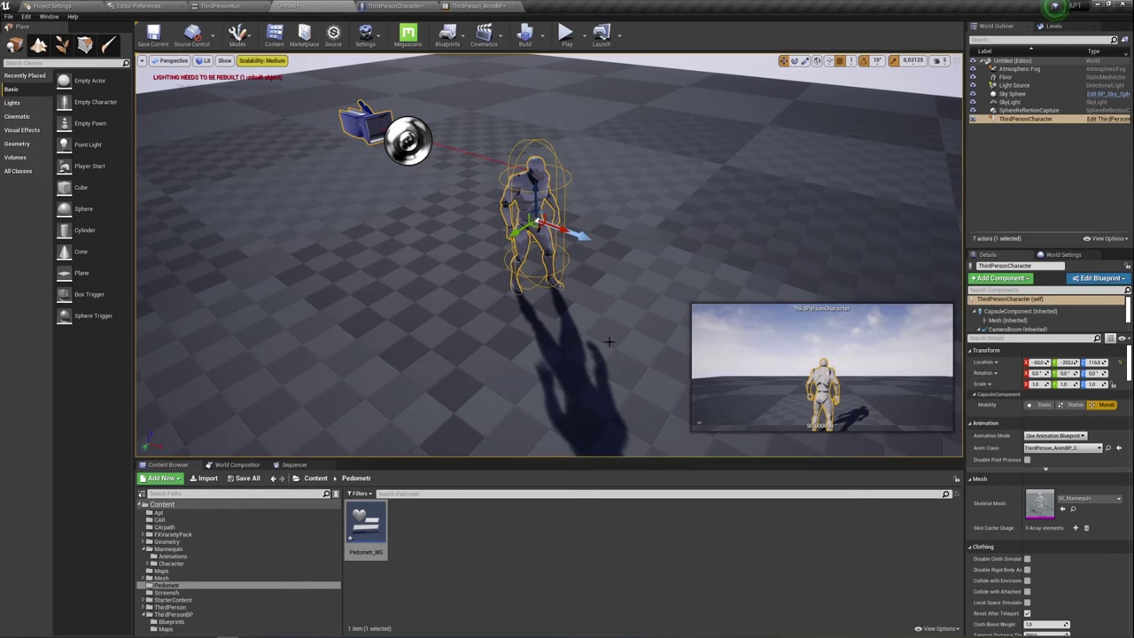
double_click(370, 519)
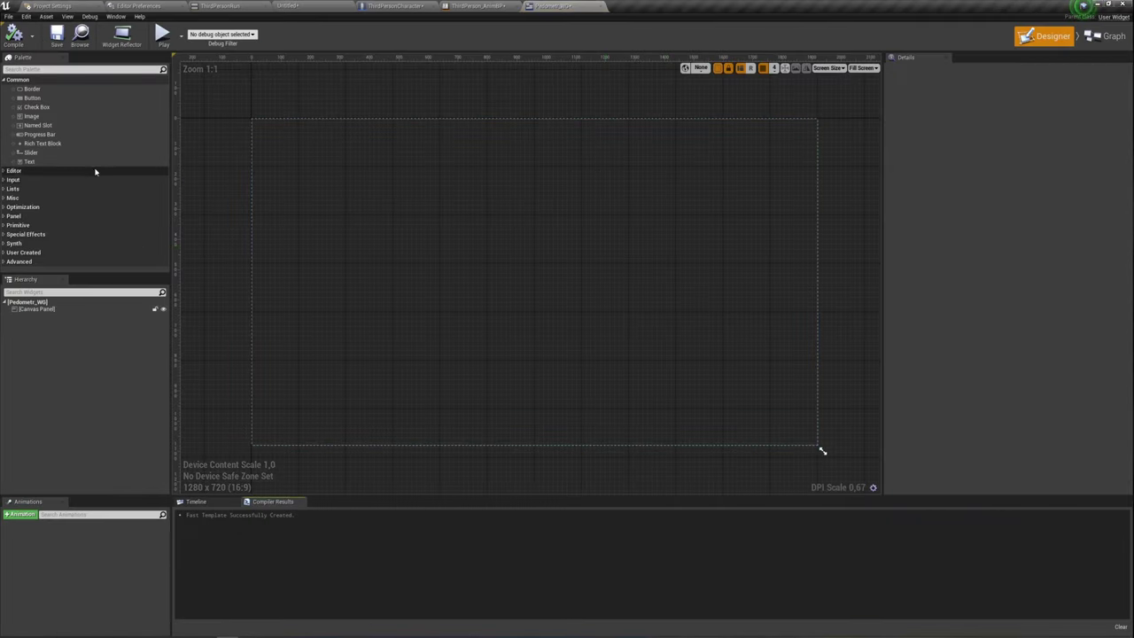
drag(54, 162, 592, 142)
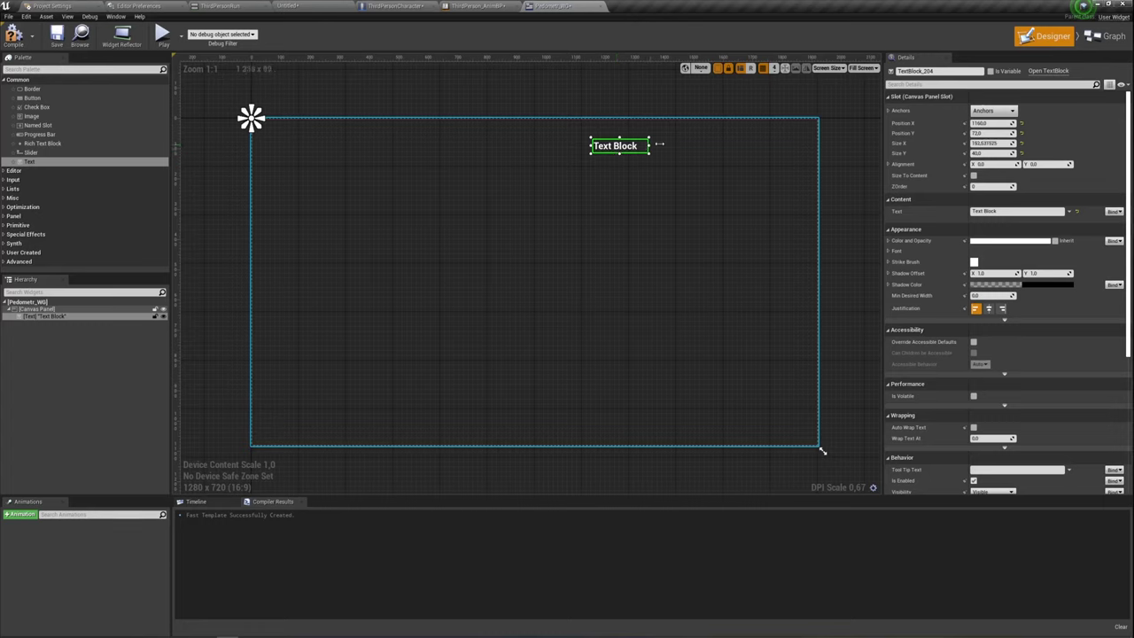
click(711, 140)
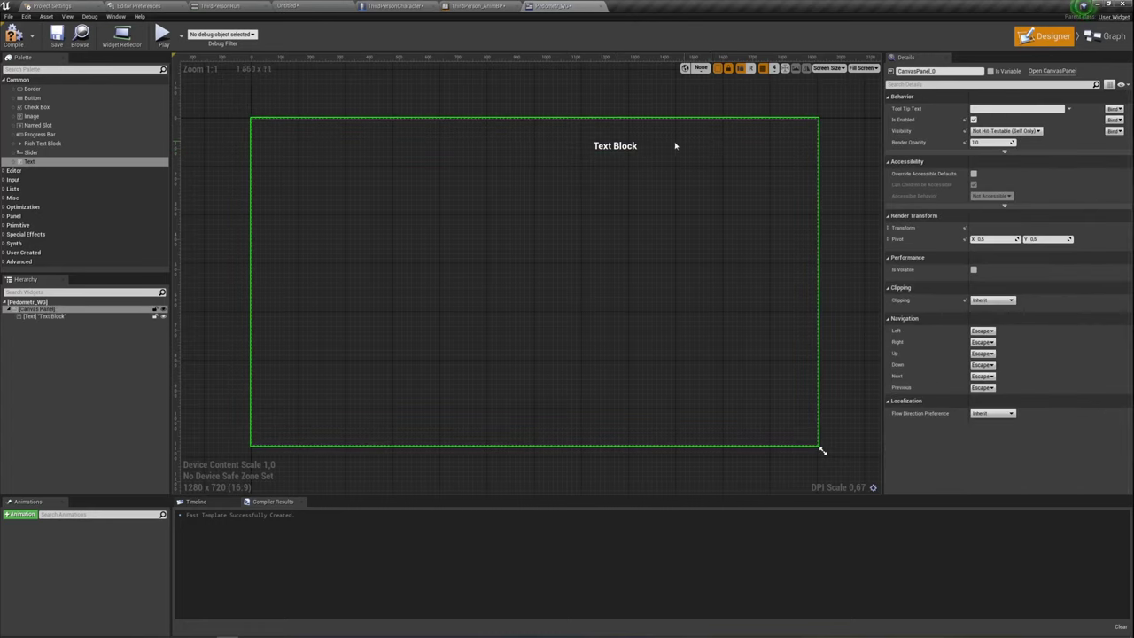
click(676, 145)
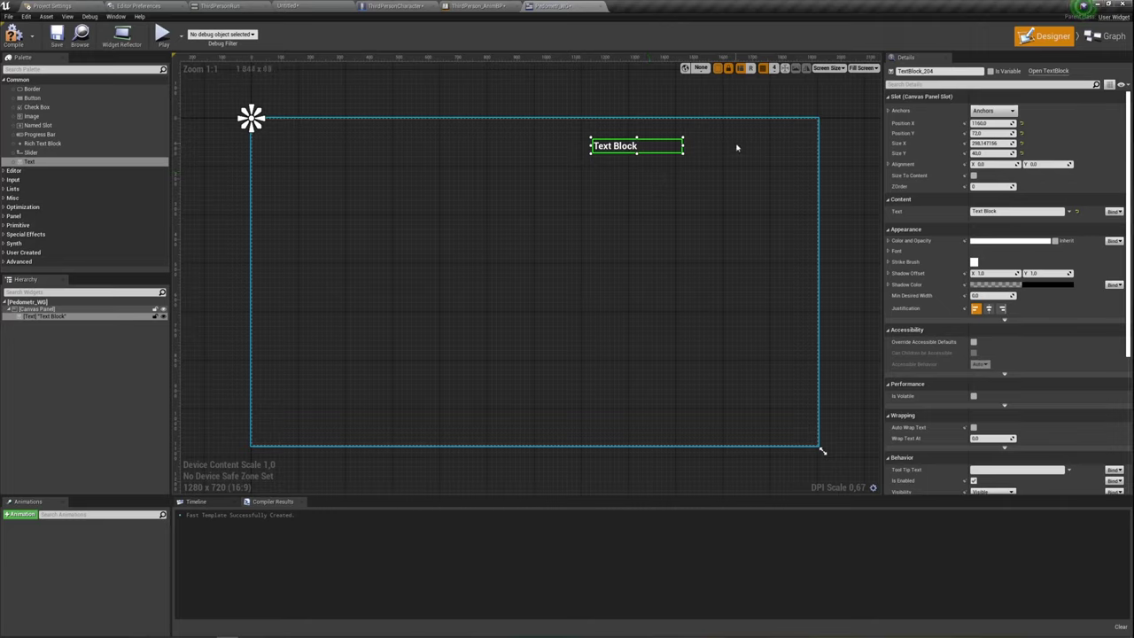
Step: Anchor the text block to the canvas's top-right corner preset
click(992, 124)
click(992, 110)
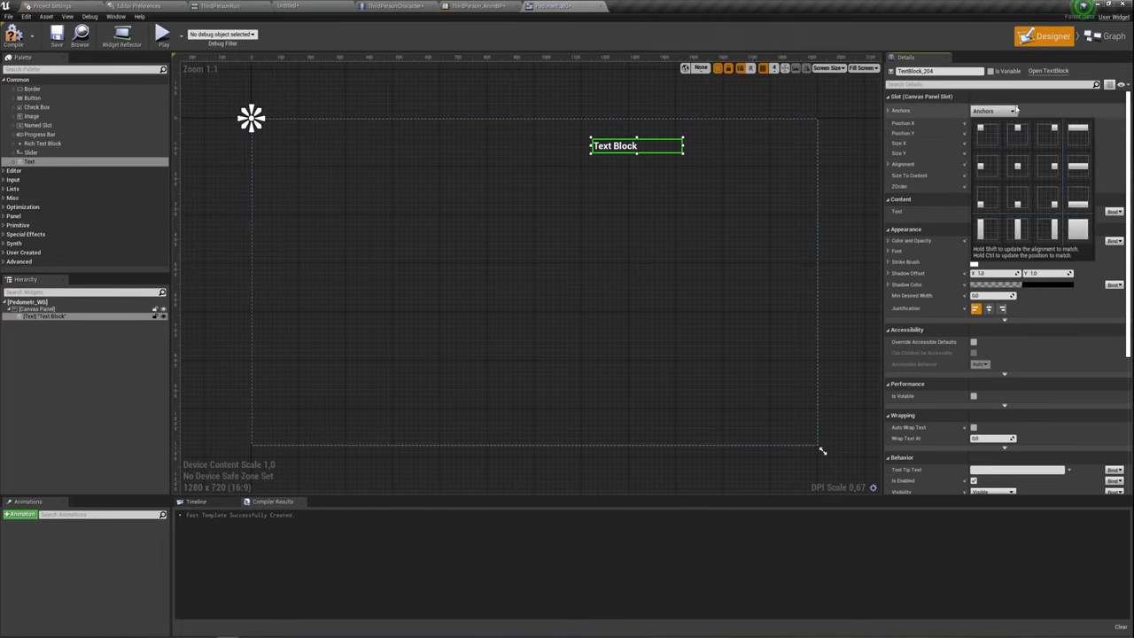
click(1051, 137)
right_drag(716, 207, 623, 207)
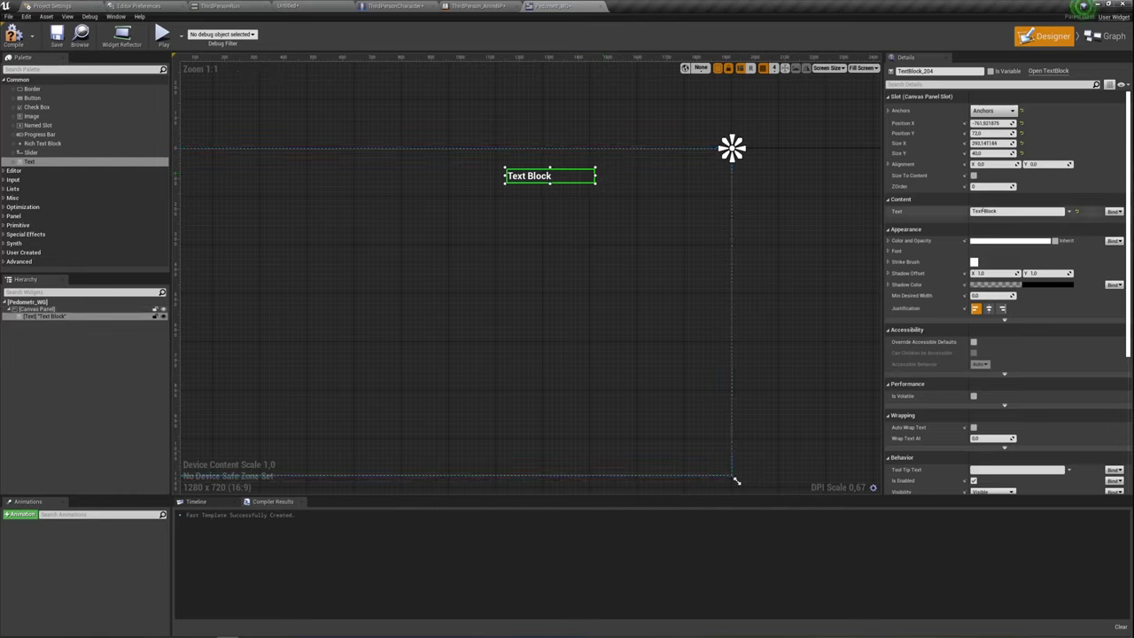
Step: Change the text block's content to 'Вы сделали -'
click(1008, 210)
text(Di)
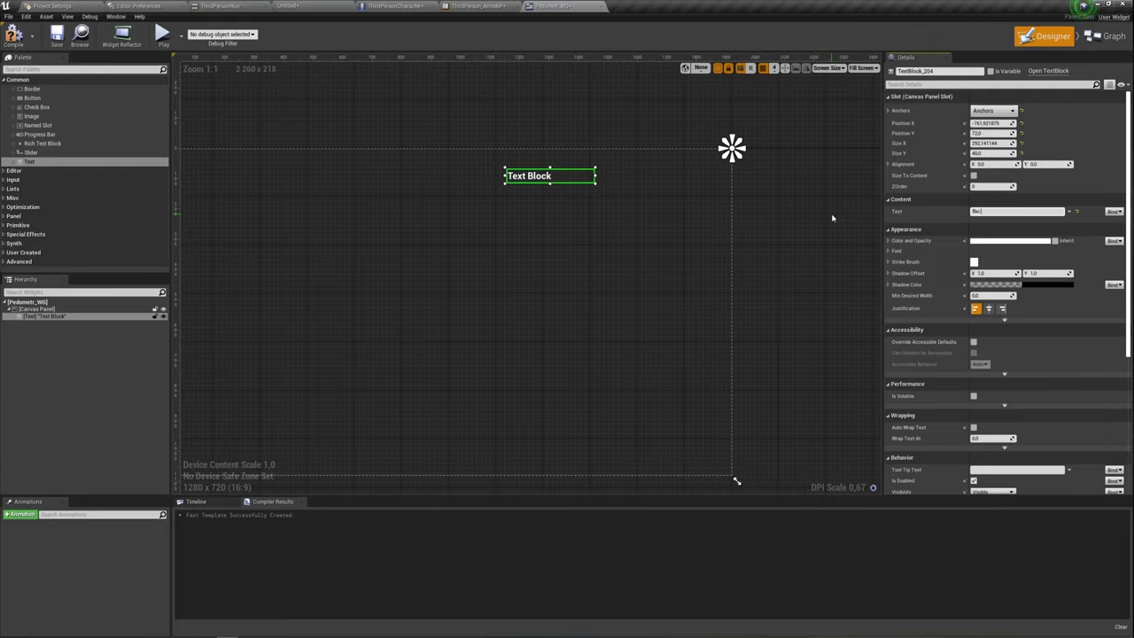
text(ш)
Step: Commit the 'Вы сделали -' text and narrow its text block
click(600, 221)
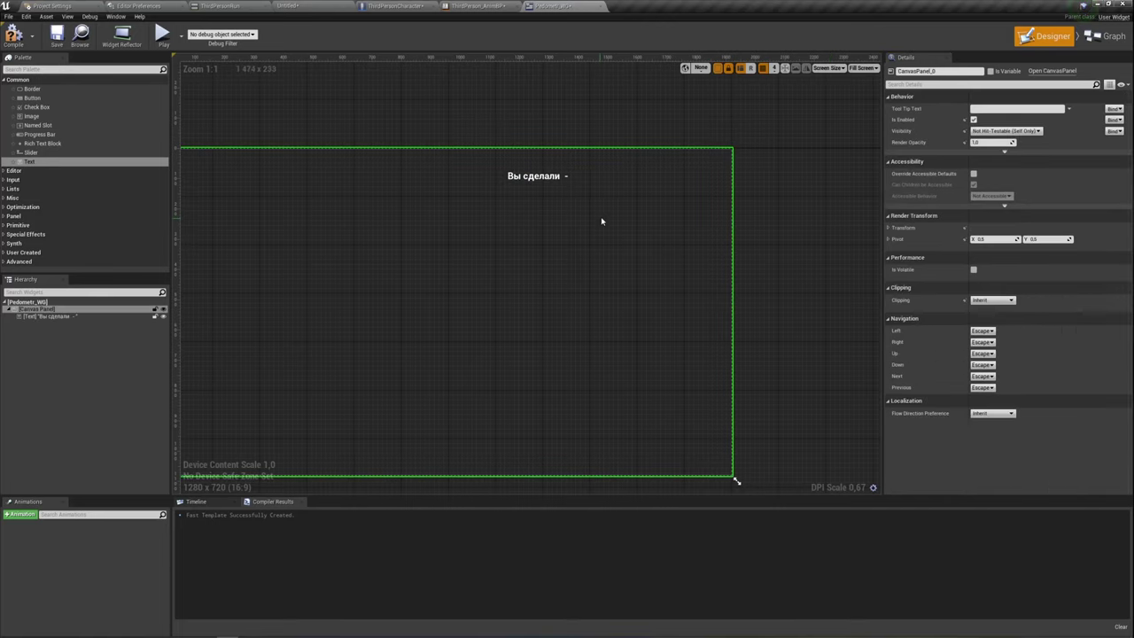
click(570, 177)
drag(596, 180, 571, 177)
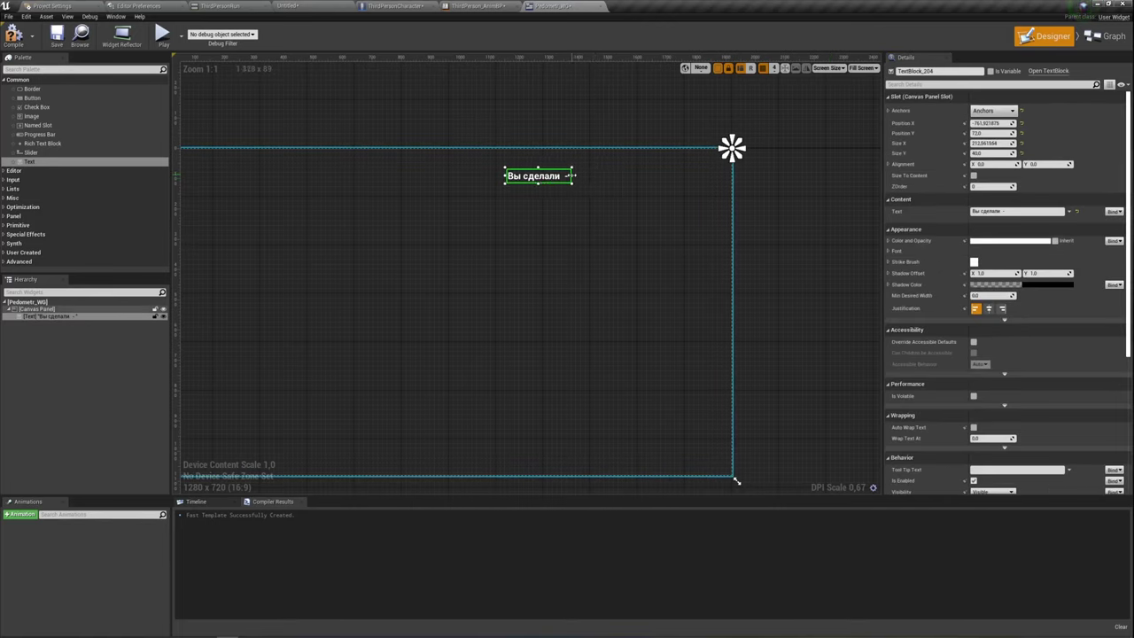
click(546, 265)
Step: Add a second text block reading '000' beside it and narrow it
drag(31, 161, 579, 169)
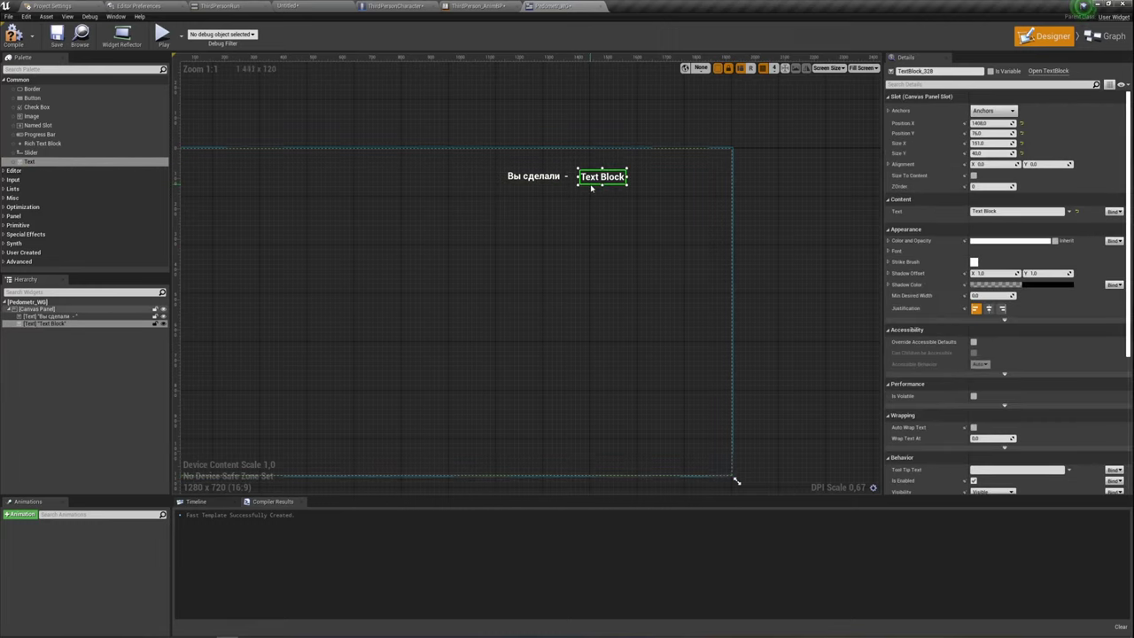
click(1020, 211)
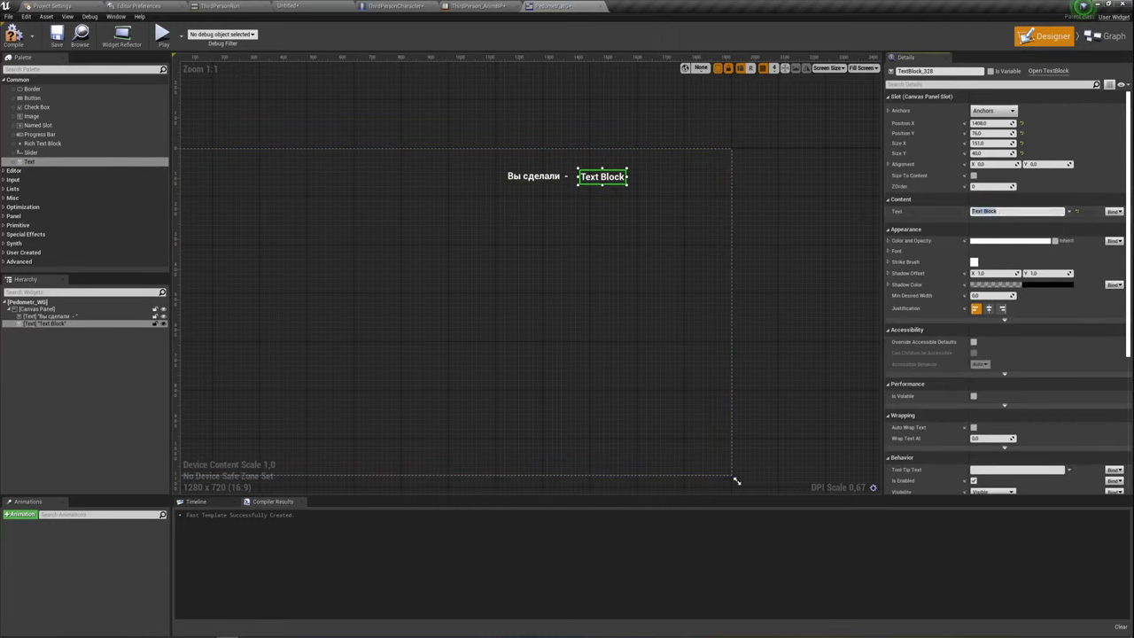
text(000)
click(544, 202)
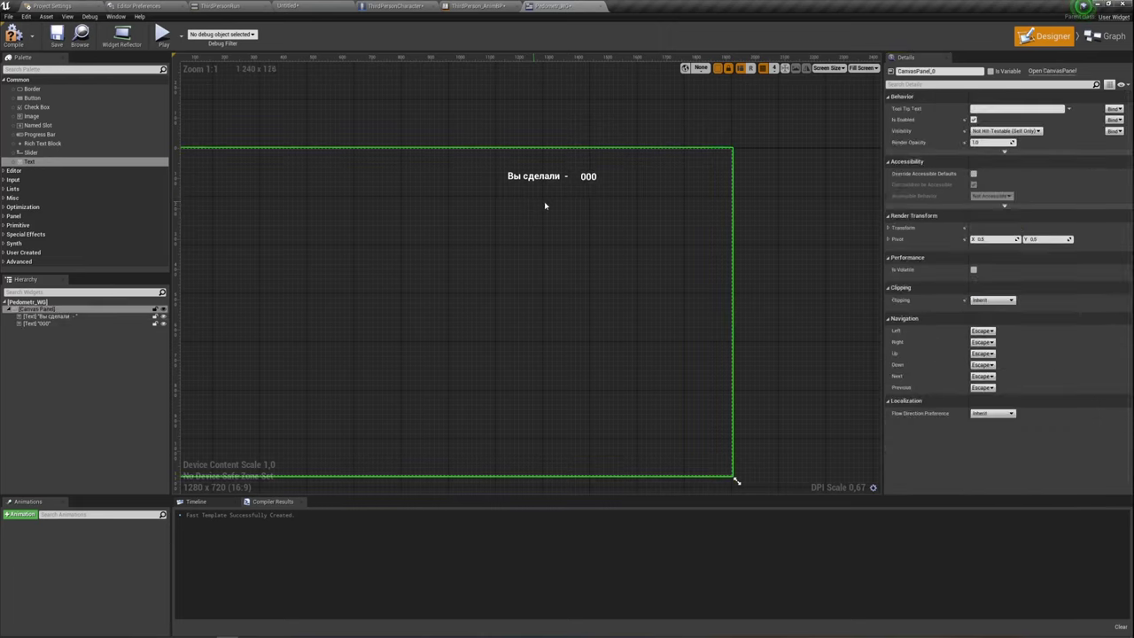
click(599, 178)
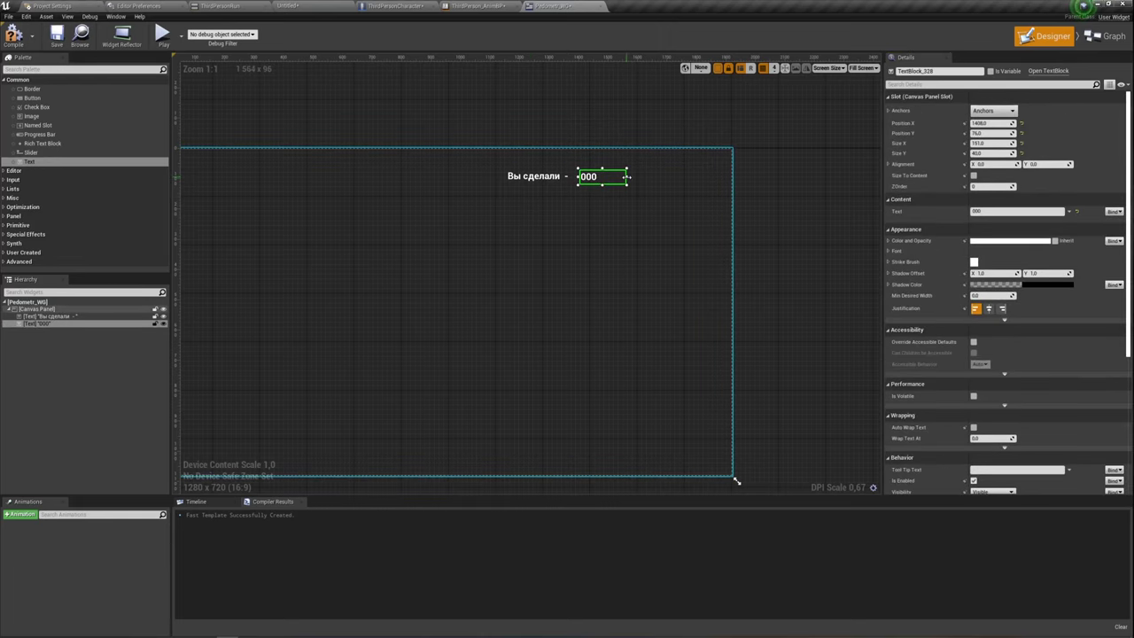
drag(625, 177, 604, 177)
click(595, 235)
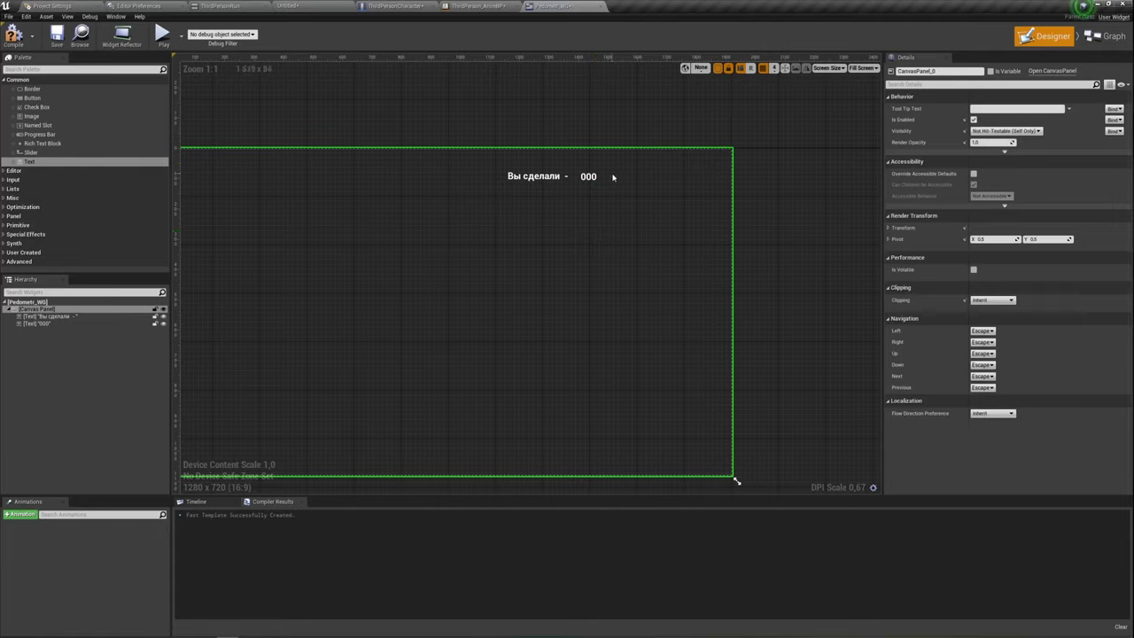
Step: Add a third text block reading 'шагов' and place it right after 000
drag(29, 161, 638, 174)
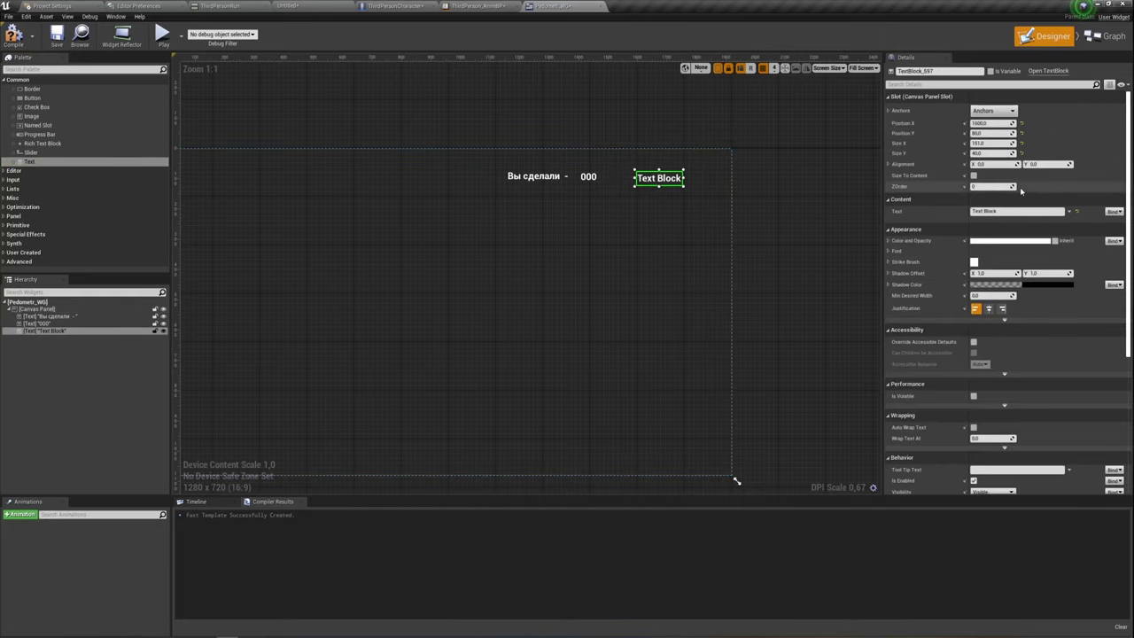
click(1010, 210)
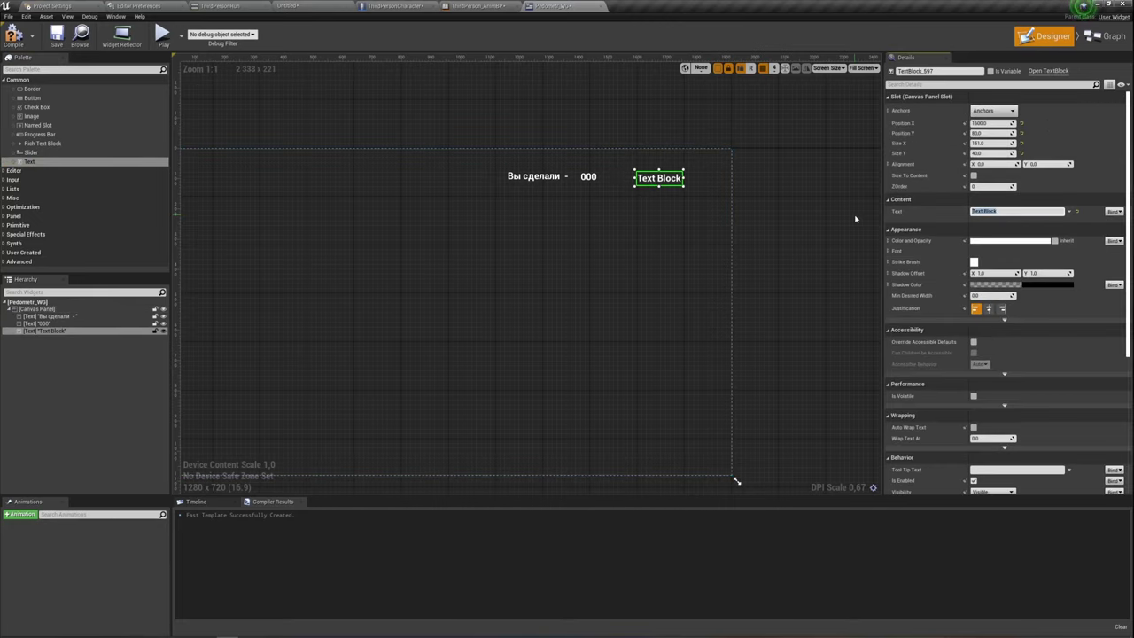
text(Ша)
key(Return)
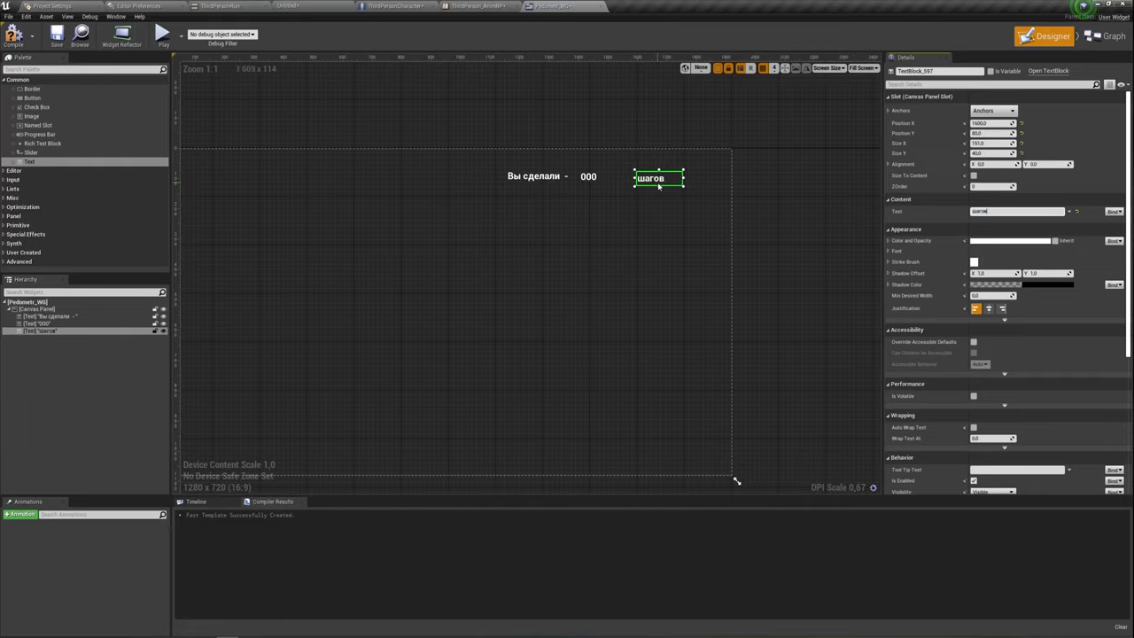
drag(665, 184, 651, 185)
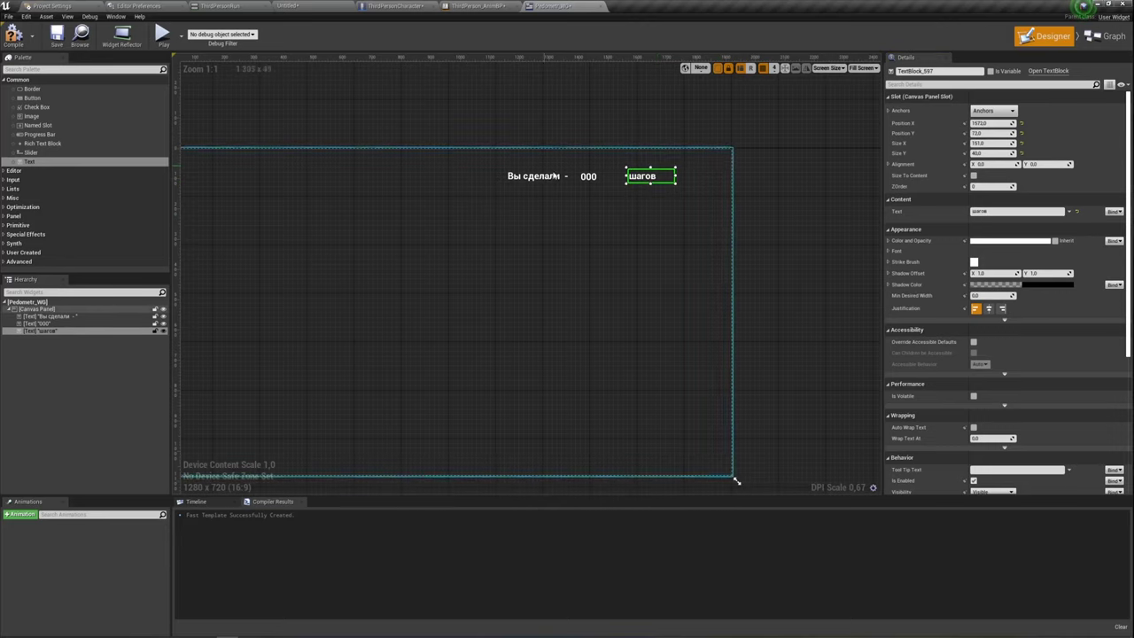
click(624, 237)
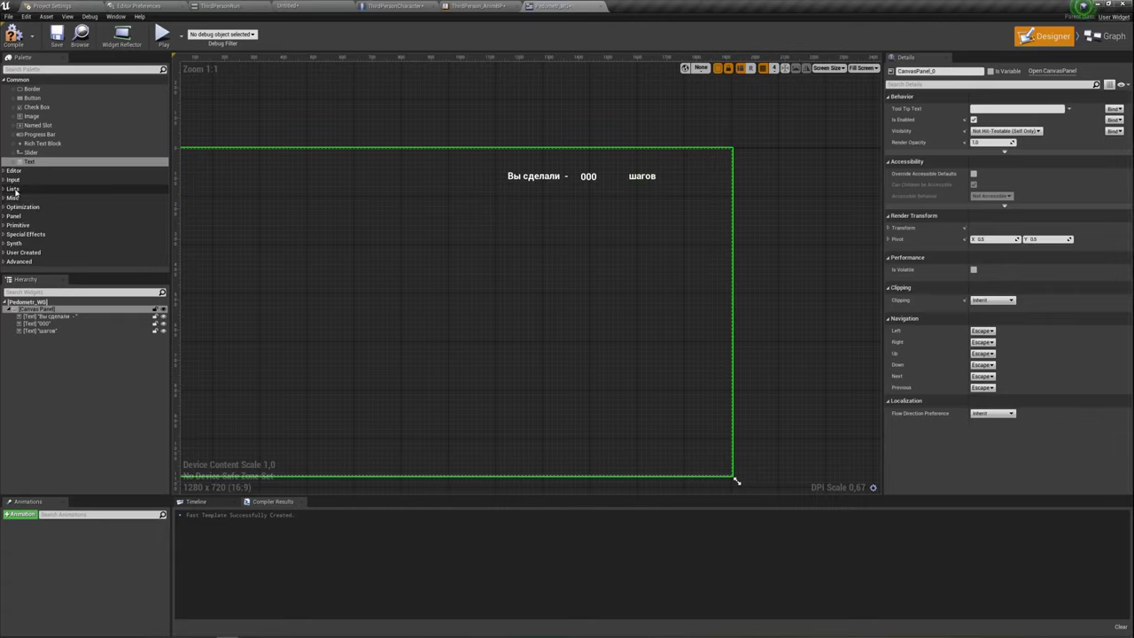
Step: Start adding a Horizontal Box from Palette > Panel, then cancel it
click(7, 216)
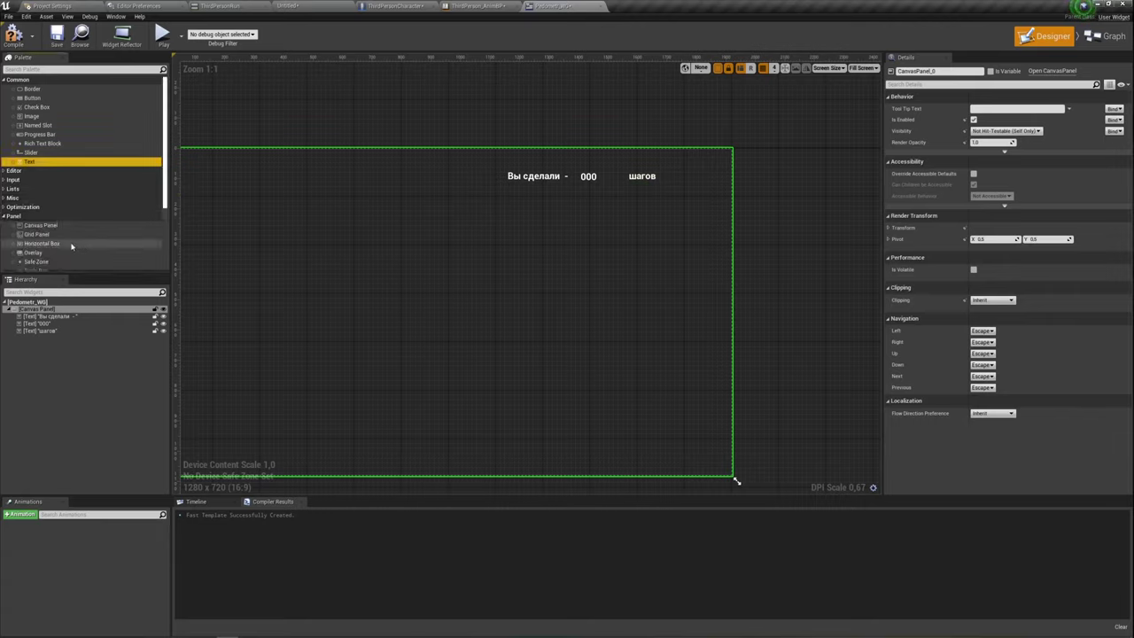
drag(41, 243, 542, 231)
key(Escape)
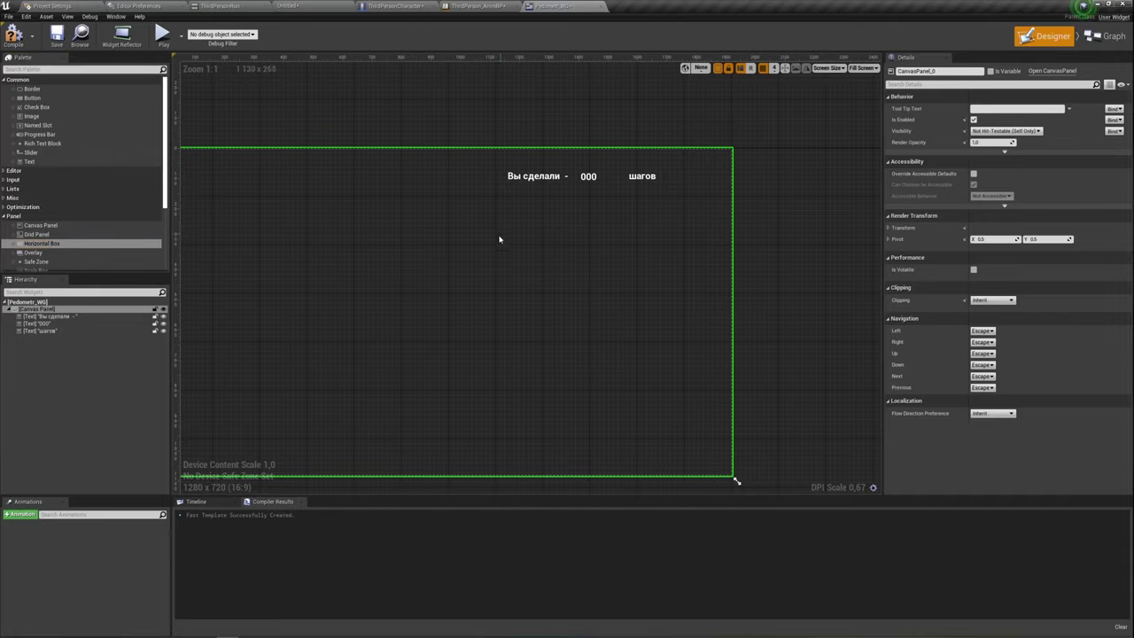
right_drag(506, 265, 542, 252)
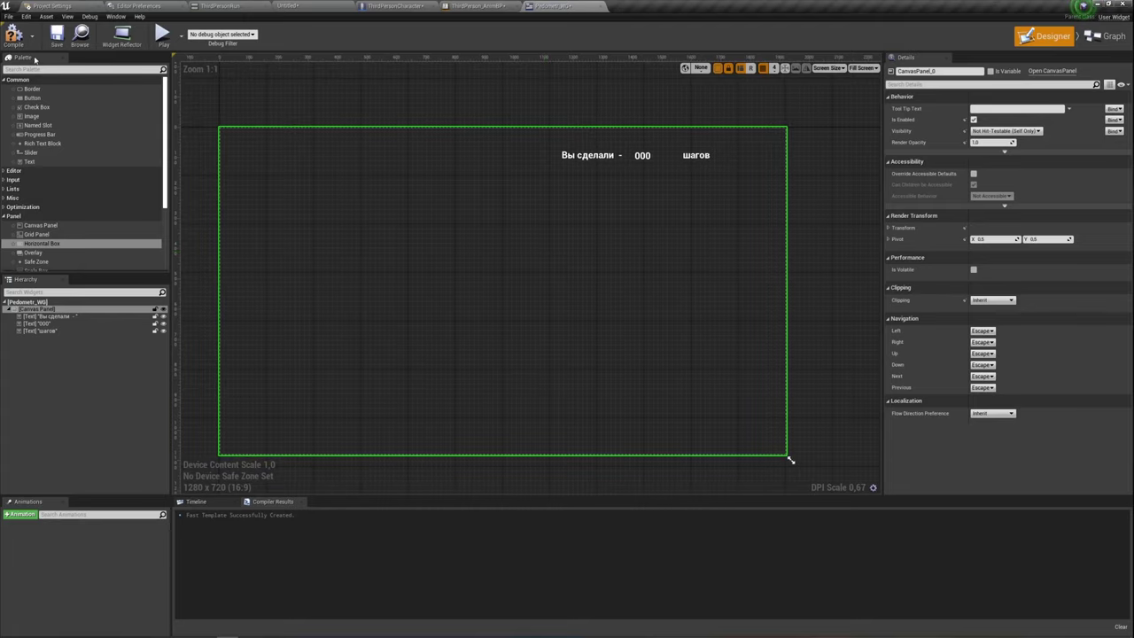
Step: Compile and save the Pedometr_WG widget blueprint
click(14, 36)
click(57, 36)
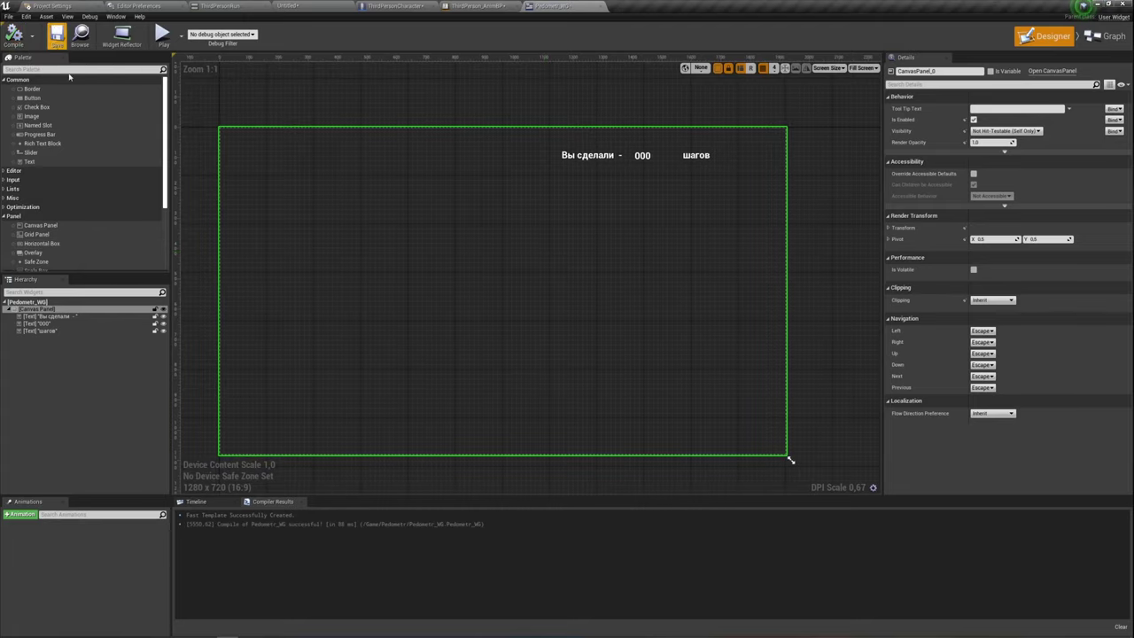
click(651, 158)
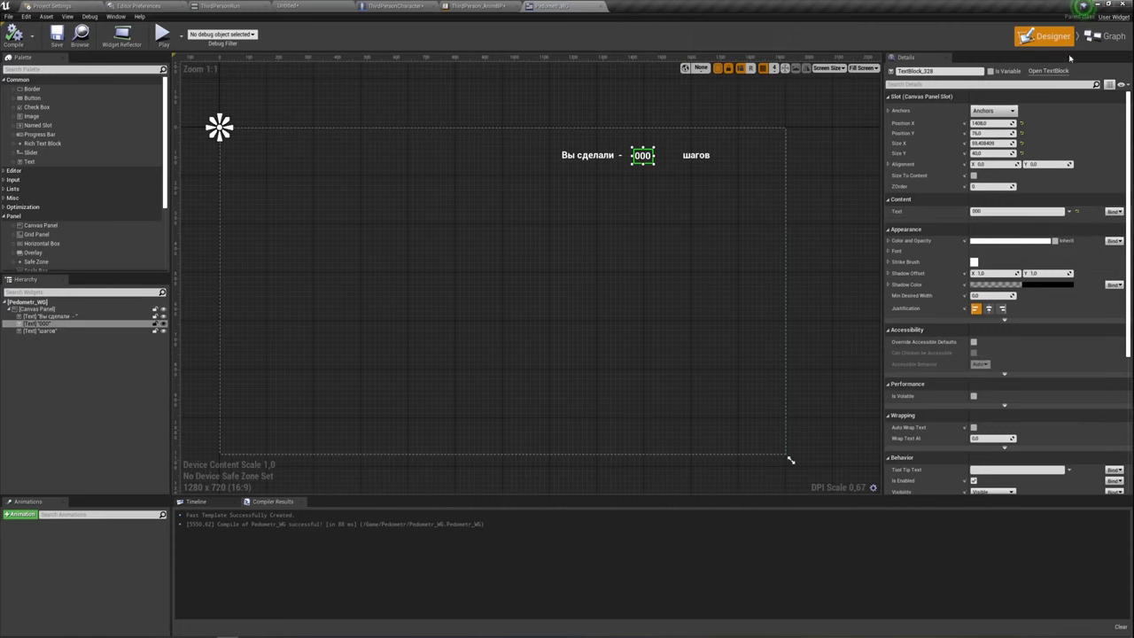
Step: In the widget's Graph view, add a new function and name it PedometrFunc
click(1108, 36)
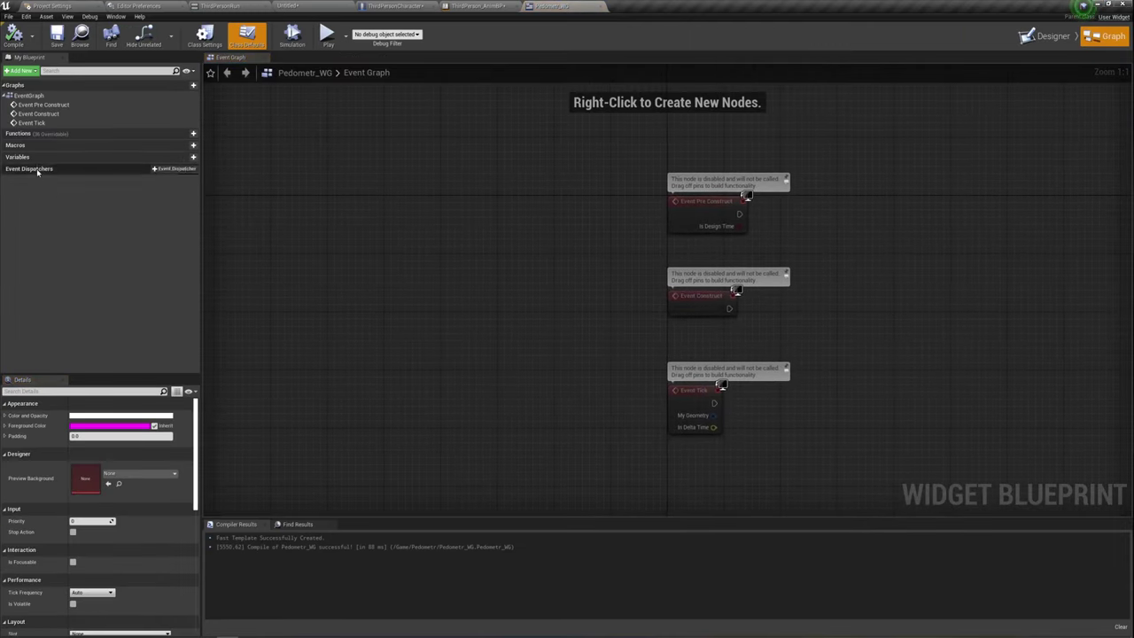
click(186, 134)
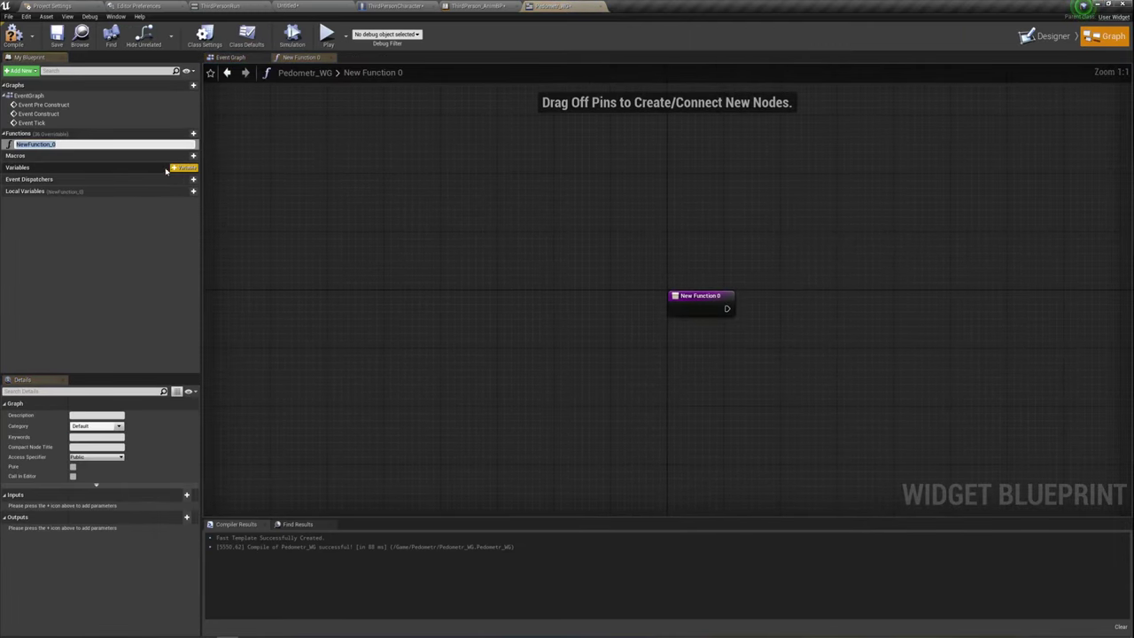
text(3y)
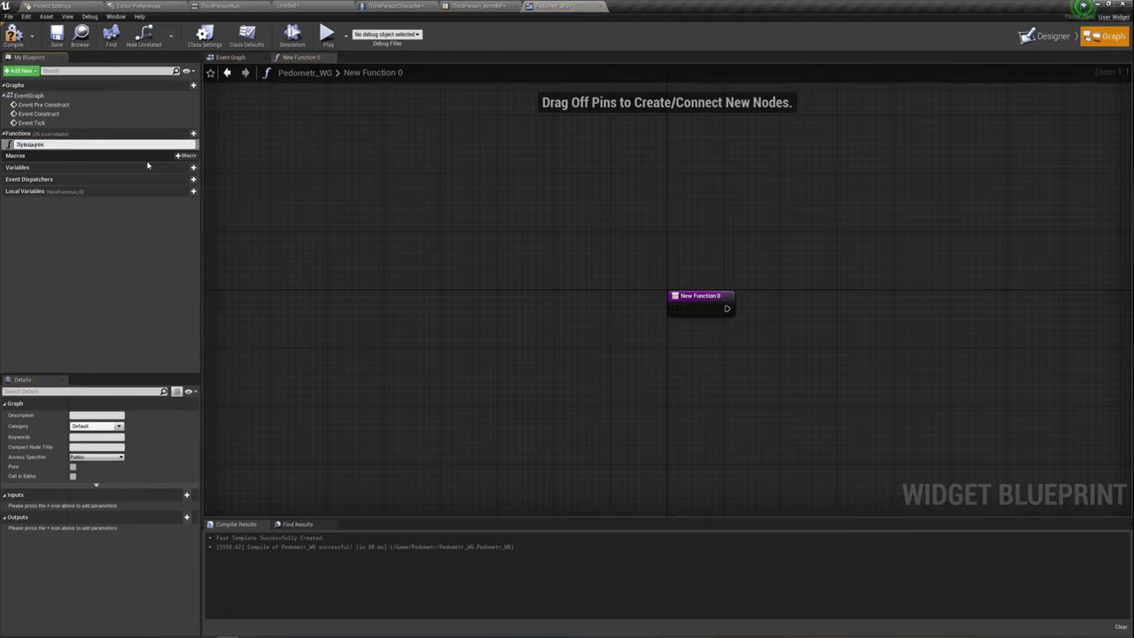
key(BackSpace)
key(BackSpace)
key(BackSpace)
text(Pe)
text(c)
key(Return)
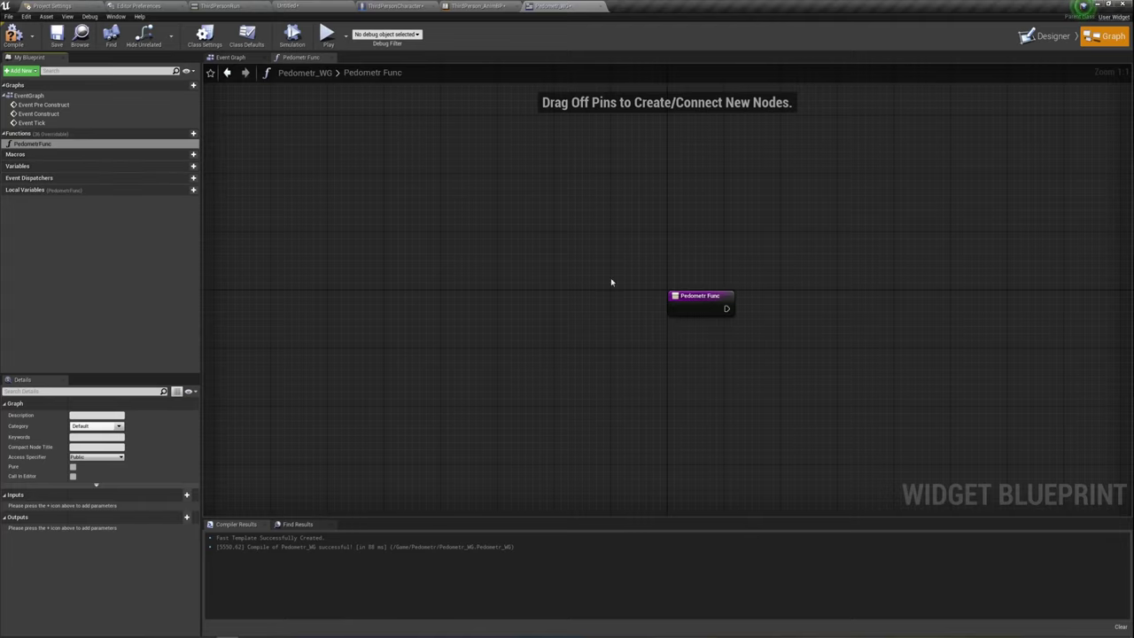
right_drag(779, 365, 445, 289)
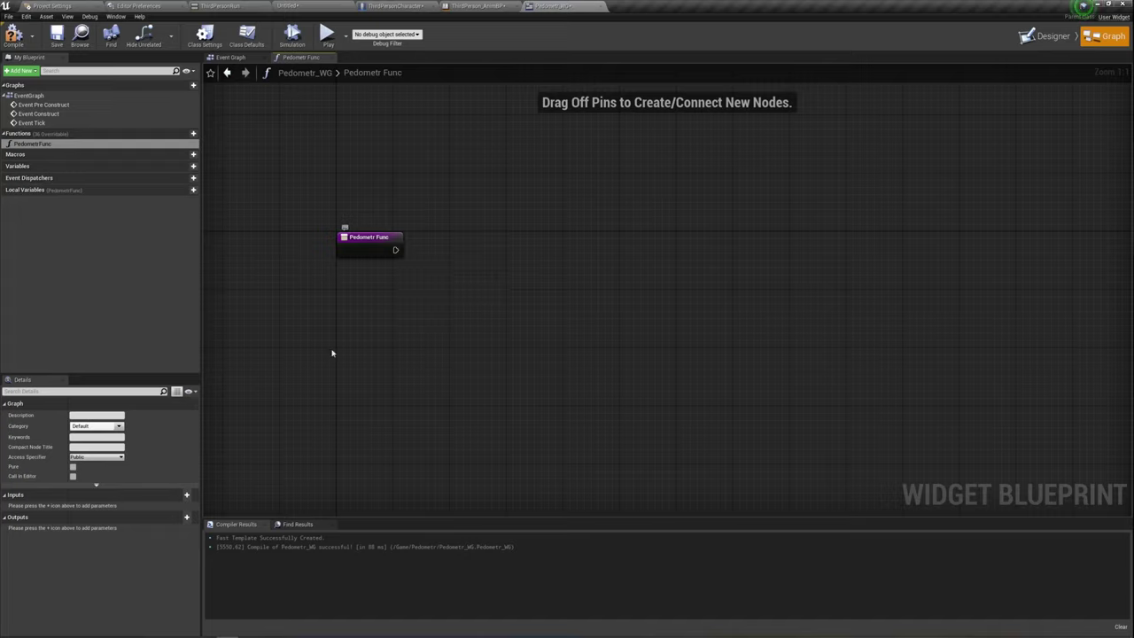
Step: Add a Text-type output to PedometrFunc
click(183, 521)
click(187, 517)
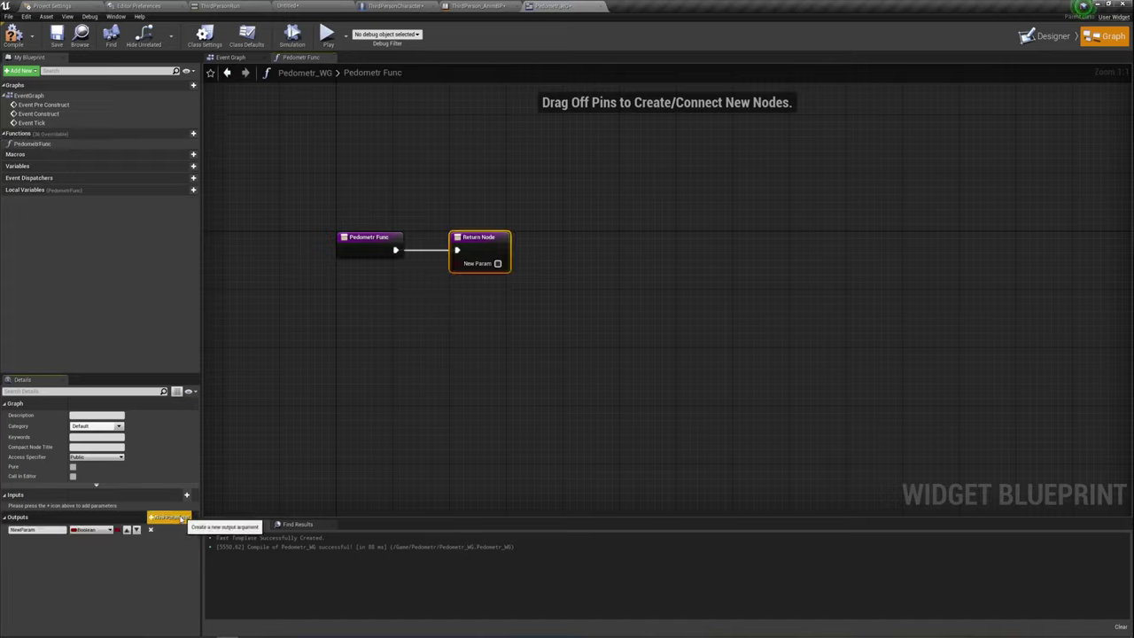
click(109, 530)
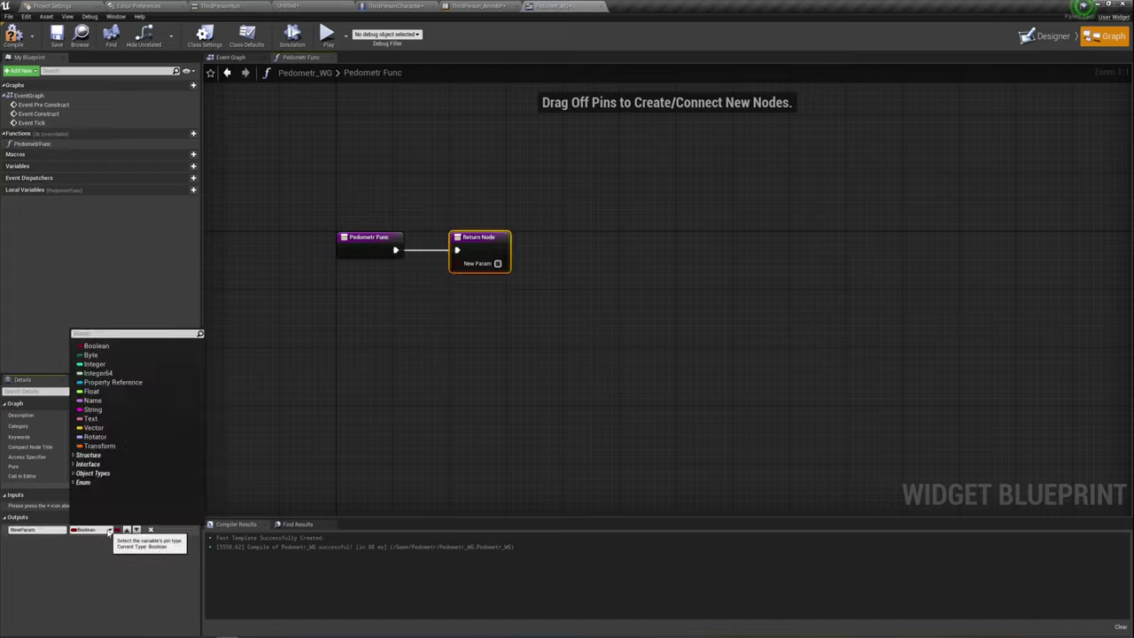
click(91, 418)
drag(474, 233, 623, 233)
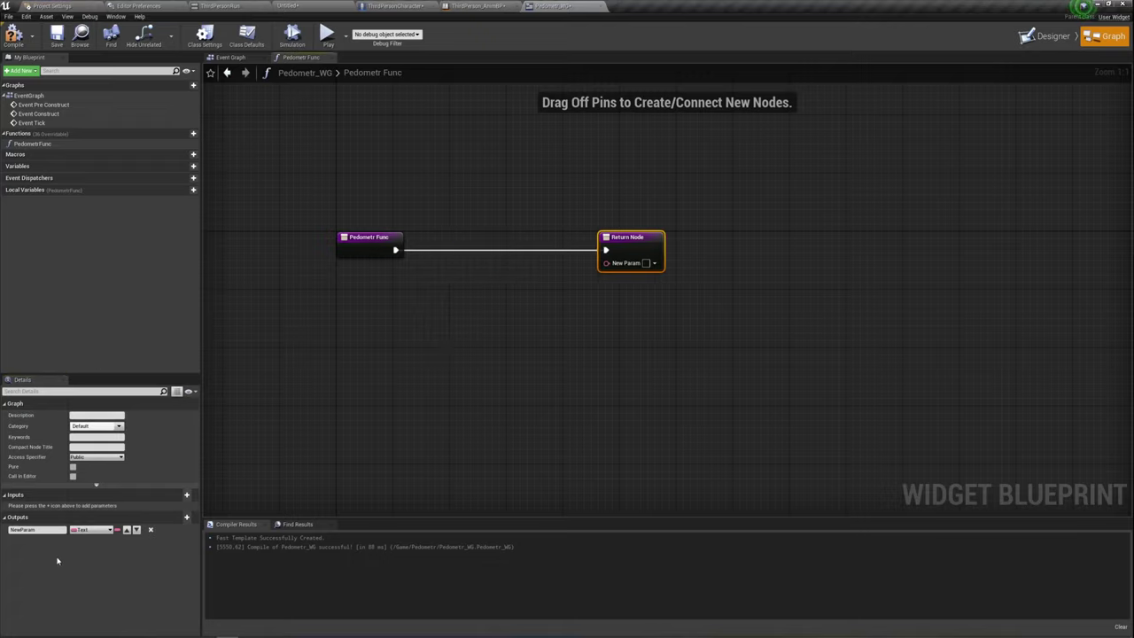
Step: Add an Integer input, wire it through ToText into the return node, and compile
click(186, 495)
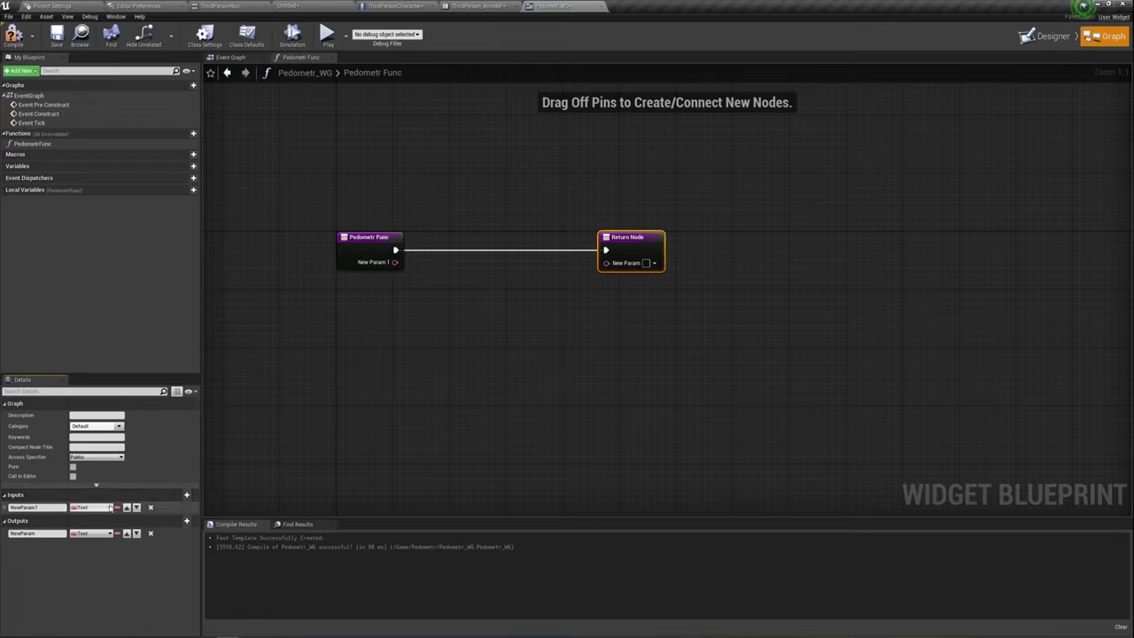
click(110, 508)
click(102, 348)
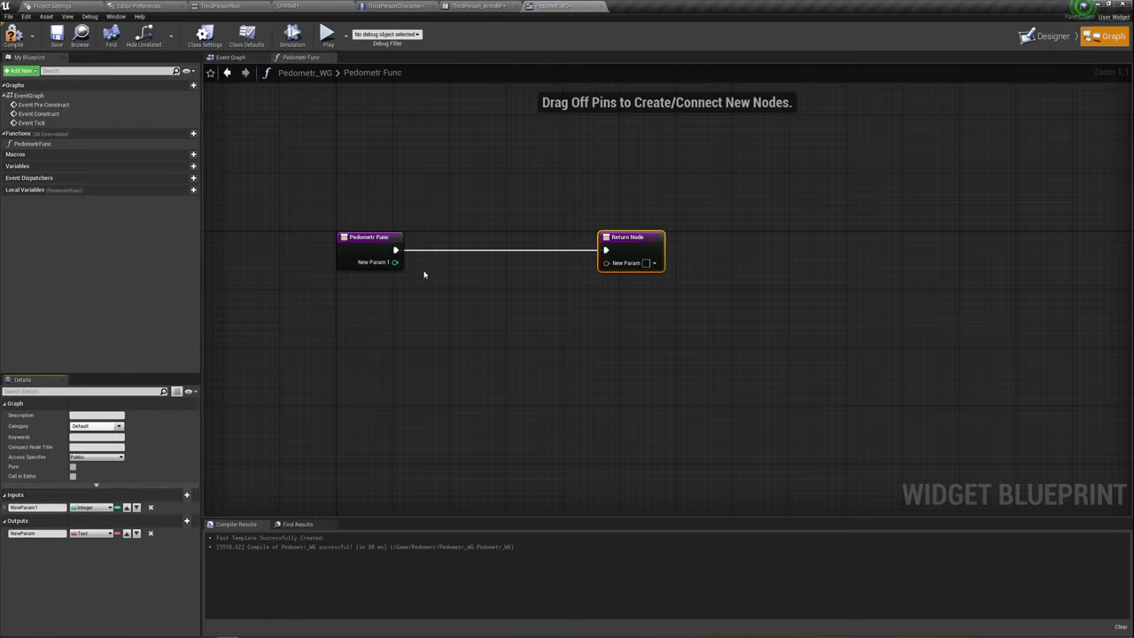
drag(395, 263, 607, 264)
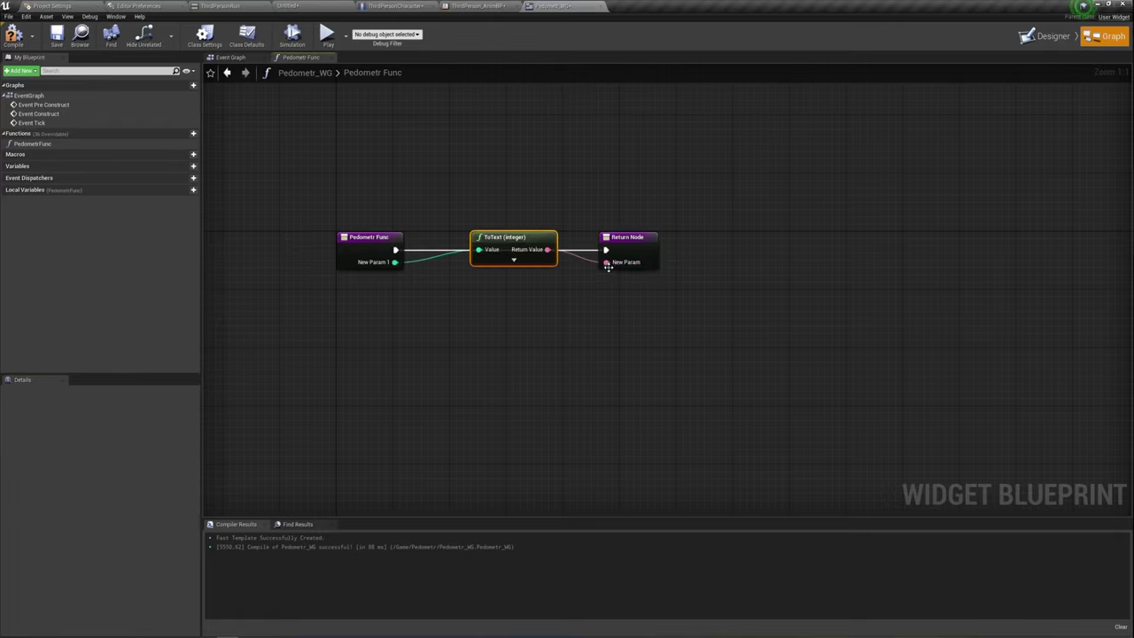
drag(510, 237, 498, 258)
click(634, 244)
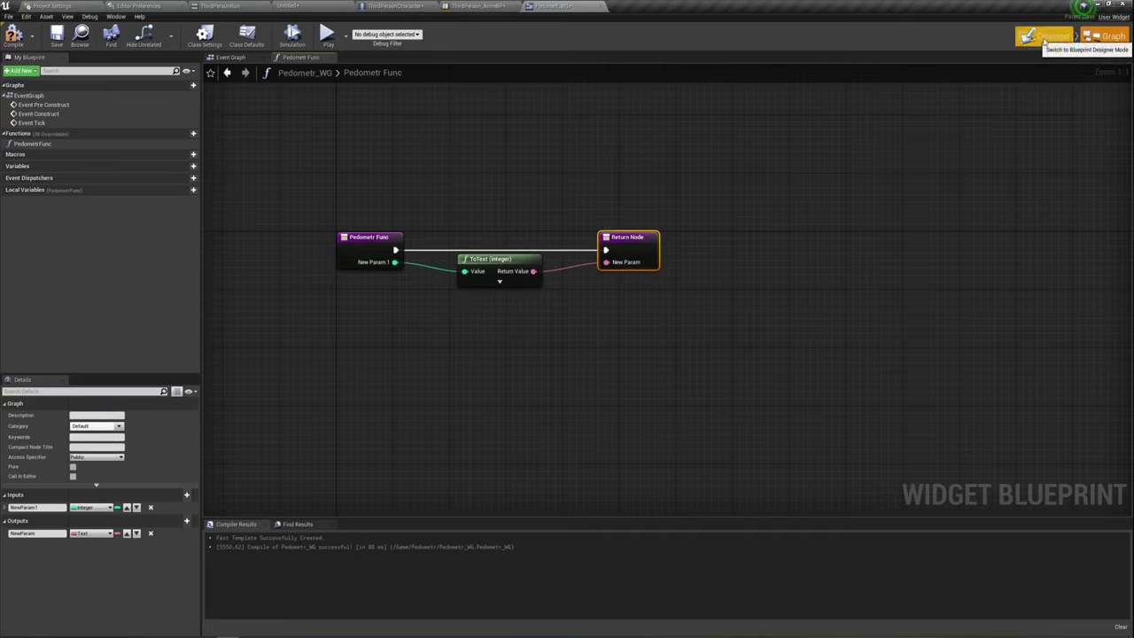
click(13, 35)
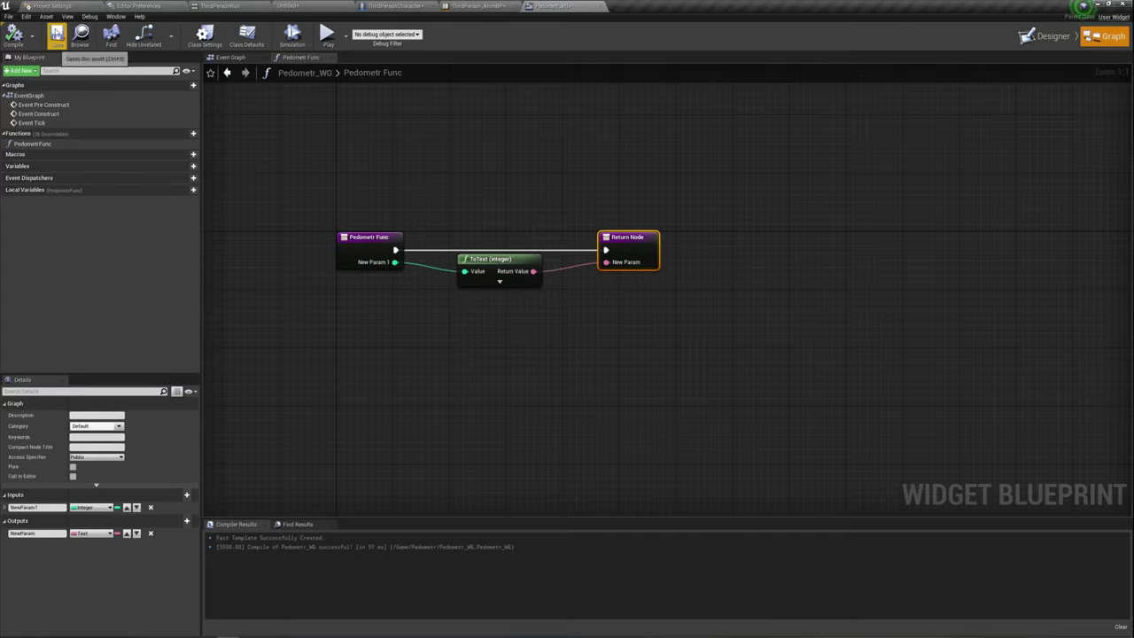
click(1048, 36)
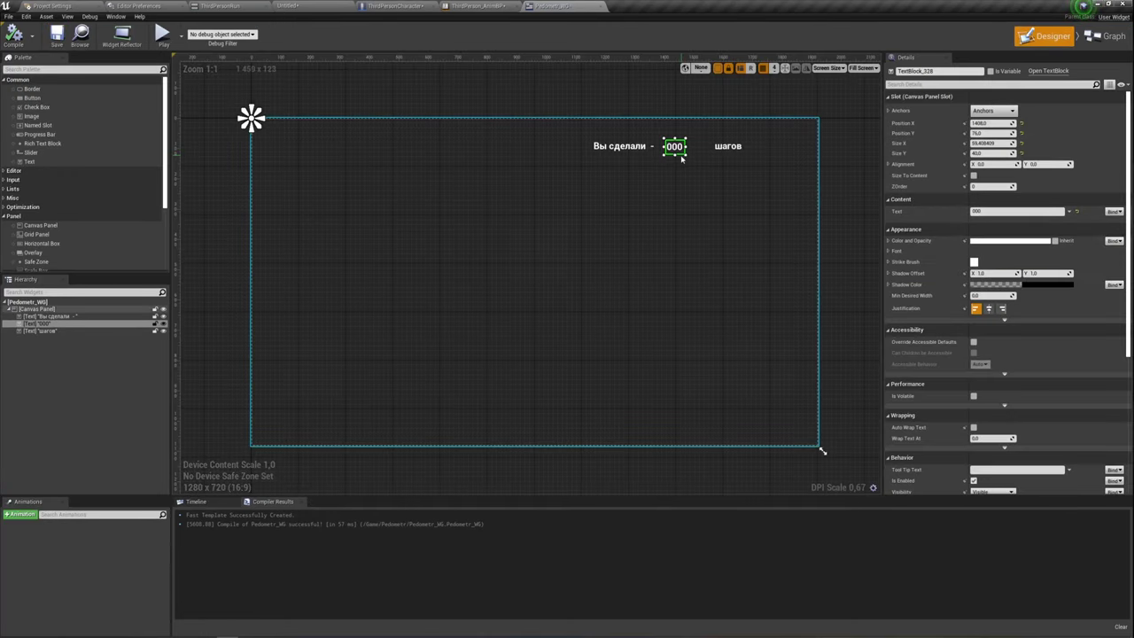
Step: Select the 000 text block and look at its Text binding options
click(1114, 212)
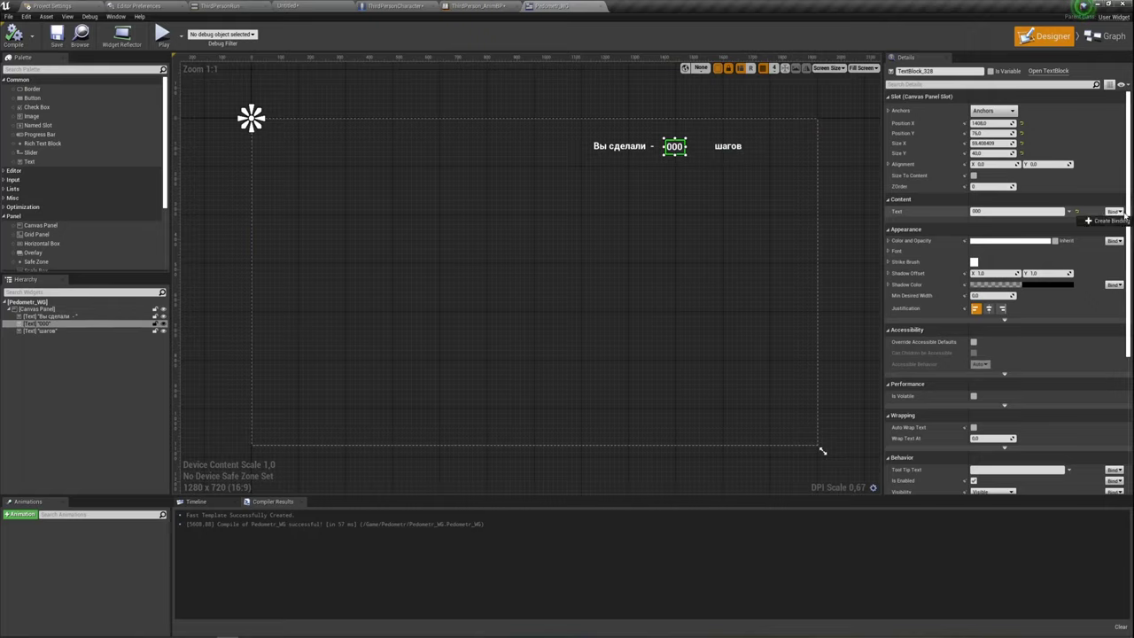
click(1113, 211)
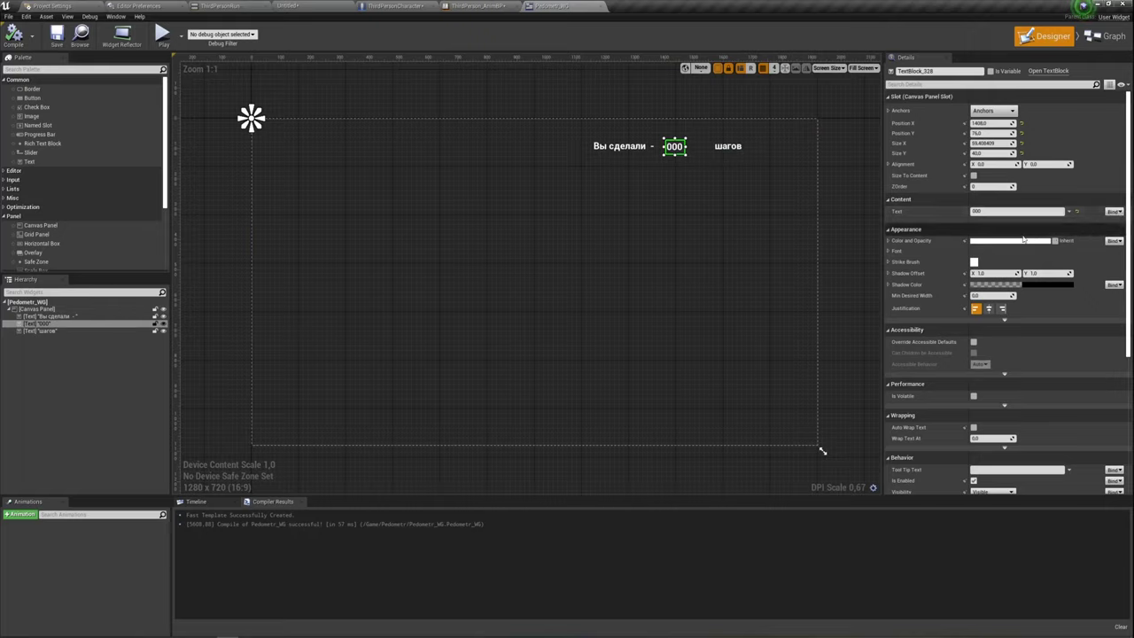
click(697, 186)
click(675, 150)
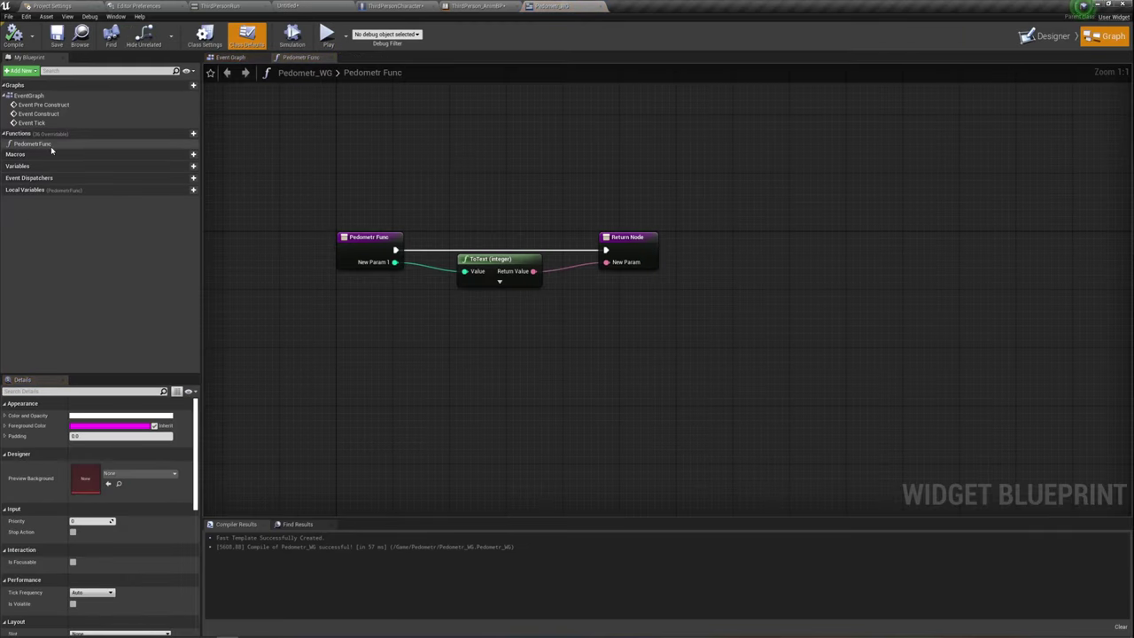
Step: Remove the extra second output from PedometrFunc and recompile the widget
click(50, 145)
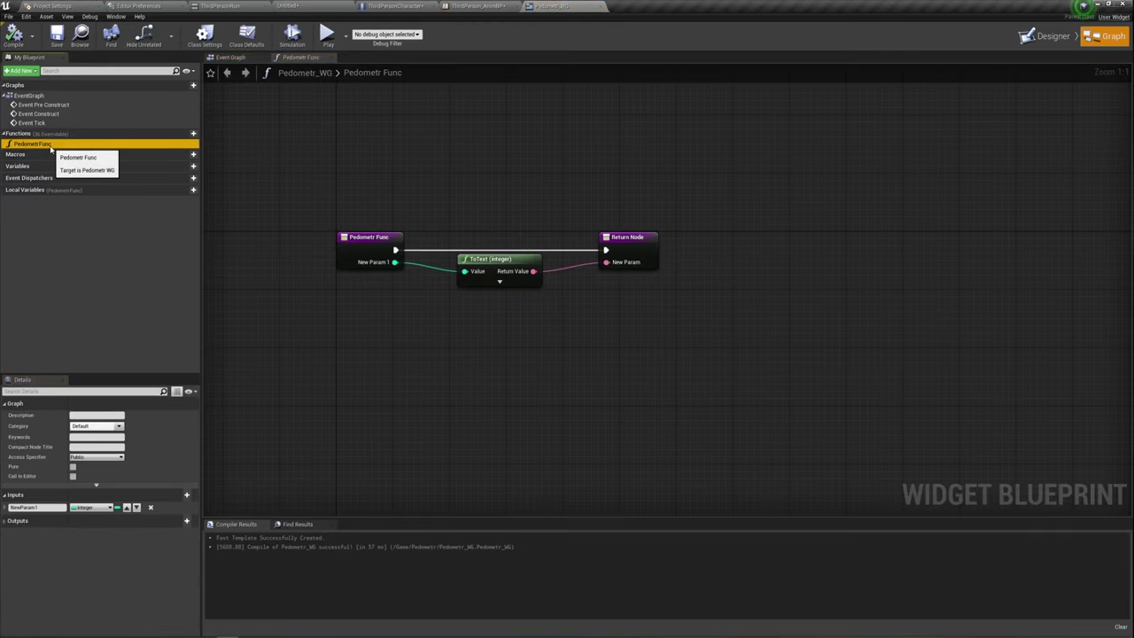
click(186, 520)
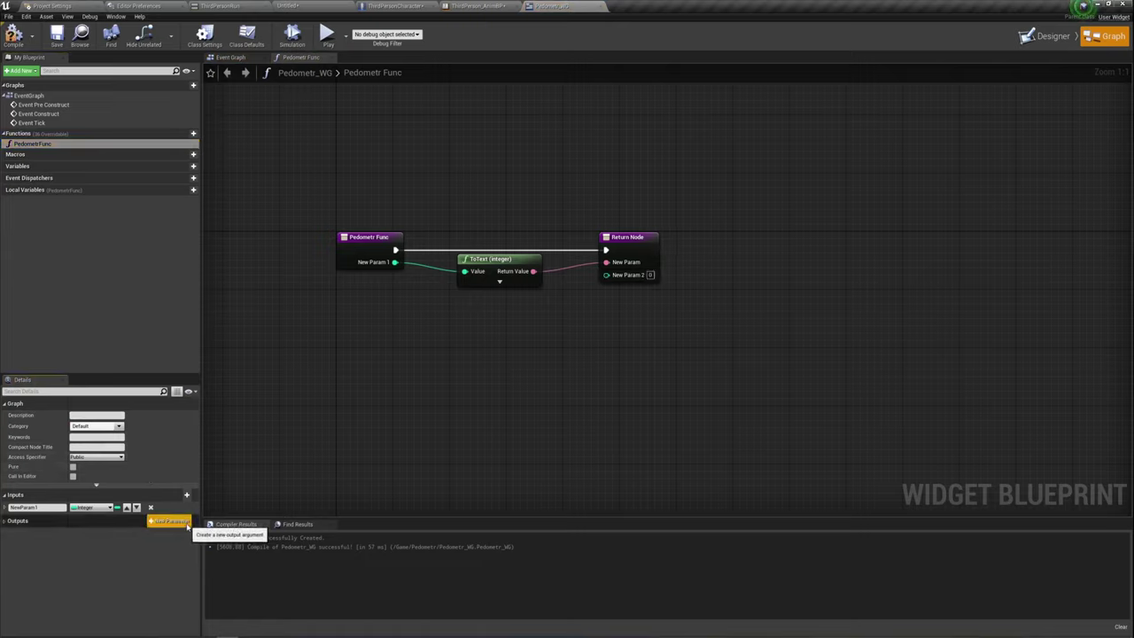
click(6, 521)
click(150, 546)
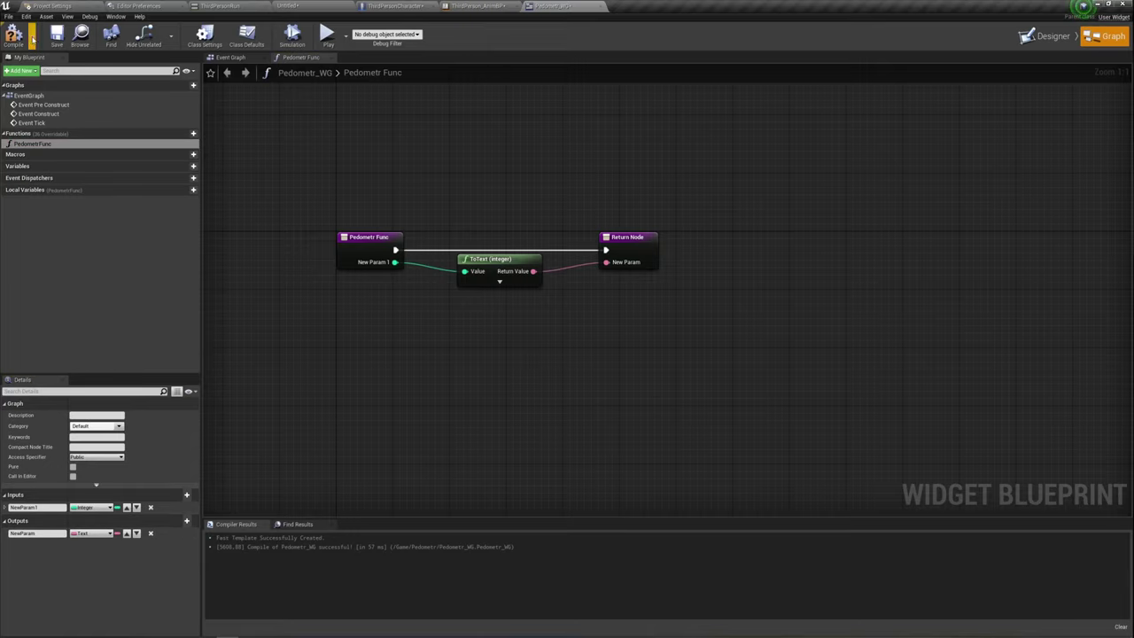
click(14, 35)
Step: Back in the Designer, create a new binding function for the 000 text
click(1048, 36)
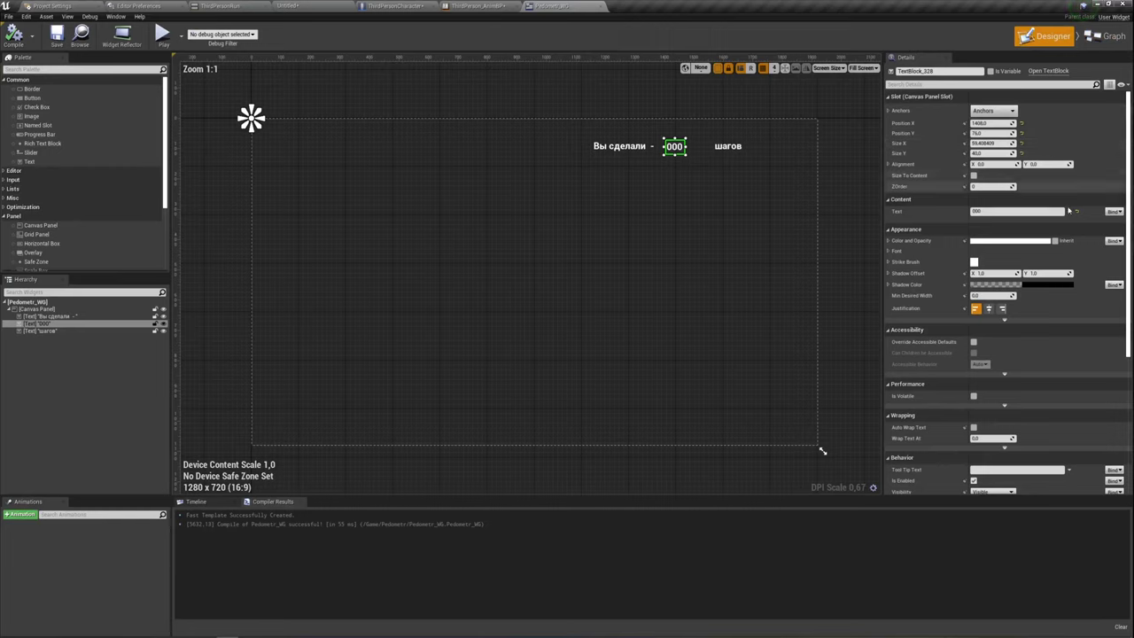
click(1114, 213)
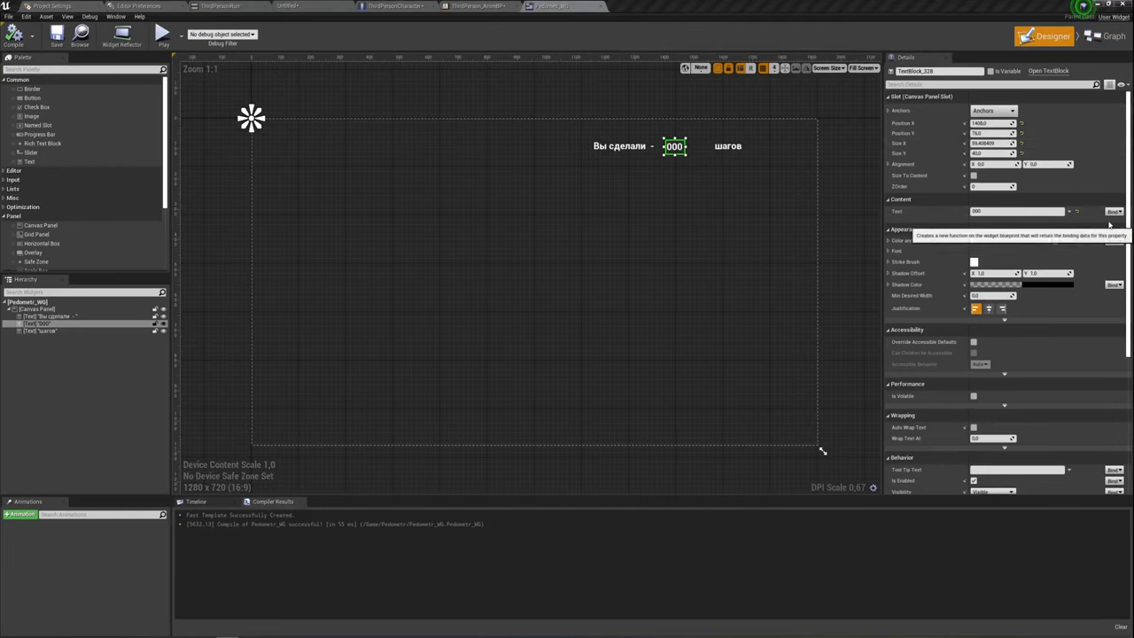
click(1106, 220)
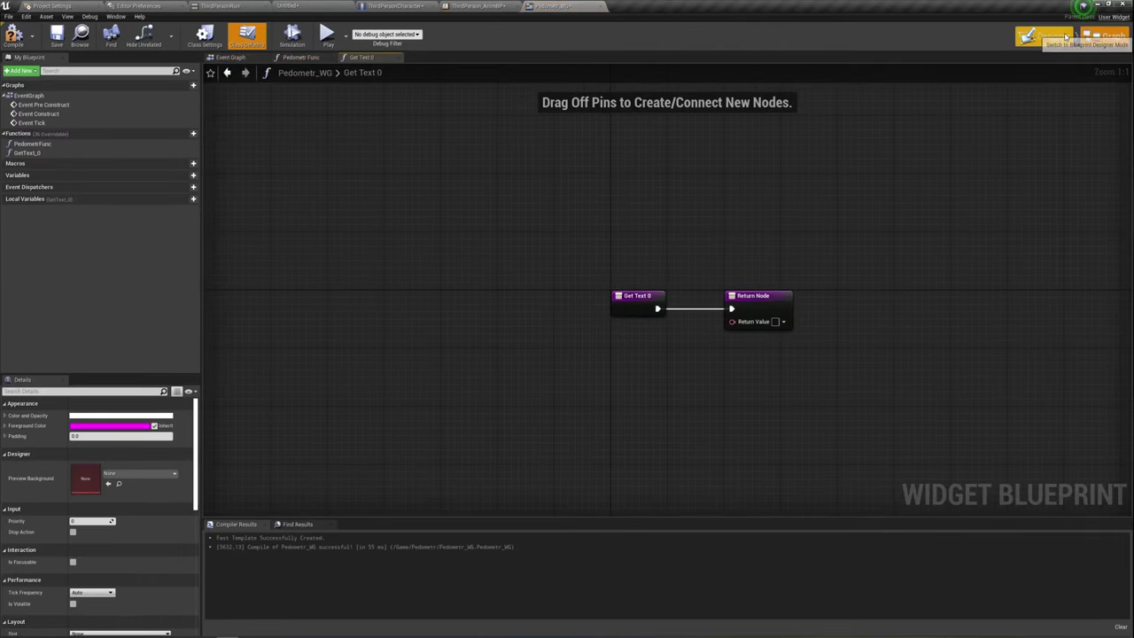
Step: Check the counter text's binding and bring up the Get Text 0 graph
click(1047, 36)
click(1098, 212)
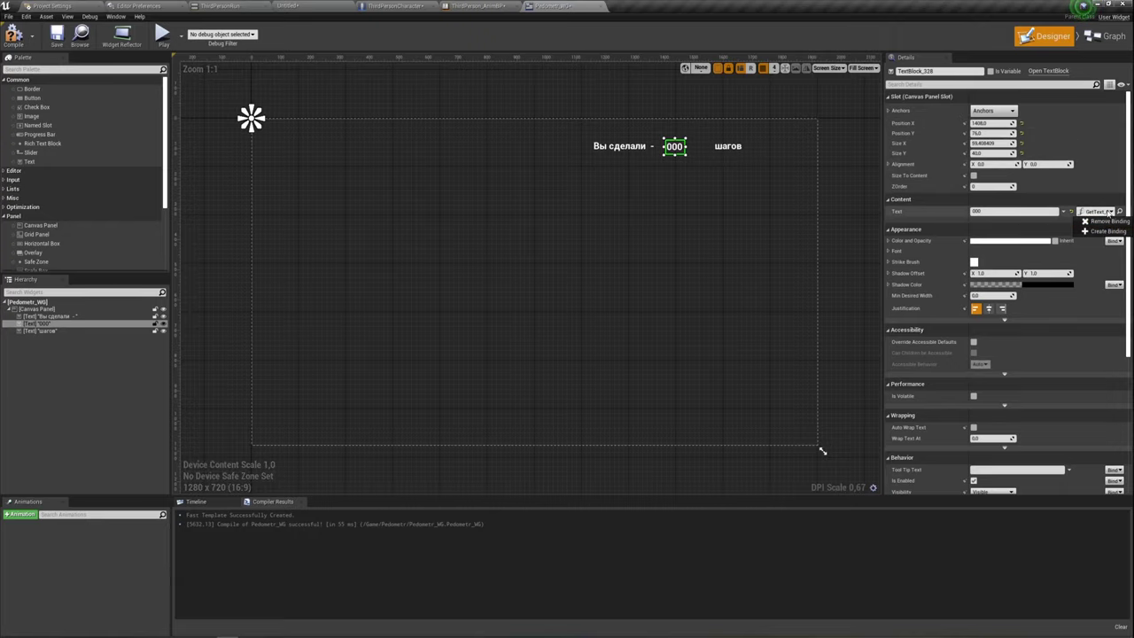
click(1108, 37)
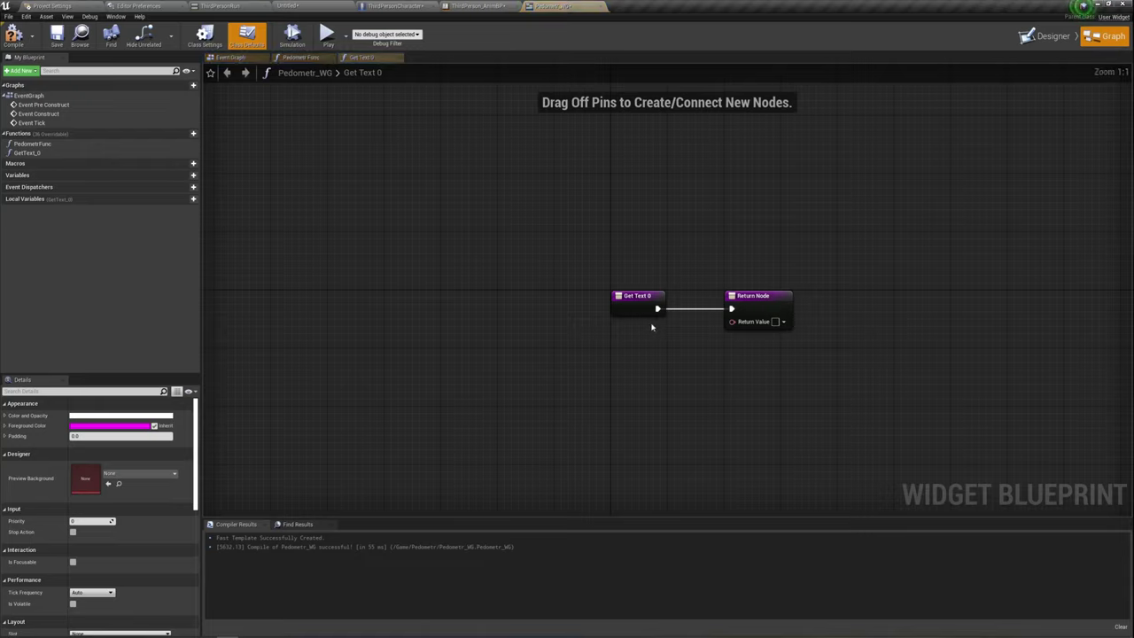
Step: Add an Integer input to Get Text 0 and feed it through ToText into Return Value
drag(638, 303, 559, 303)
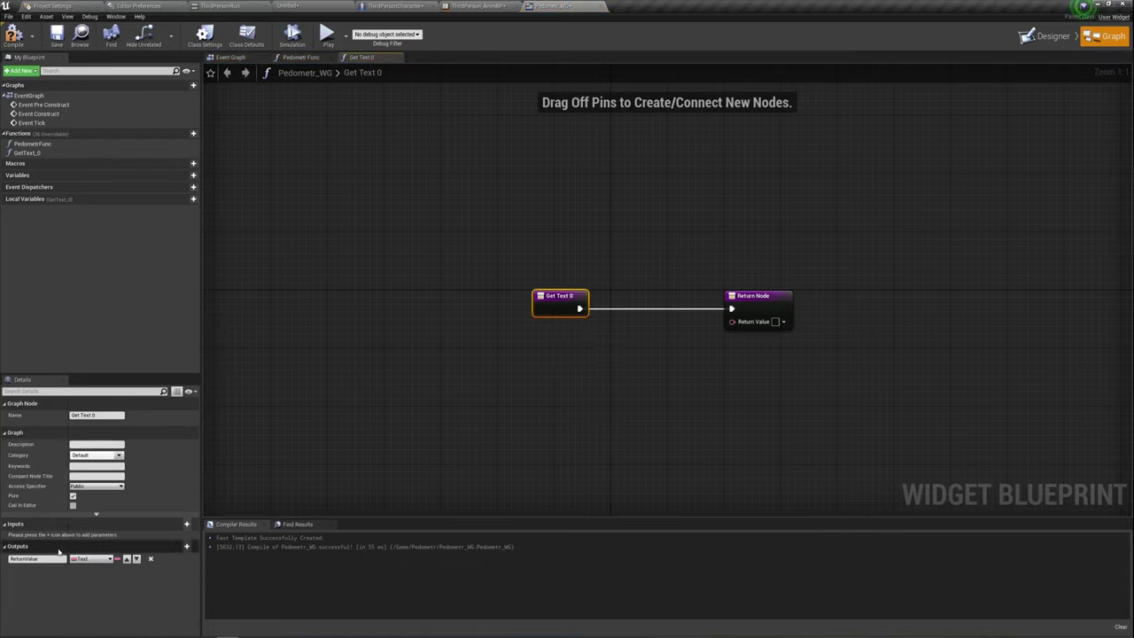
click(186, 524)
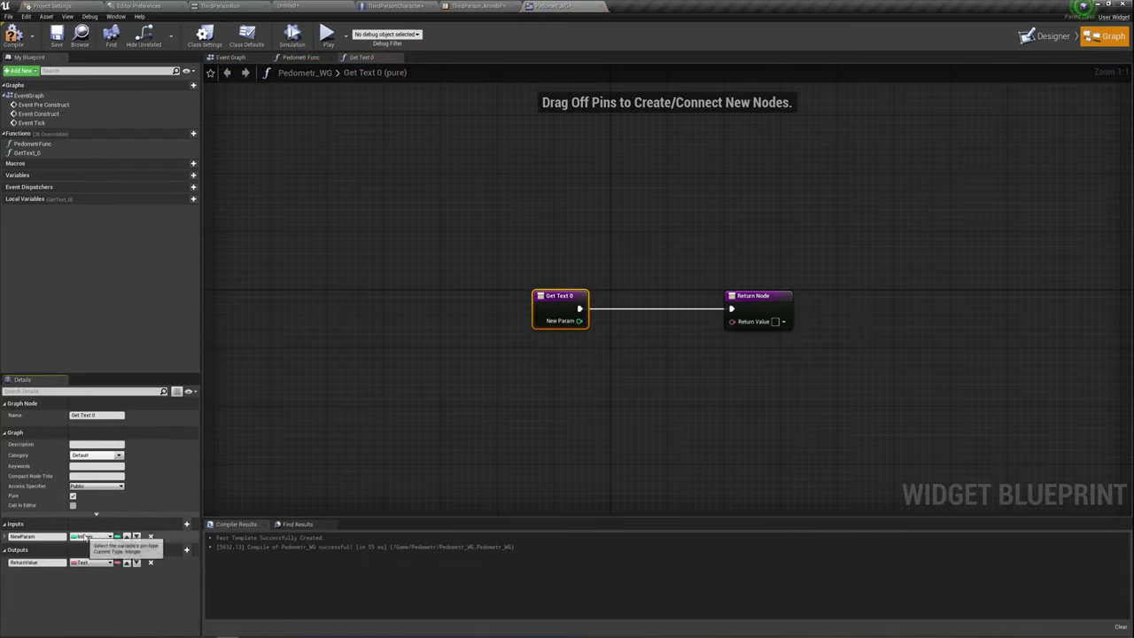
click(572, 346)
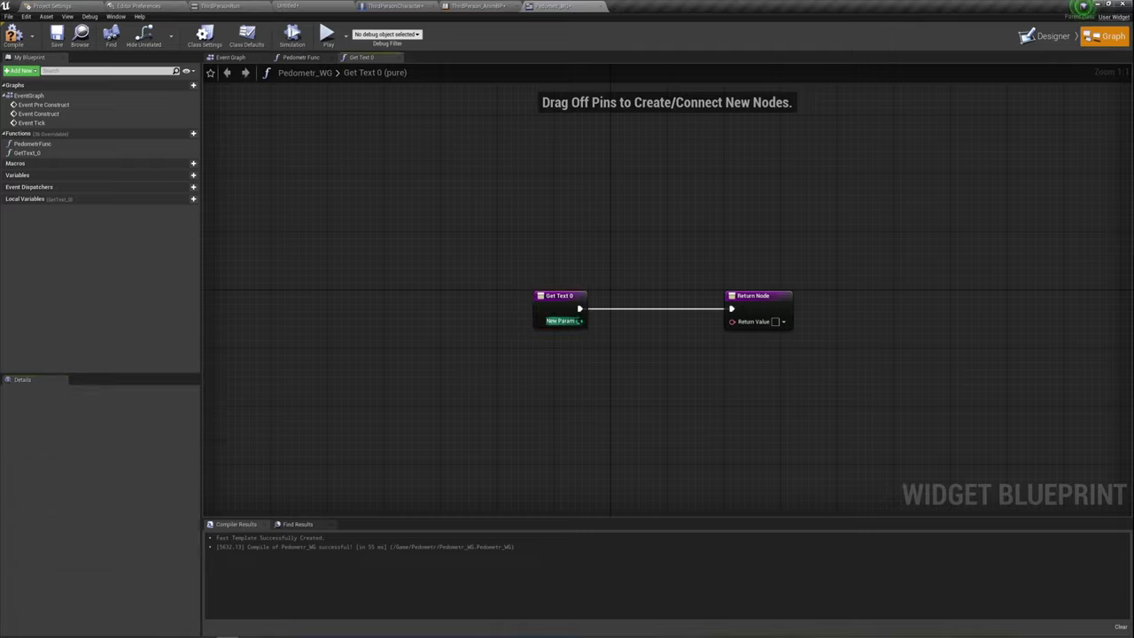
mouse_move(581, 320)
mouse_down()
mouse_move(732, 322)
mouse_move(670, 317)
mouse_up()
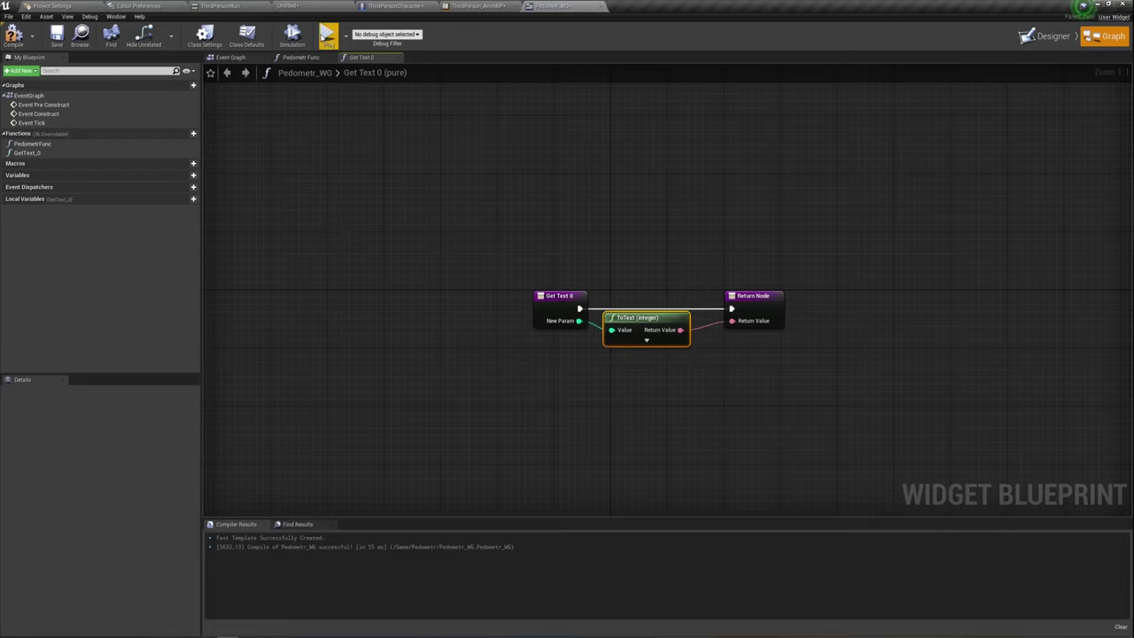
click(306, 55)
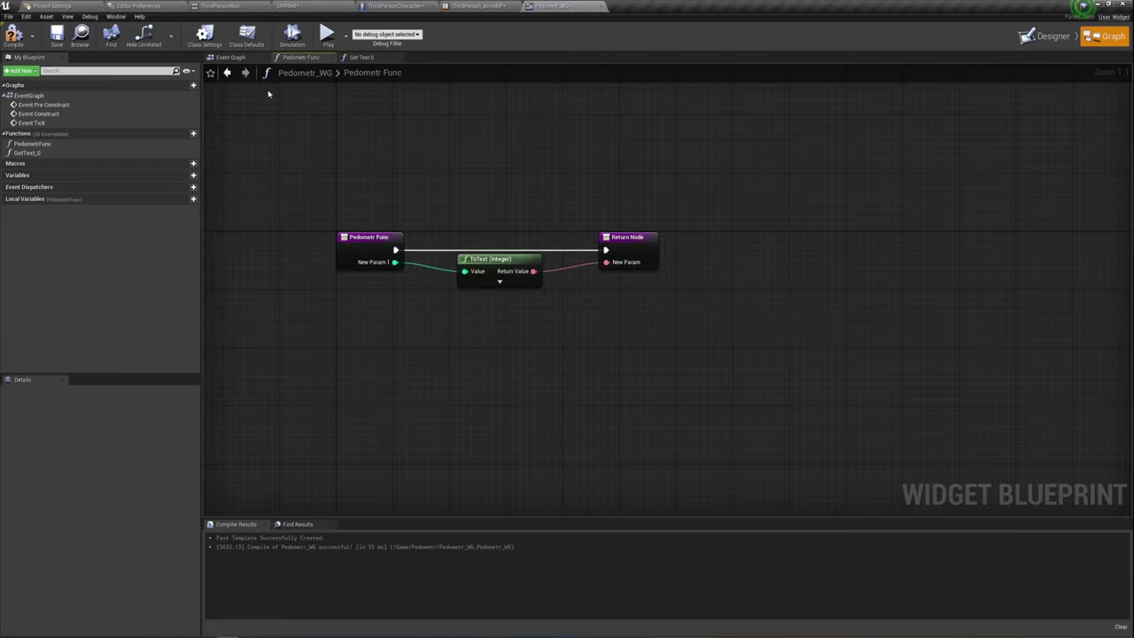
Step: Delete the old PedometrFunc function and rename GetText_0 to PedometrFunc
right_click(27, 143)
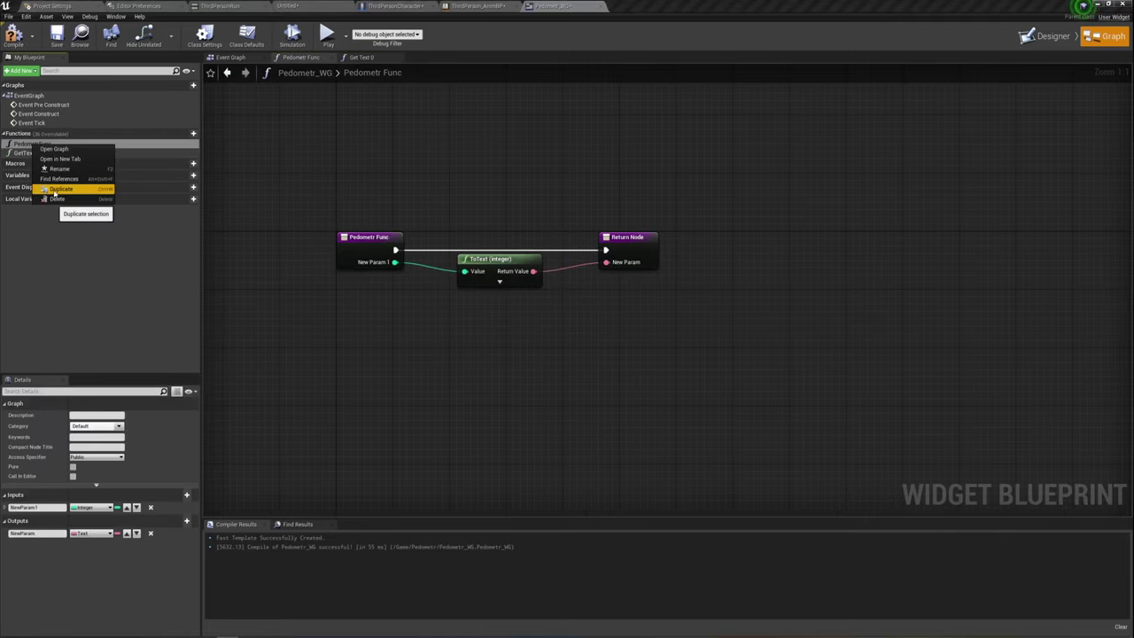
click(51, 188)
click(33, 145)
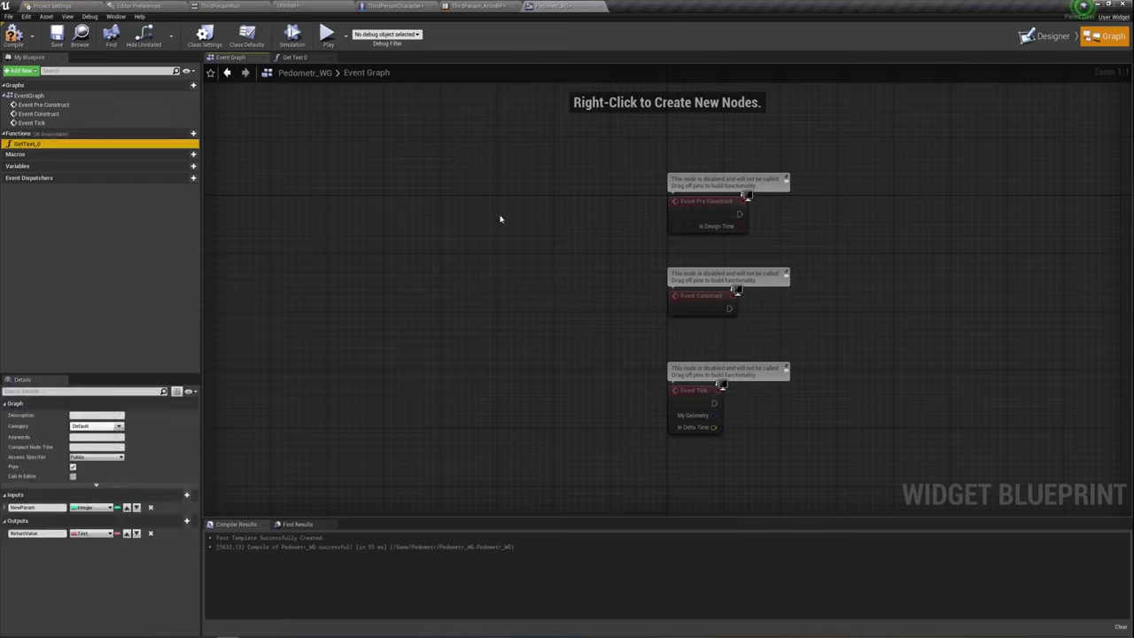
click(29, 144)
drag(40, 144, 2, 153)
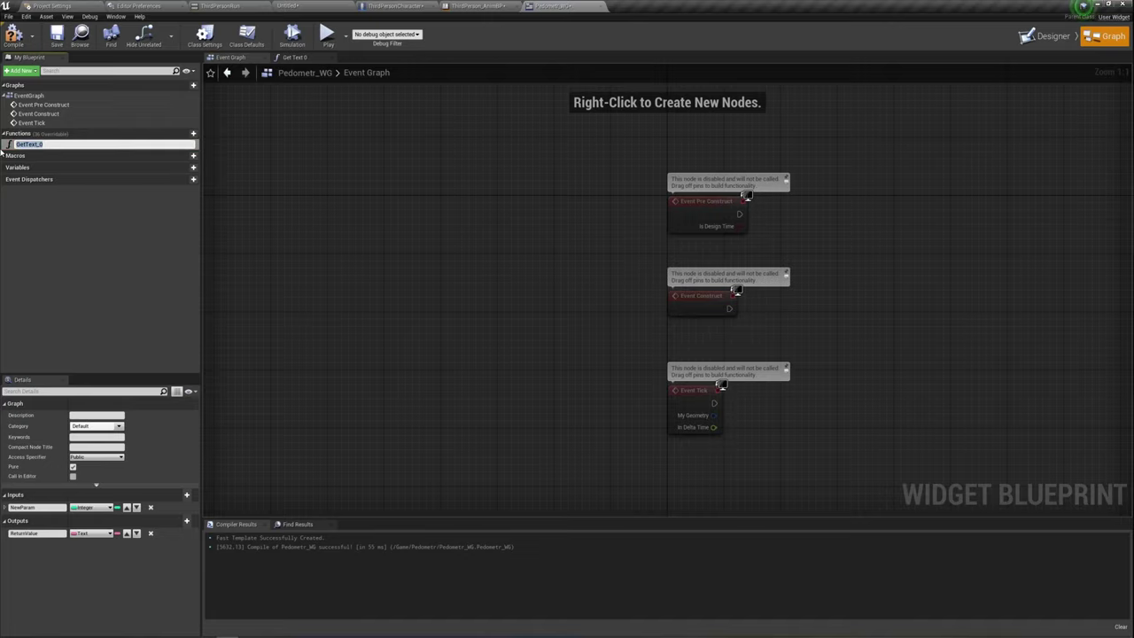
text(PedometrFunc)
key(Return)
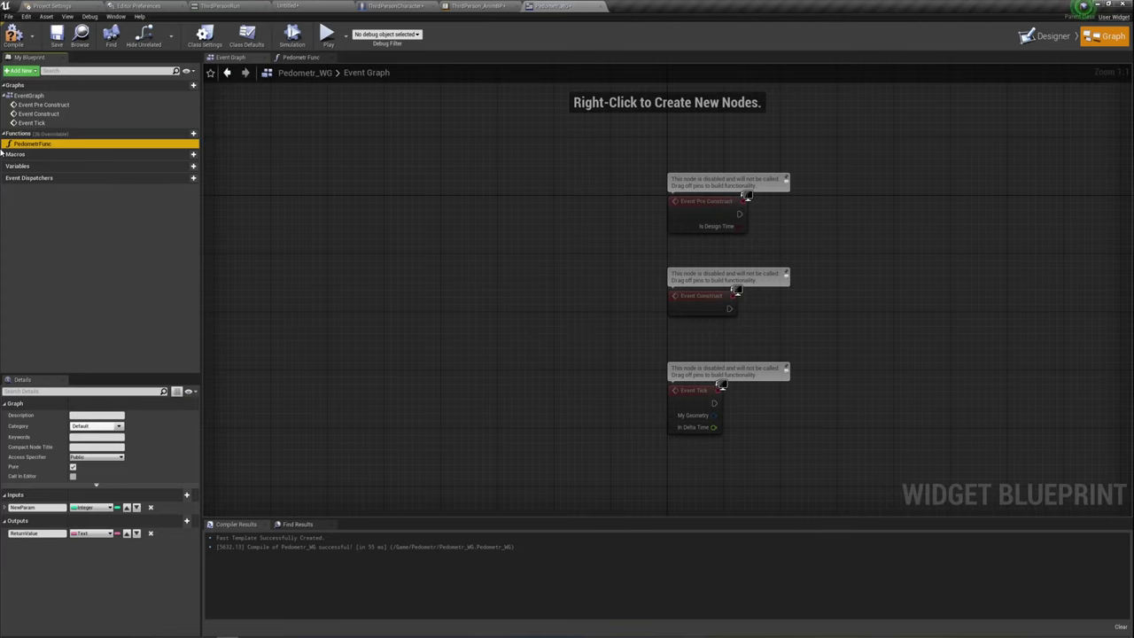
Step: In the Designer, check which function the 000 text's Text property is bound to
click(1041, 37)
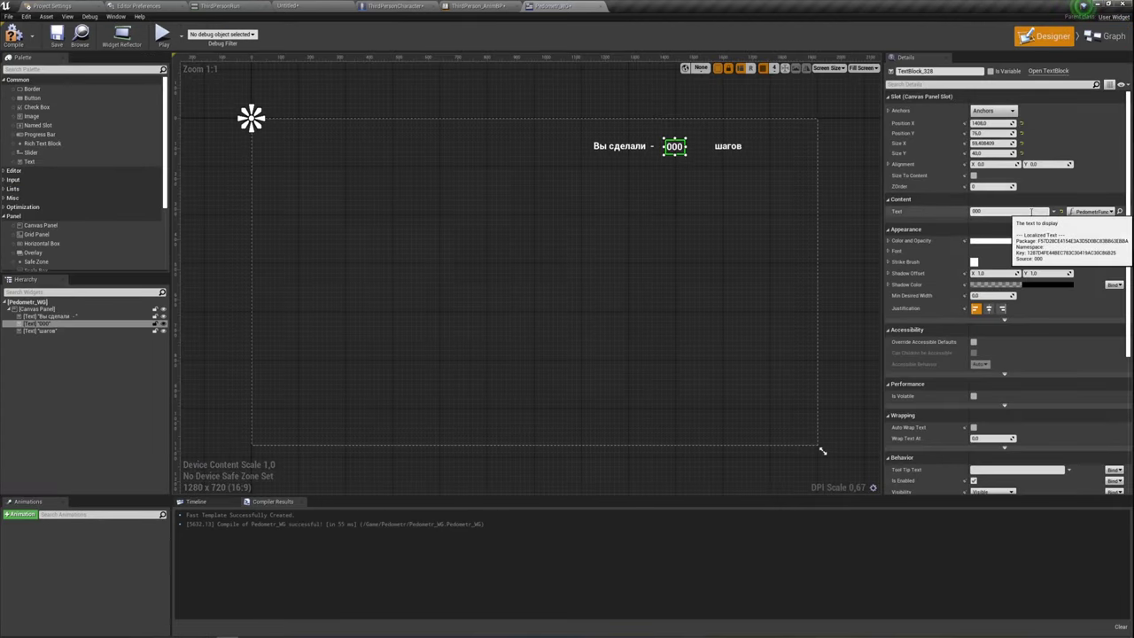
right_drag(701, 203, 676, 217)
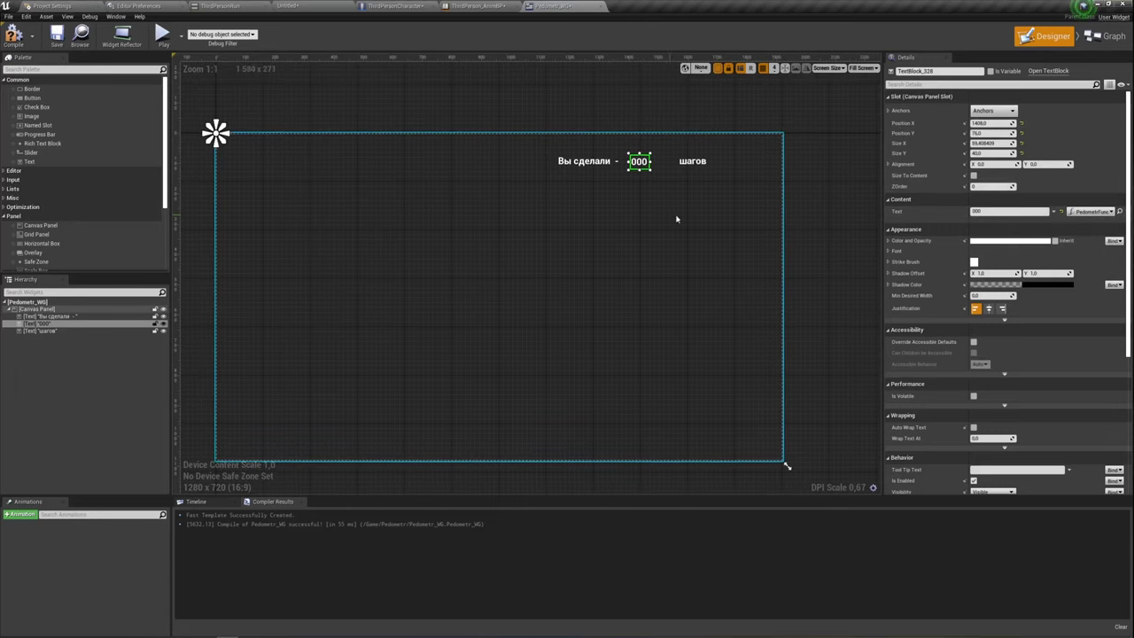
click(1113, 211)
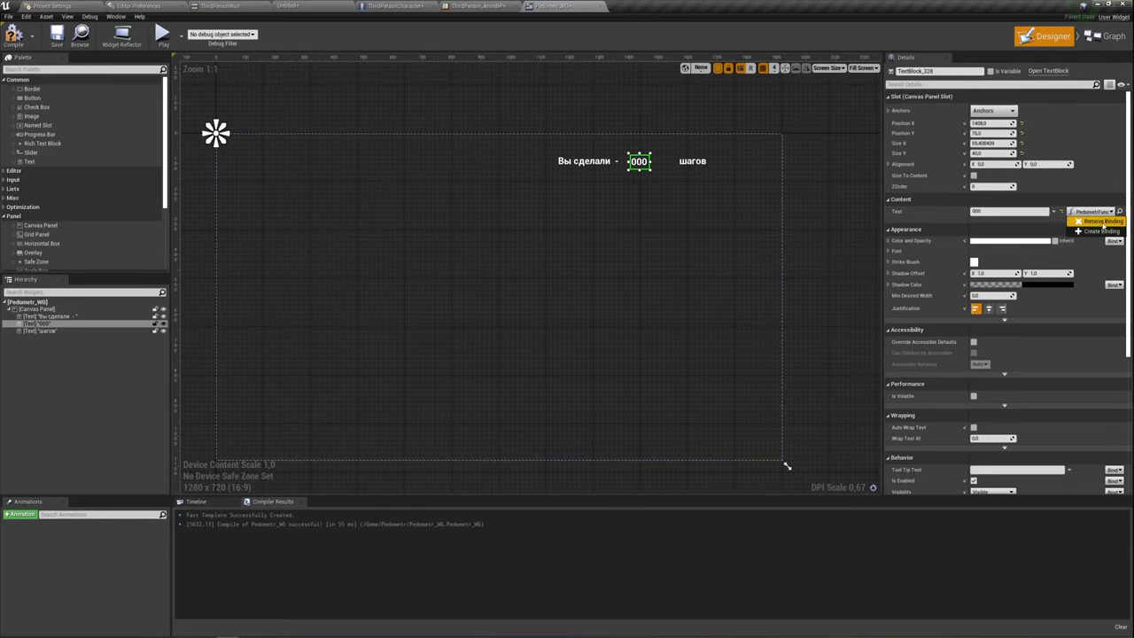
click(685, 226)
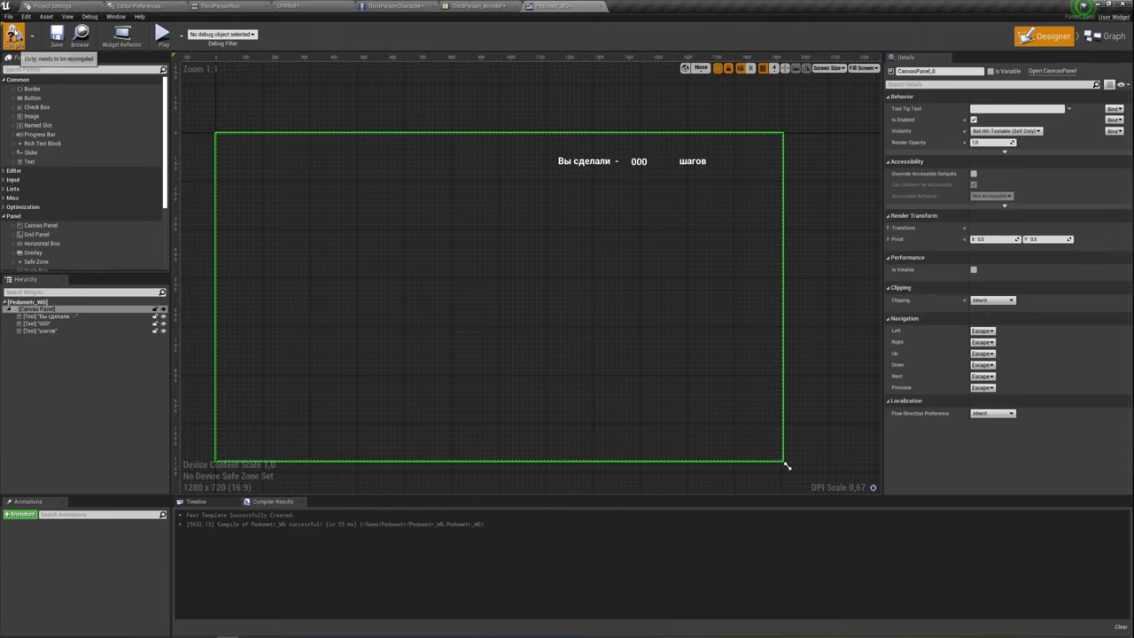
Step: Compile Pedometr_WG and follow the binding error to the Pedometr Func function
click(13, 34)
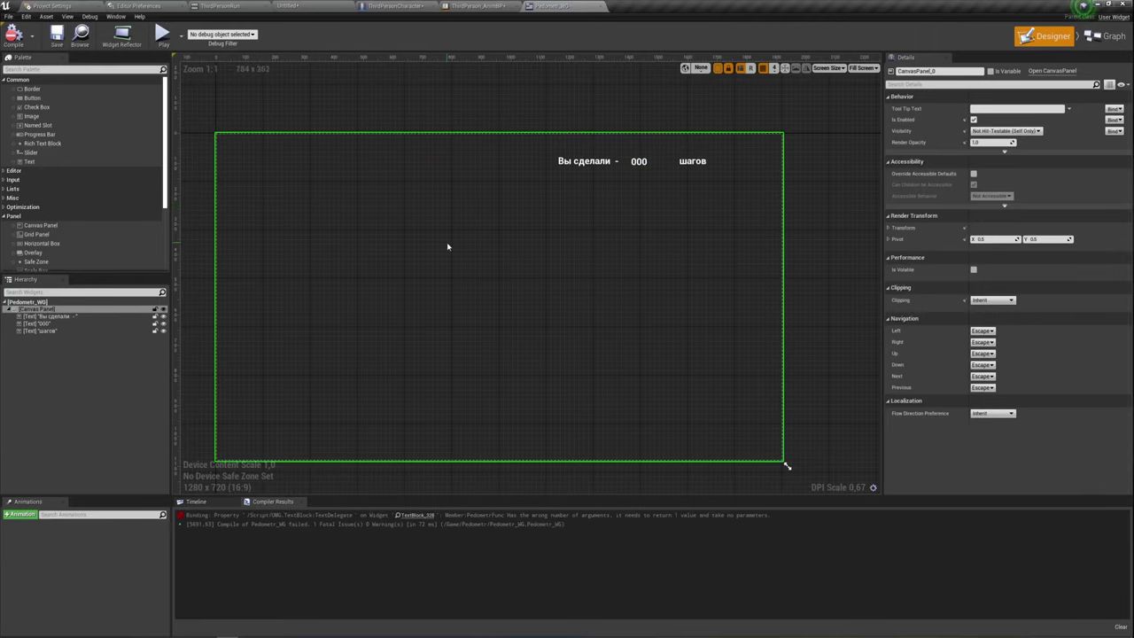
click(417, 514)
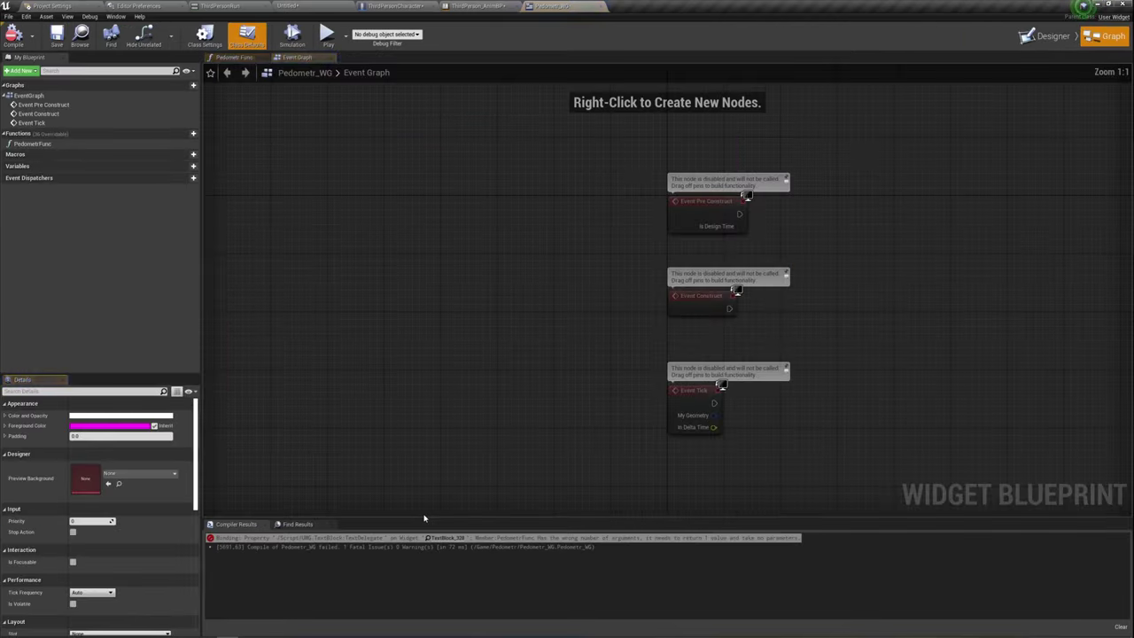
right_drag(876, 259, 658, 223)
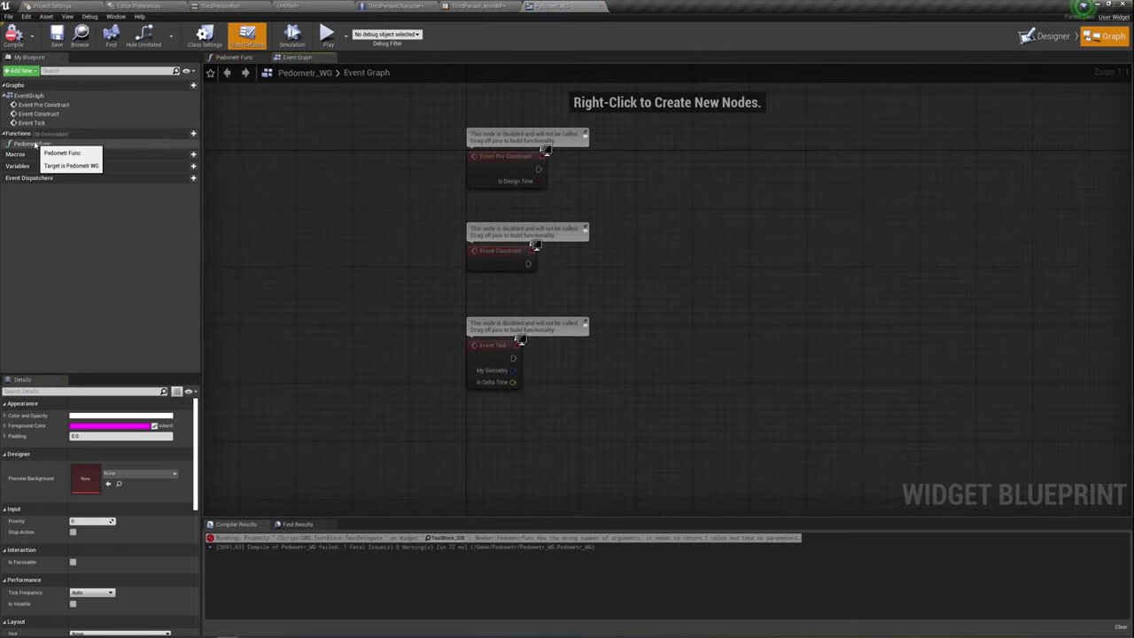
click(36, 143)
Step: Back in the Designer, select the 000 text and remove its PedometrFunc binding
click(1049, 36)
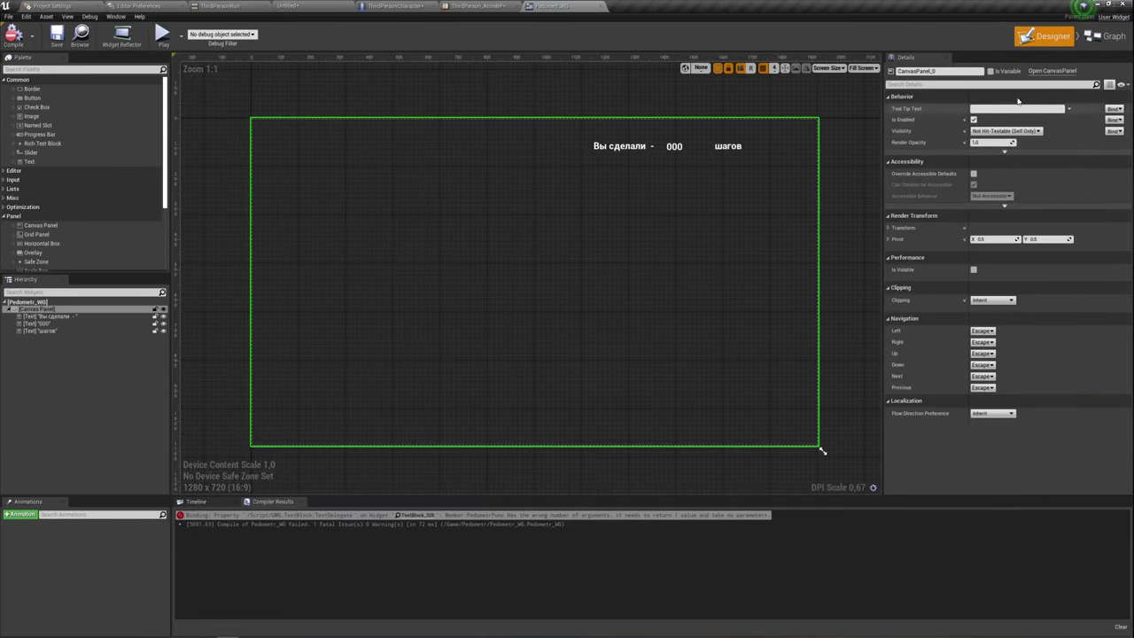
click(676, 147)
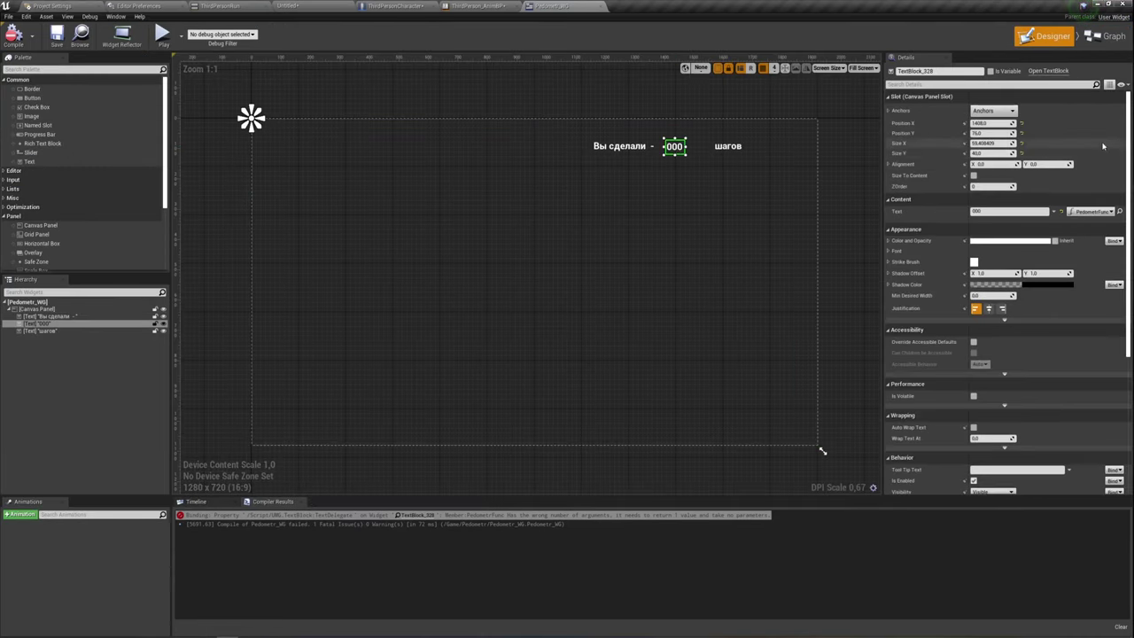
click(1097, 213)
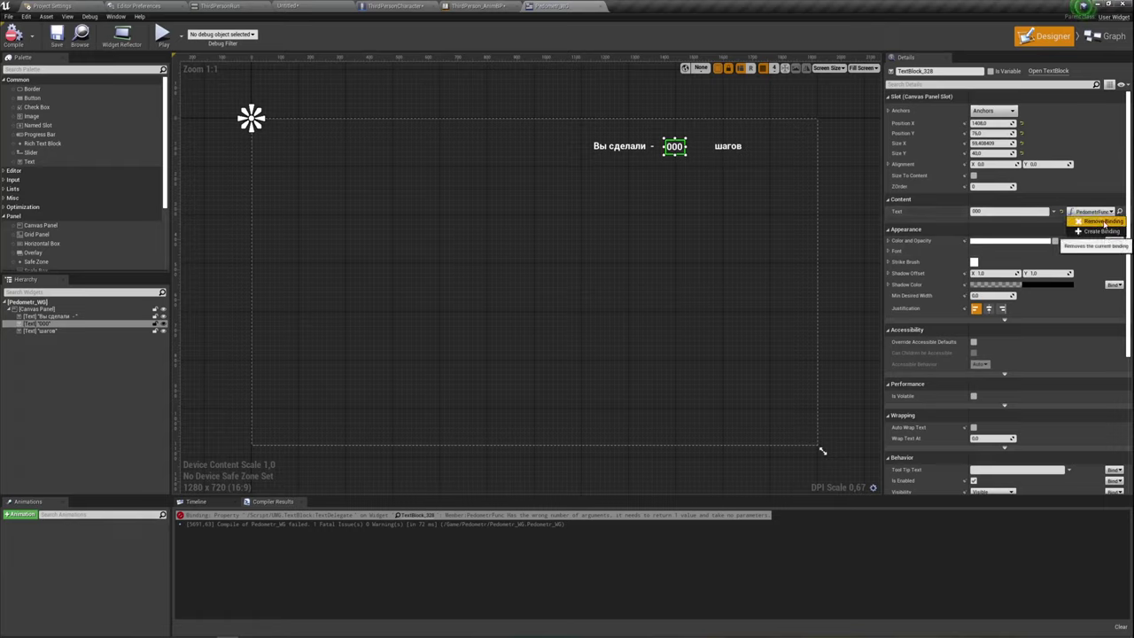
click(1101, 221)
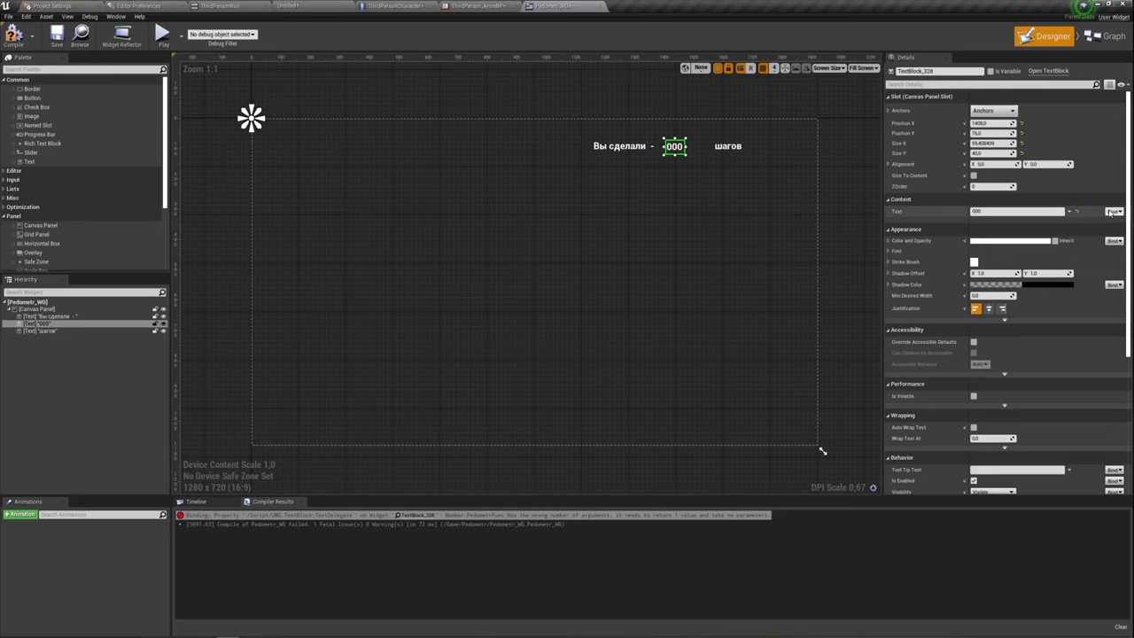
Step: Create a GetText_0 binding with an Integer input converted via ToText into Return Value
click(1113, 227)
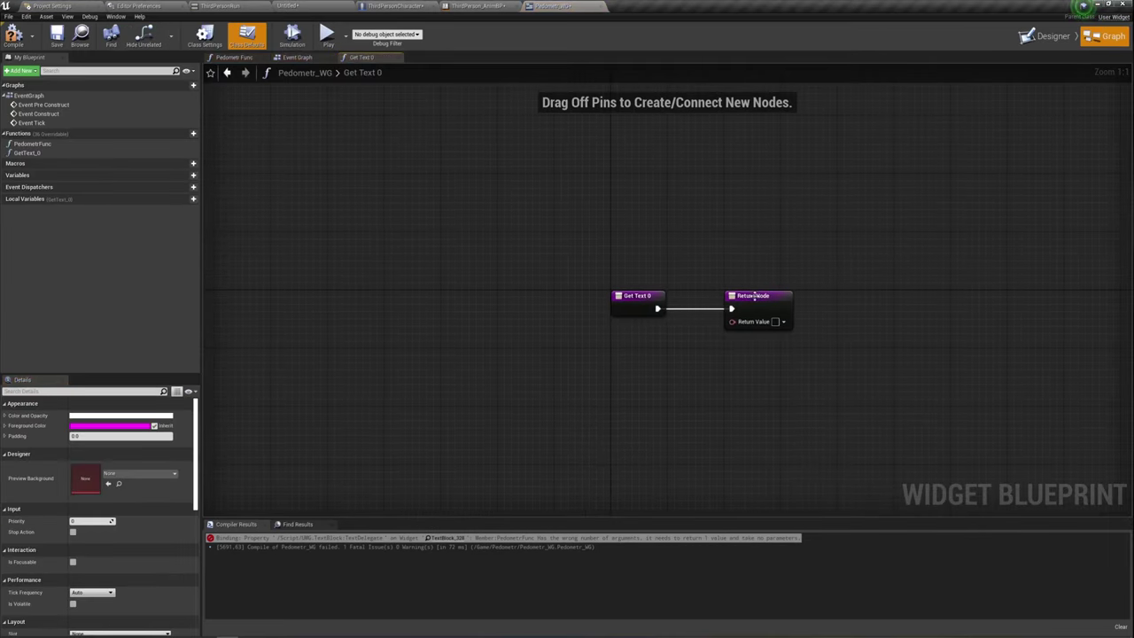
drag(645, 304, 513, 304)
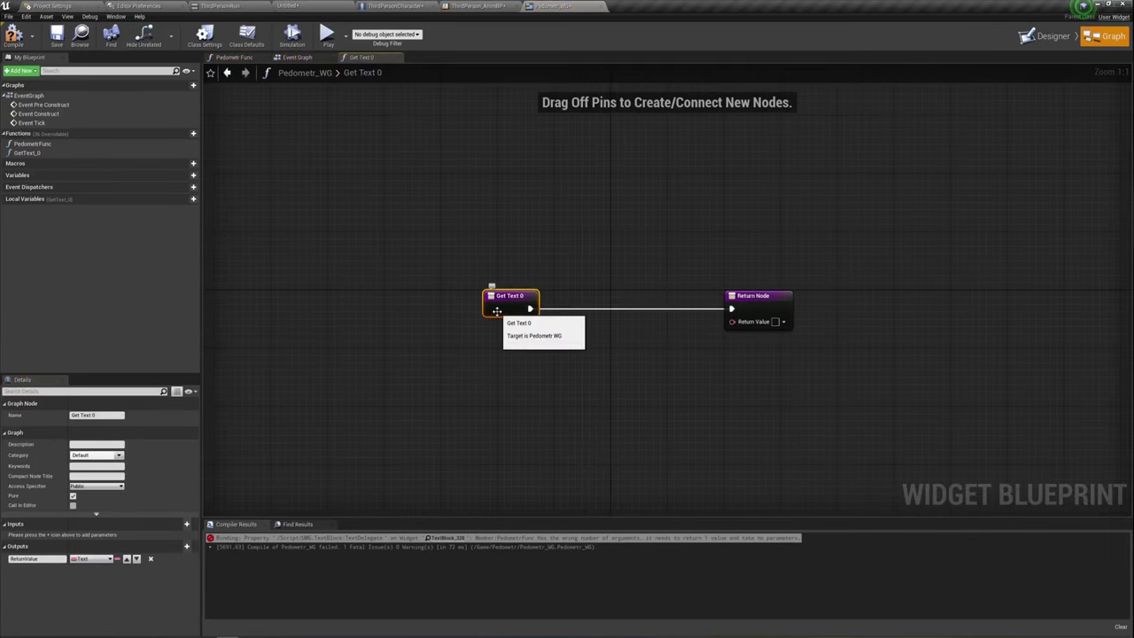
click(185, 524)
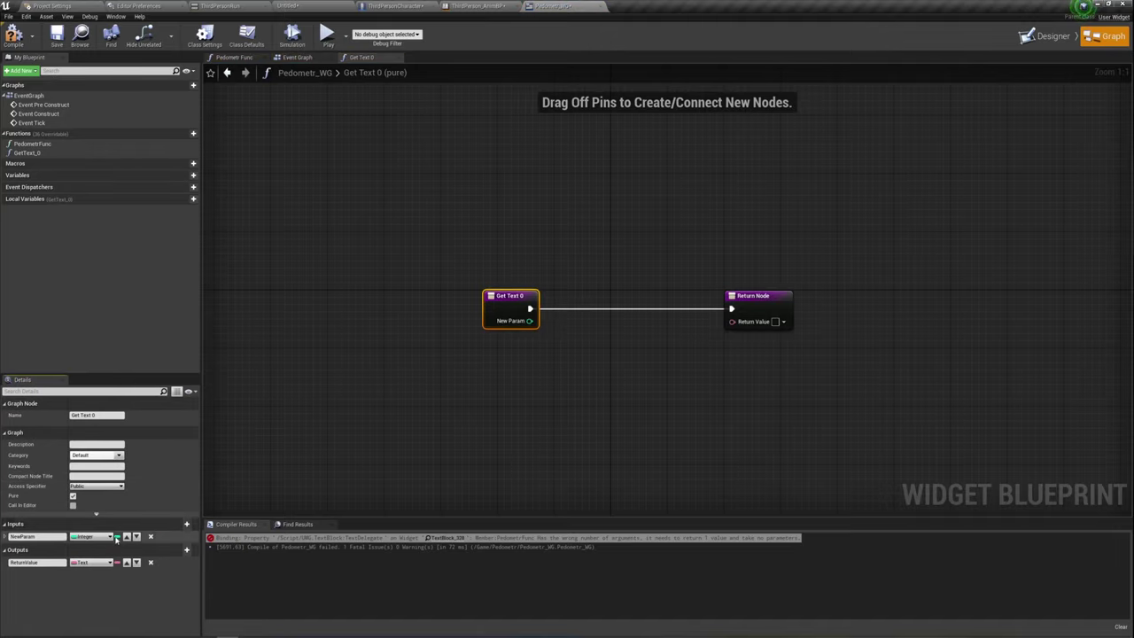
drag(529, 321, 732, 321)
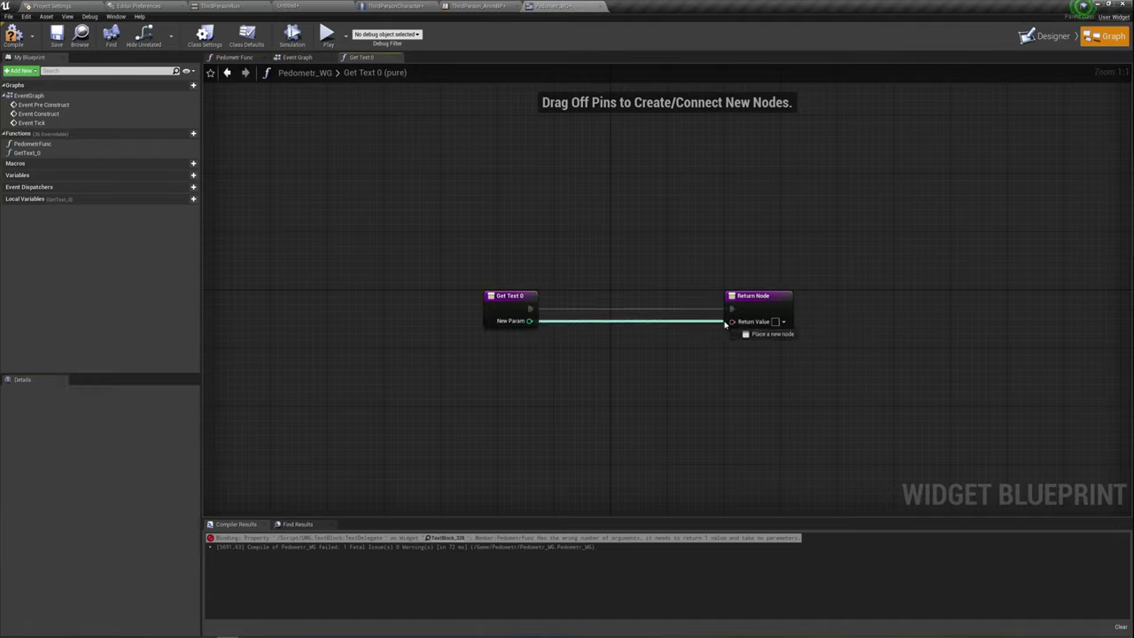
Step: Delete the old Pedometr function, then compile and save the widget blueprint
right_click(36, 144)
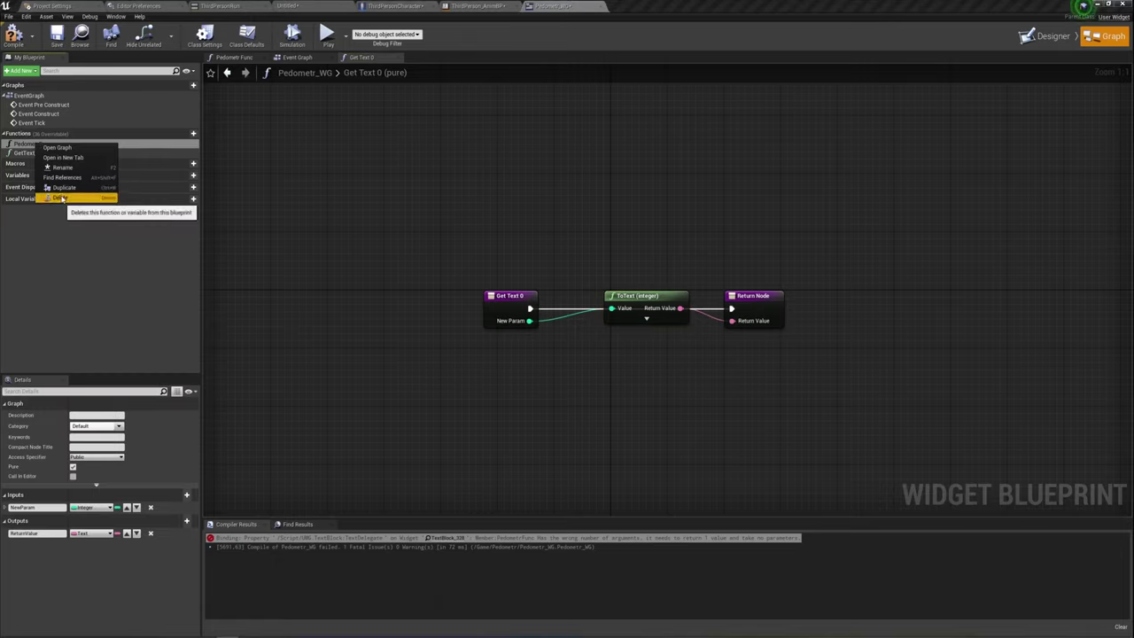
click(58, 197)
click(13, 36)
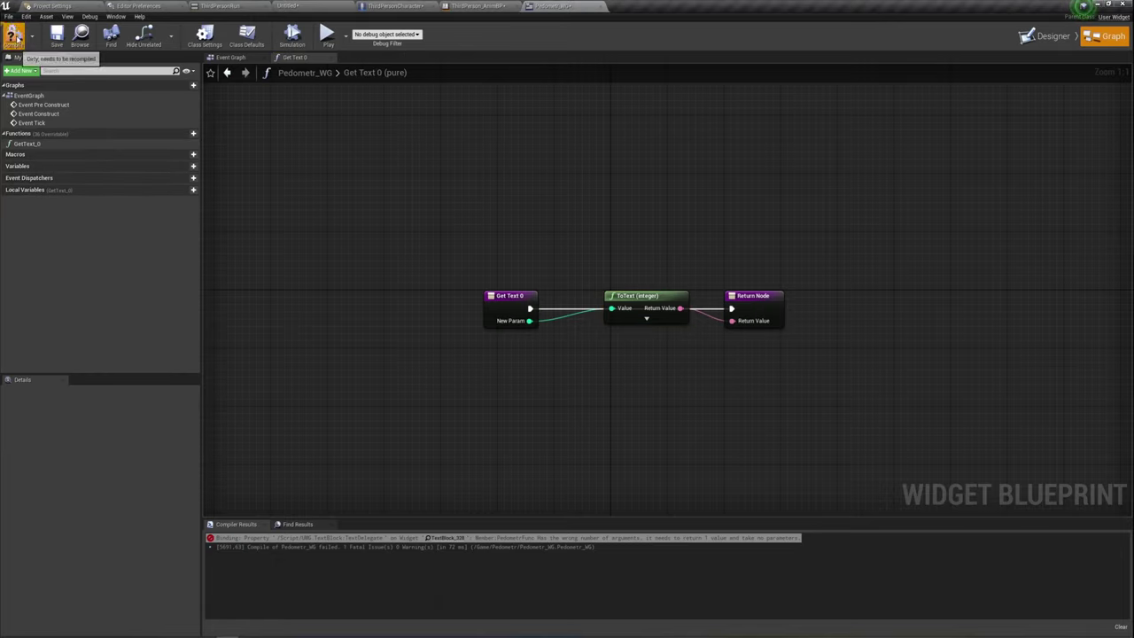
click(57, 36)
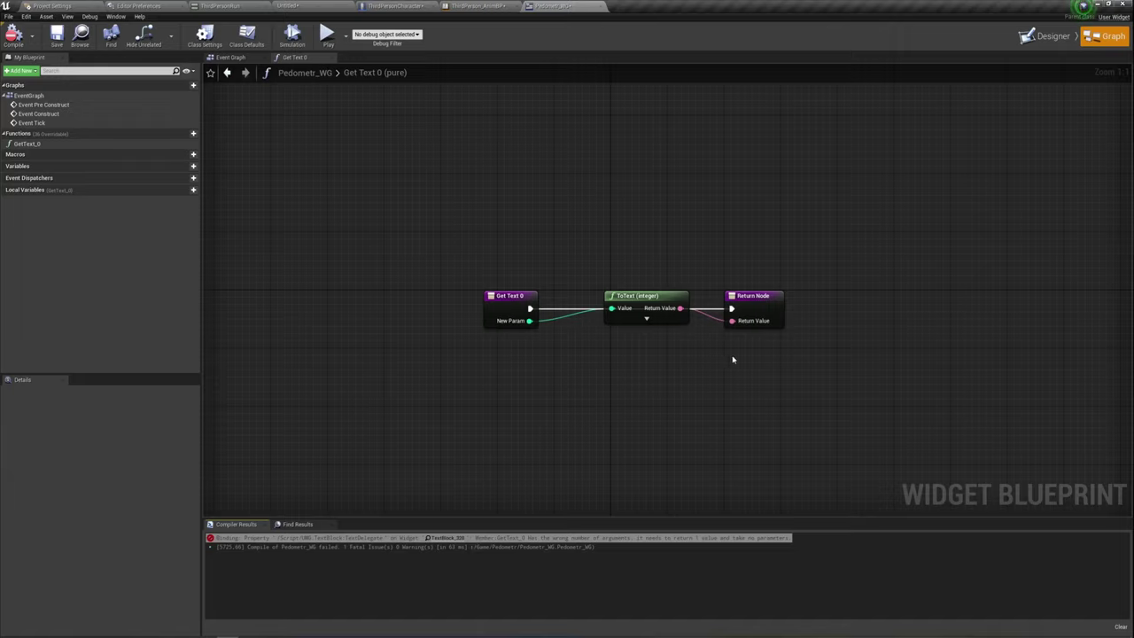
Step: Tidy the ToText (integer) node below the execution wire and collapse its options
click(646, 318)
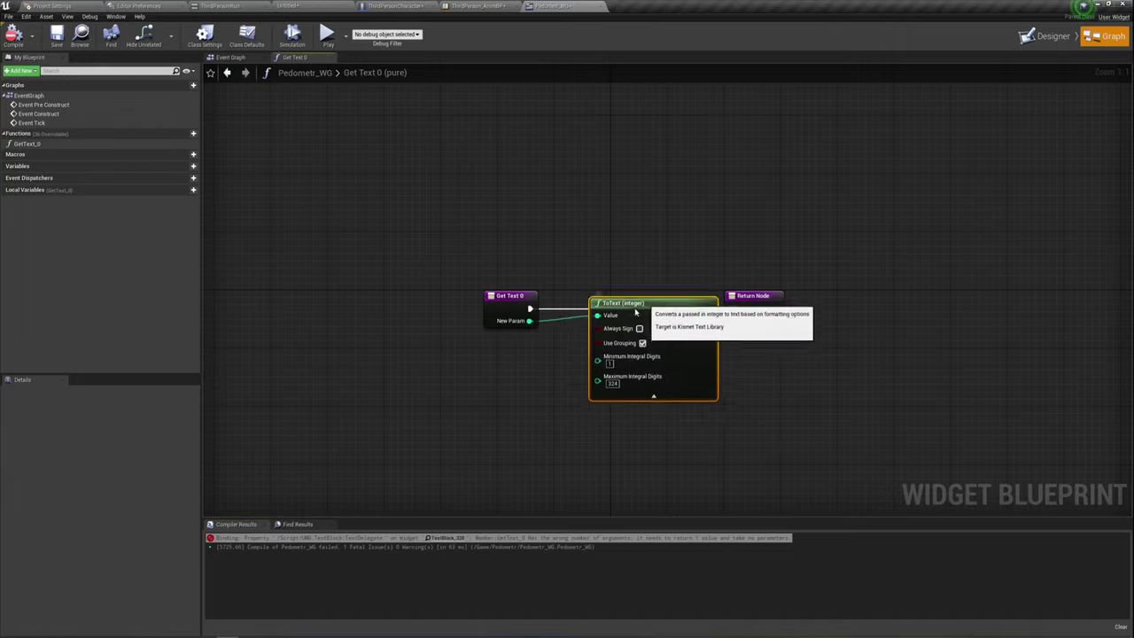
drag(634, 310, 614, 339)
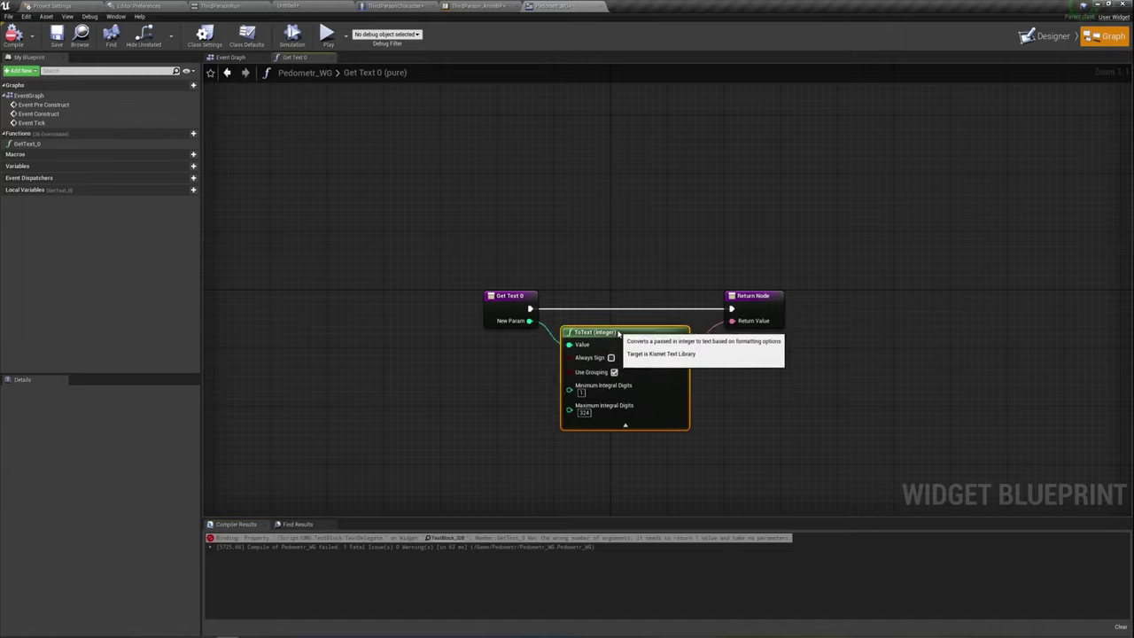
click(632, 426)
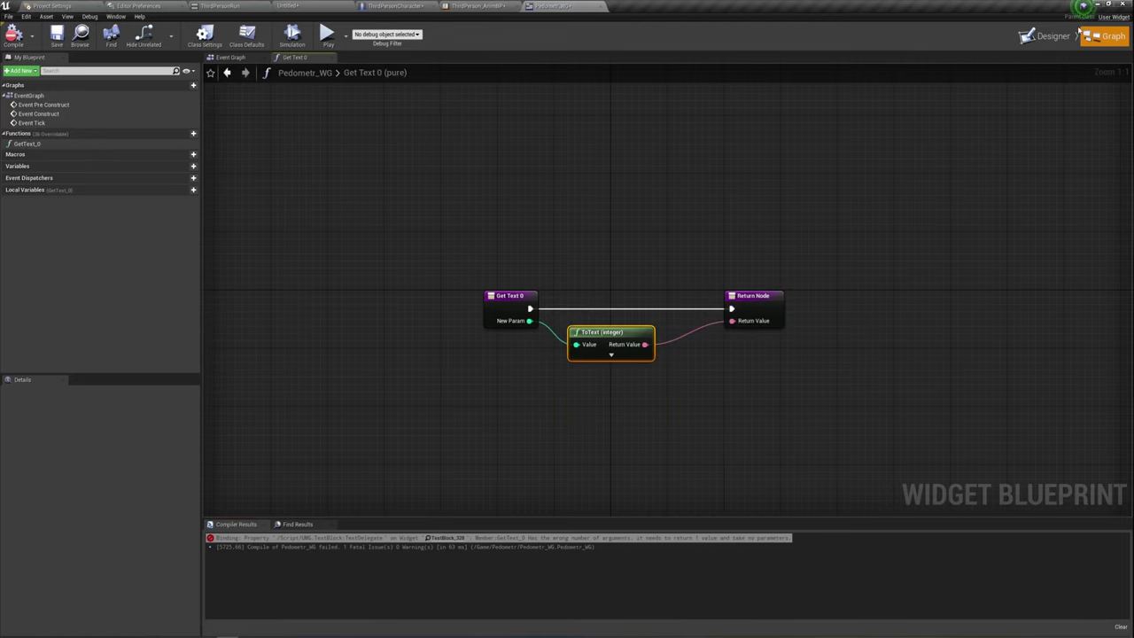
click(1078, 33)
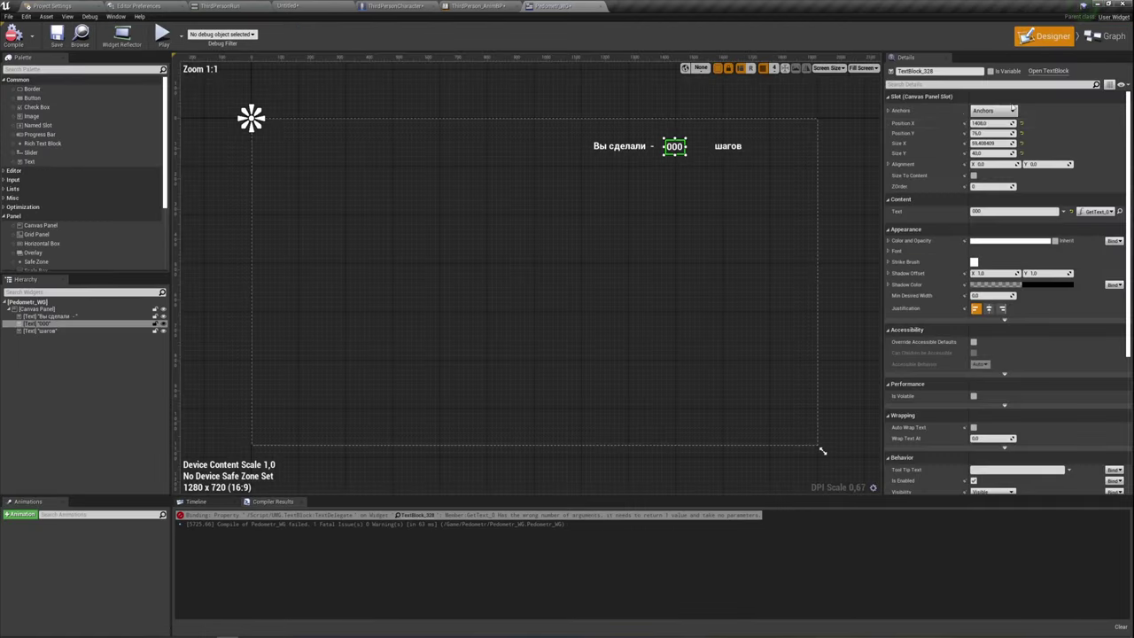
Step: Try a play test, cancel it over the compile errors, and go to ThirdPerson_AnimBP
click(1064, 212)
click(1064, 213)
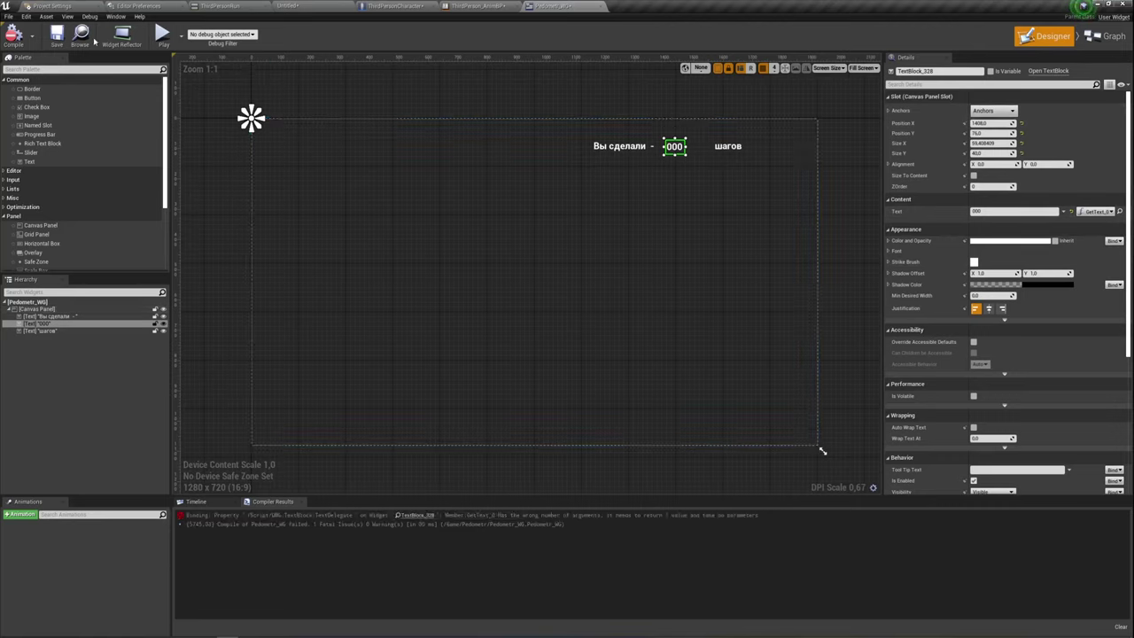
click(162, 36)
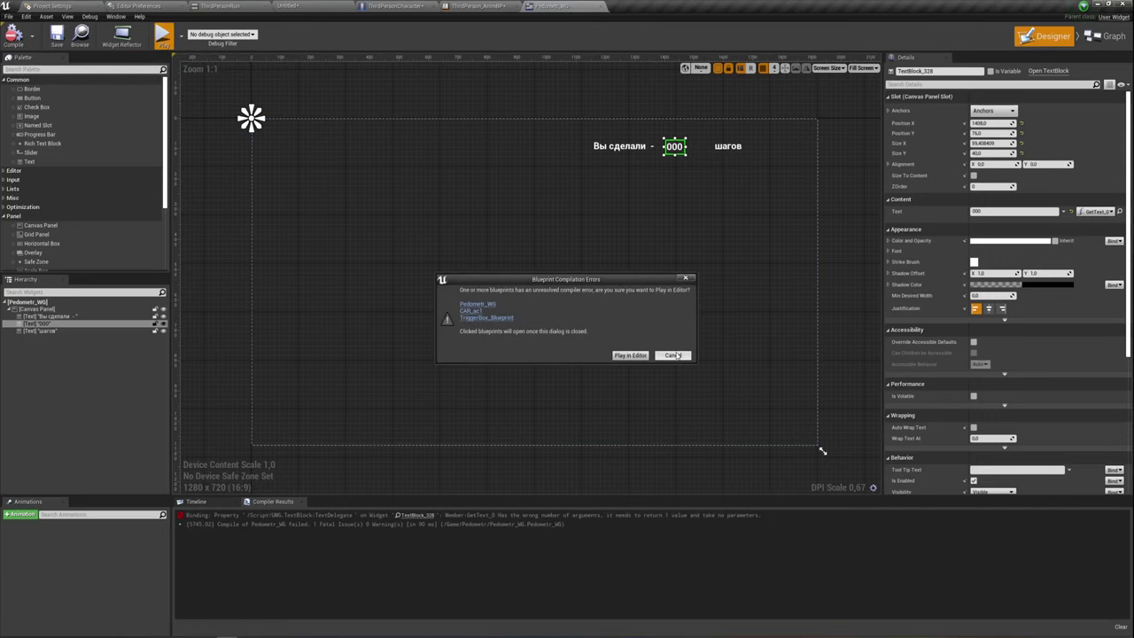
click(678, 355)
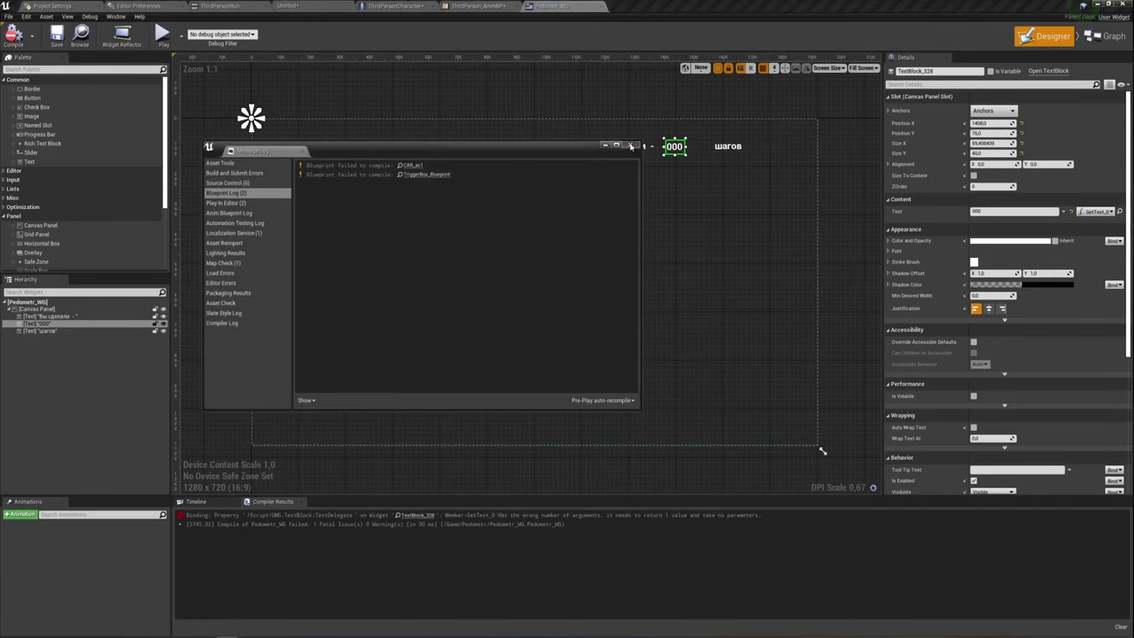
click(630, 146)
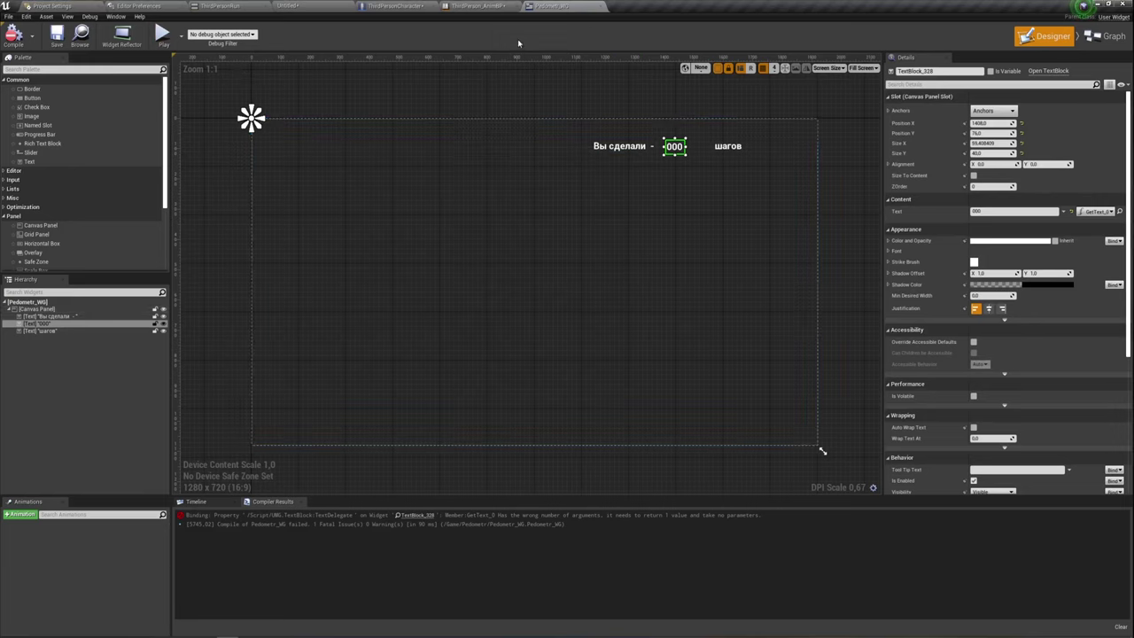
click(479, 9)
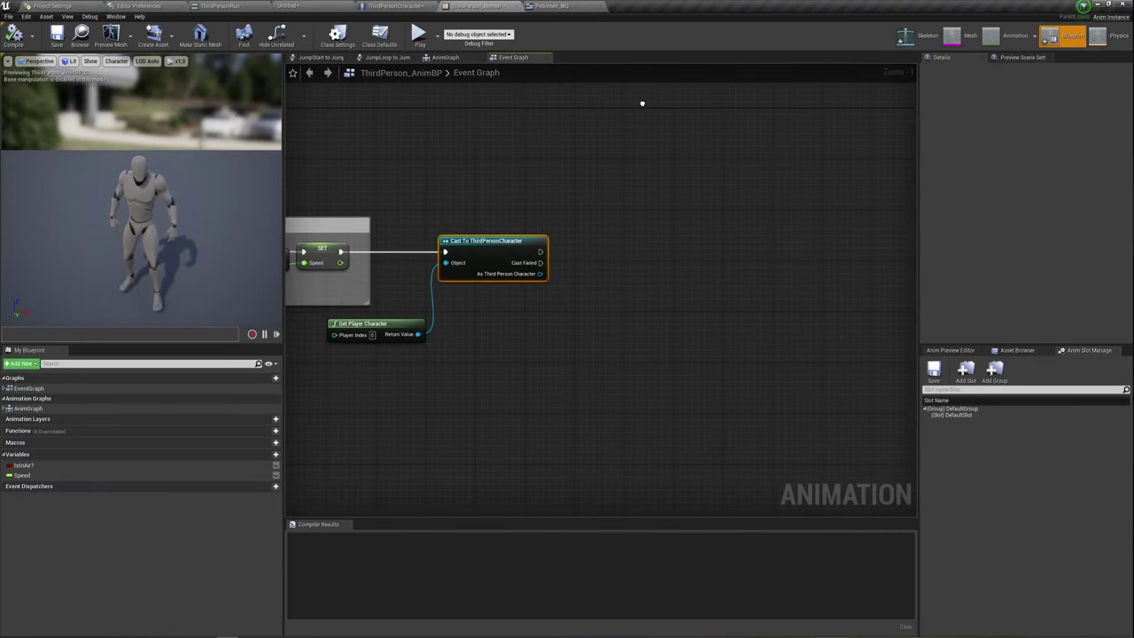
Step: Add an AnimNotify_LeftN event node to the AnimBP Event Graph's empty space
mouse_move(640, 101)
right_down()
mouse_move(712, 99)
mouse_move(666, 76)
right_up()
right_drag(561, 190, 678, 111)
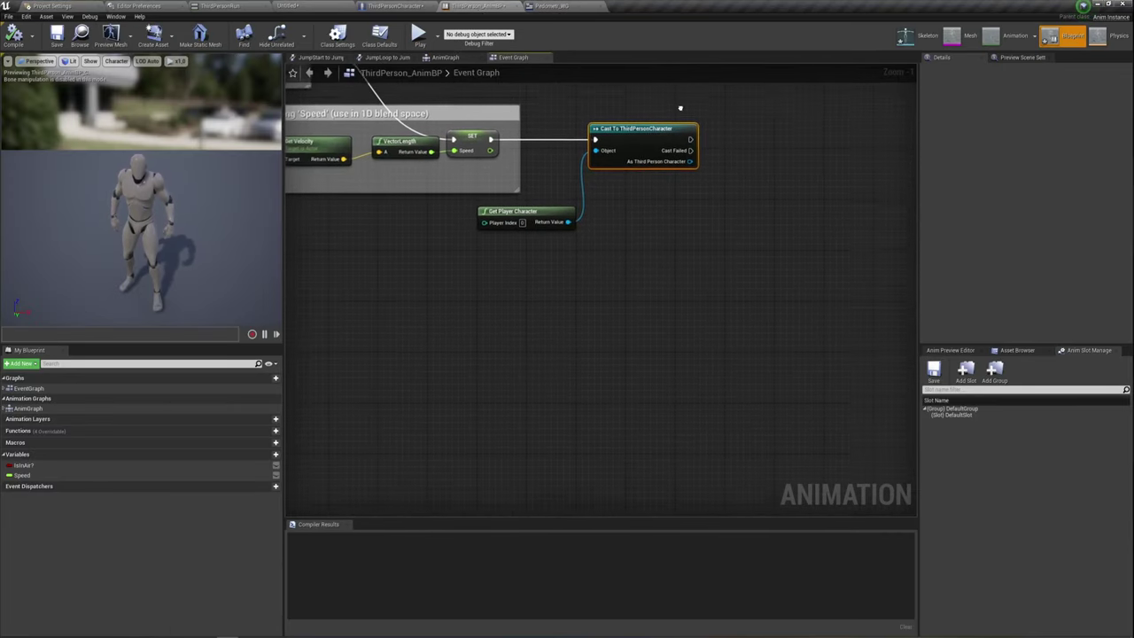
right_drag(496, 257, 620, 278)
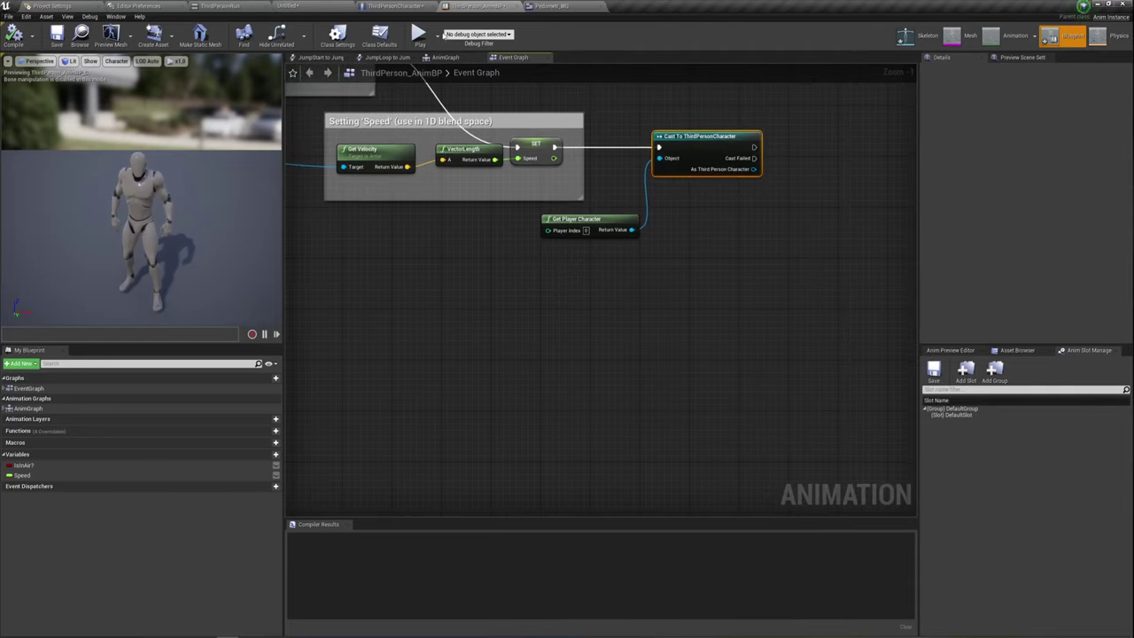
right_drag(671, 400, 640, 289)
right_click(378, 265)
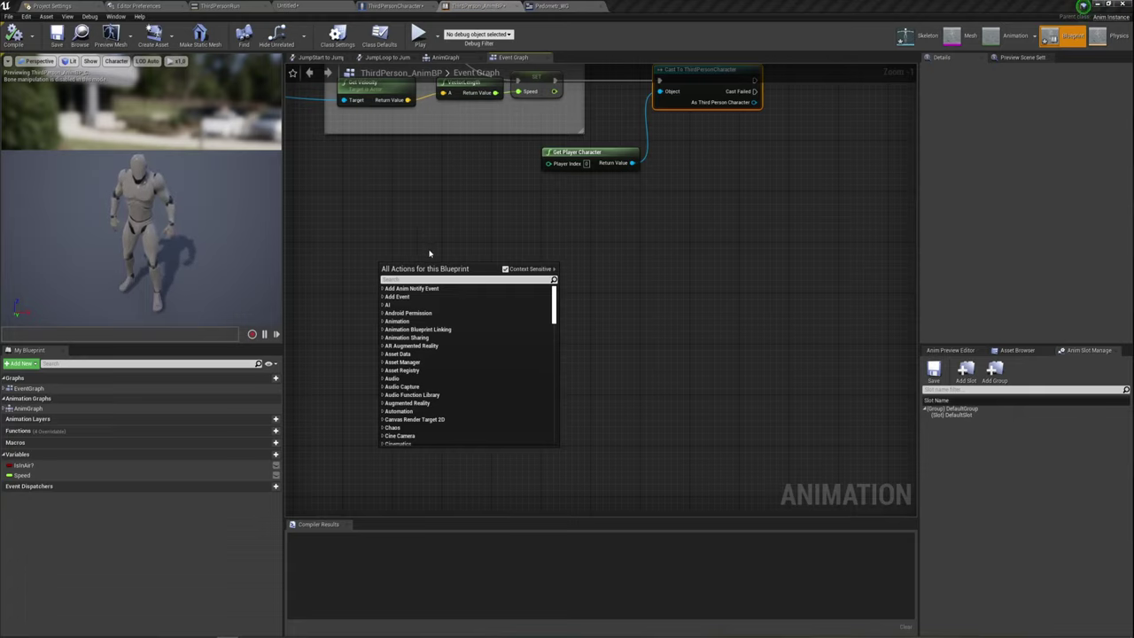
text(l)
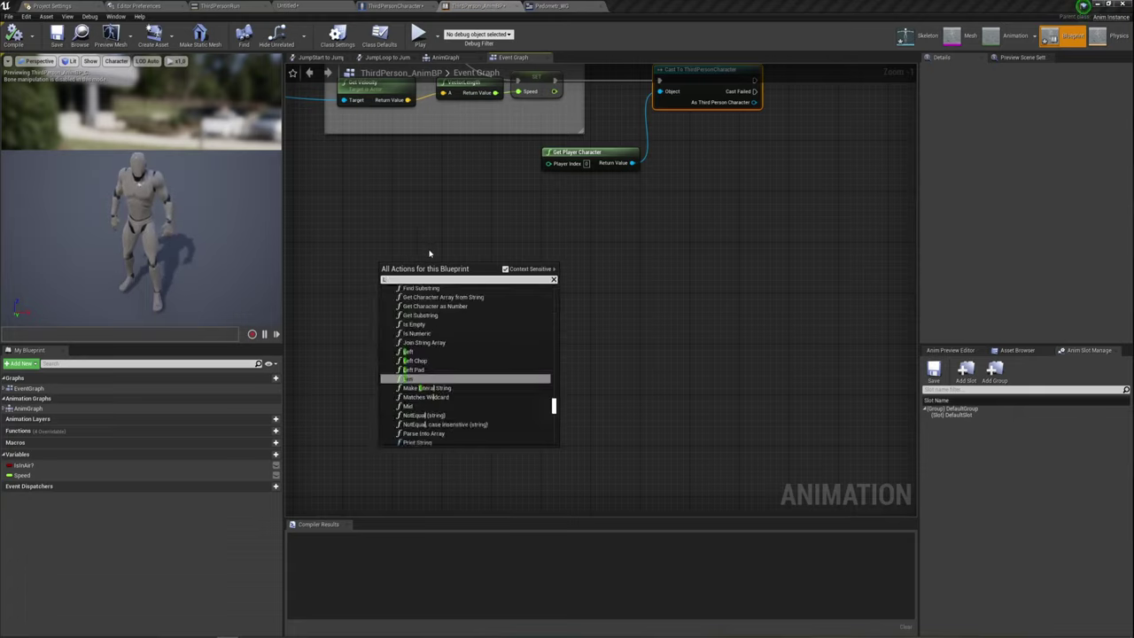
text(eft)
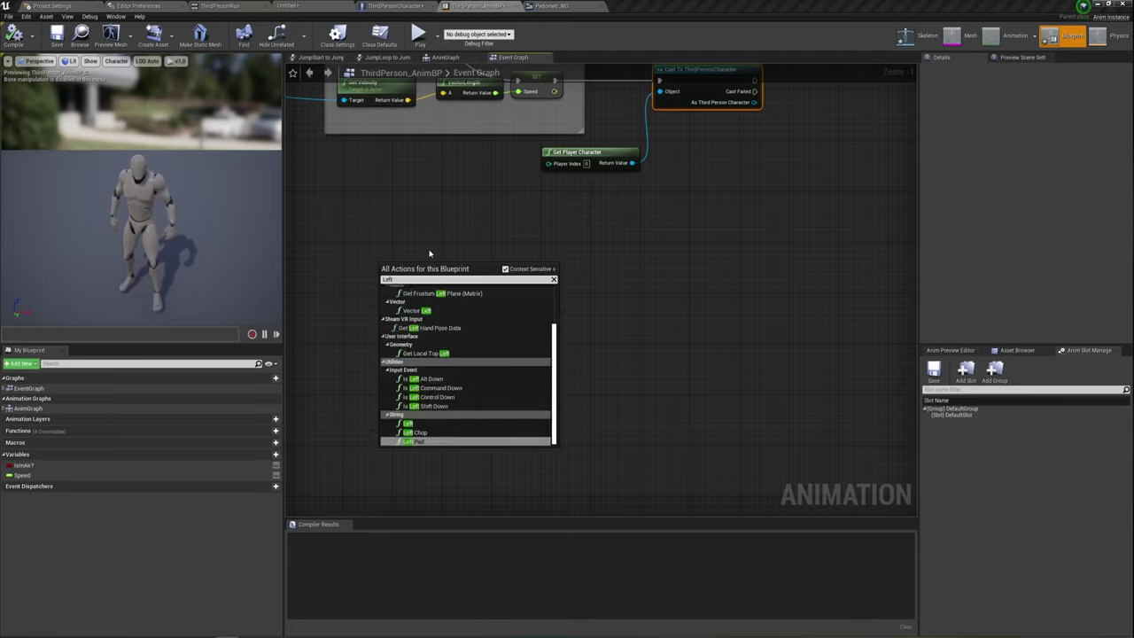
drag(555, 372, 562, 304)
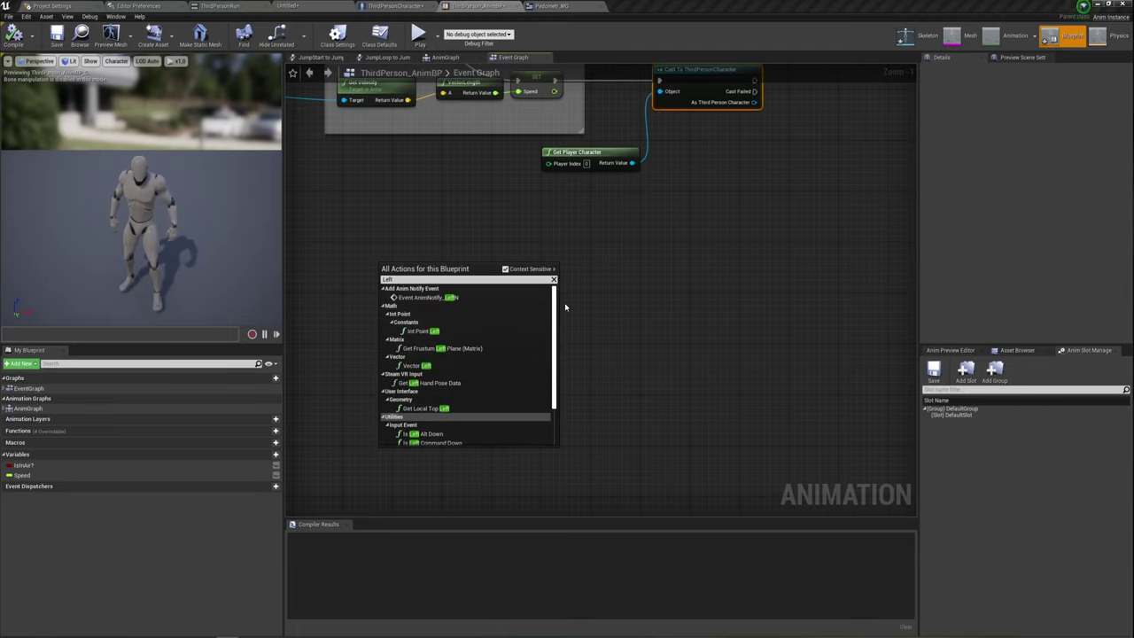
click(446, 302)
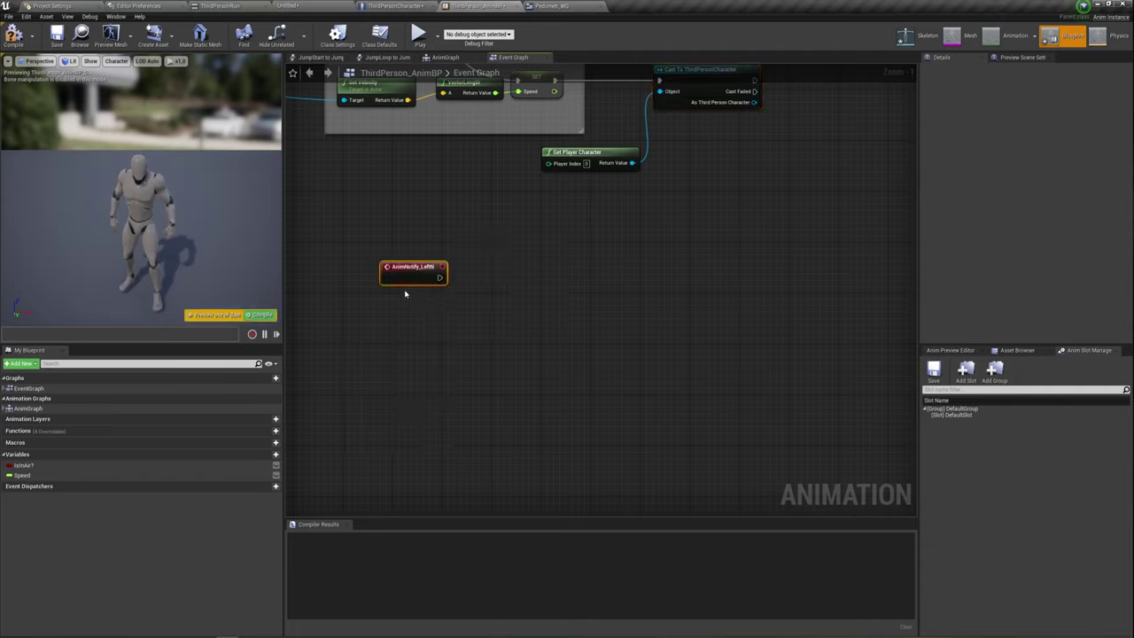
right_drag(446, 303, 469, 307)
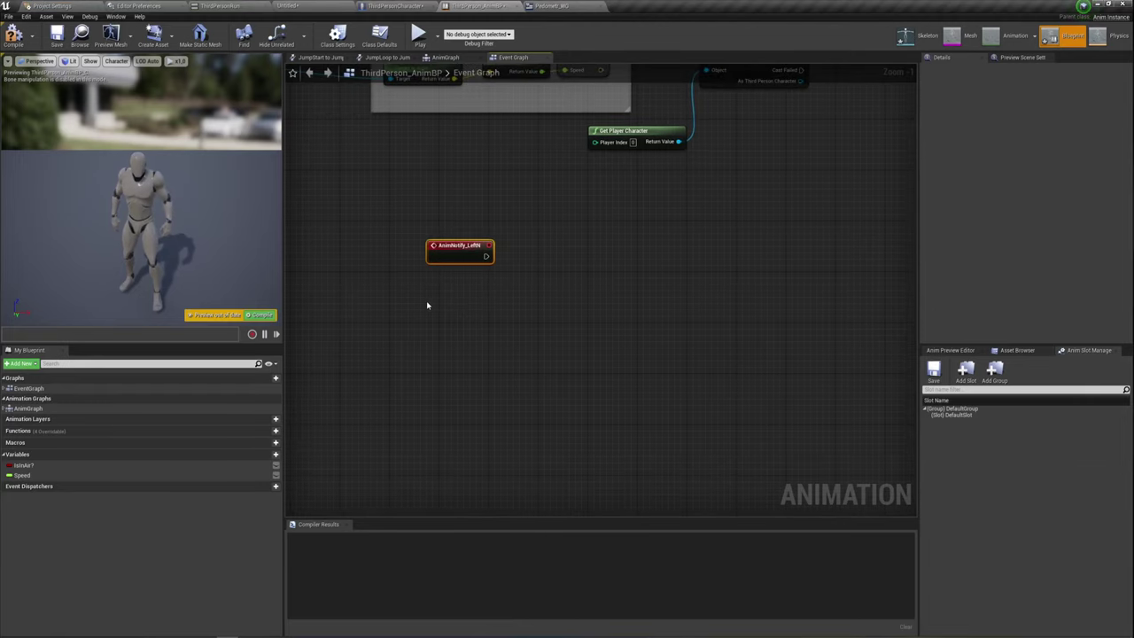
Step: Add an Event AnimNotify_RightN node just below AnimNotify_LeftN
right_click(428, 305)
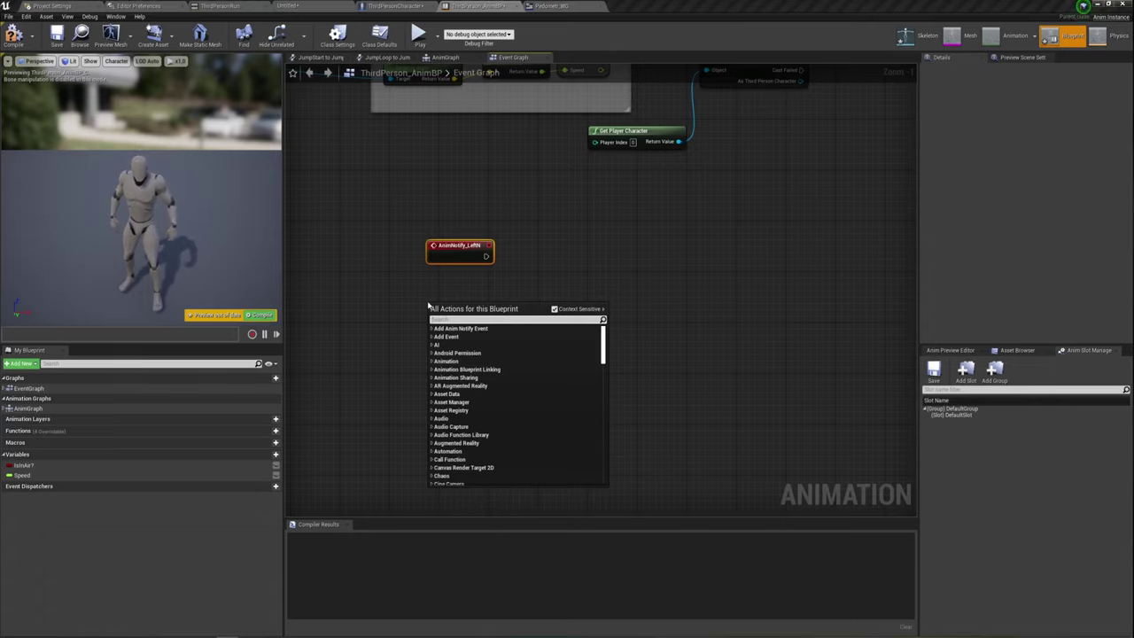
text(Ri)
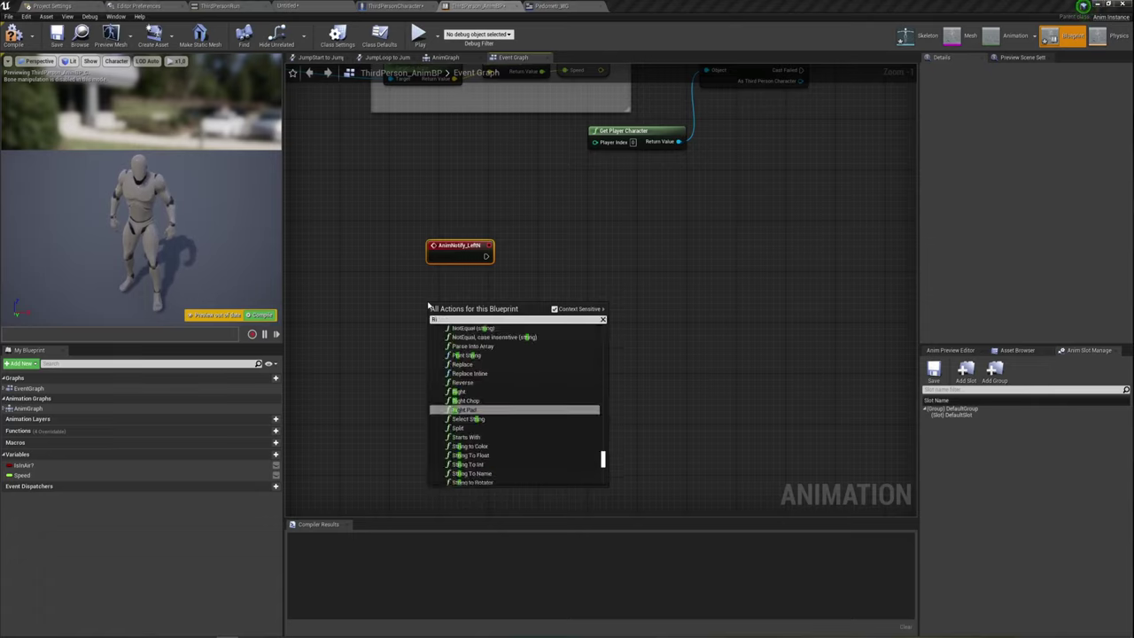
text(ght)
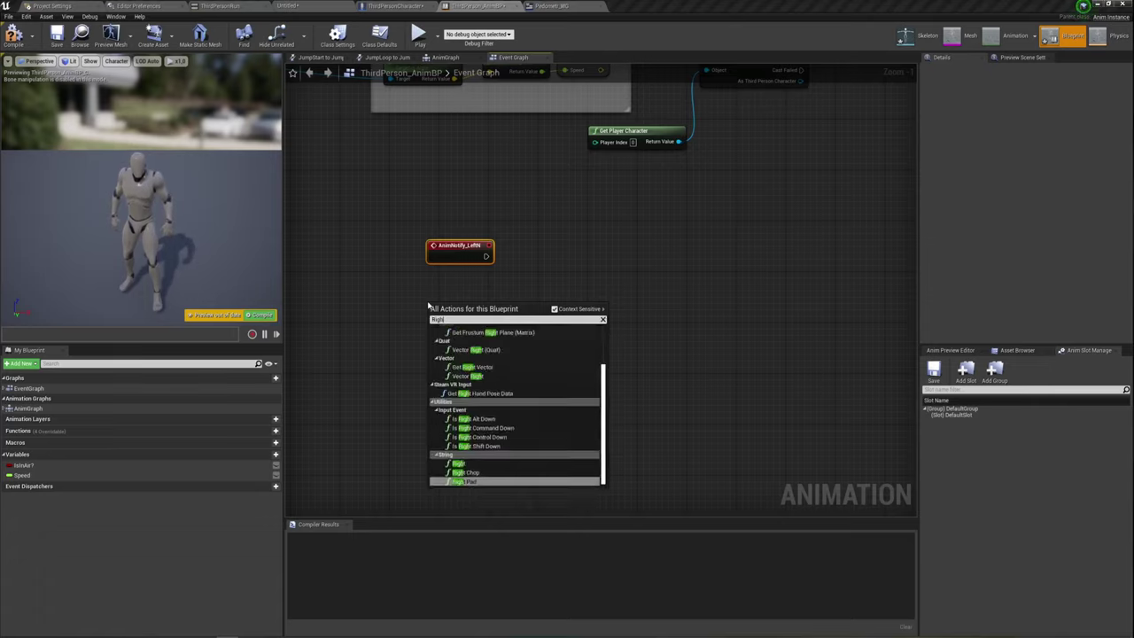
scroll(522, 372, up, 3)
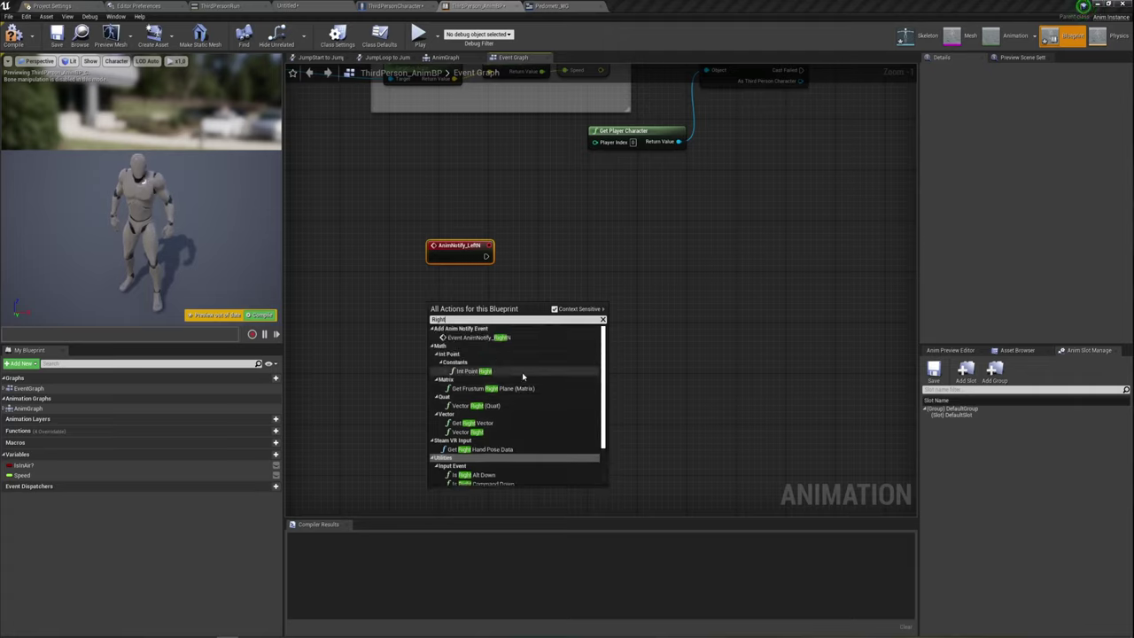
click(478, 337)
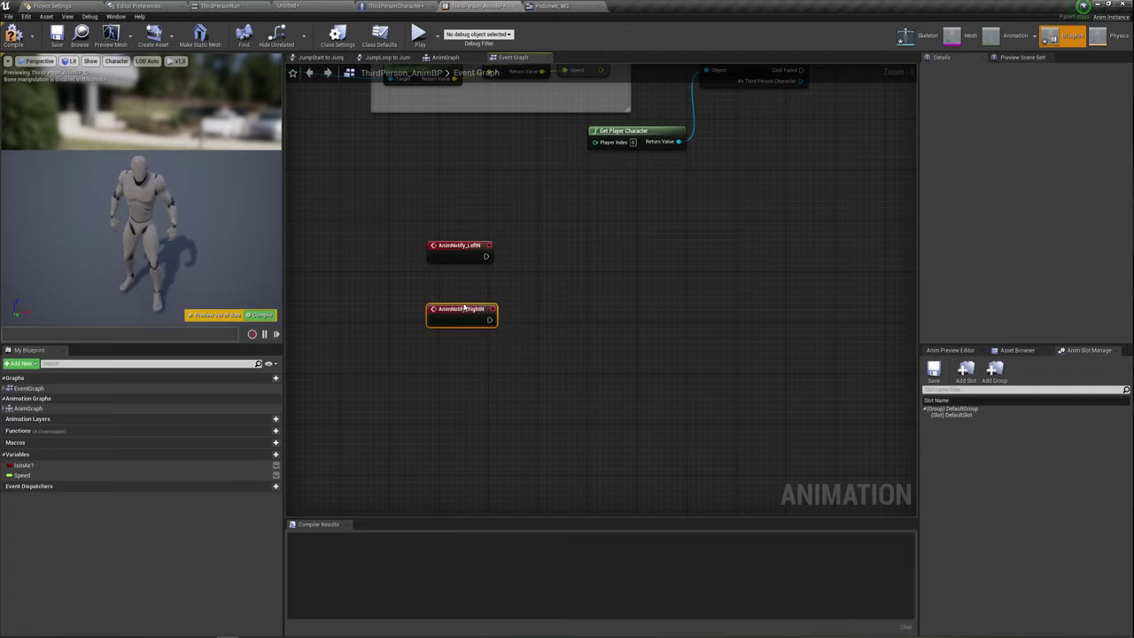
drag(463, 308, 474, 377)
Step: Move both notify event nodes to the right, beside the Get Velocity nodes
click(462, 251)
right_drag(592, 323, 539, 325)
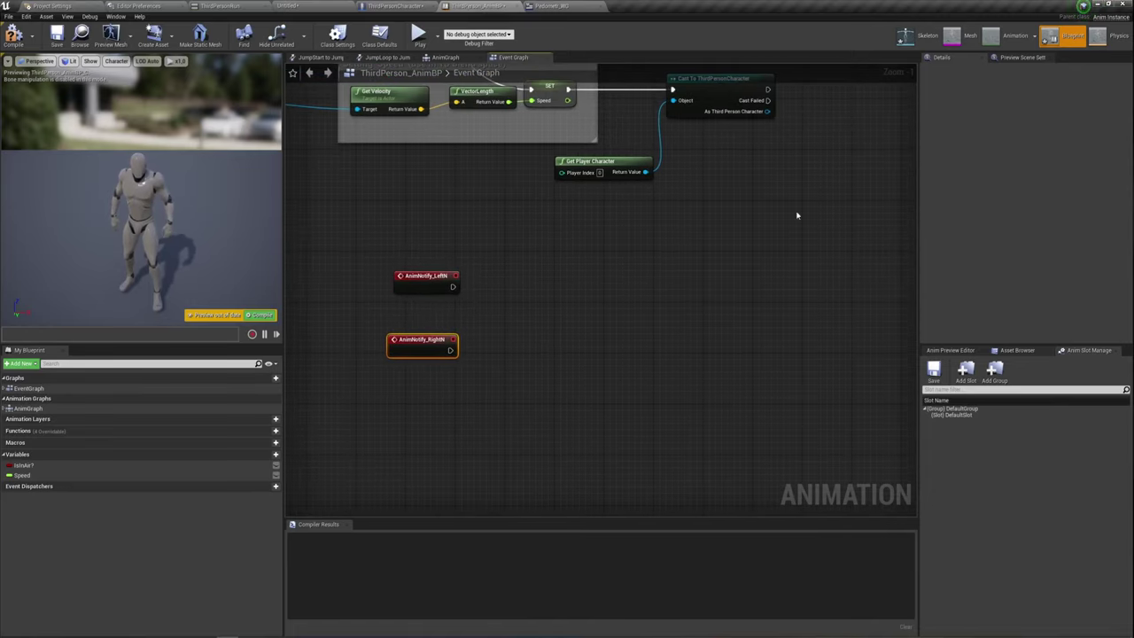
right_drag(800, 215, 780, 229)
ctrl+click(417, 297)
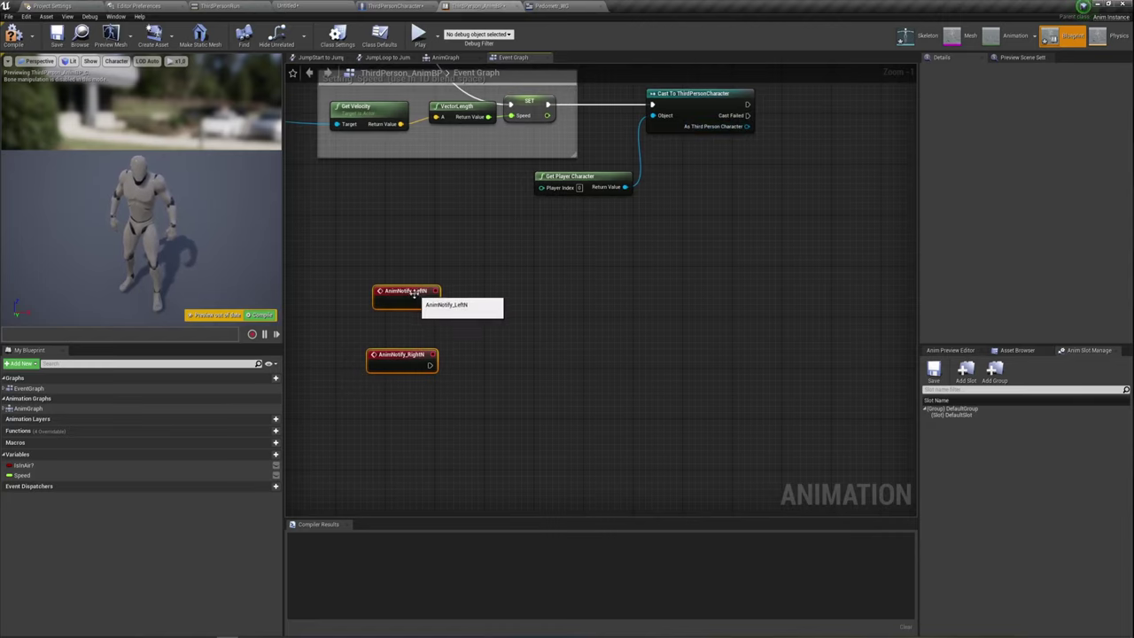
drag(416, 297, 671, 284)
mouse_move(820, 304)
right_down()
mouse_move(643, 312)
mouse_move(603, 327)
right_up()
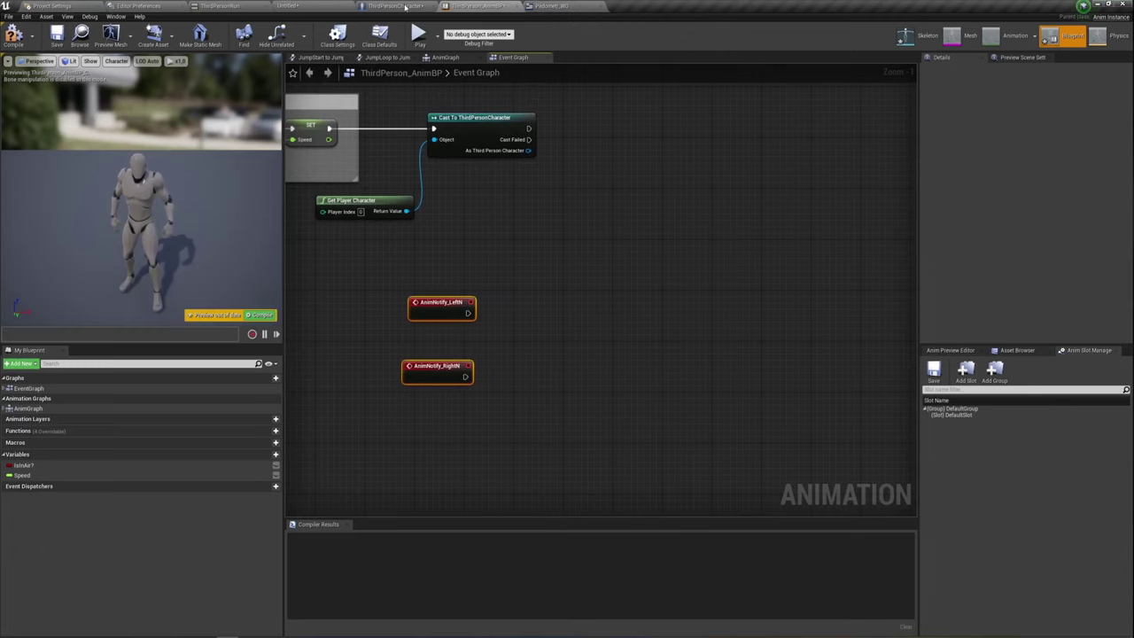
click(394, 6)
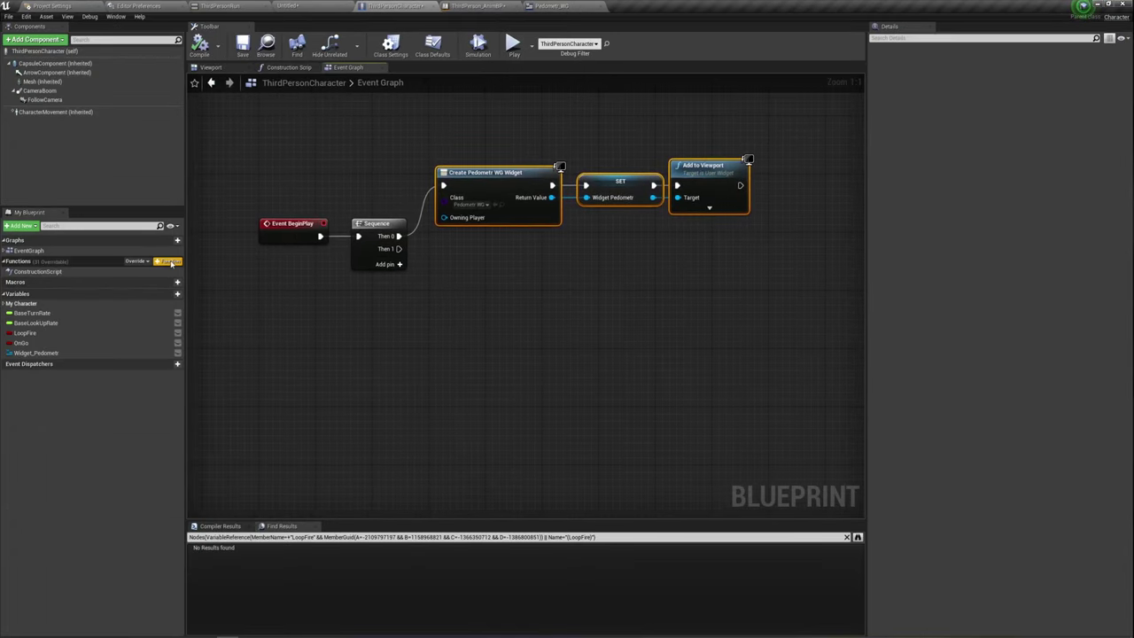
Step: Create a new function named INCPedometr in ThirdPersonCharacter
click(170, 262)
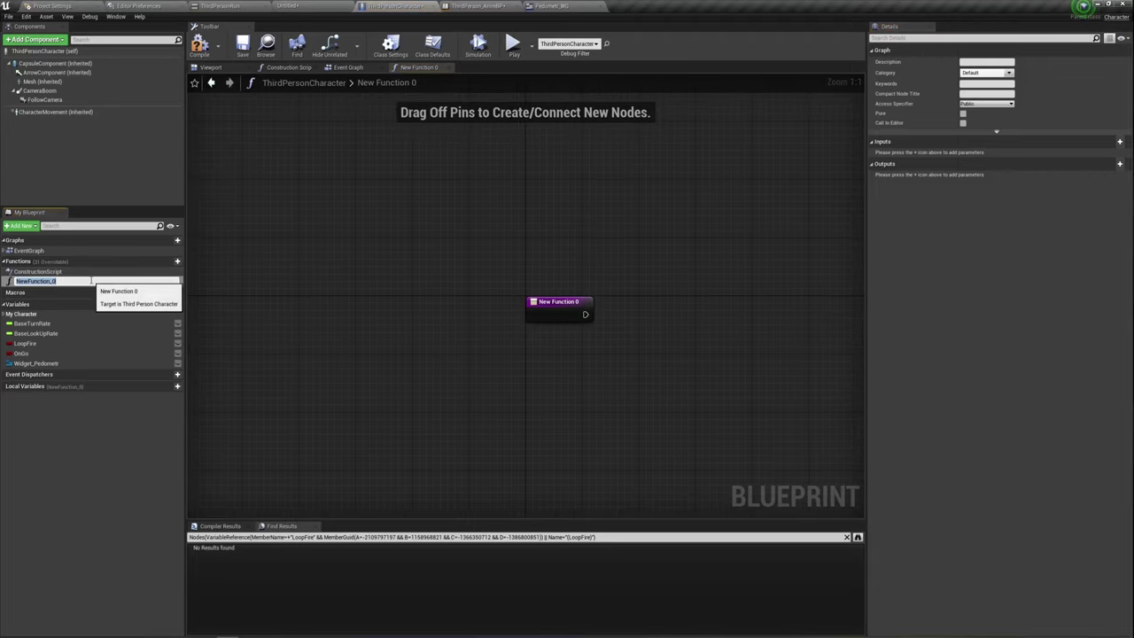
text(INCPedometr)
key(Return)
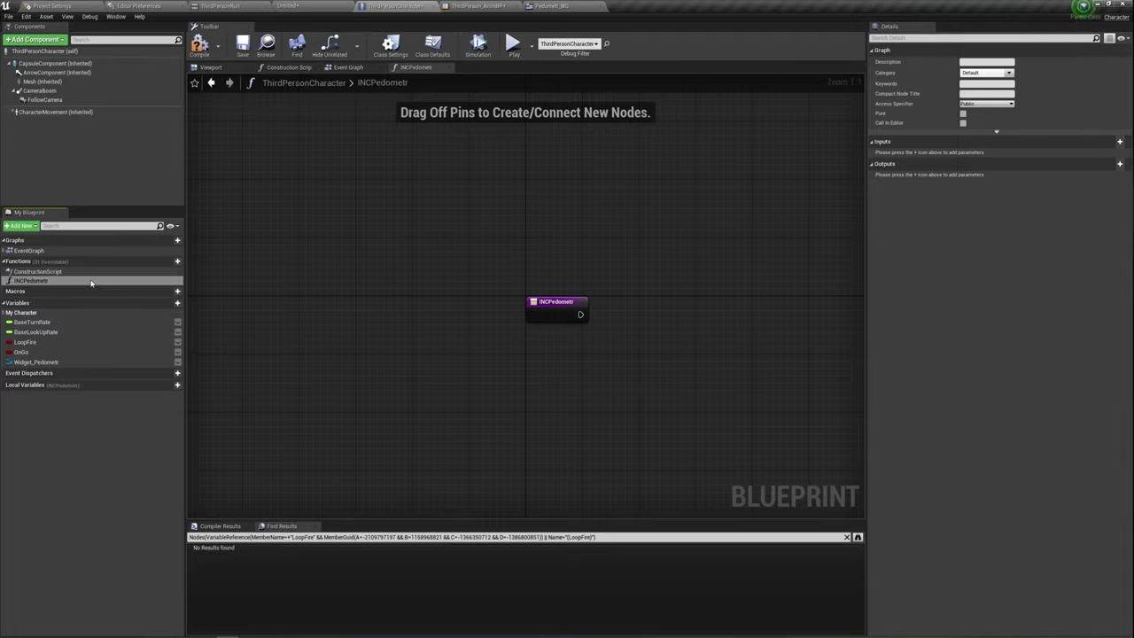
right_drag(561, 307, 362, 260)
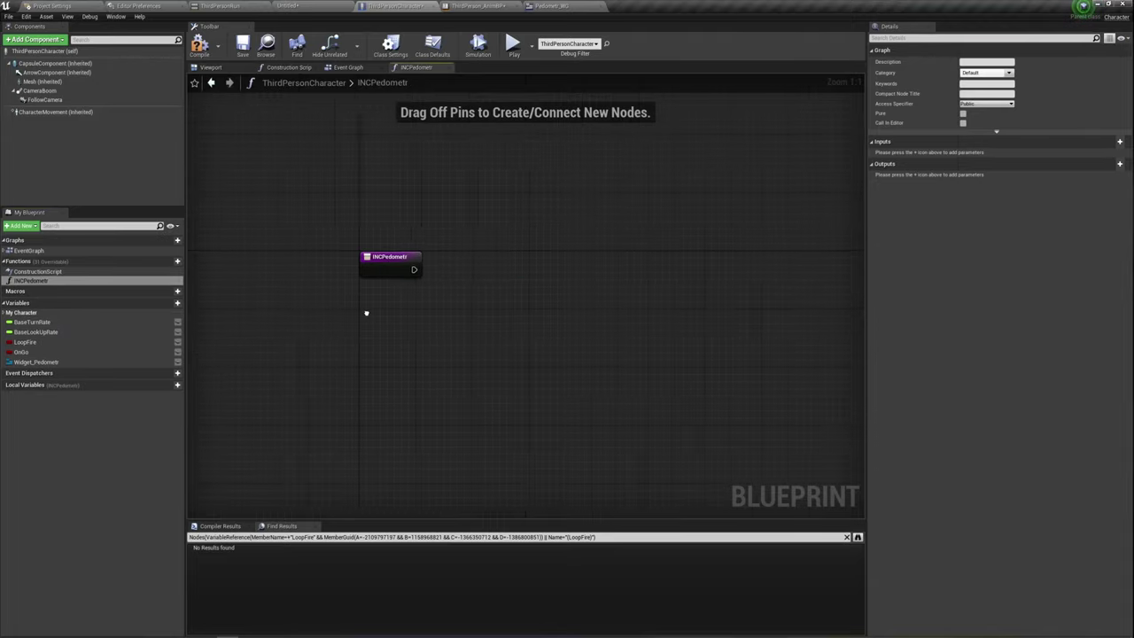
click(351, 259)
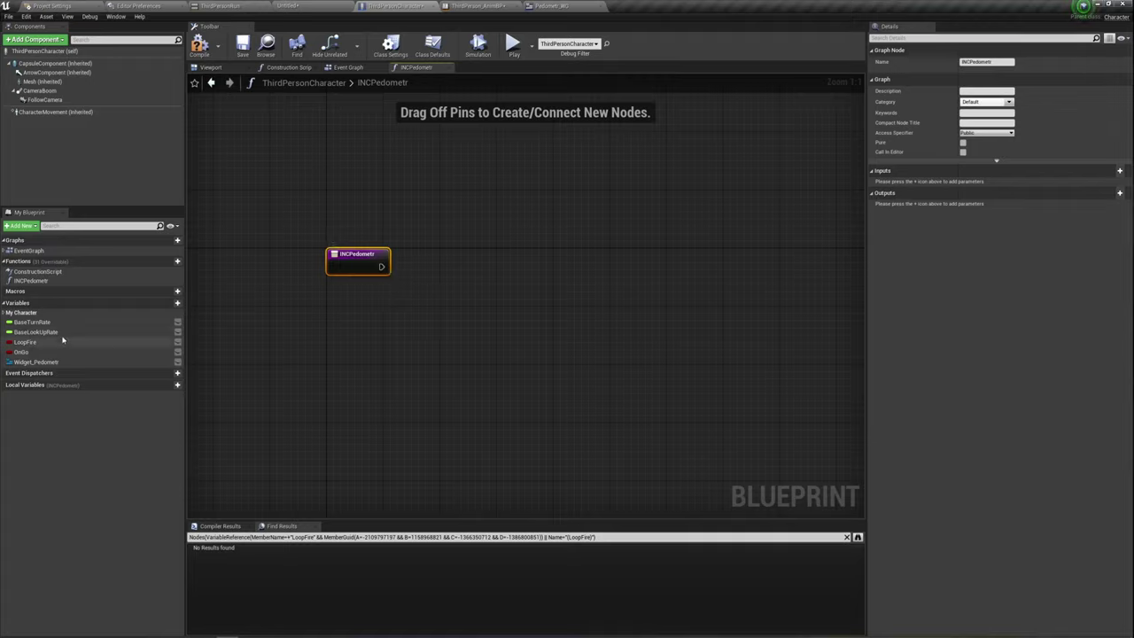
Step: Add an Integer variable InTPedometr and compile the character blueprint
click(167, 303)
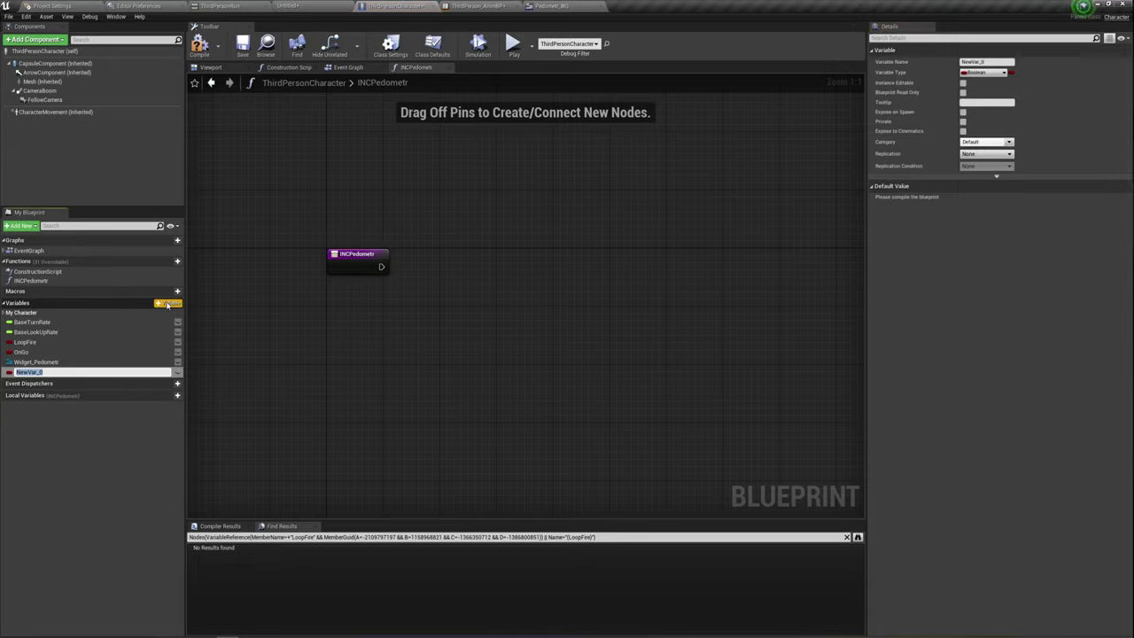
text(InTPedometr)
key(Return)
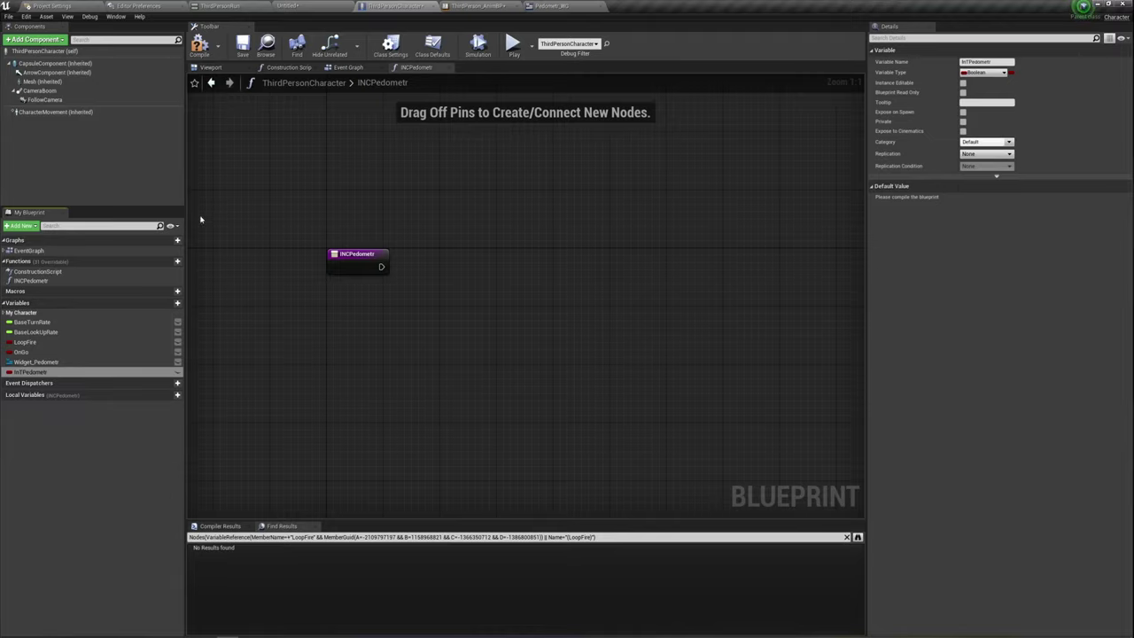
click(1005, 73)
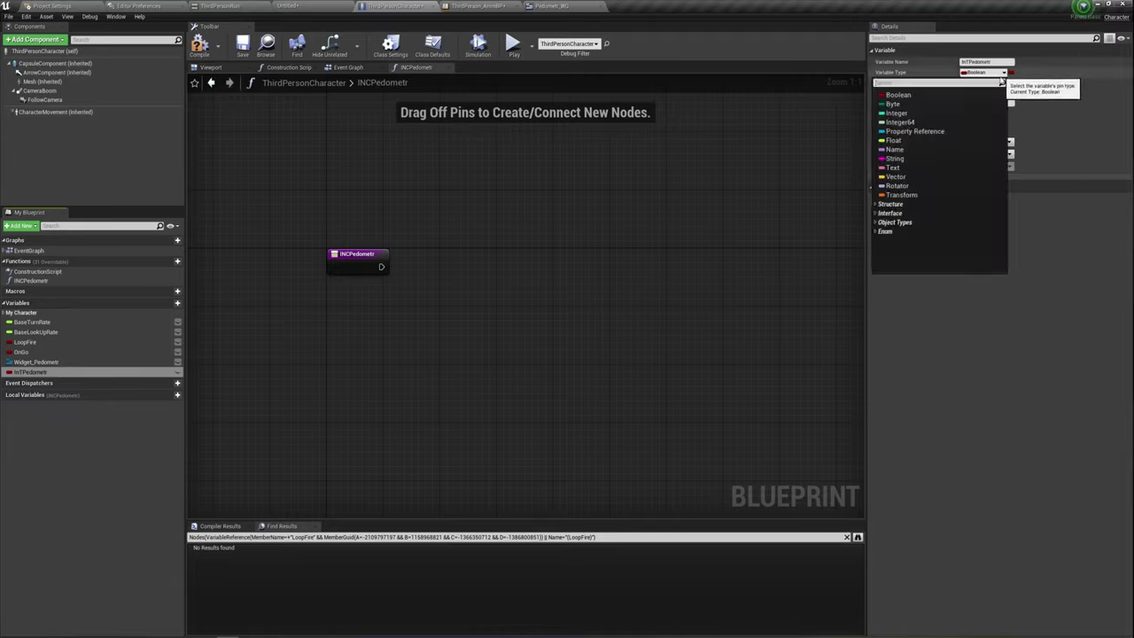
click(897, 114)
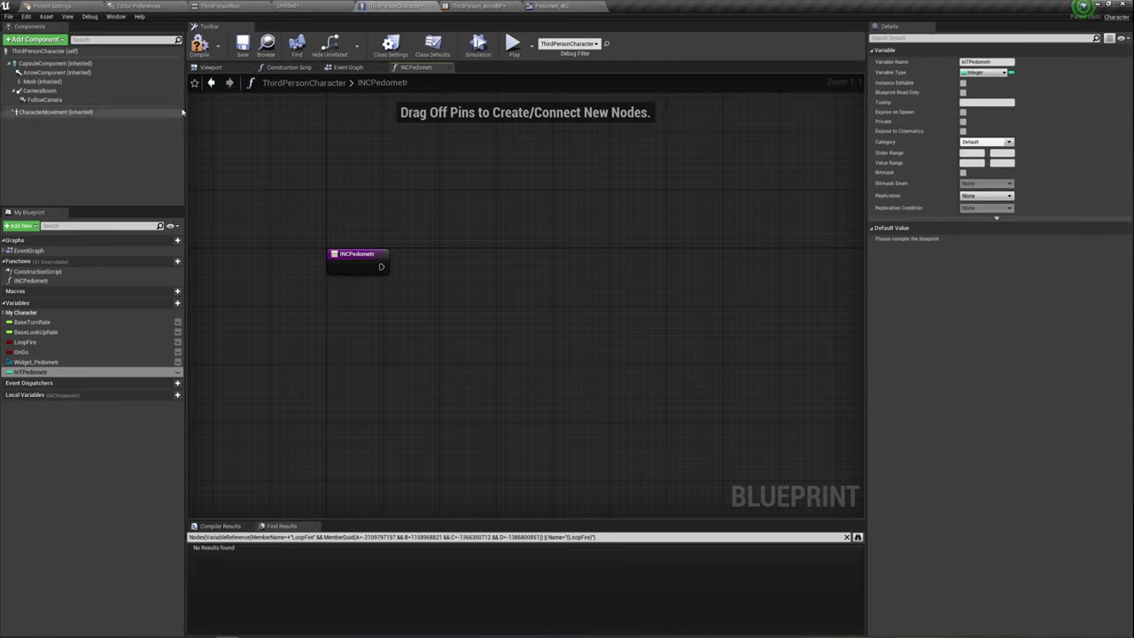
click(199, 44)
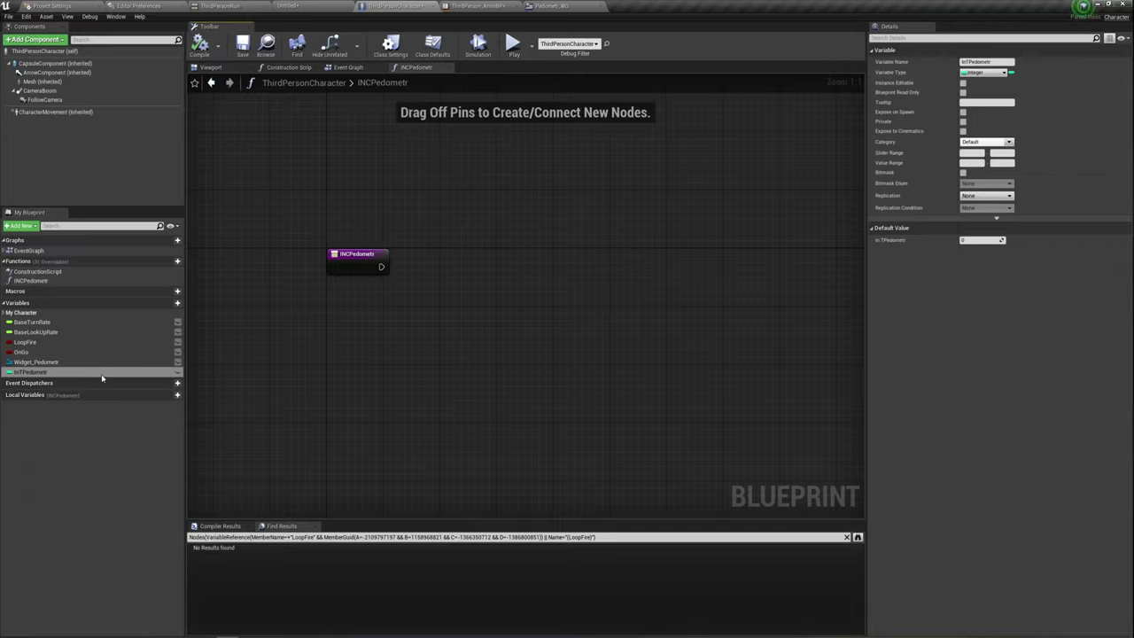
Step: Build Get InTPedometr → + → SET InTPedometr in INCPedometr, then compile
drag(44, 374, 354, 307)
click(366, 313)
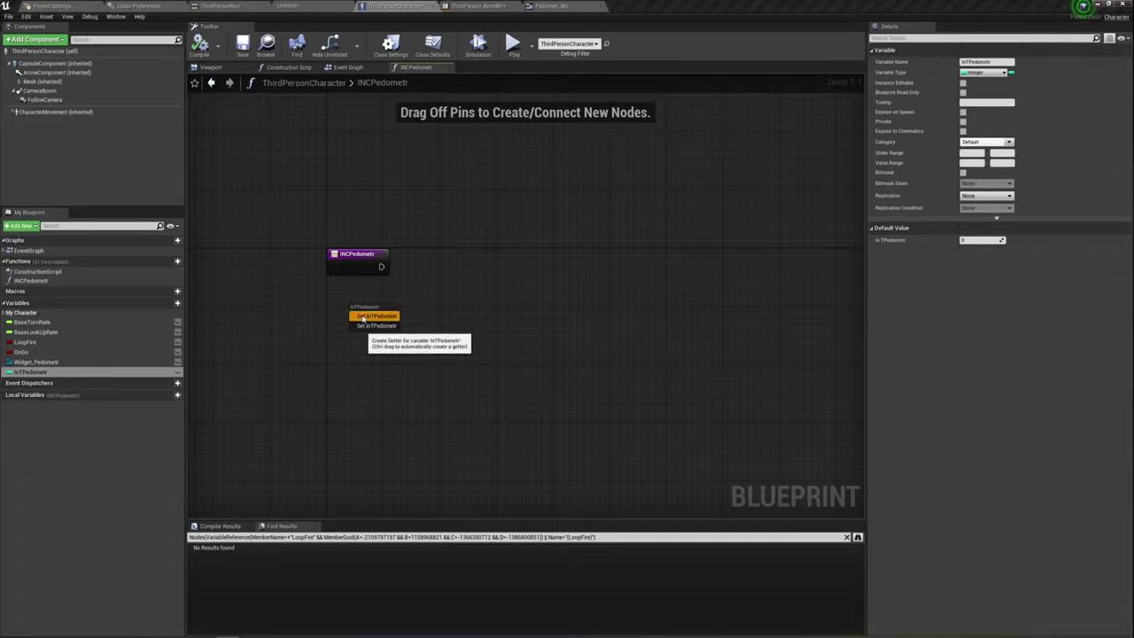
drag(396, 314, 450, 327)
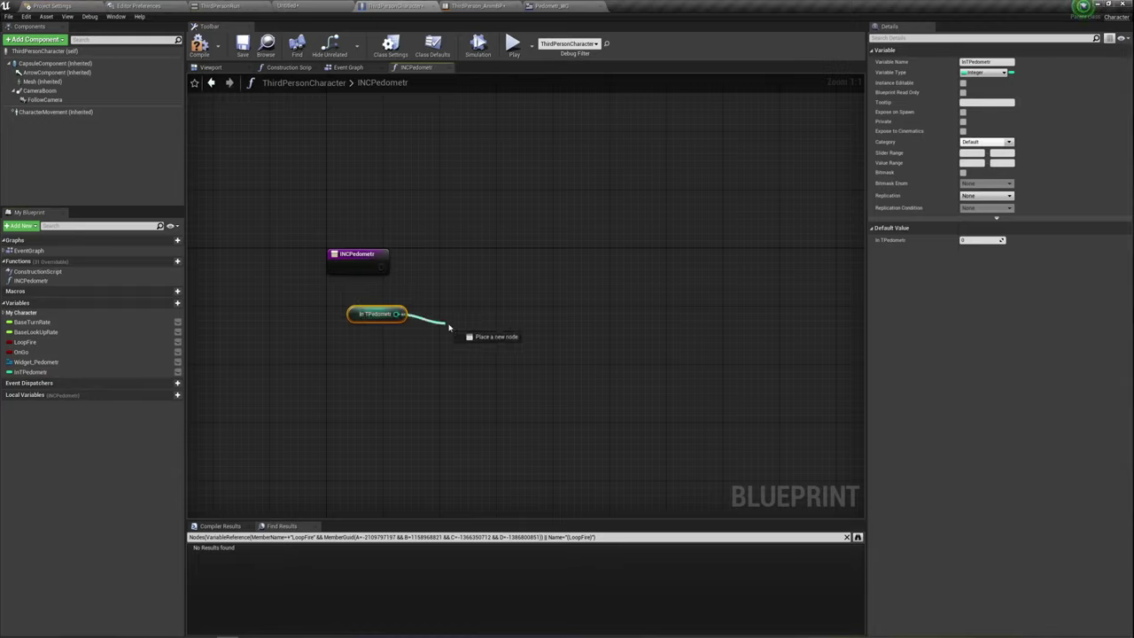
text(+)
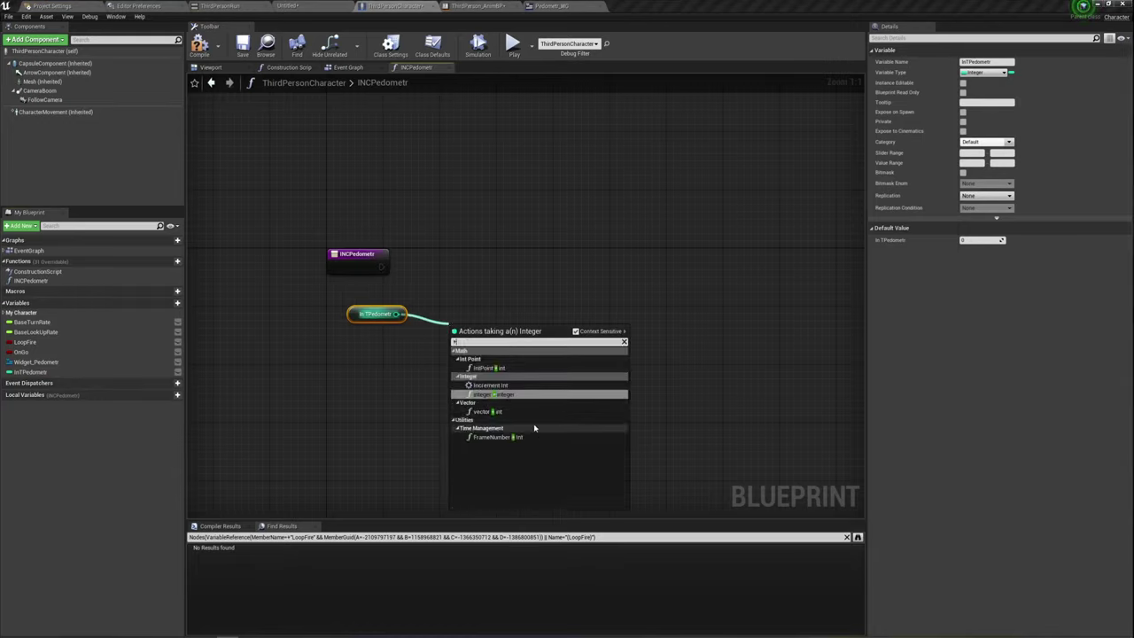
click(468, 403)
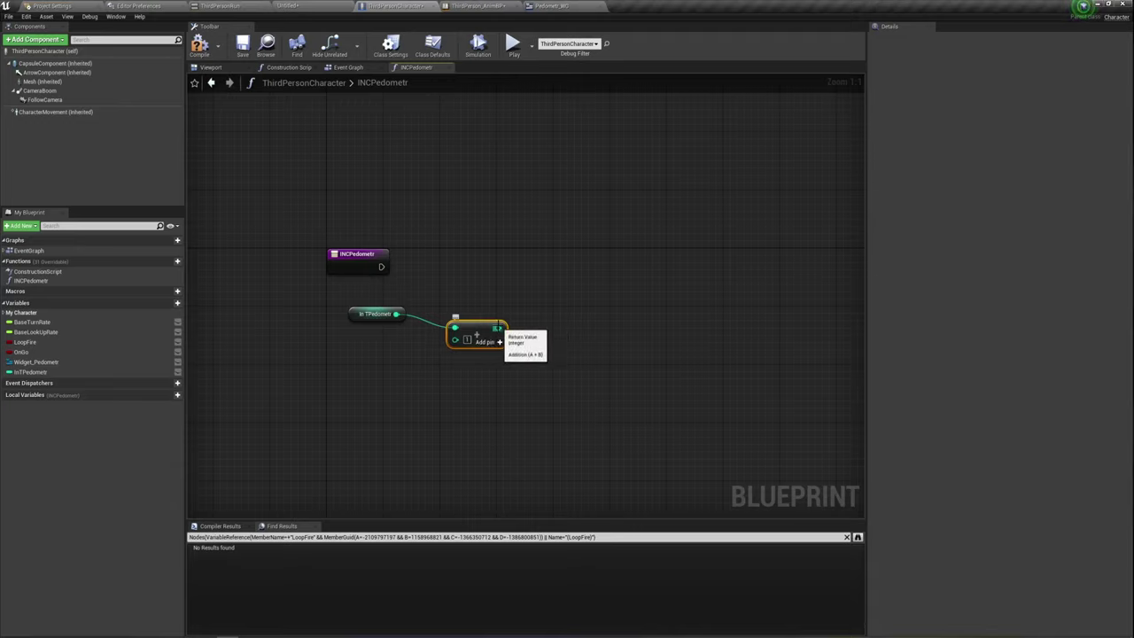
mouse_move(30, 372)
alt+mouse_down()
mouse_move(427, 267)
mouse_move(578, 265)
alt+mouse_up()
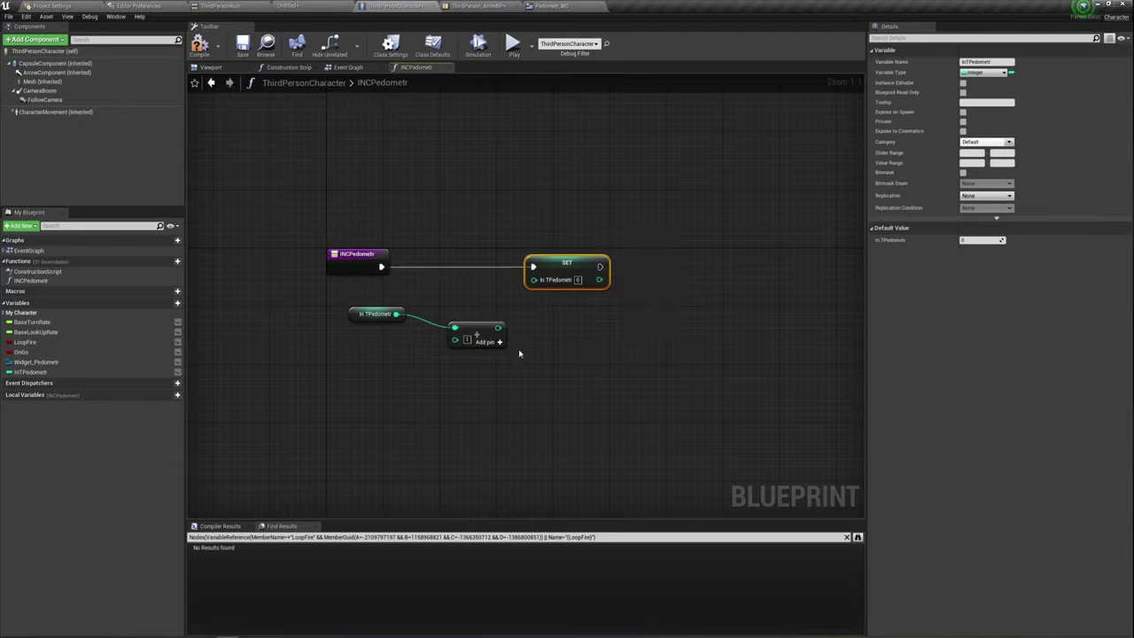
drag(497, 329, 533, 279)
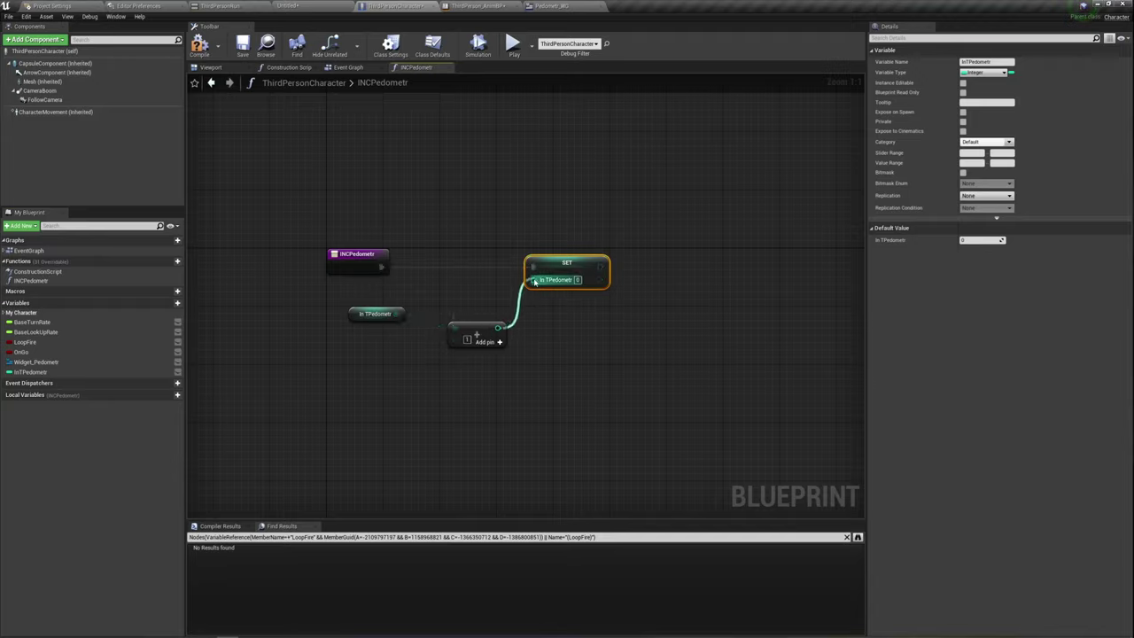
click(540, 363)
click(200, 45)
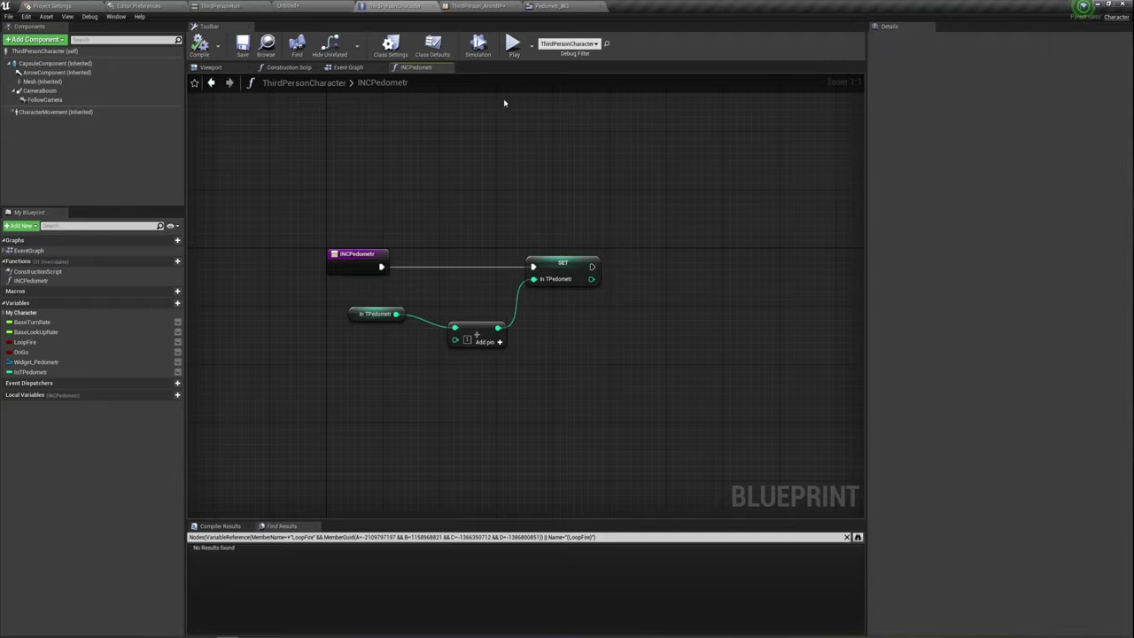
click(478, 6)
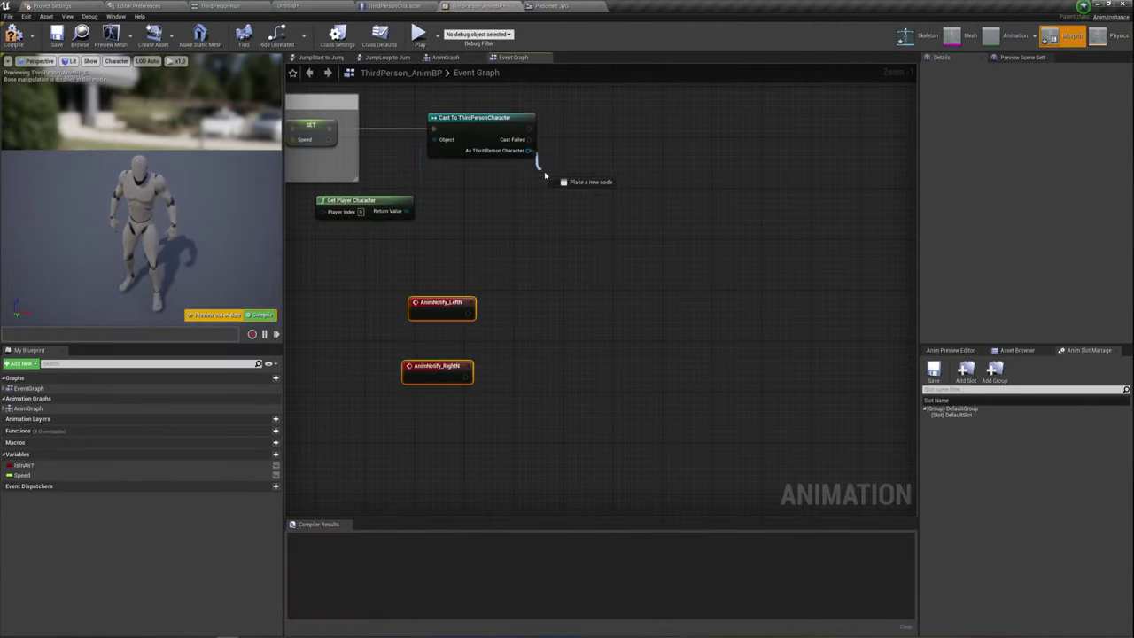
Step: Make AnimNotify_LeftN call INCPedometr on the cast ThirdPersonCharacter
drag(528, 150, 560, 188)
click(393, 6)
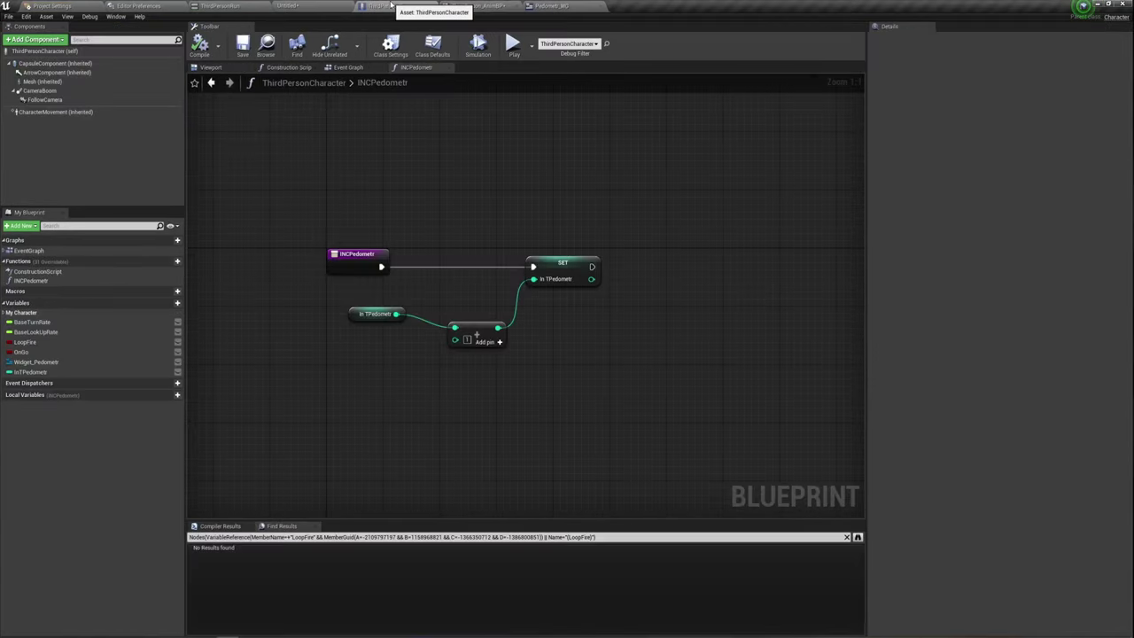
click(501, 8)
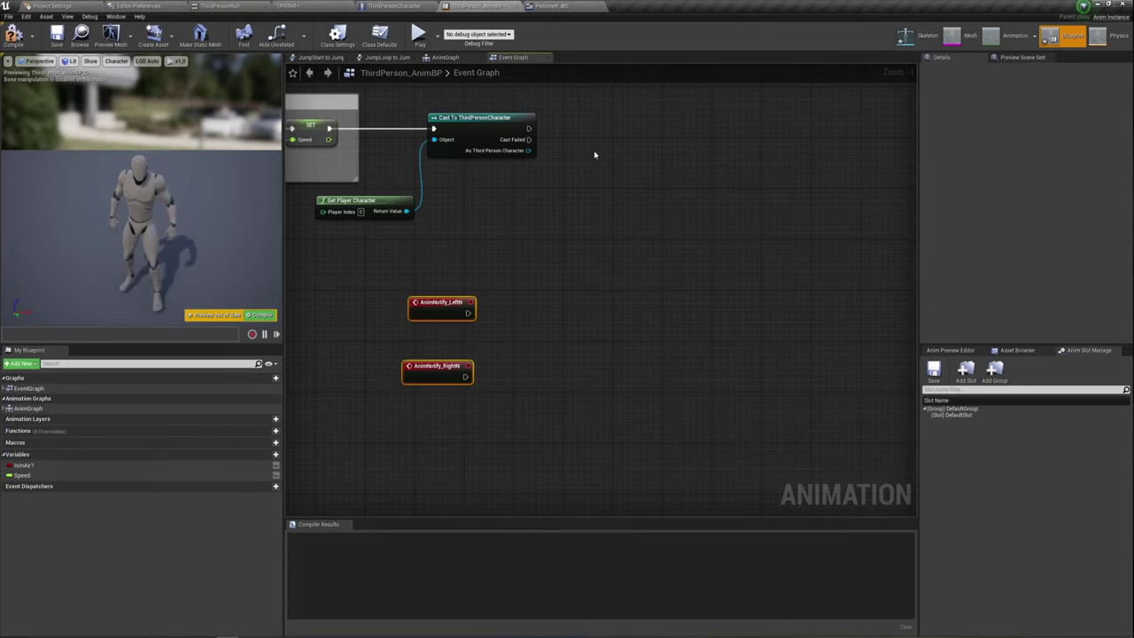
drag(528, 150, 600, 230)
text(i)
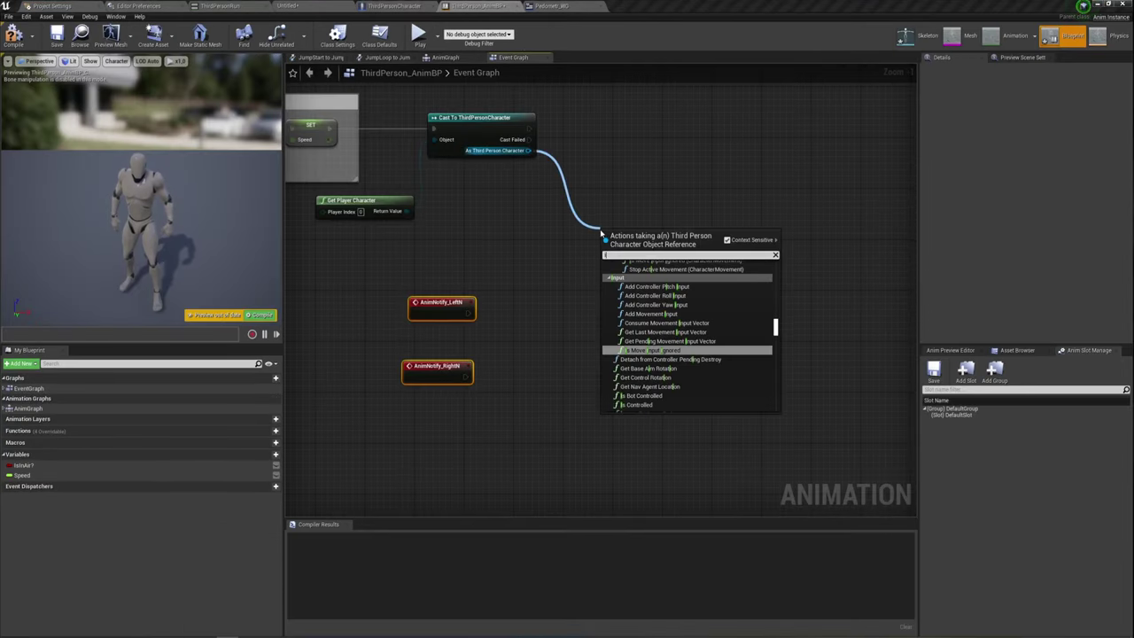
text(nc)
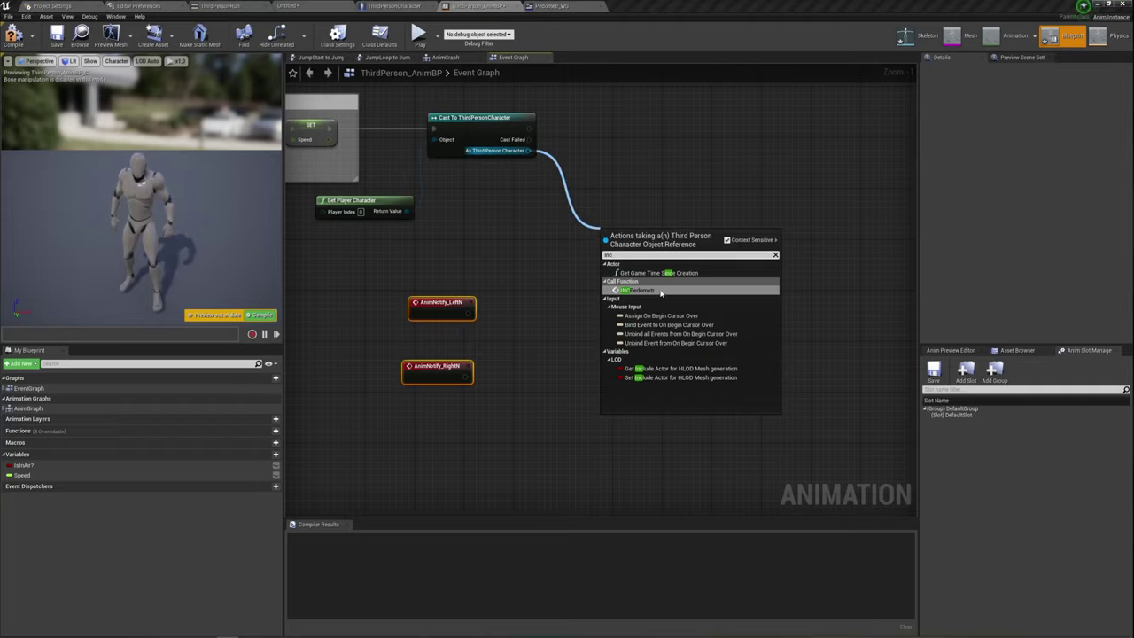
click(637, 290)
mouse_move(635, 235)
mouse_down()
mouse_move(653, 274)
mouse_move(690, 287)
mouse_up()
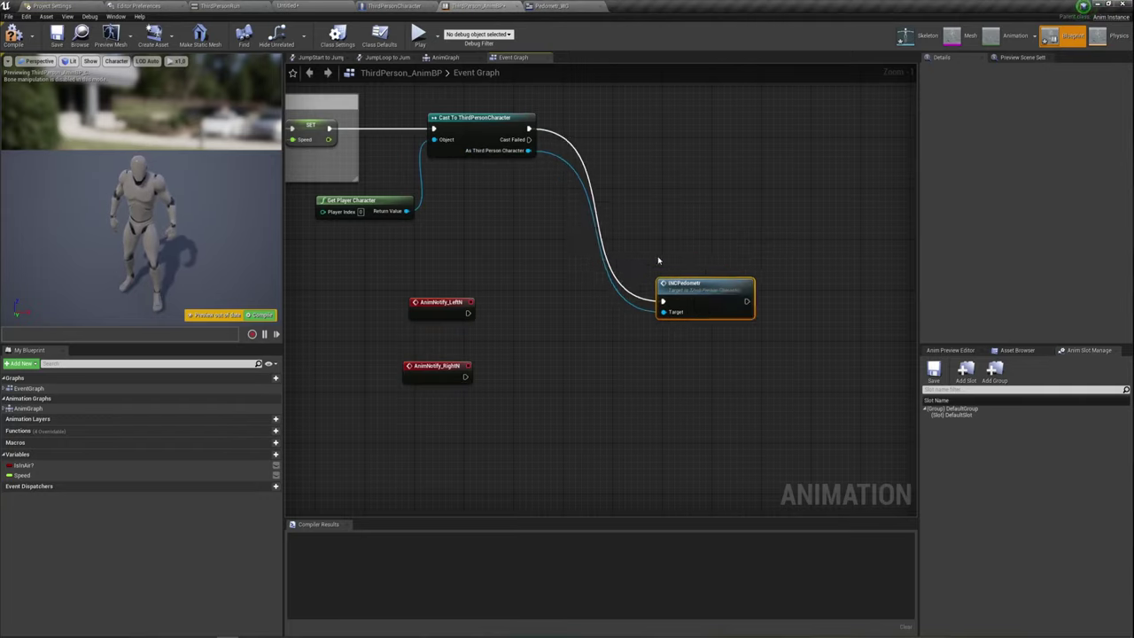
alt+click(599, 224)
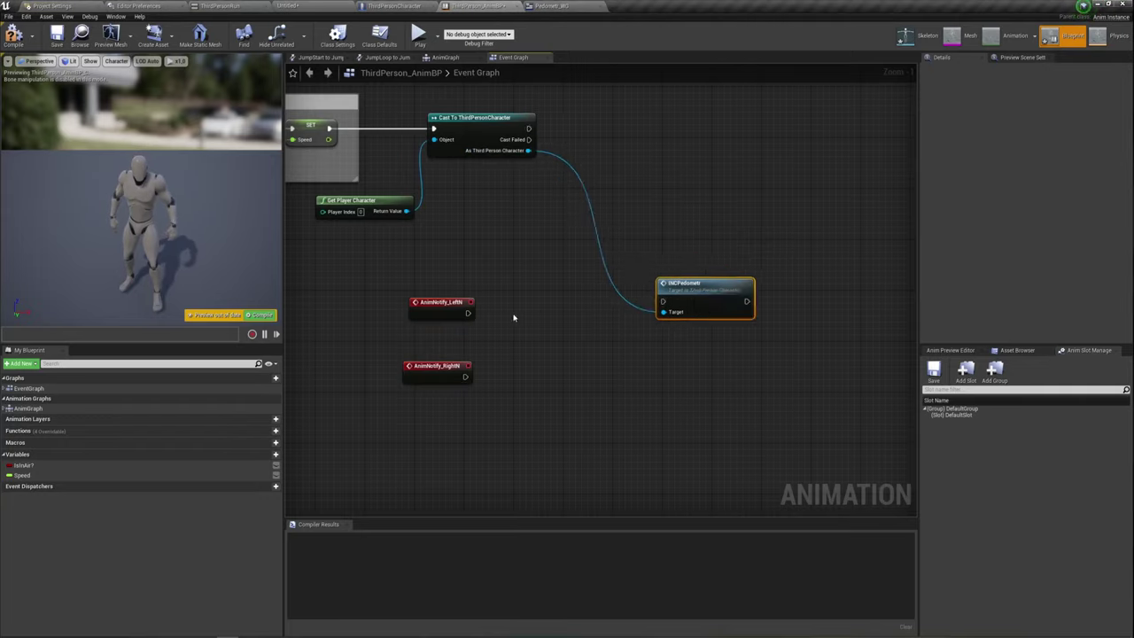
drag(468, 313, 657, 315)
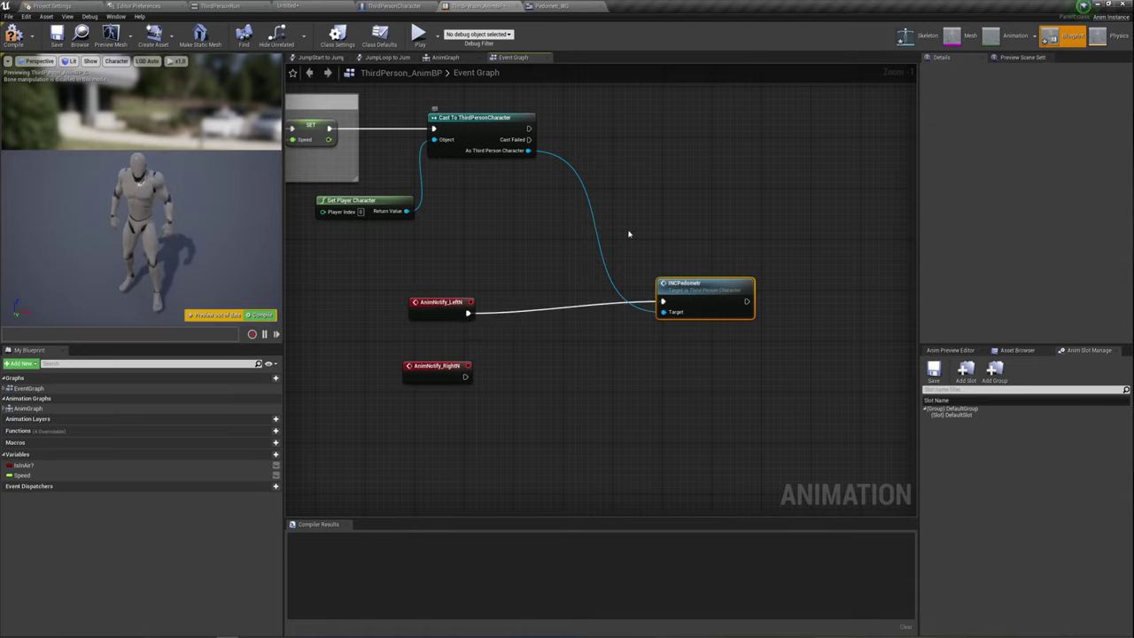
drag(704, 285, 705, 298)
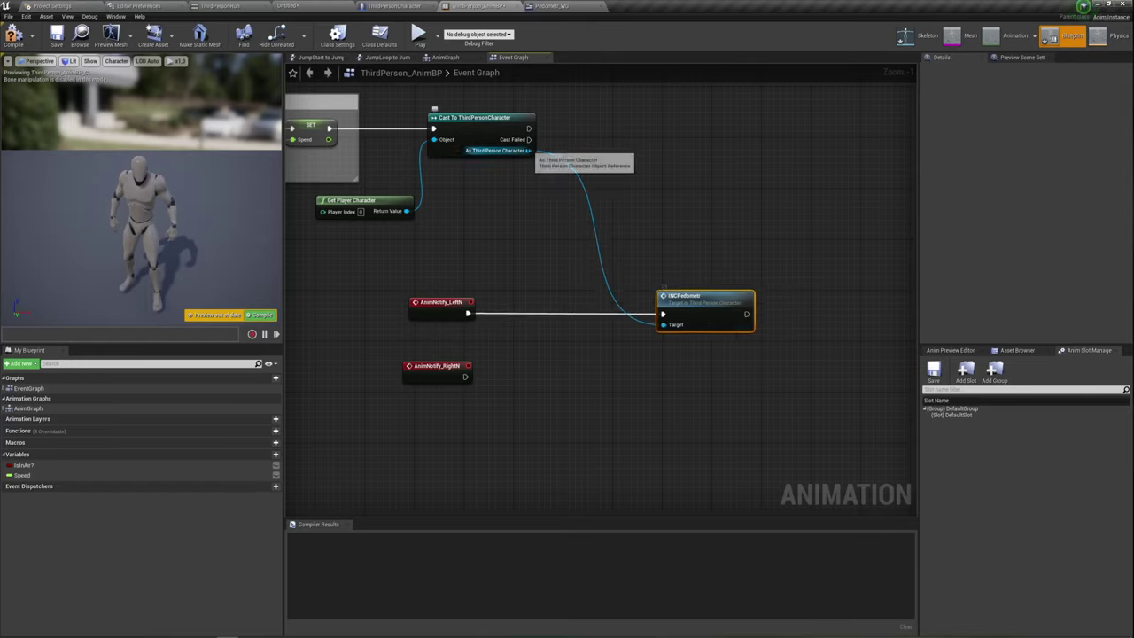
Step: Add a second INCPedometr call on the character, triggered by AnimNotify_RightN
drag(529, 150, 694, 390)
text(in)
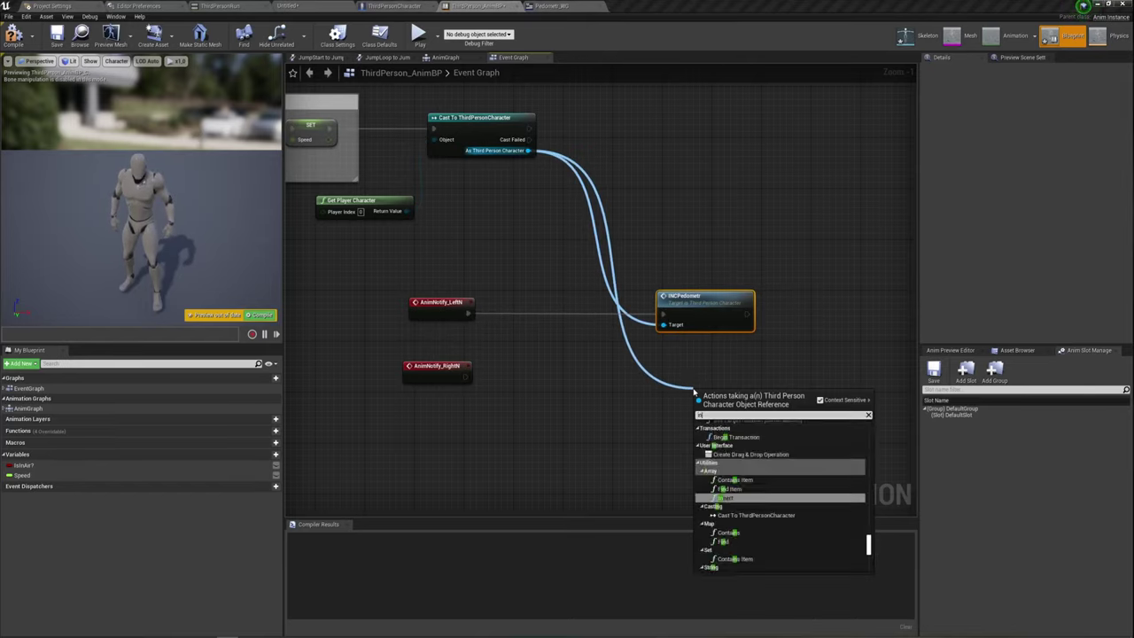
text(c)
click(731, 451)
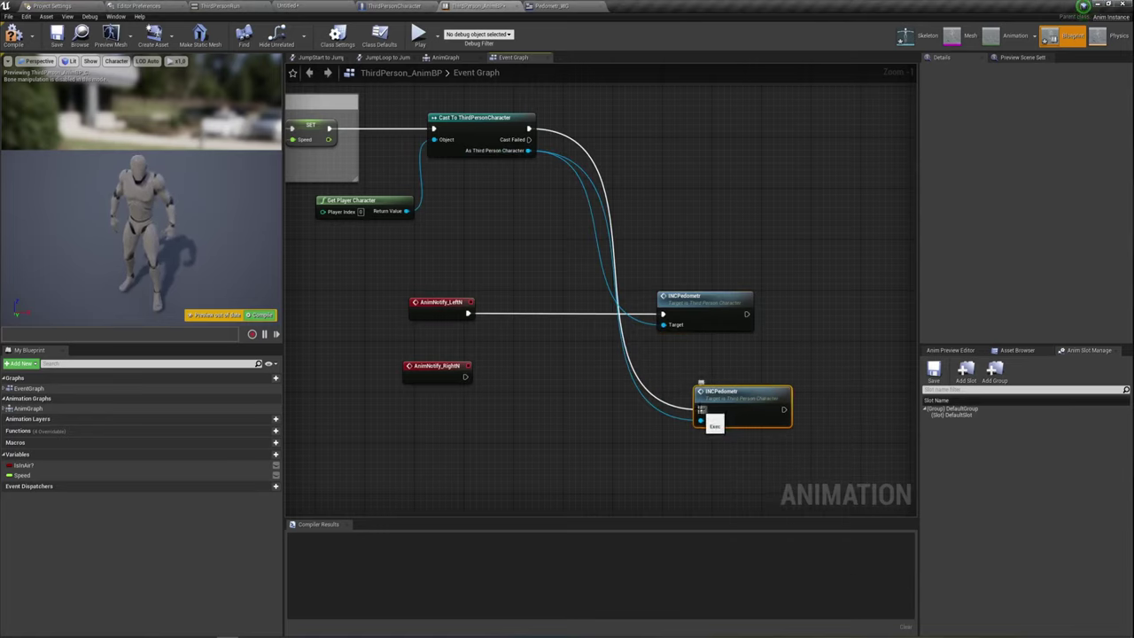
alt+click(700, 409)
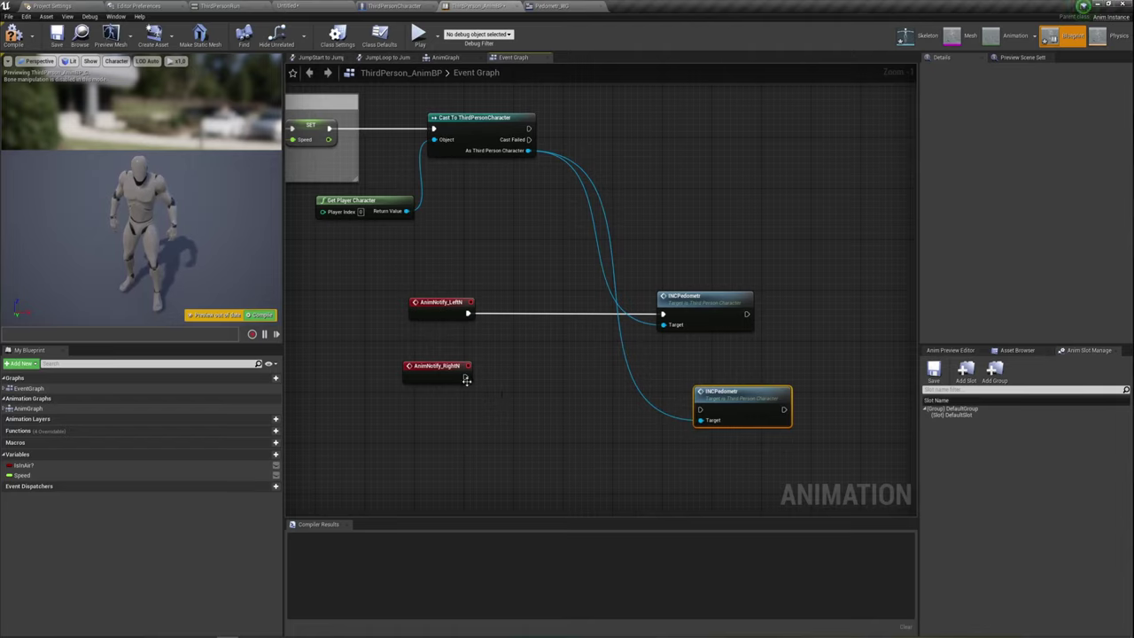
mouse_move(466, 378)
mouse_down()
mouse_move(700, 409)
mouse_move(668, 352)
mouse_up()
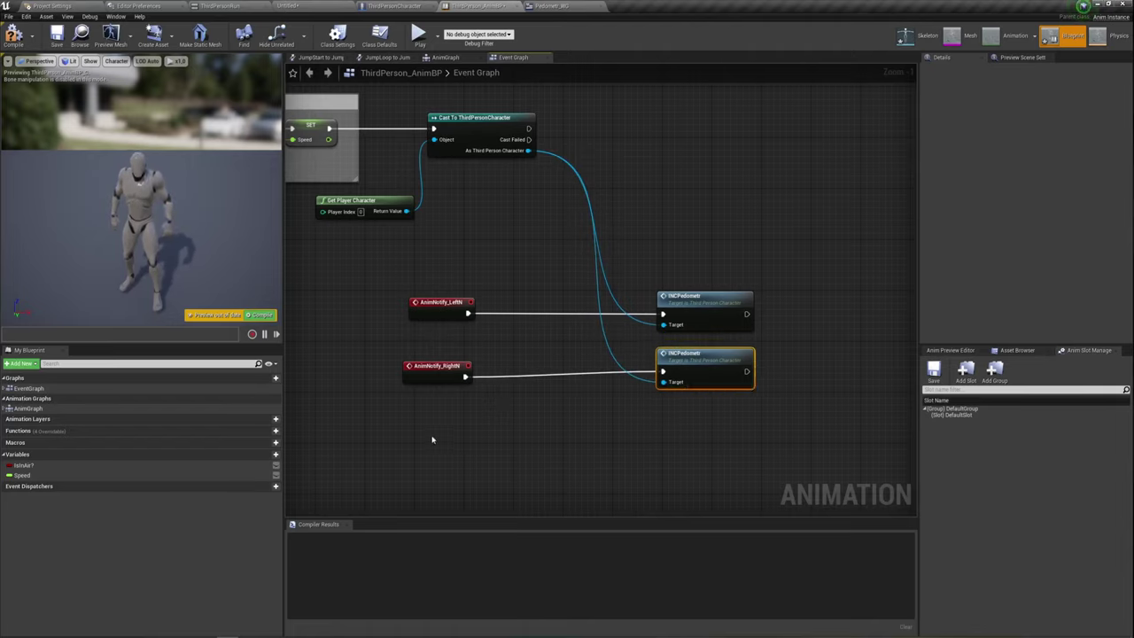
drag(394, 431, 678, 355)
drag(440, 371, 444, 364)
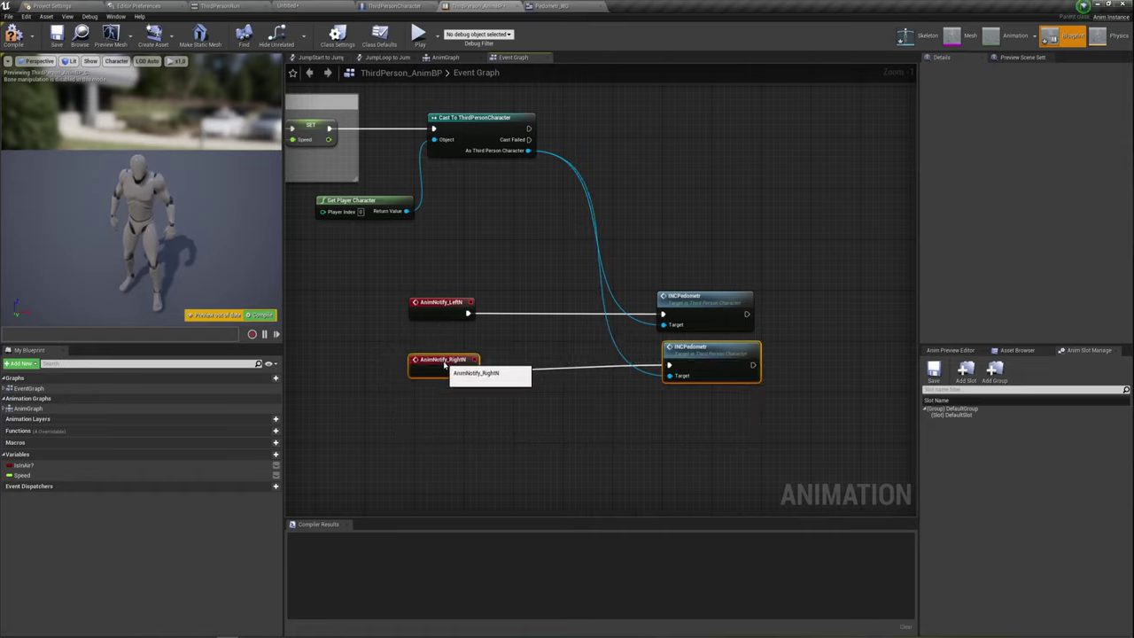
Step: Compile and save ThirdPerson_AnimBP with both notify calls in place
click(556, 488)
click(14, 36)
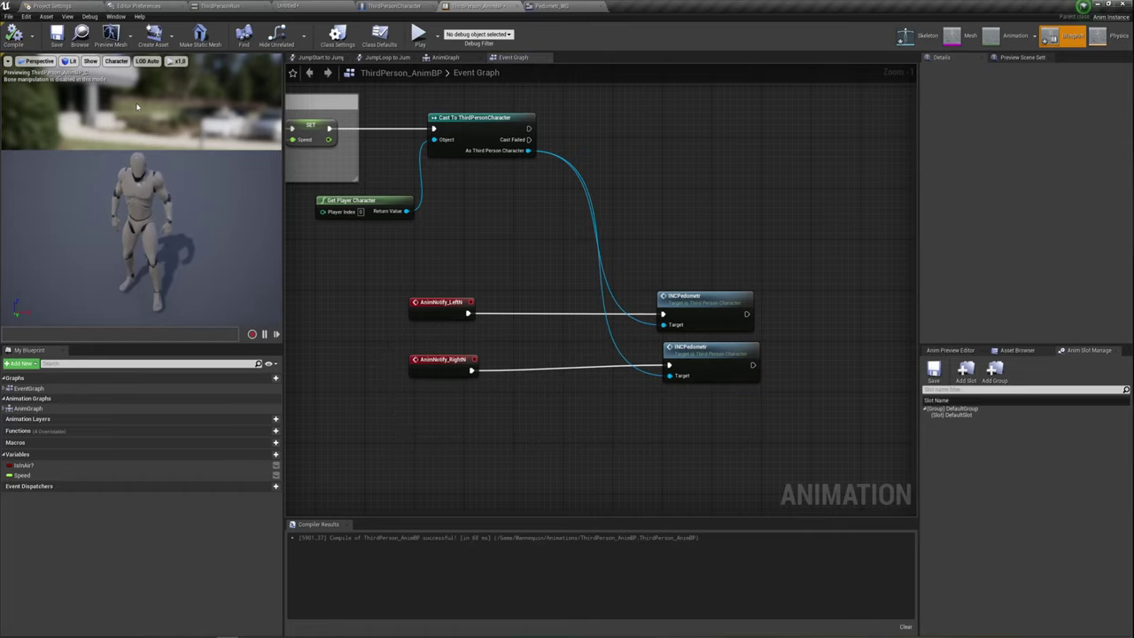
drag(424, 237, 731, 423)
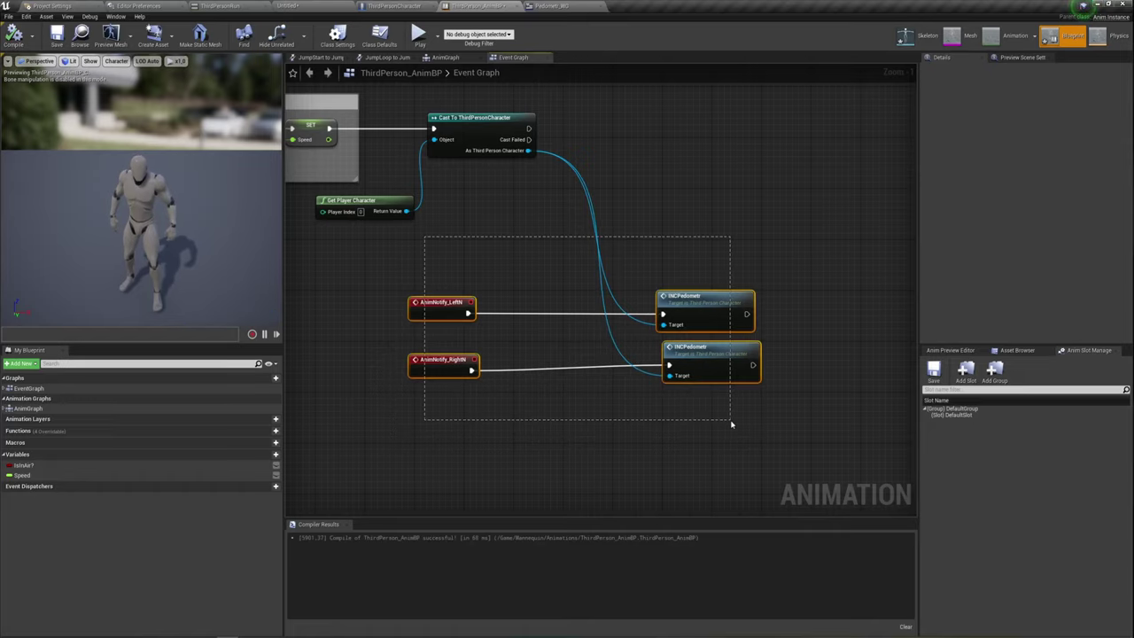
click(536, 239)
right_drag(567, 253, 629, 281)
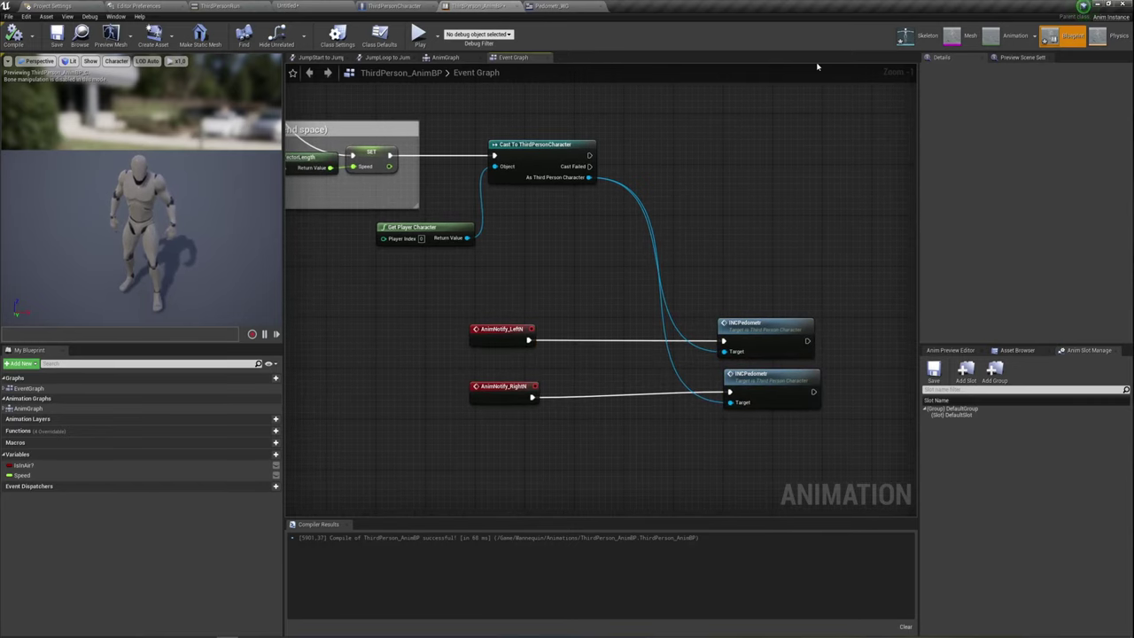
click(57, 36)
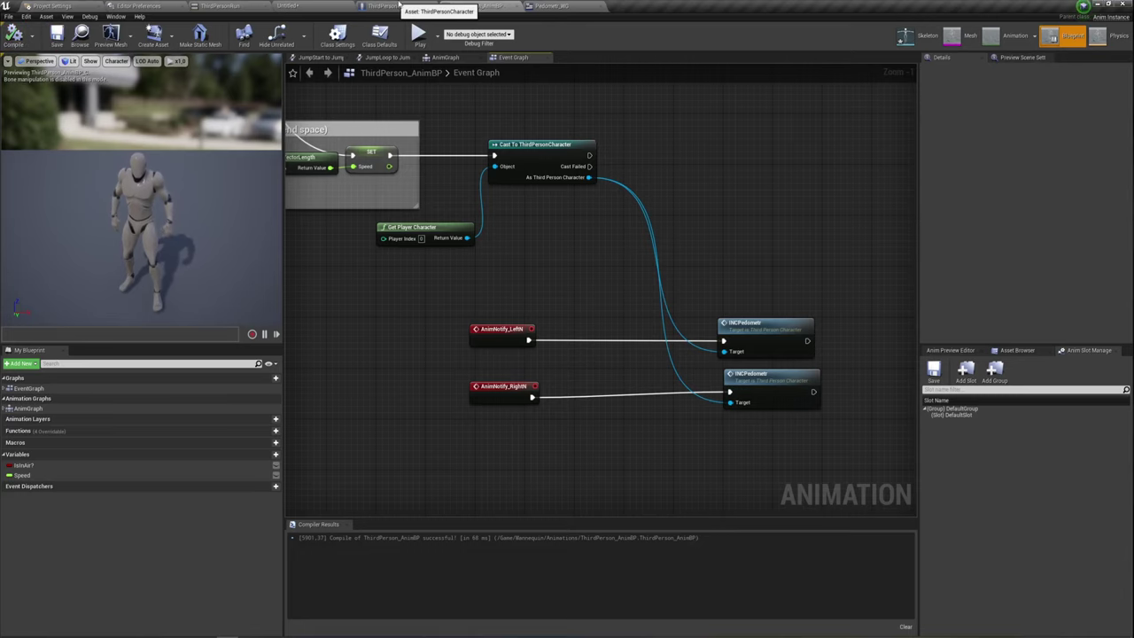
click(401, 5)
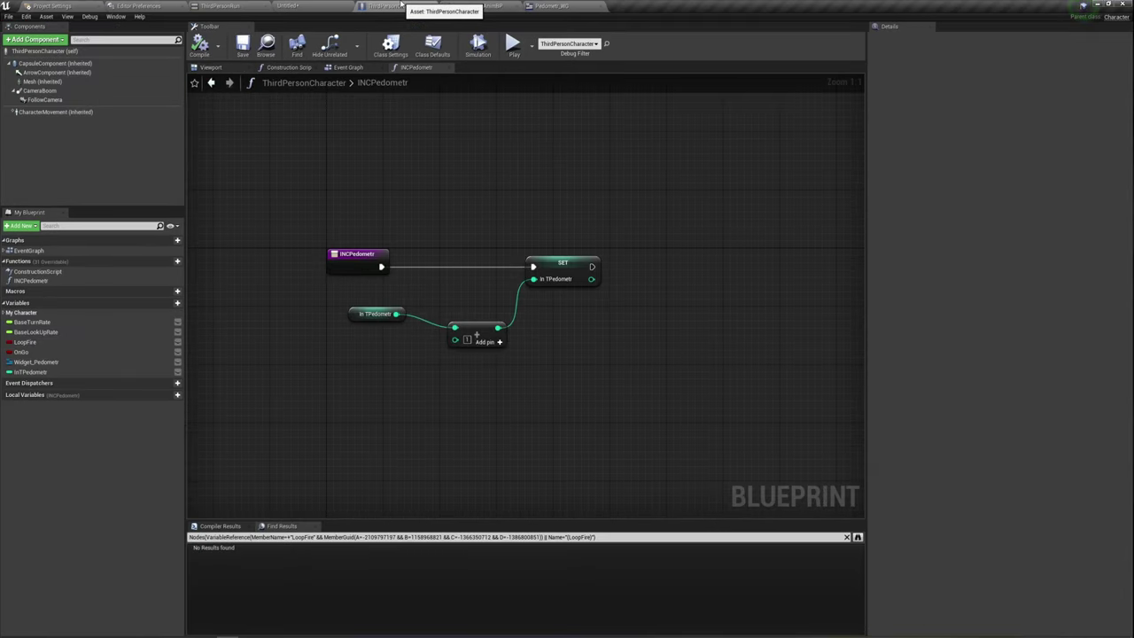
Step: In the character's Event Graph, move Event BeginPlay and Sequence down and left
click(360, 71)
drag(257, 241, 478, 149)
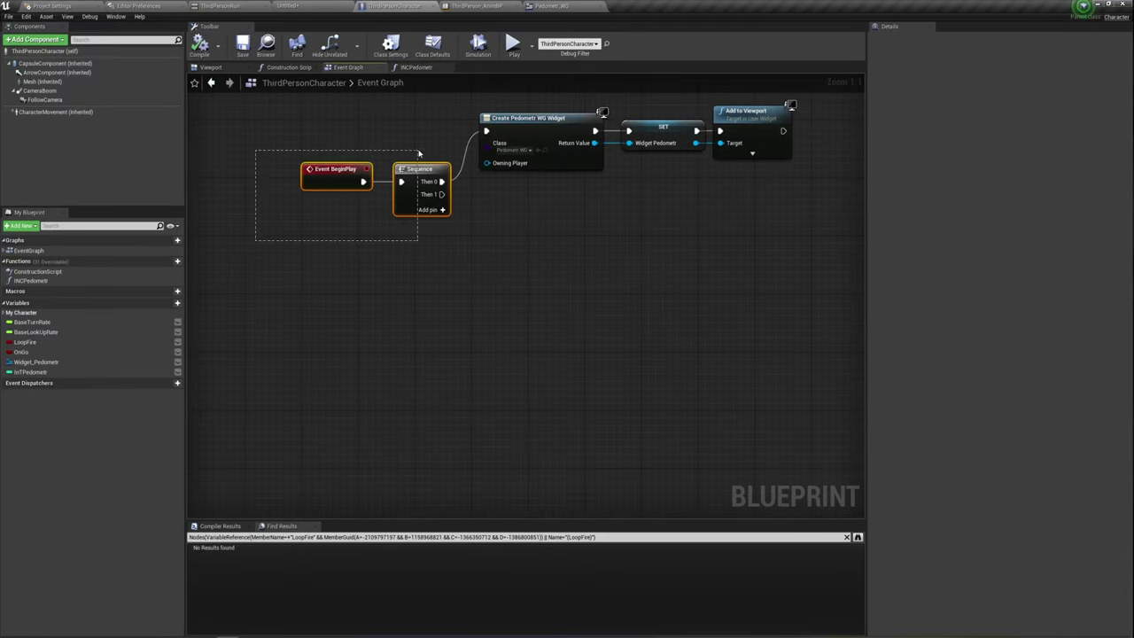
drag(416, 183, 395, 233)
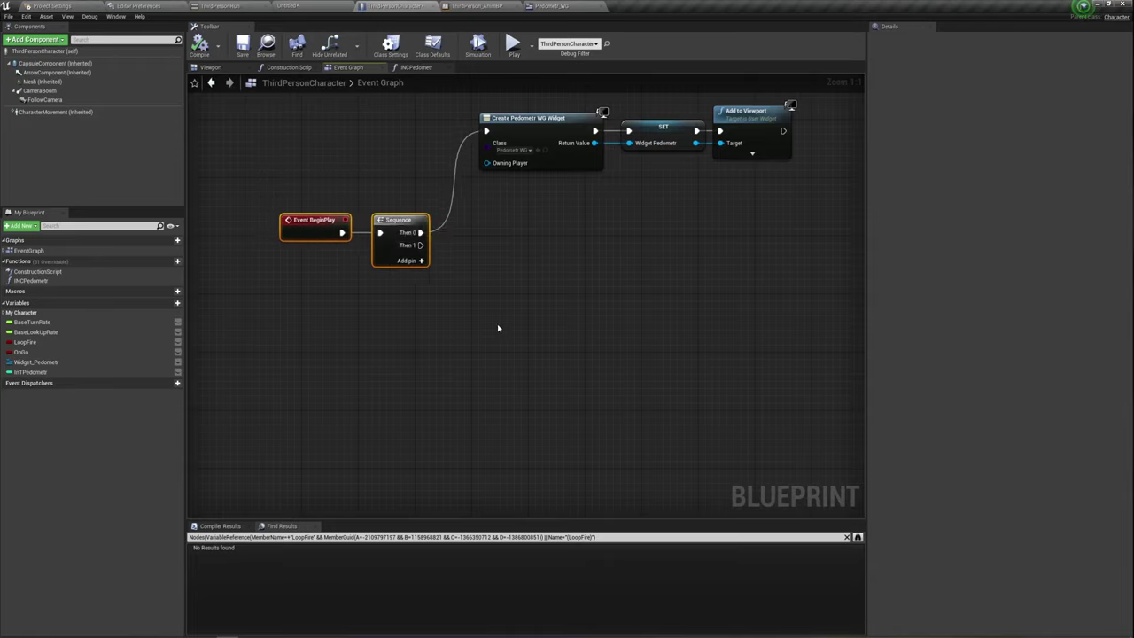
right_click(289, 411)
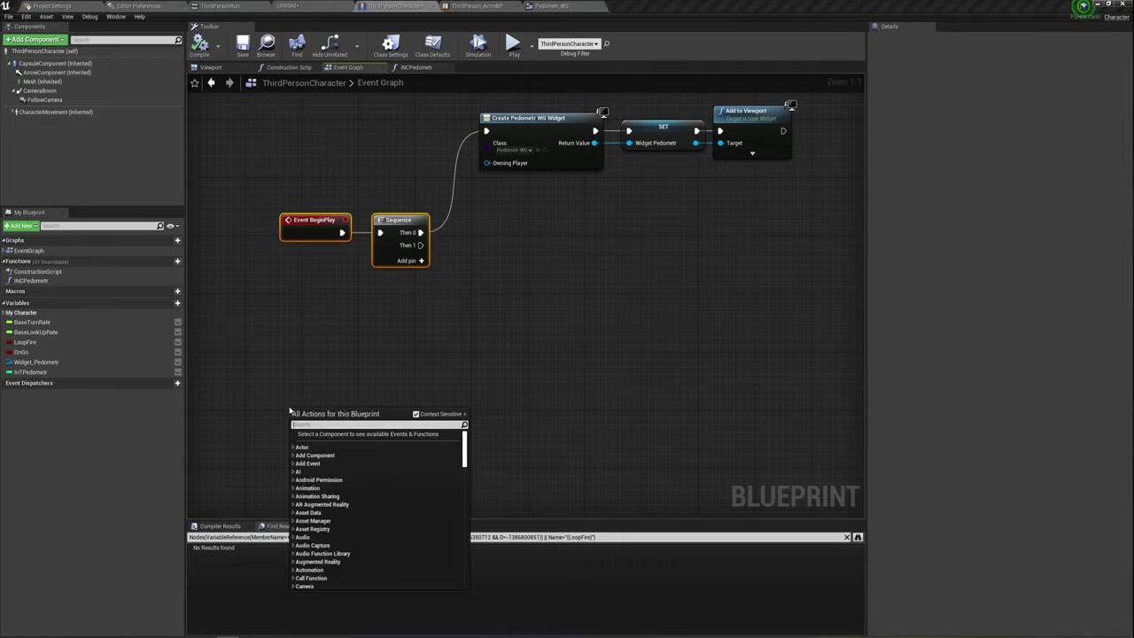
text(eve)
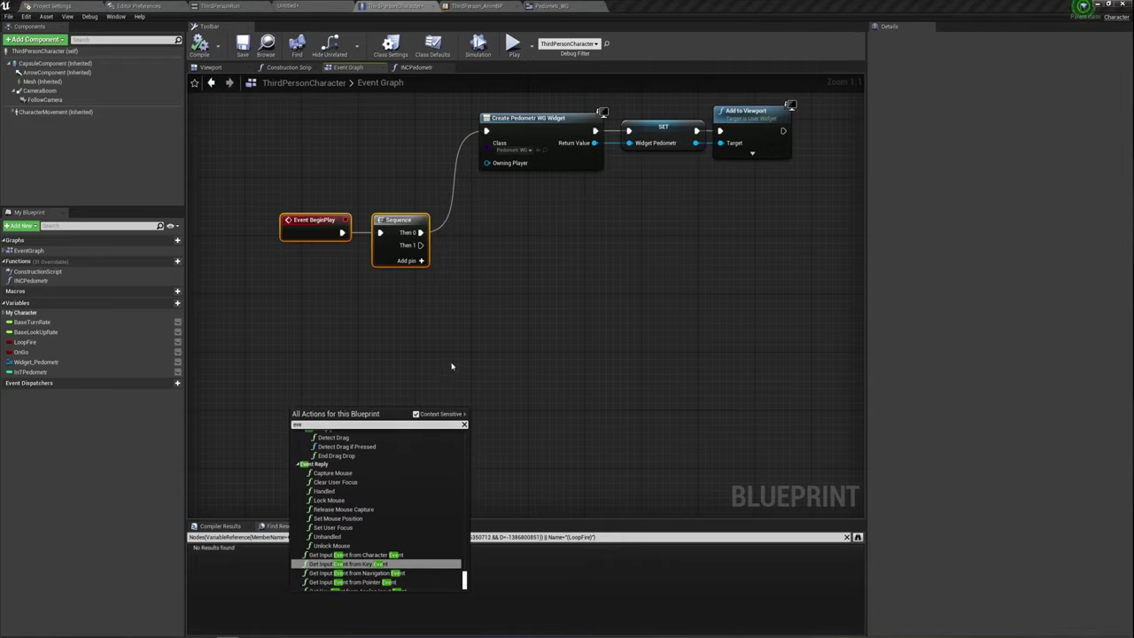
text(nt)
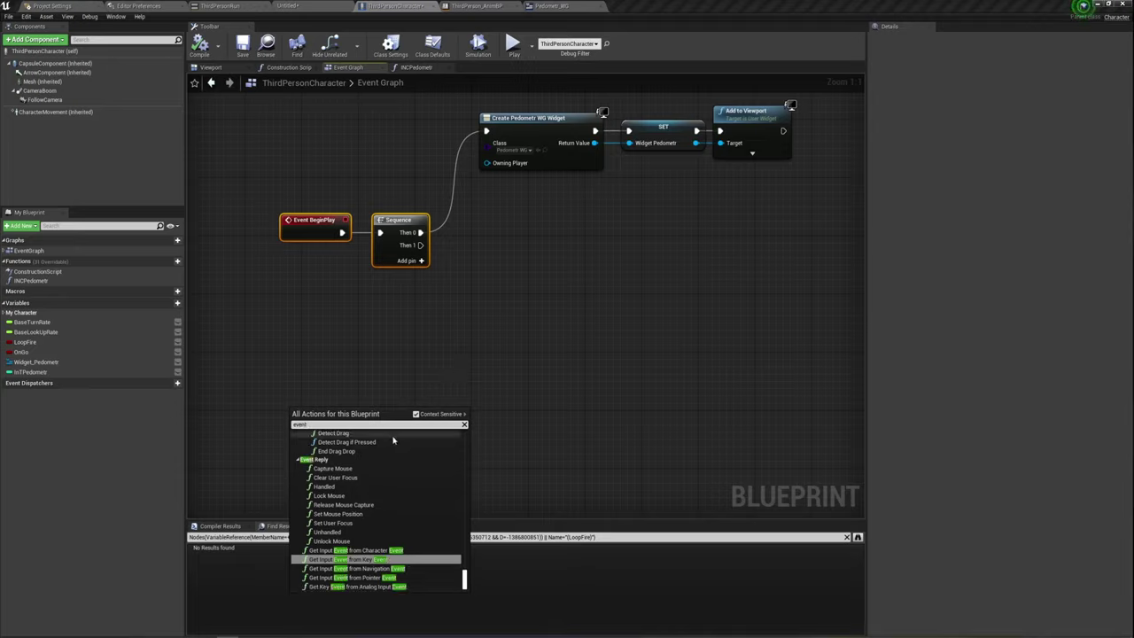
scroll(361, 527, up, 3)
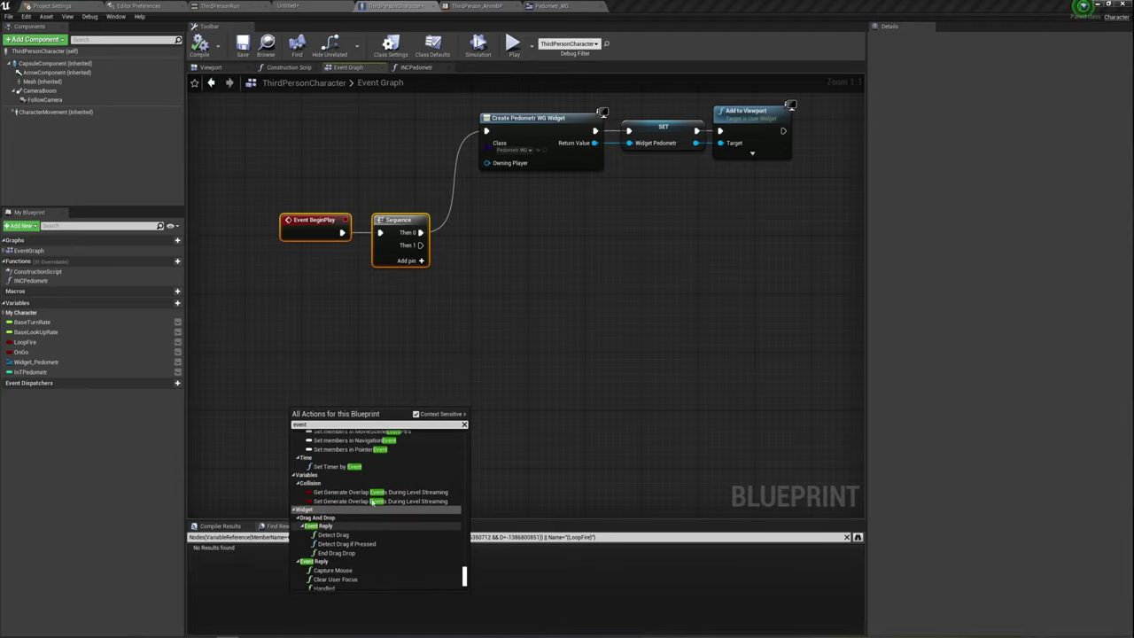
click(433, 375)
Step: Add a Set Timer by Event node driven by Sequence's Then 1 pin
drag(420, 245, 516, 255)
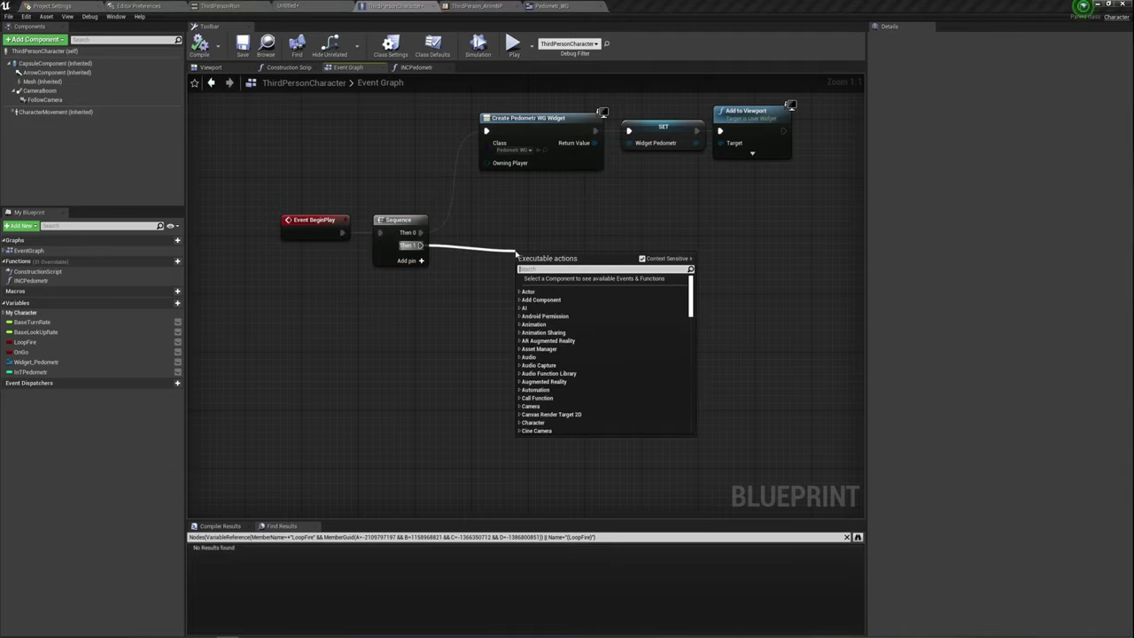
text(f)
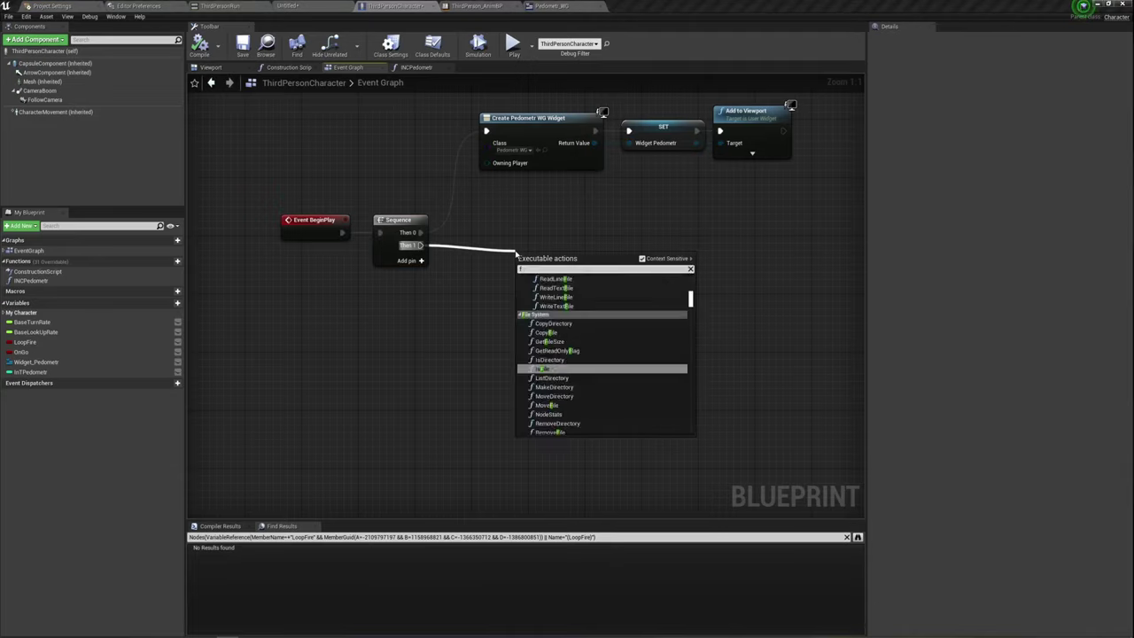
key(BackSpace)
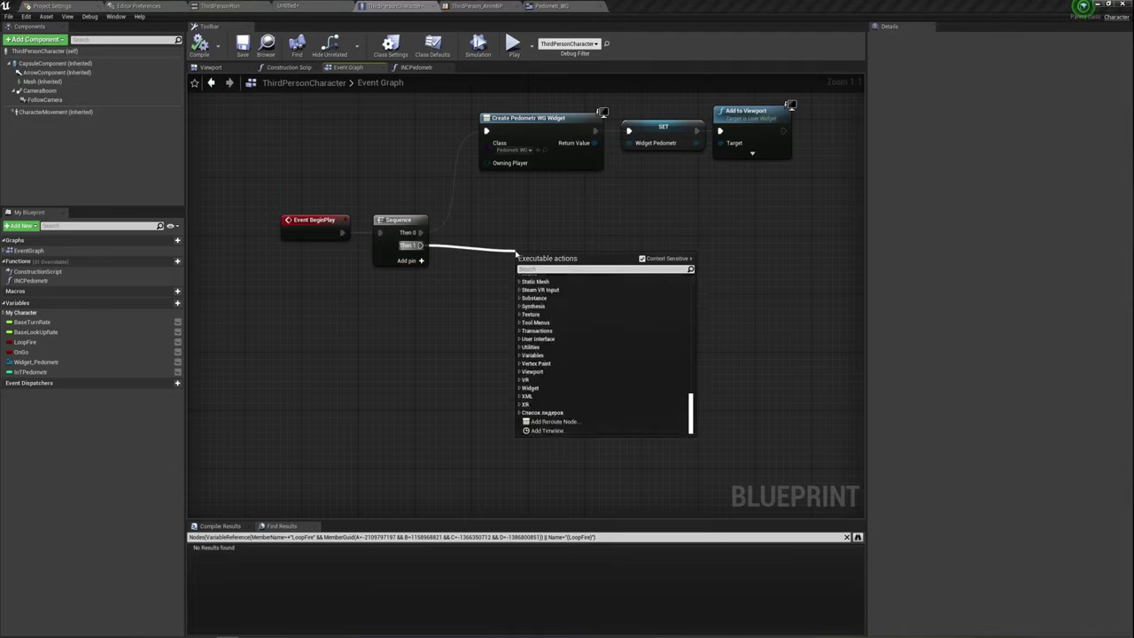
text(time)
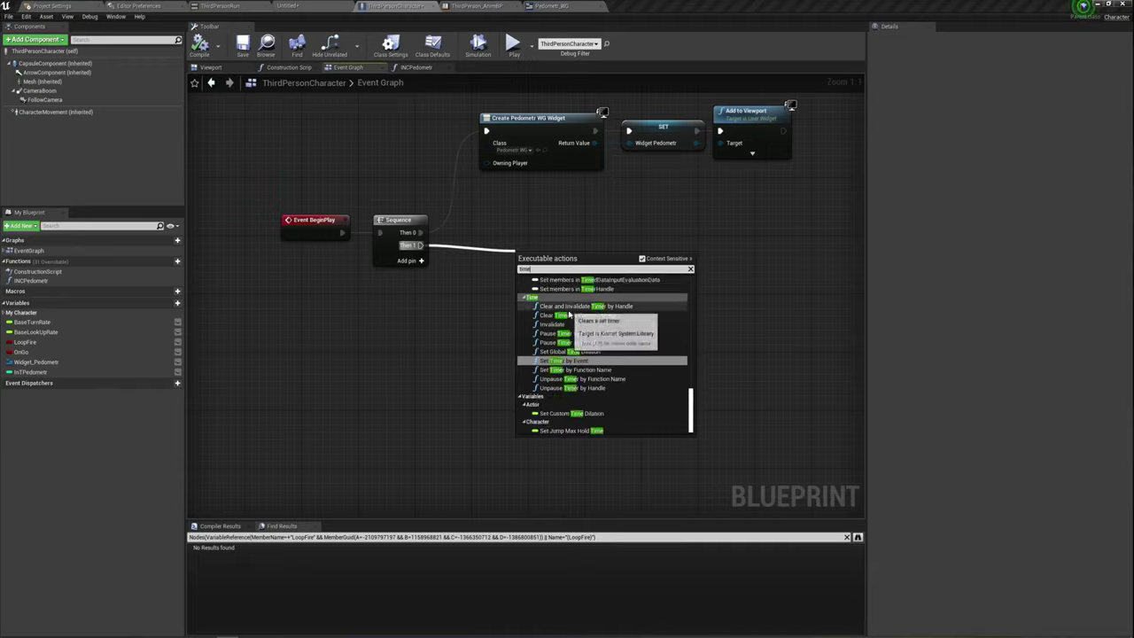
click(570, 361)
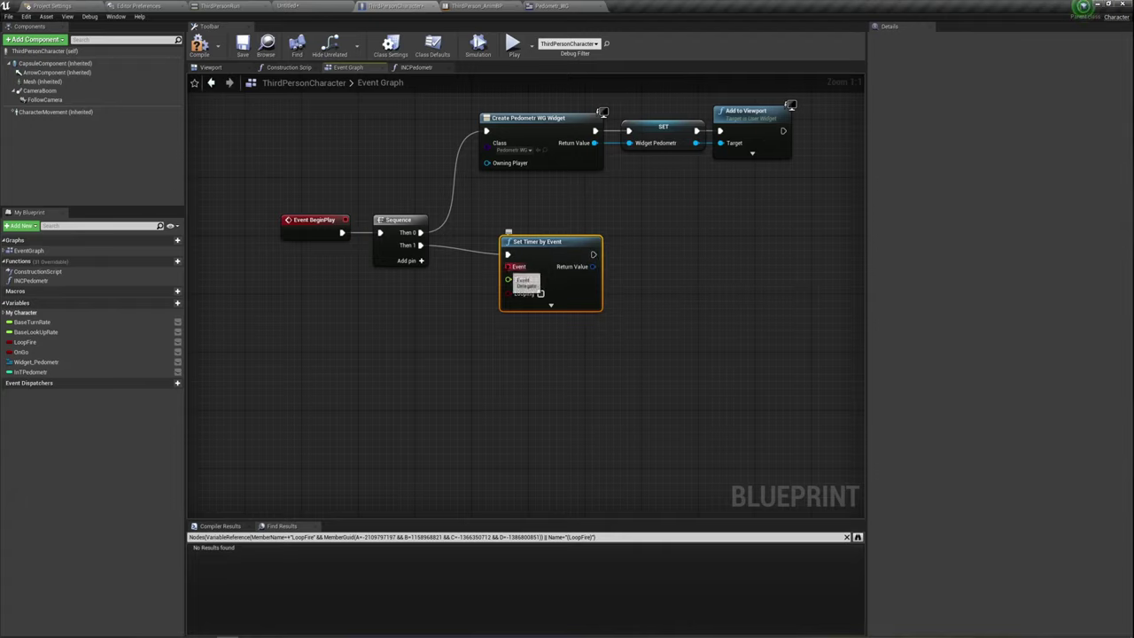
Step: Bind the timer's Event pin to a new custom event and clear its default name
drag(507, 267, 467, 360)
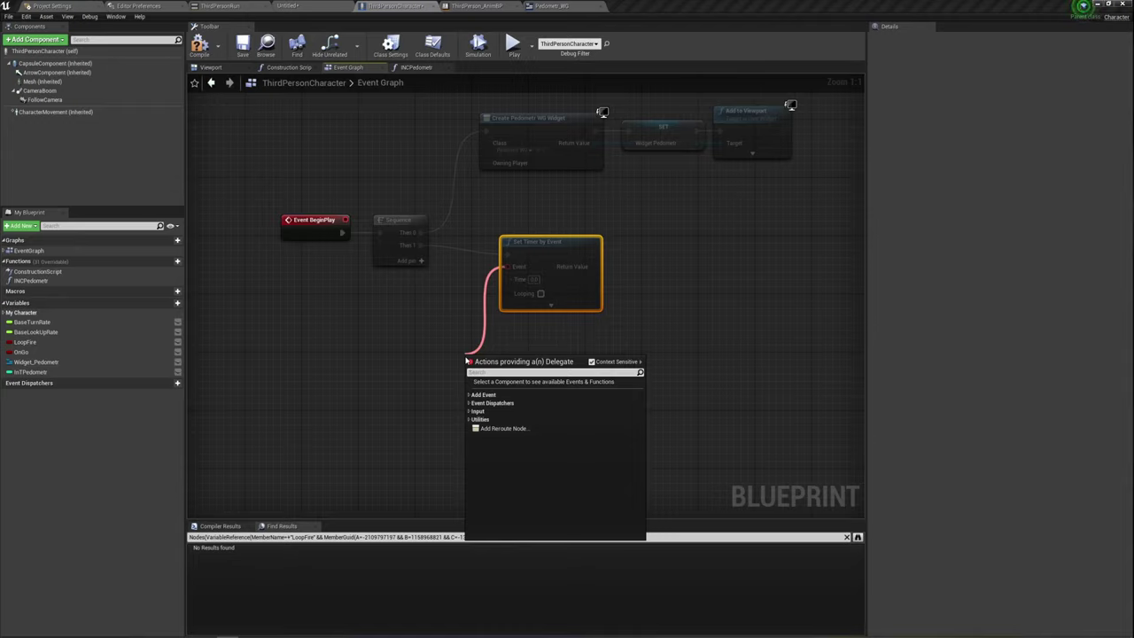
text(cu)
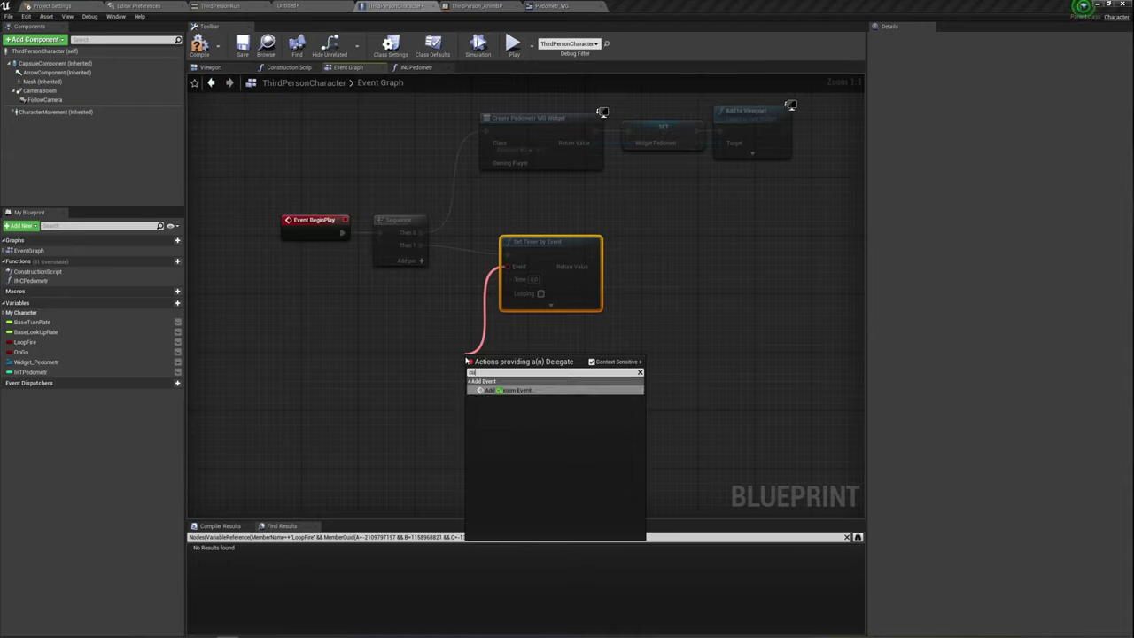
key(Return)
key(BackSpace)
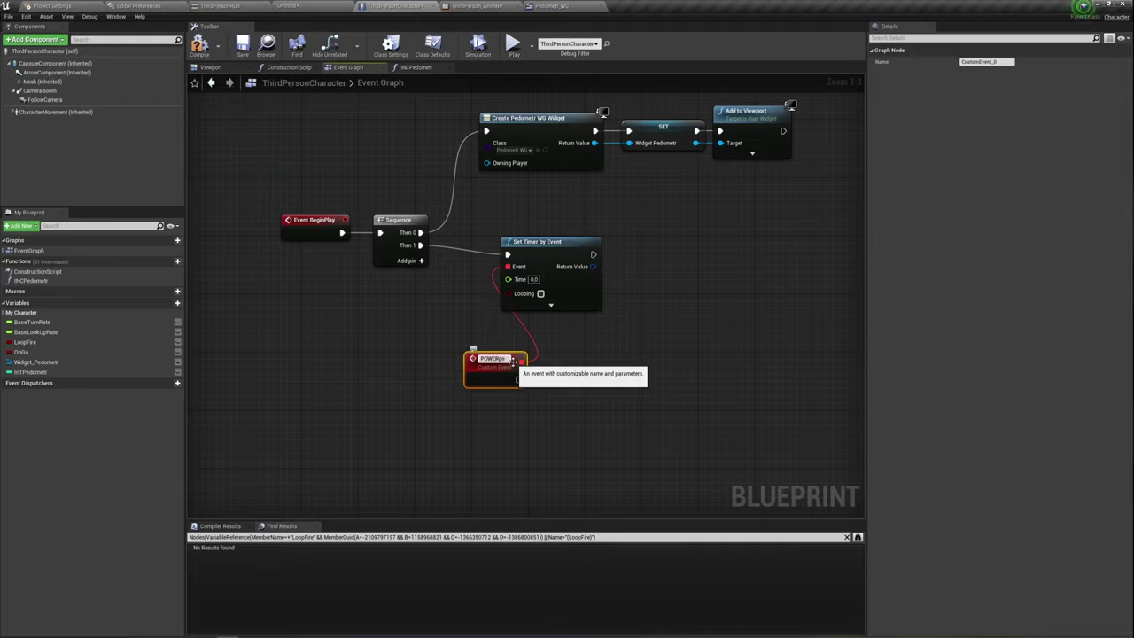
Step: Name the custom event POWERpedometr and move its node left
text(o)
text(metr)
key(Return)
drag(510, 362, 445, 362)
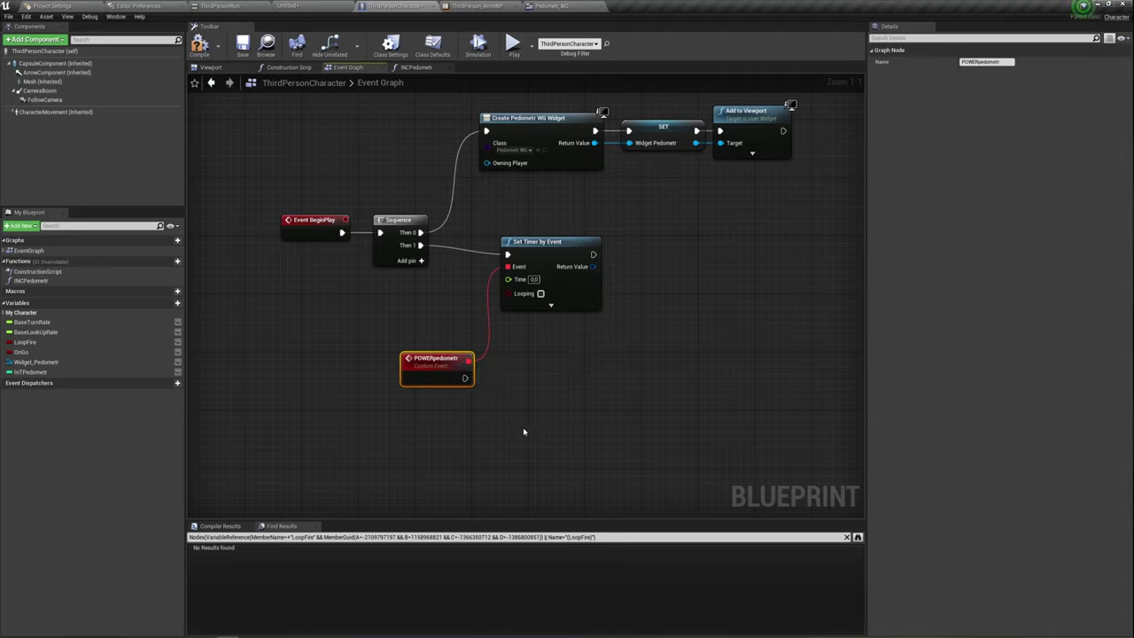
Step: Set the Set Timer by Event Time to 1 and enable Looping
right_drag(523, 432, 512, 371)
click(523, 220)
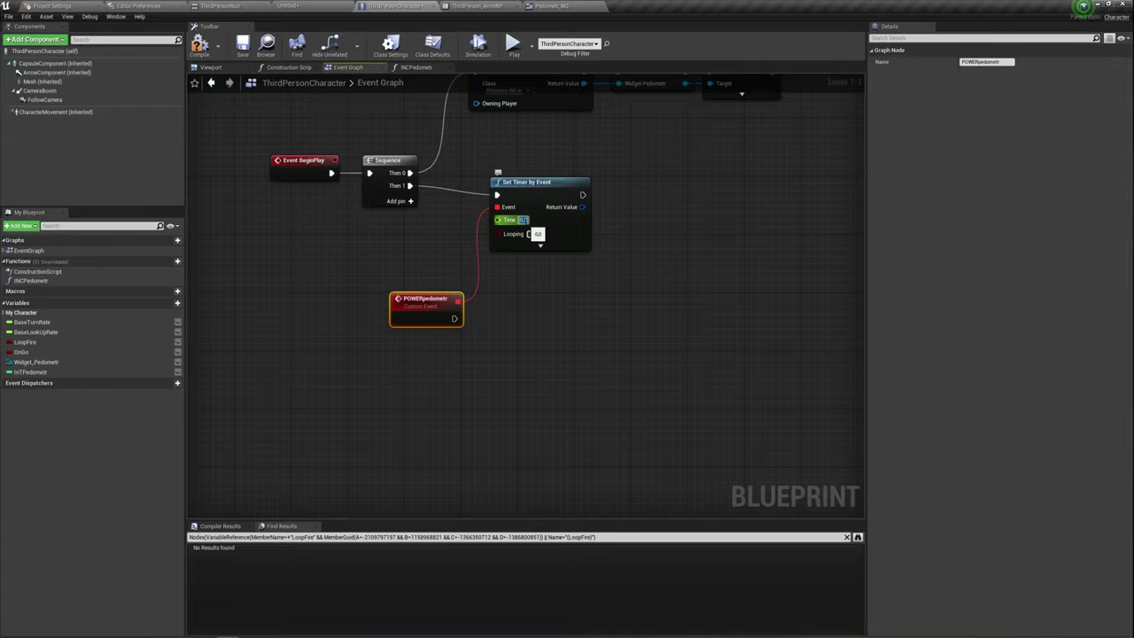
text(1)
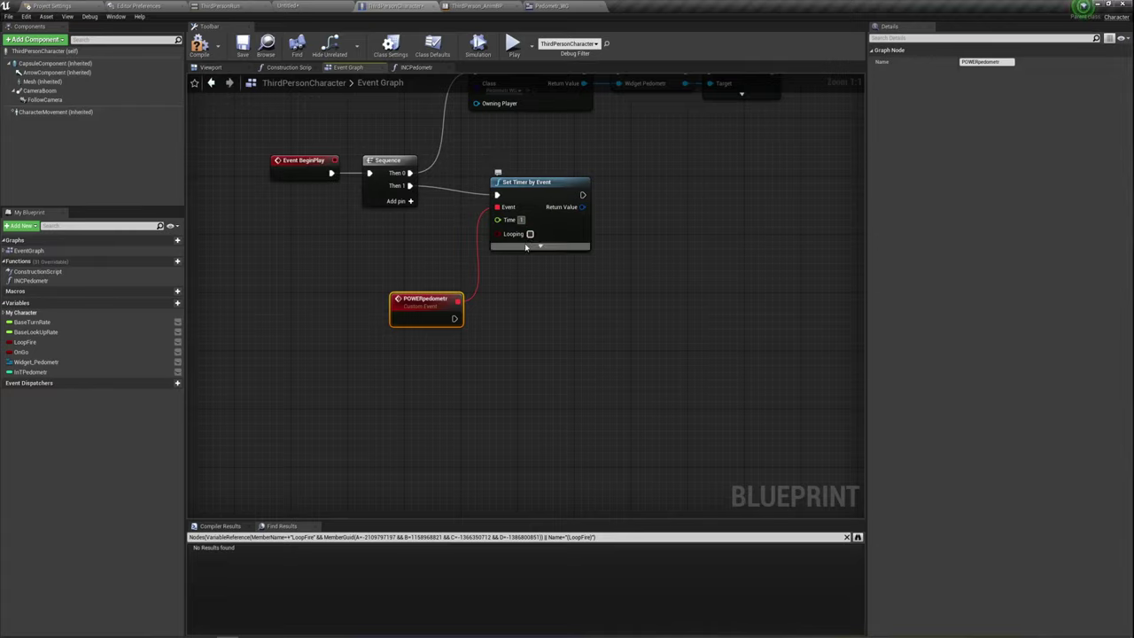
click(530, 234)
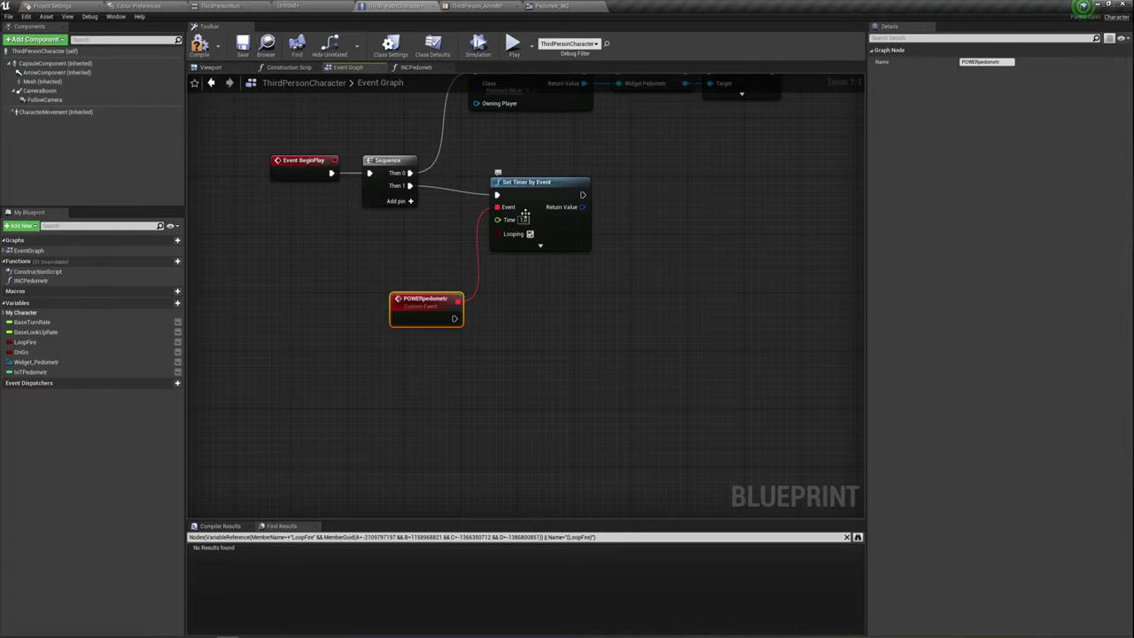
Step: Wire the timer's Event pin to POWERpedometr and place an INCPedometr call after it
right_drag(537, 238, 519, 199)
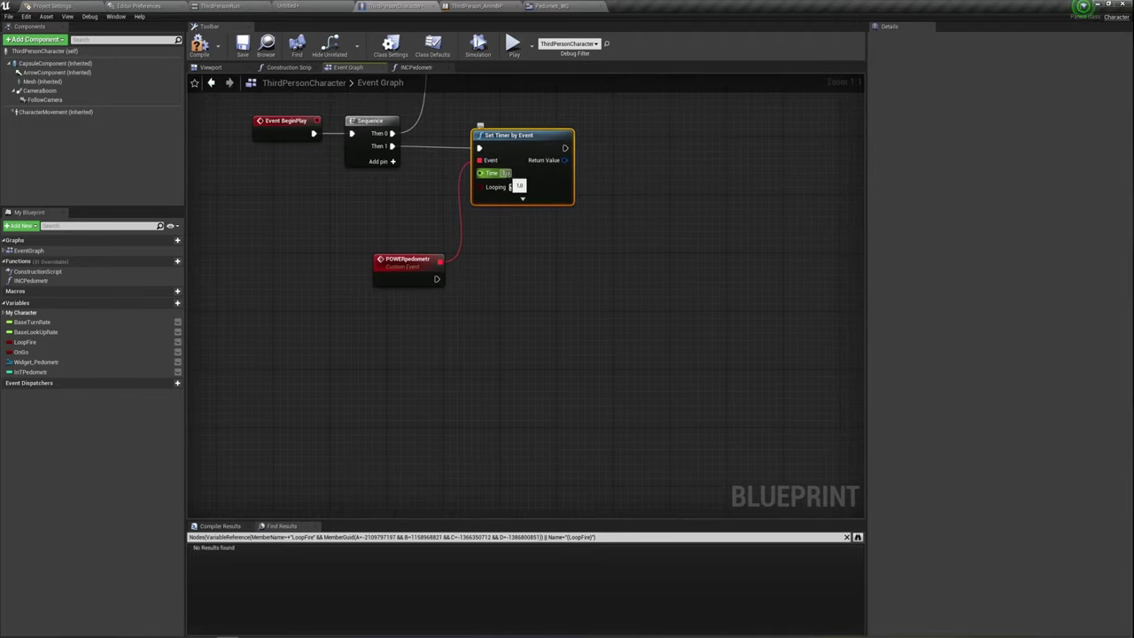
right_drag(500, 309, 460, 301)
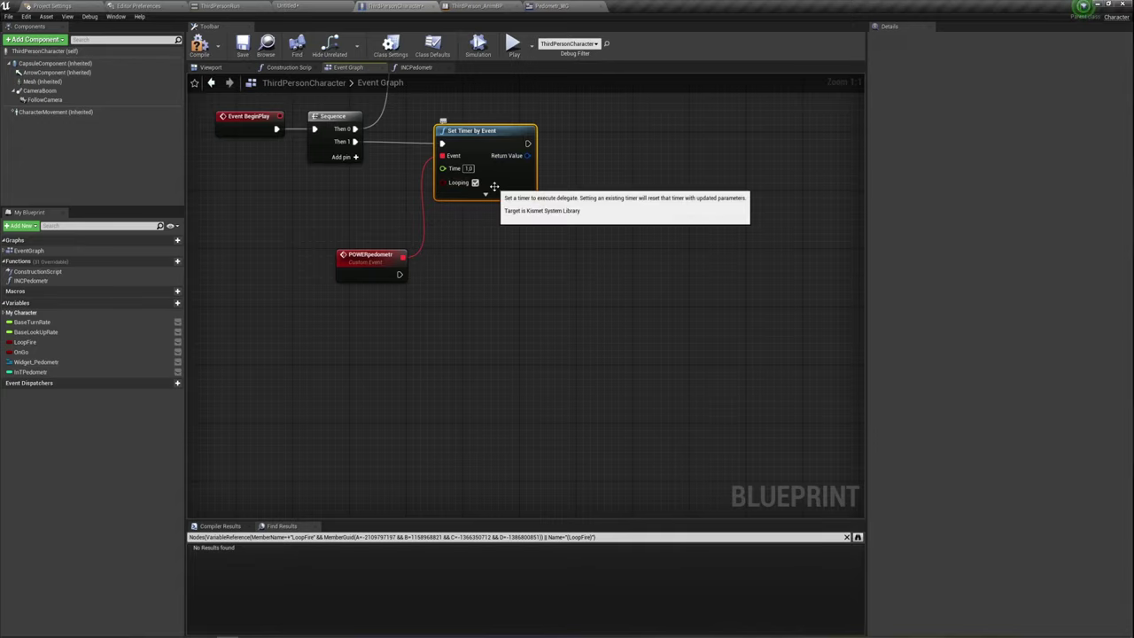
right_drag(486, 271, 491, 298)
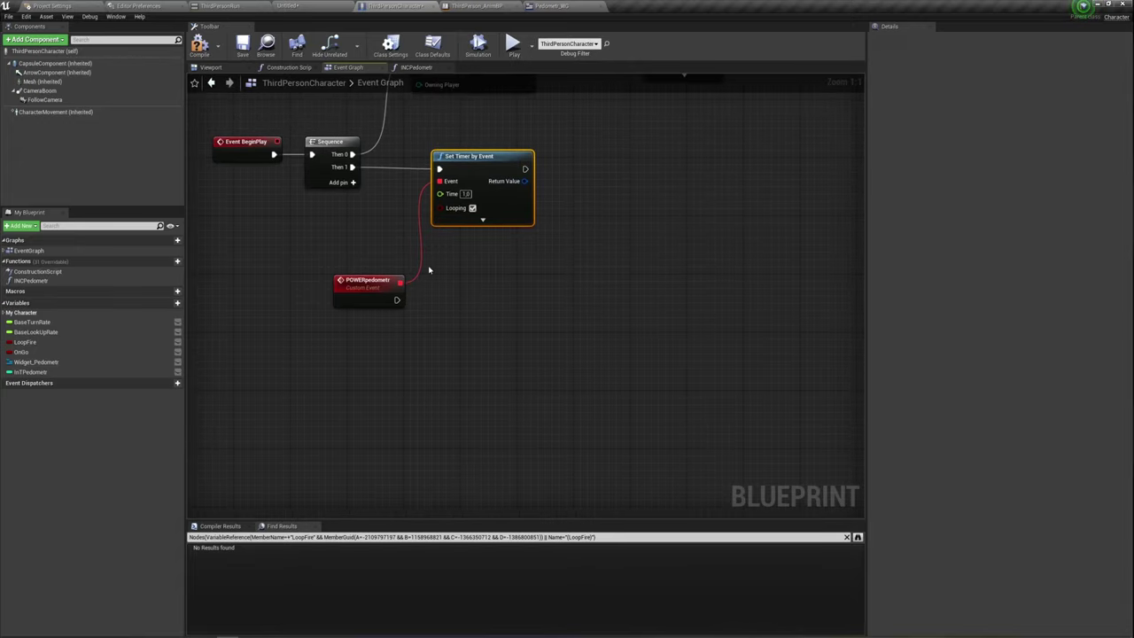
right_drag(434, 279, 415, 271)
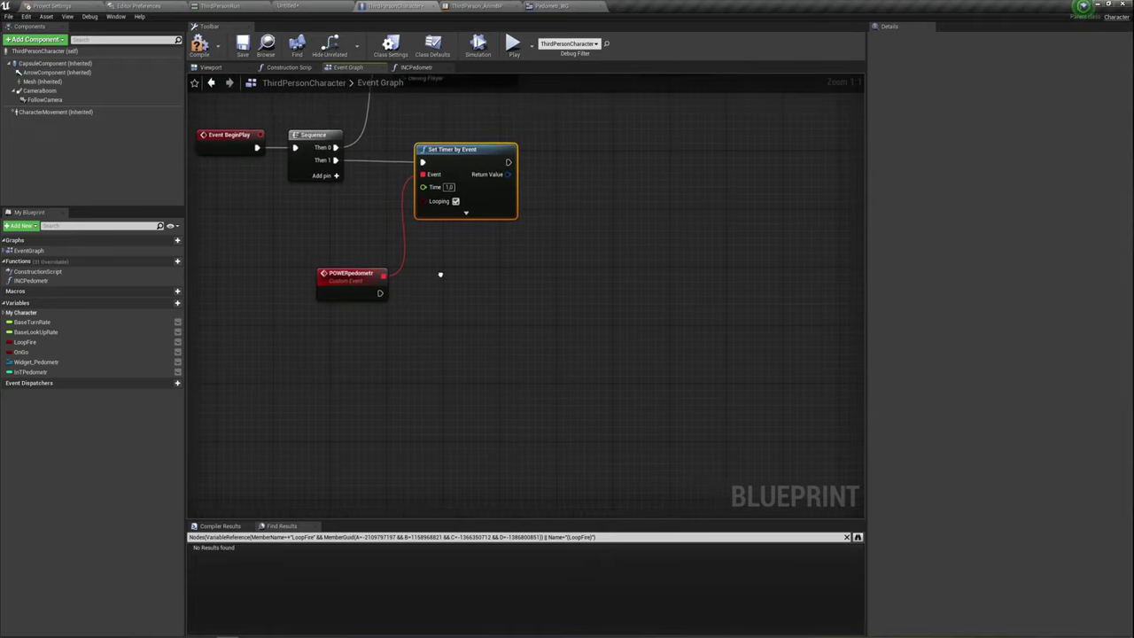
drag(406, 261, 382, 274)
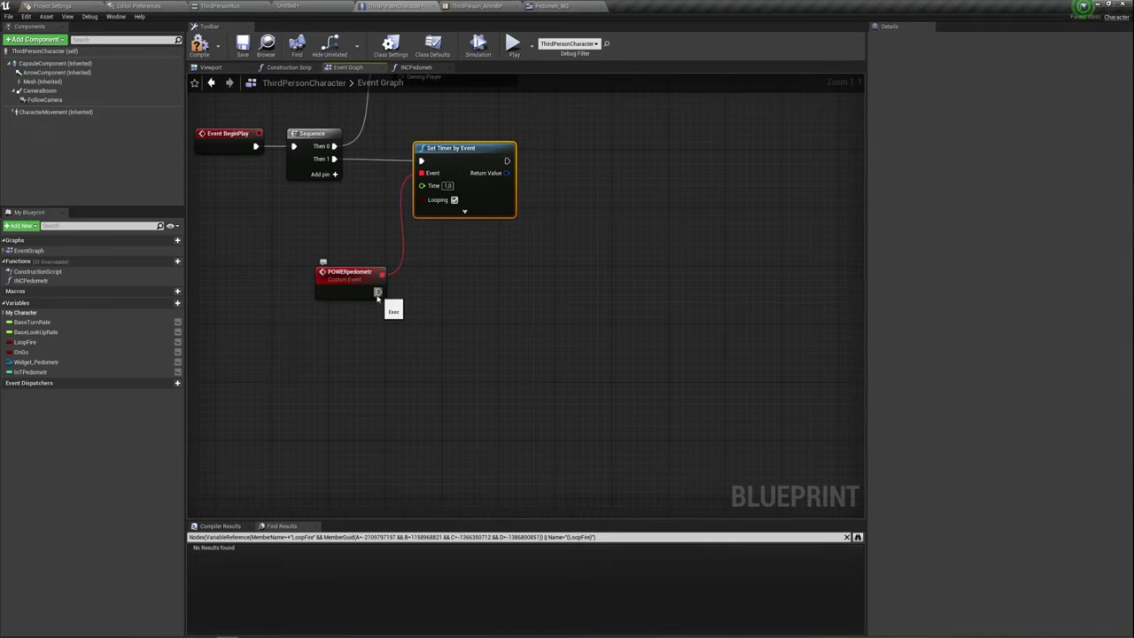
mouse_move(31, 280)
mouse_down()
mouse_move(538, 284)
mouse_move(474, 283)
mouse_up()
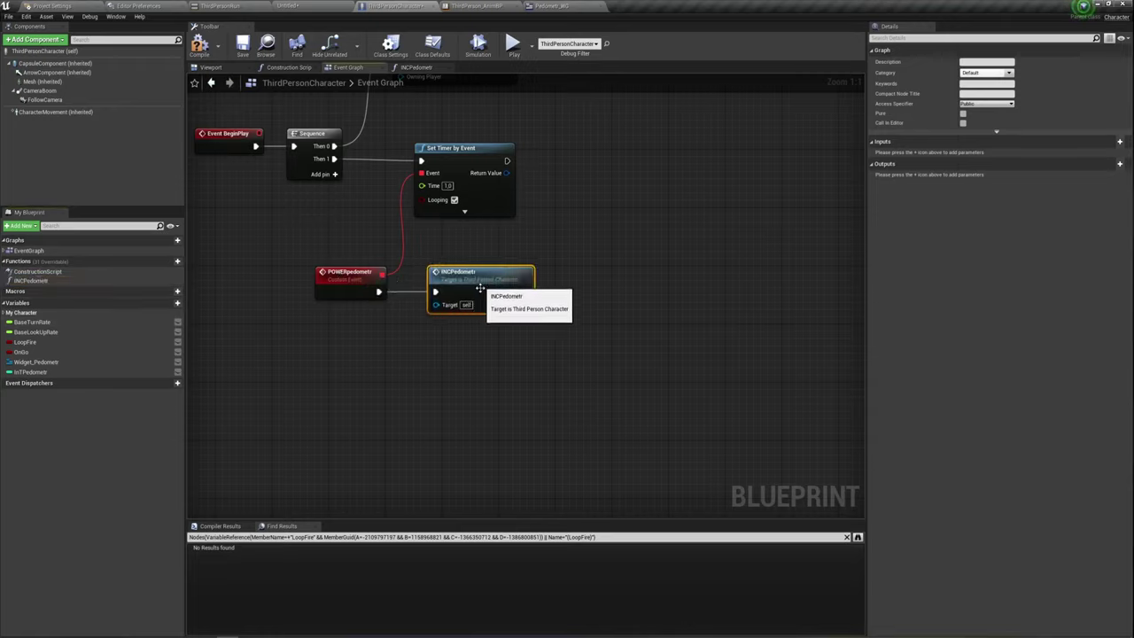
right_drag(431, 355, 482, 376)
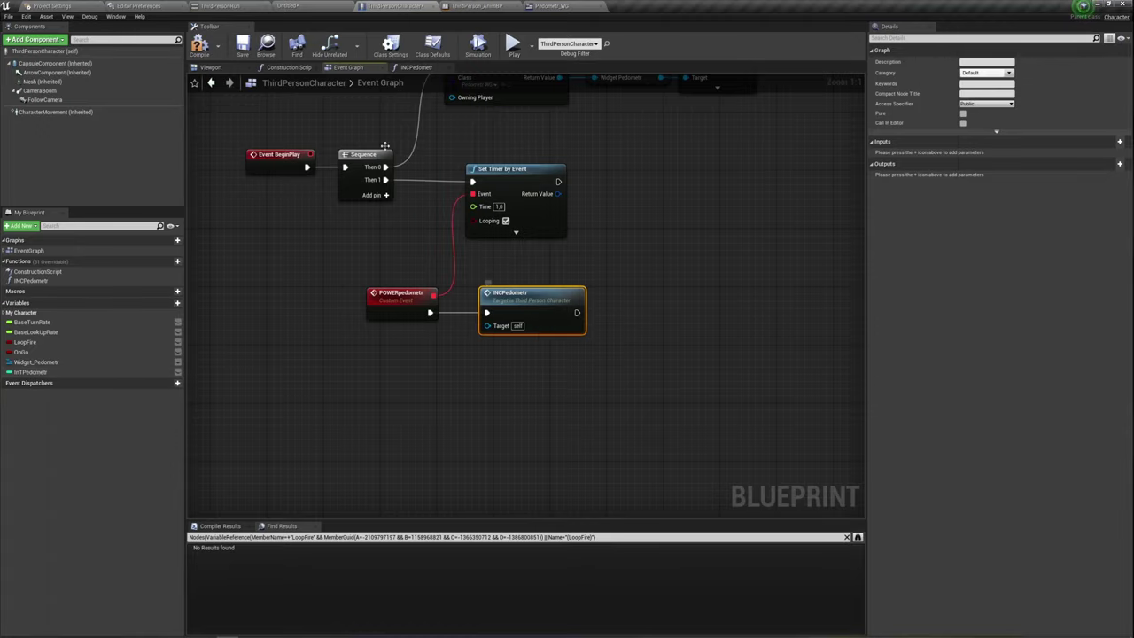
click(414, 67)
drag(391, 341, 623, 345)
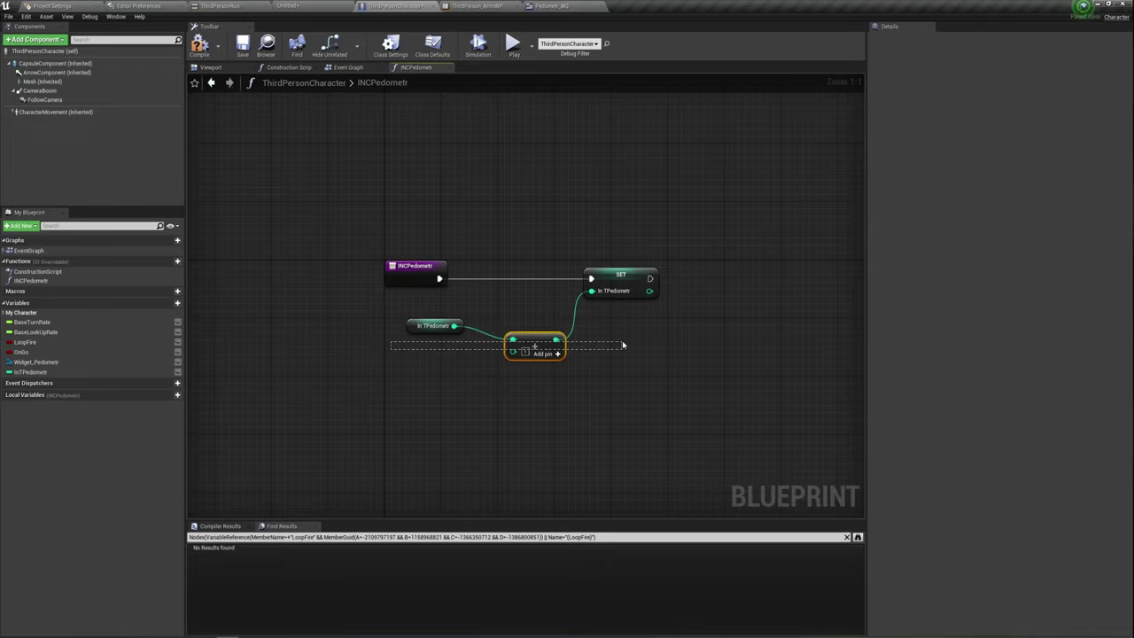
click(607, 275)
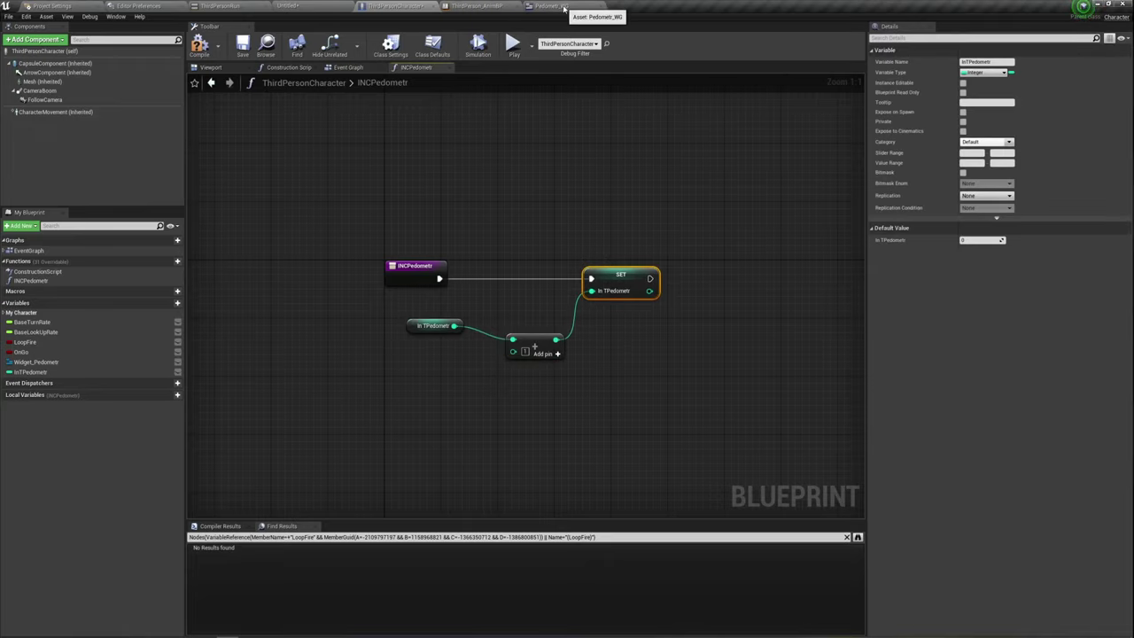
click(554, 6)
click(478, 6)
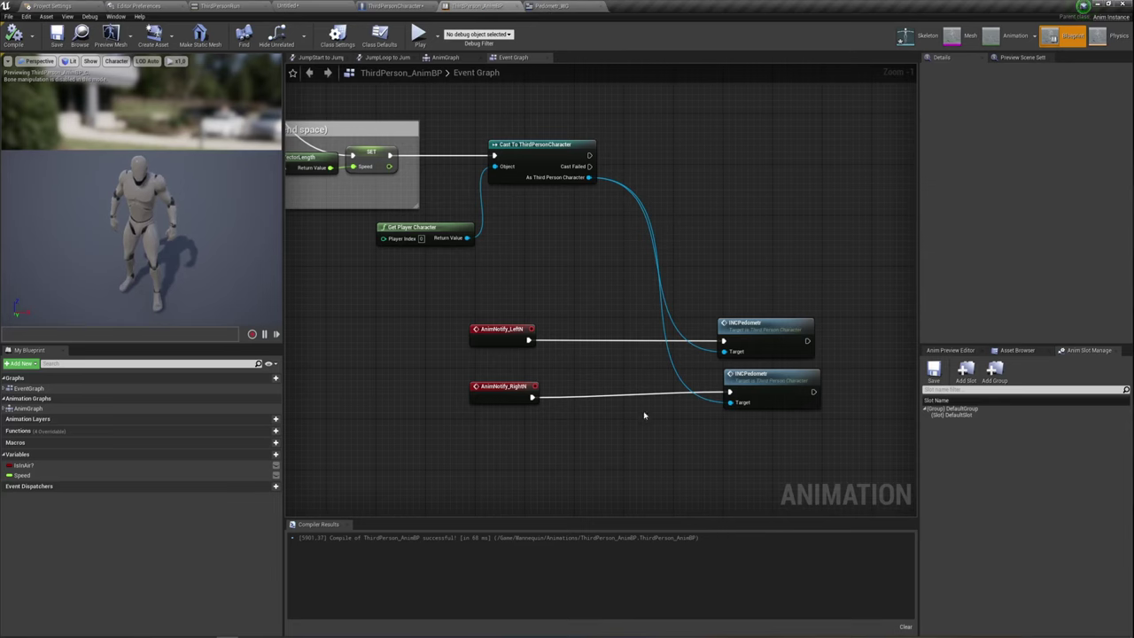
mouse_move(643, 413)
right_down()
mouse_move(545, 401)
mouse_move(583, 416)
right_up()
click(720, 303)
click(683, 359)
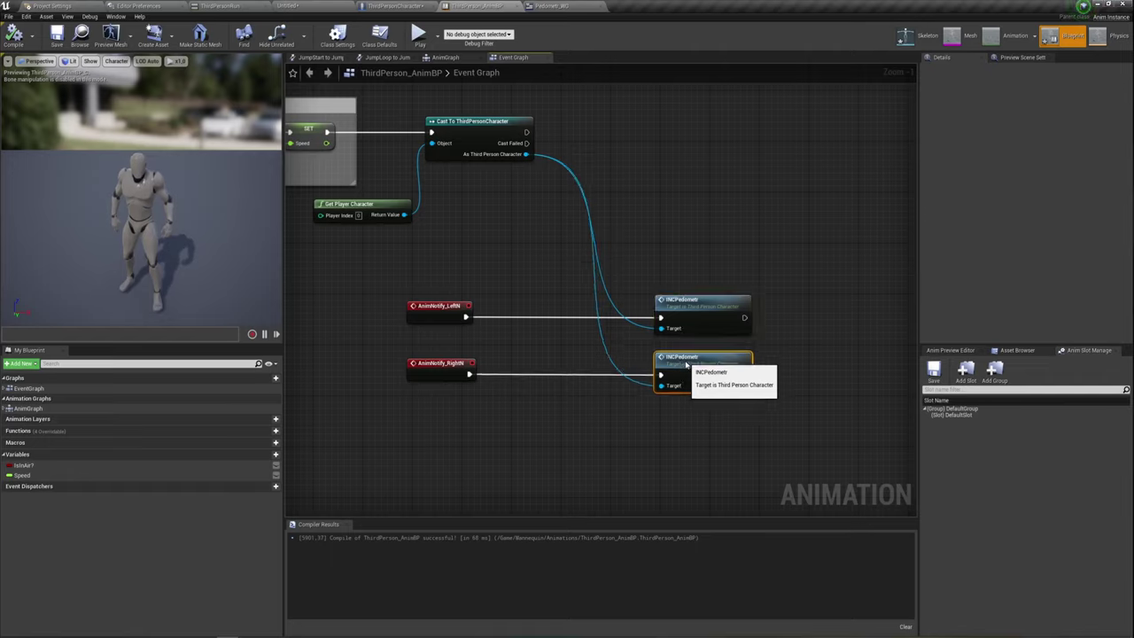
drag(625, 218, 772, 317)
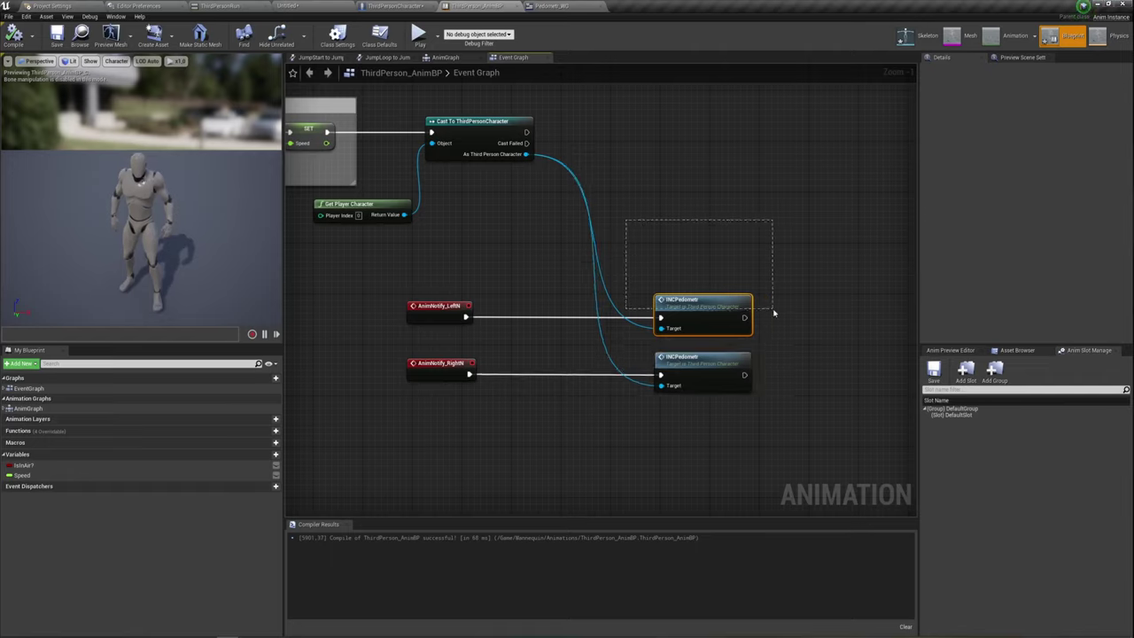
click(440, 305)
ctrl+click(700, 301)
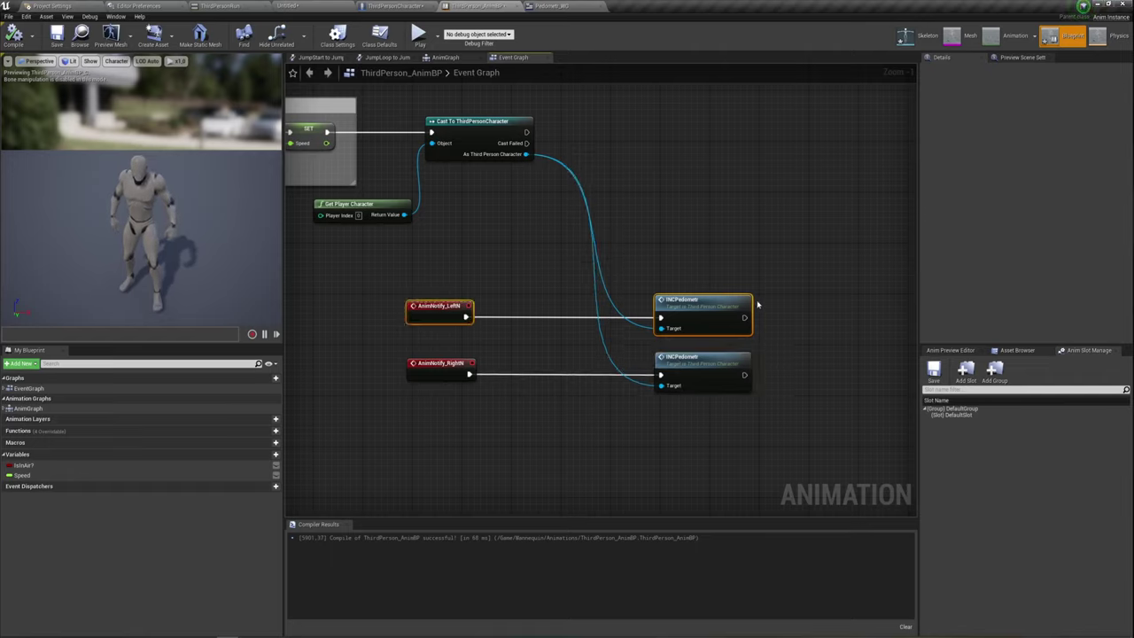
click(397, 6)
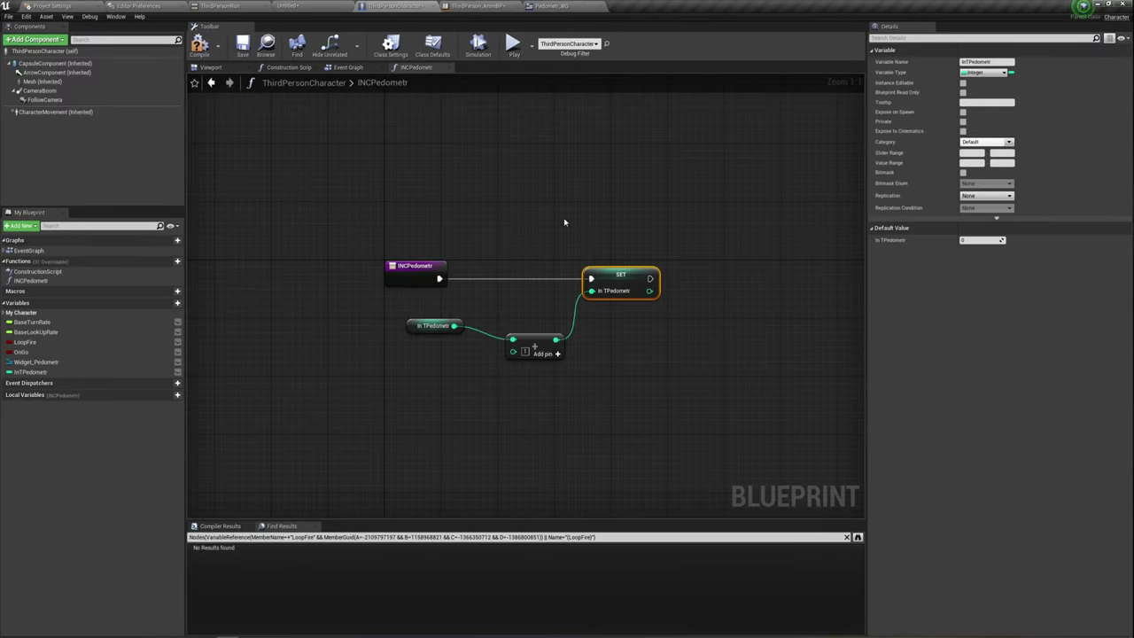
drag(347, 286, 603, 350)
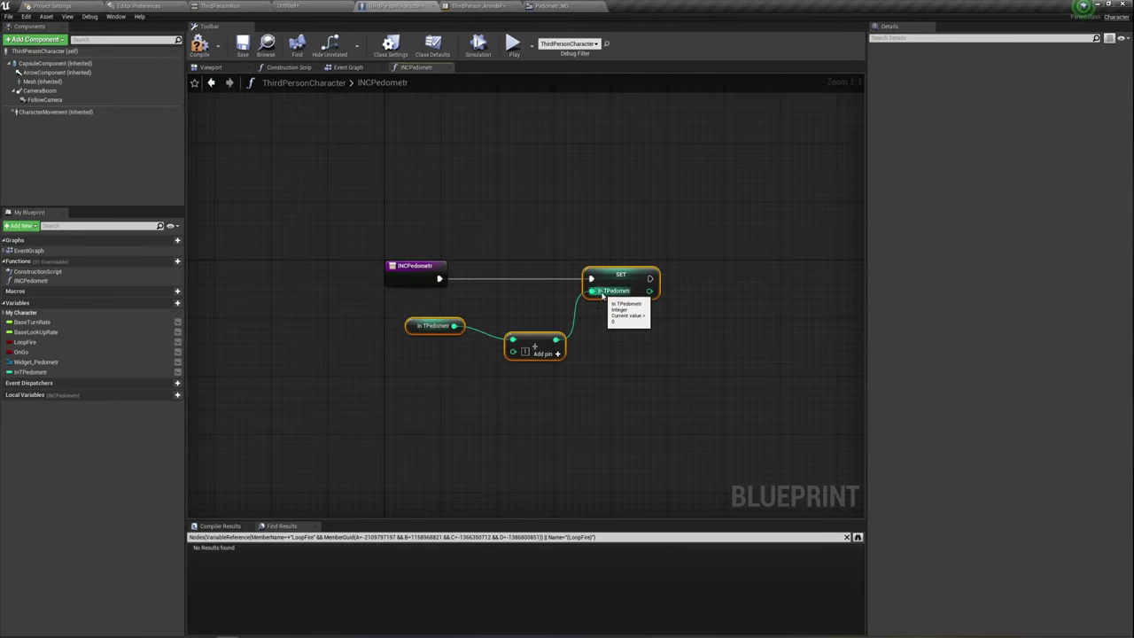
click(347, 70)
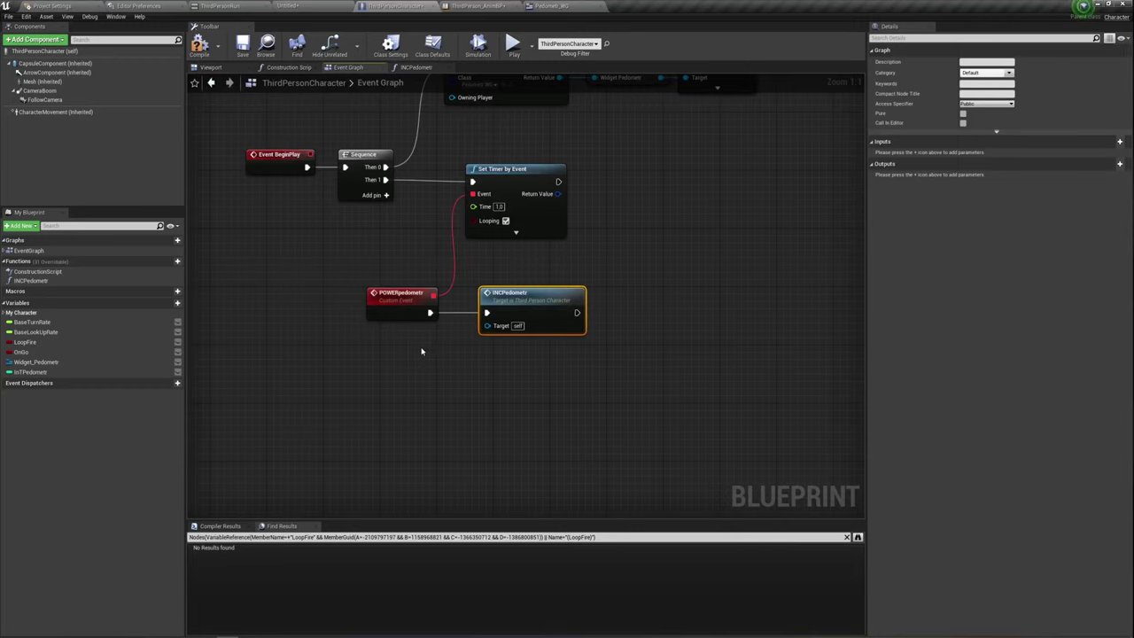
Step: Delete the INCPedometr call node from the Event Graph
right_drag(425, 314, 482, 386)
click(502, 383)
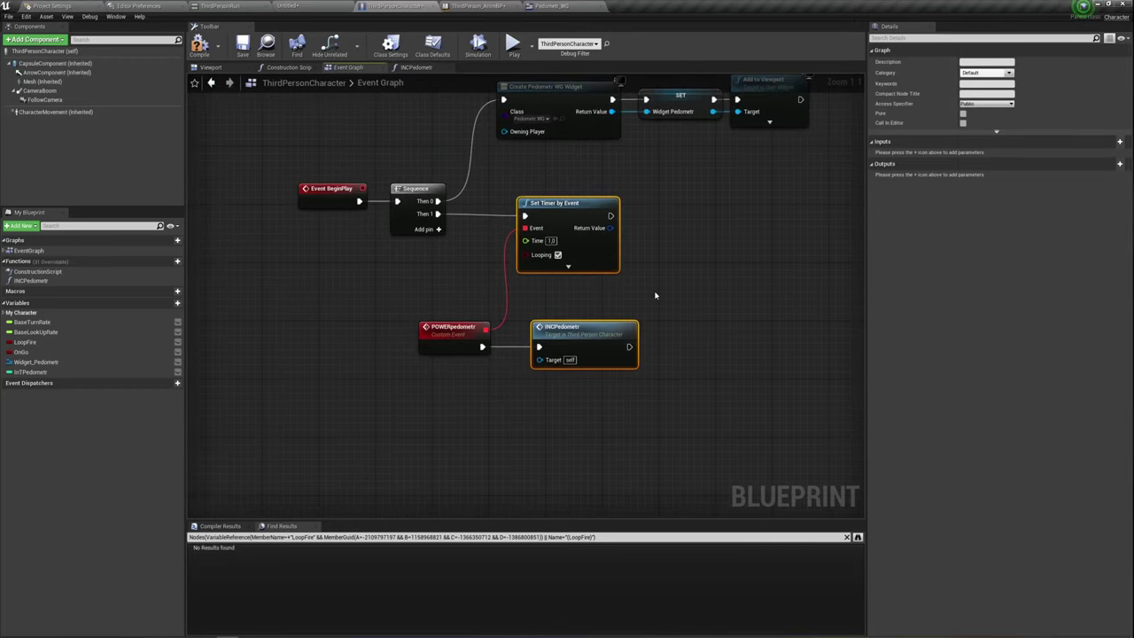
mouse_move(647, 368)
right_down()
mouse_move(542, 266)
mouse_move(517, 278)
right_up()
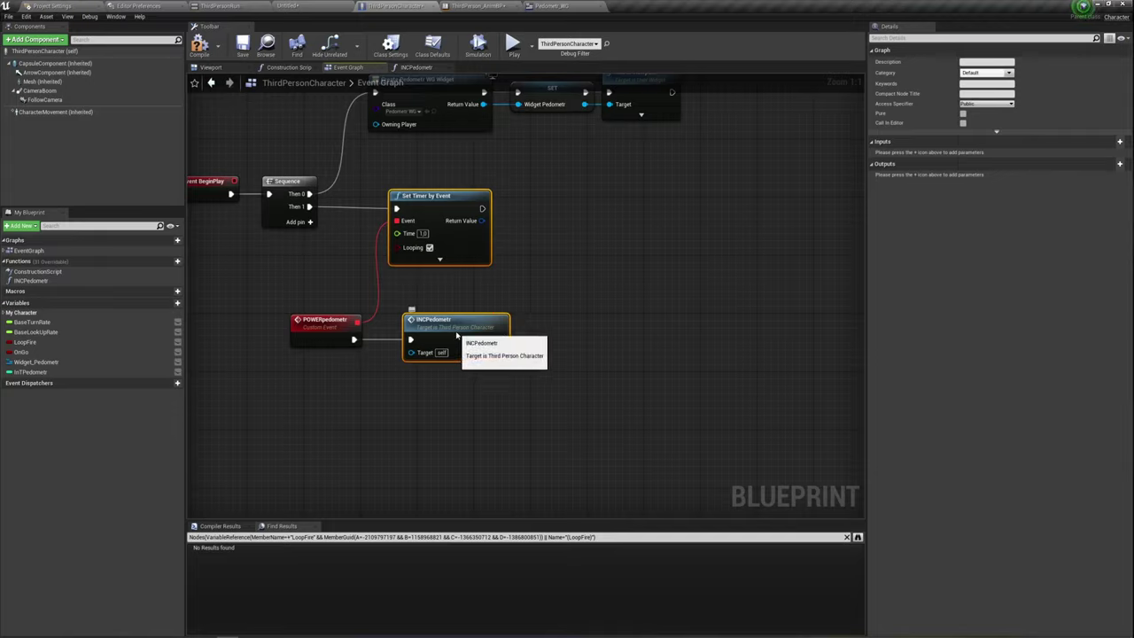
click(458, 335)
key(Delete)
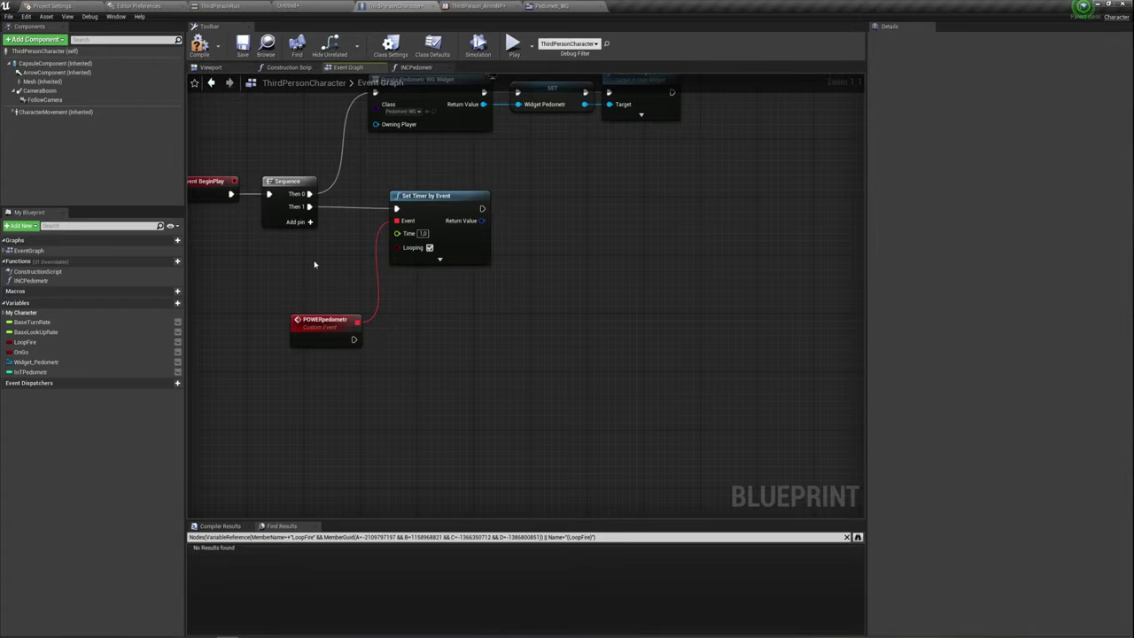
Step: Add a Widget Pedometr getter and pull a new wire from its pin
drag(35, 362, 398, 372)
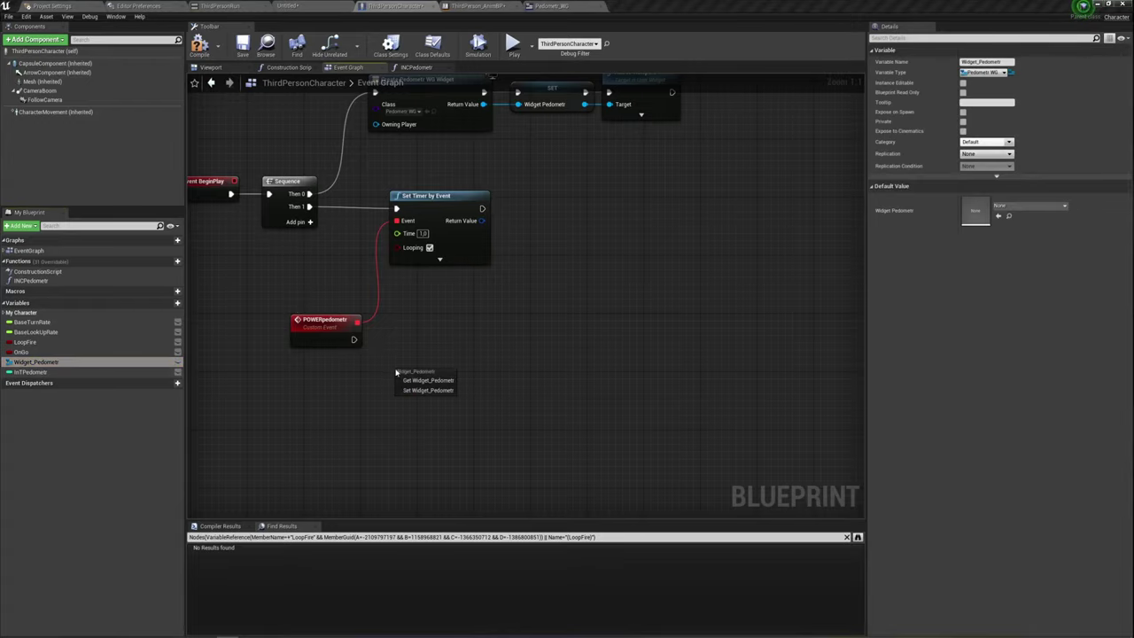
click(425, 380)
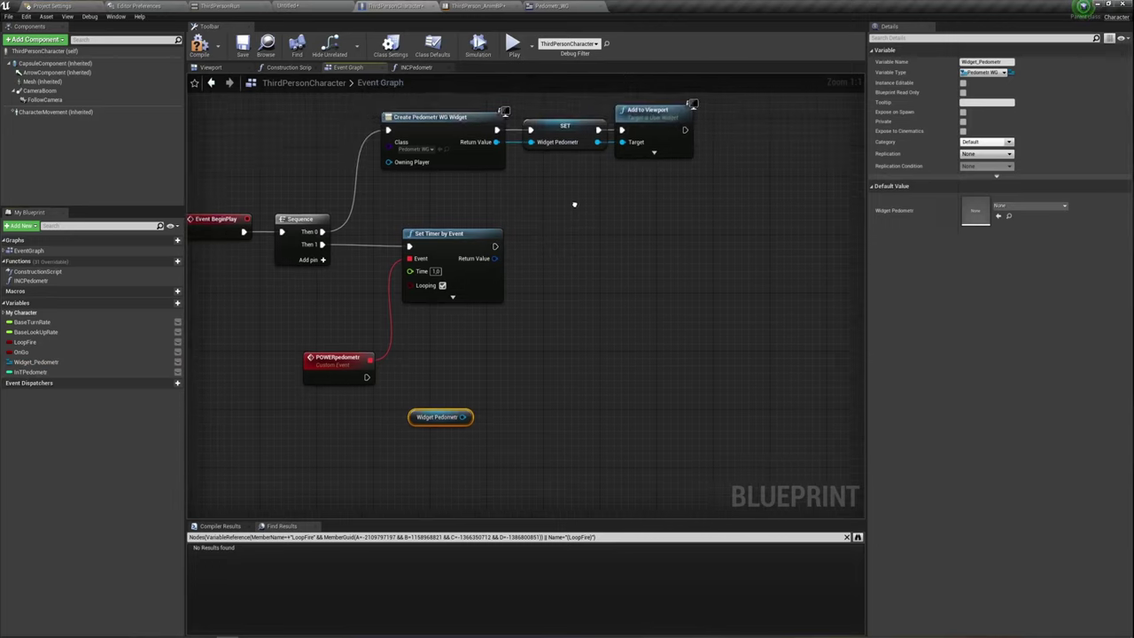
right_drag(546, 114, 559, 150)
click(559, 146)
right_drag(467, 416, 468, 366)
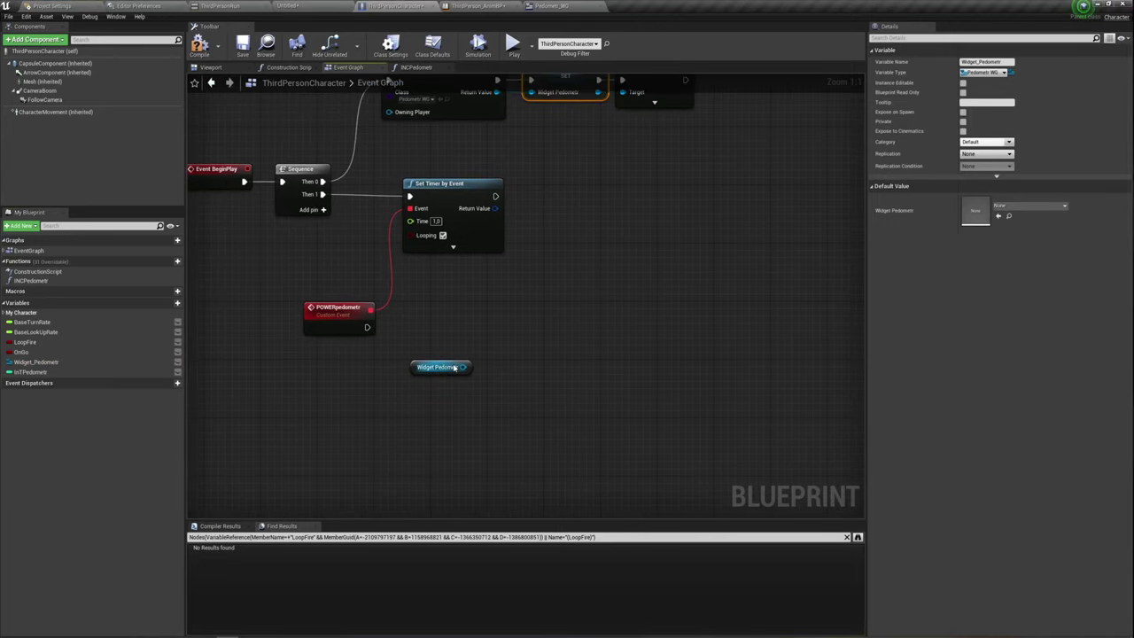
mouse_move(462, 367)
mouse_down()
mouse_move(496, 329)
mouse_move(496, 314)
mouse_up()
click(551, 8)
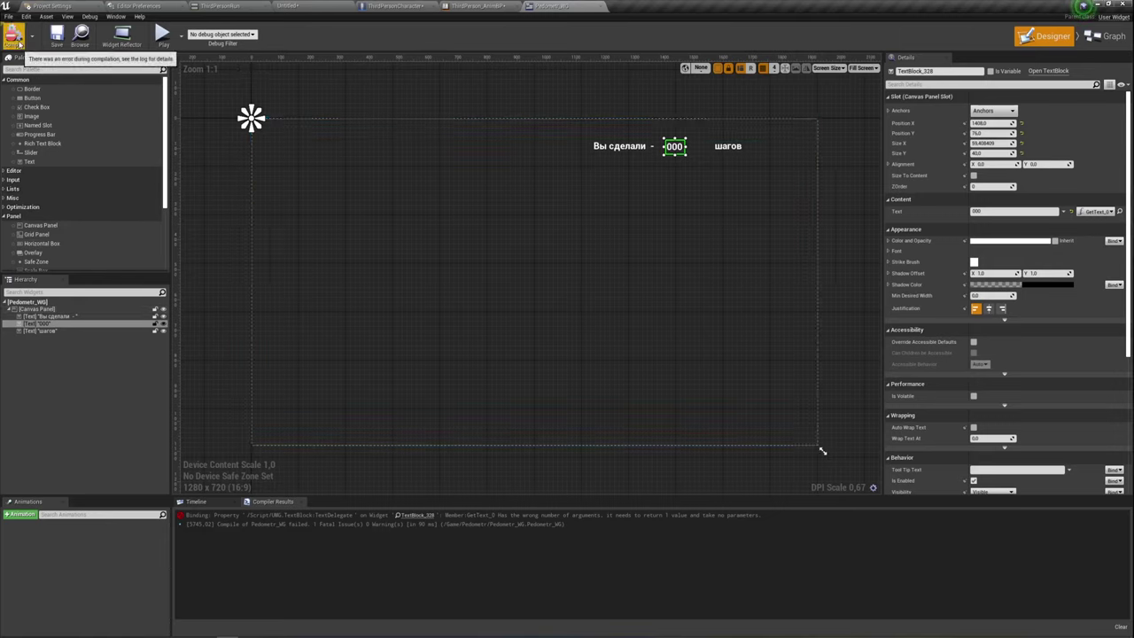
click(416, 515)
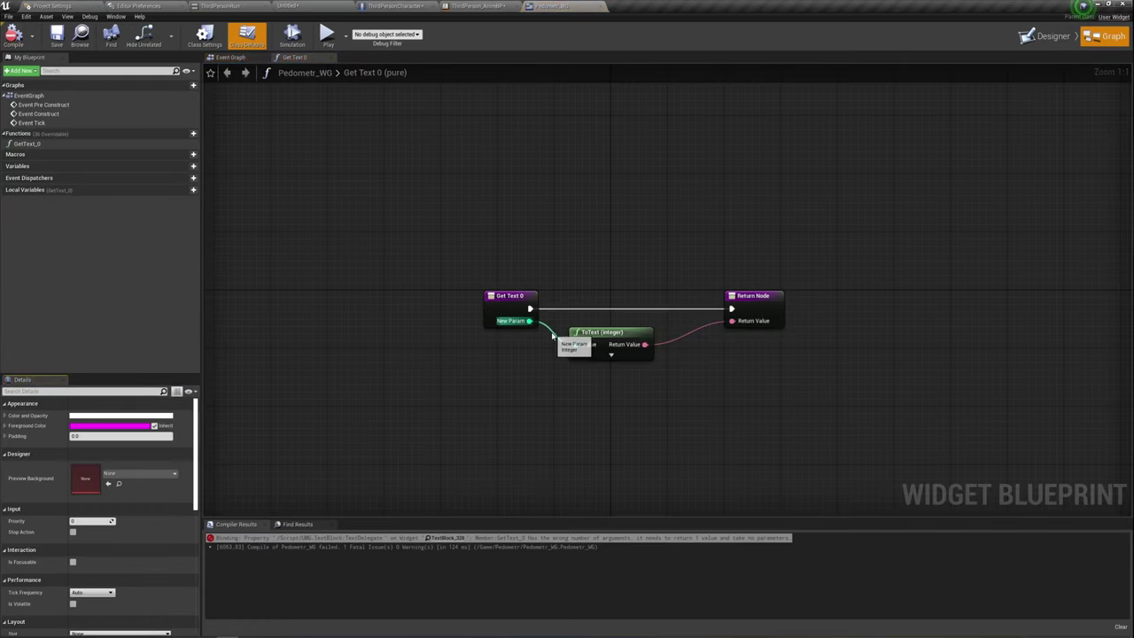
right_drag(514, 375, 453, 314)
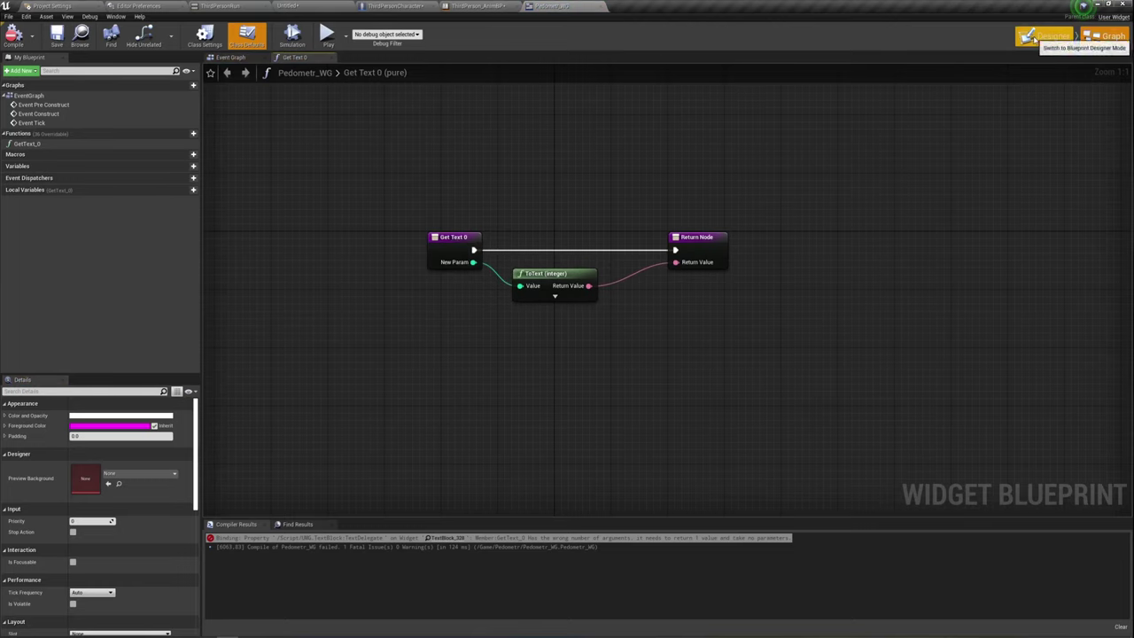
click(1048, 36)
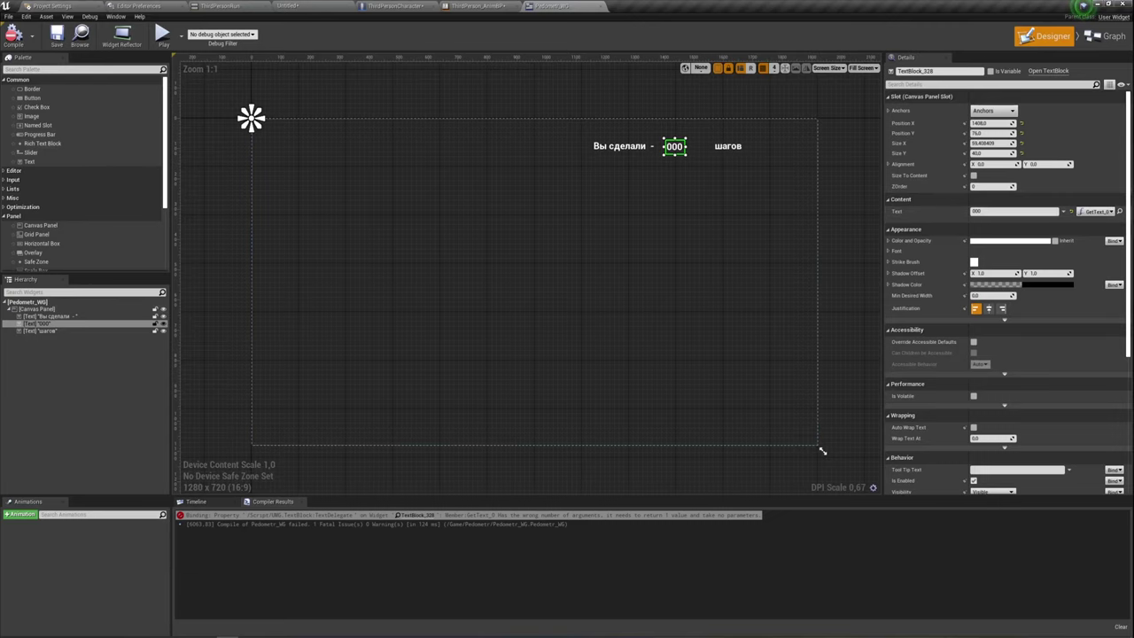
click(1107, 35)
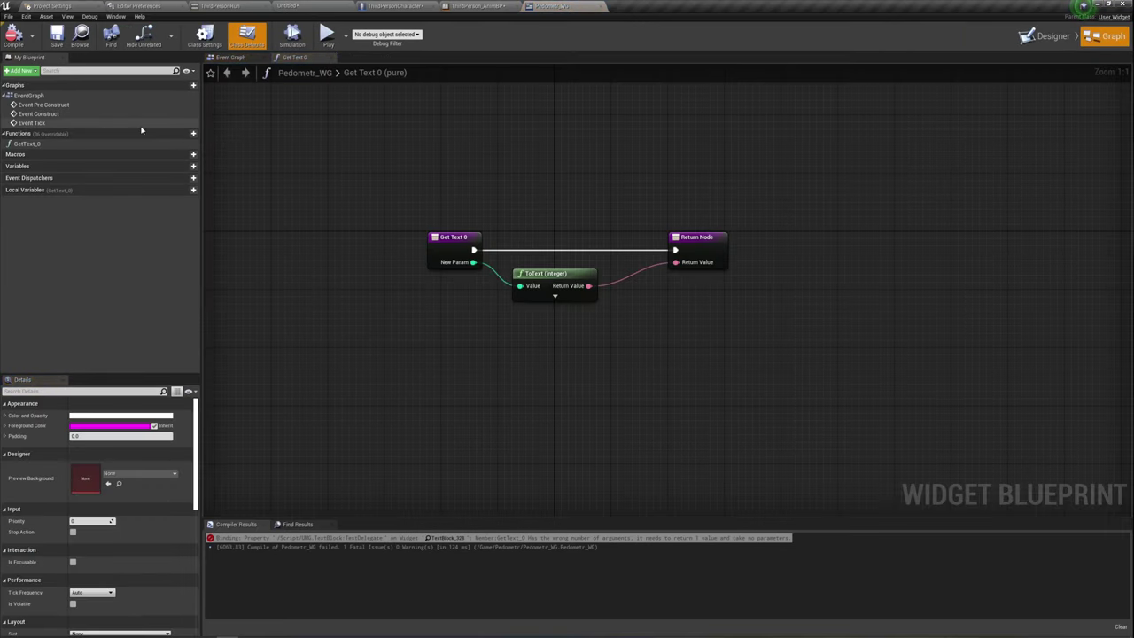
Step: Add a function Ped with an Integer input and a Text output
click(183, 133)
text(Ped)
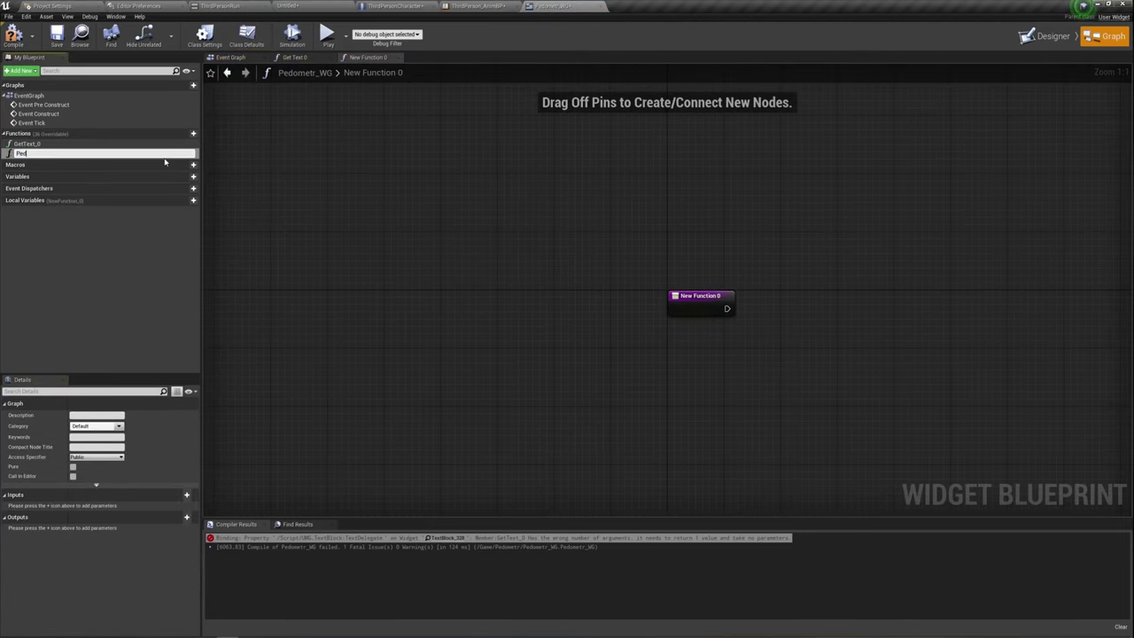
key(Return)
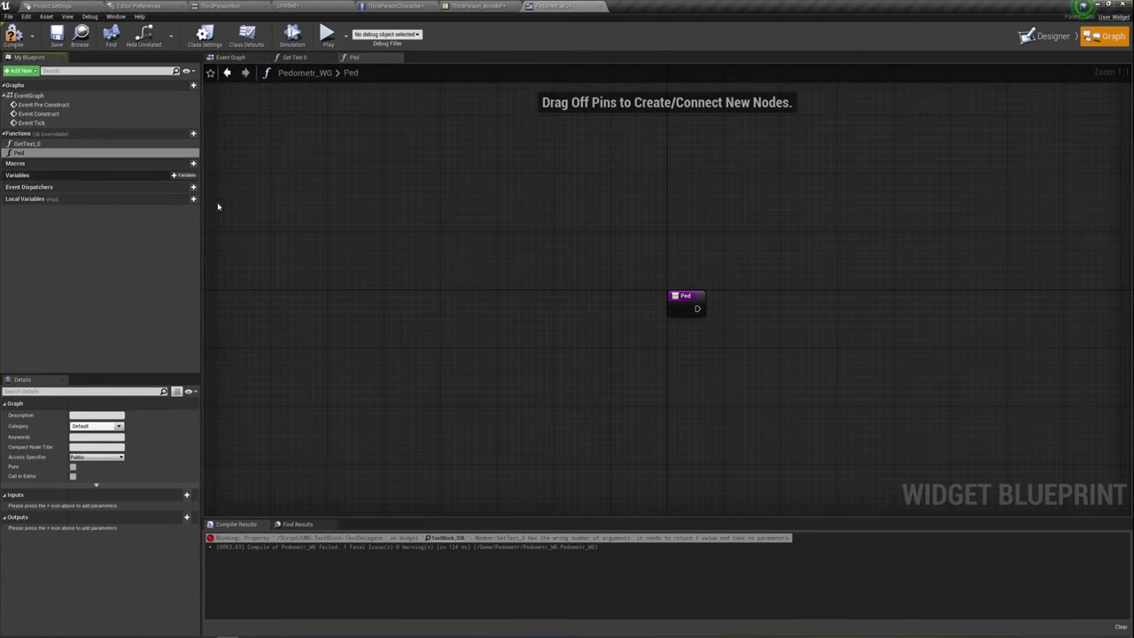
right_drag(635, 322, 364, 262)
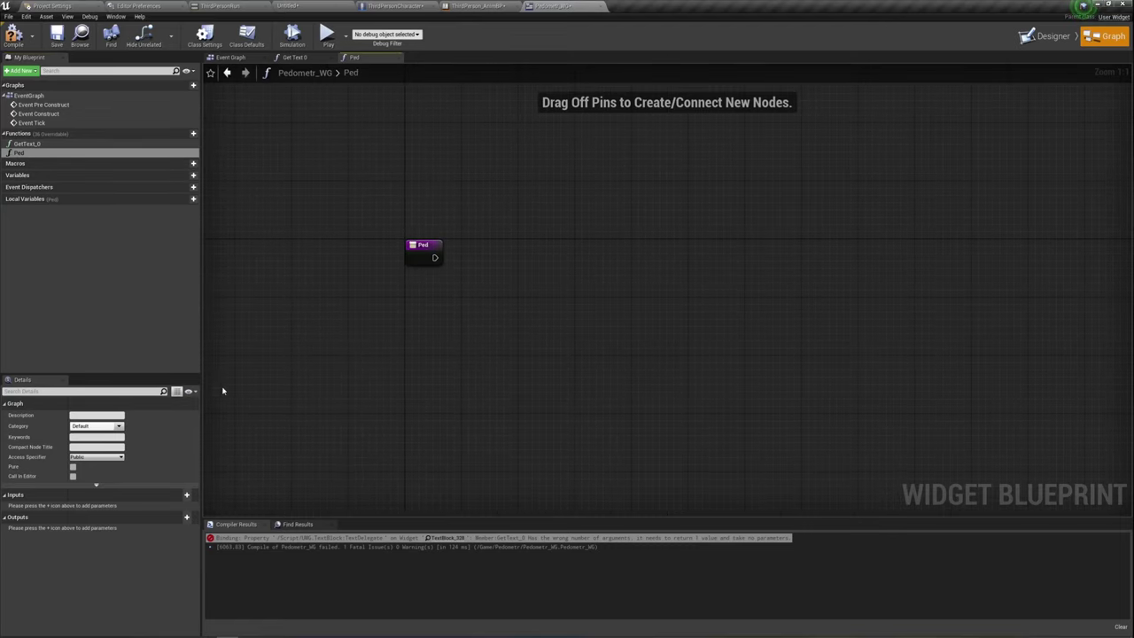
click(186, 495)
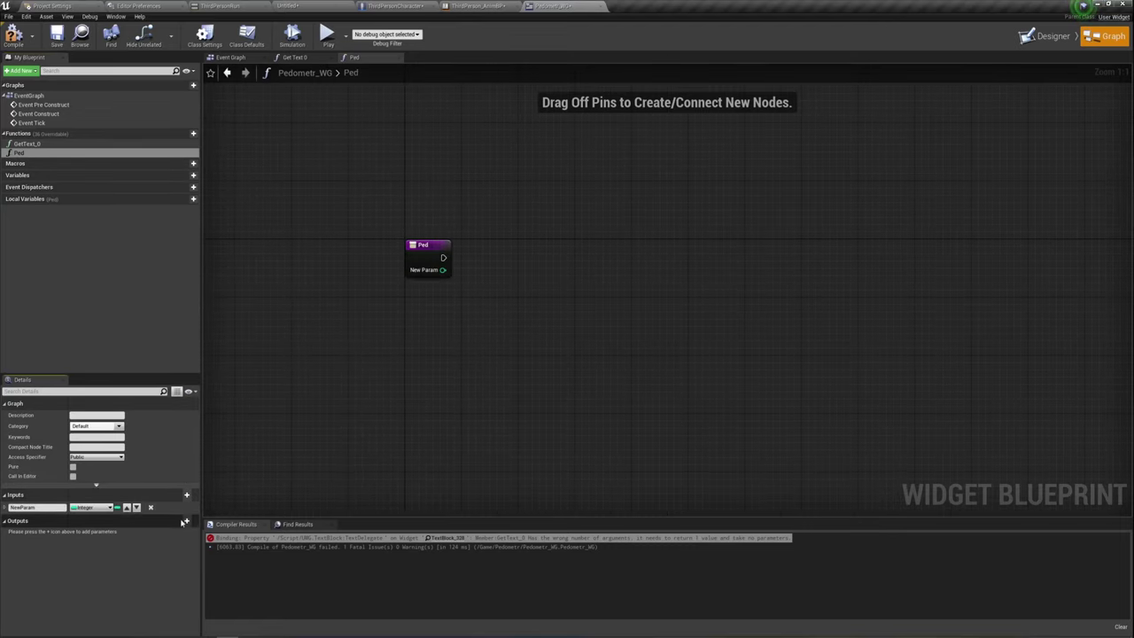
click(186, 520)
click(93, 507)
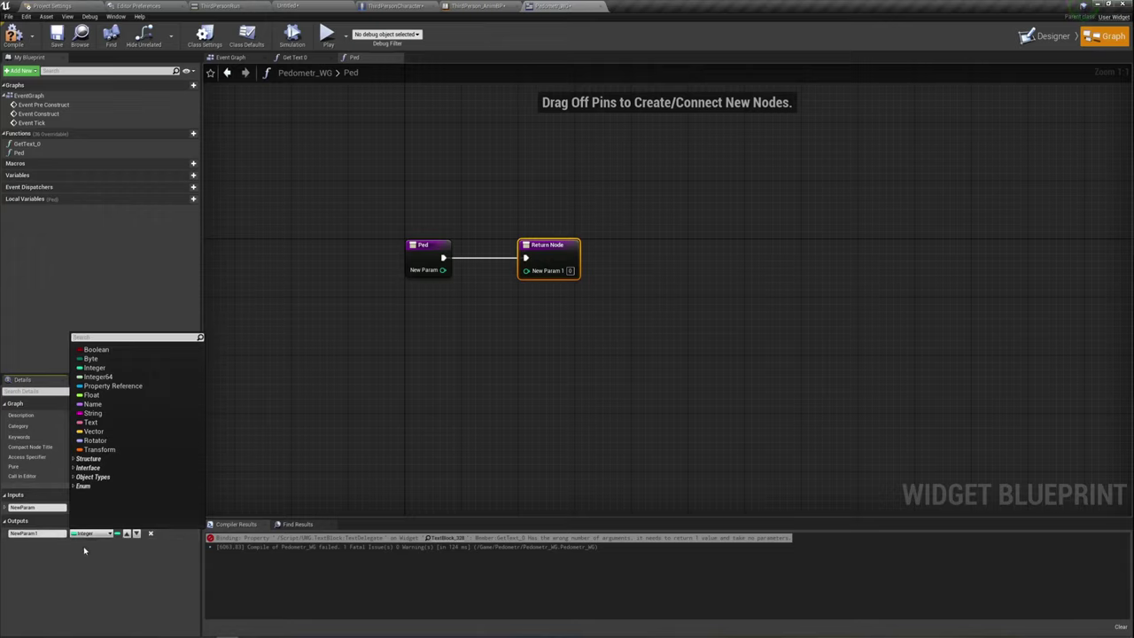
click(90, 422)
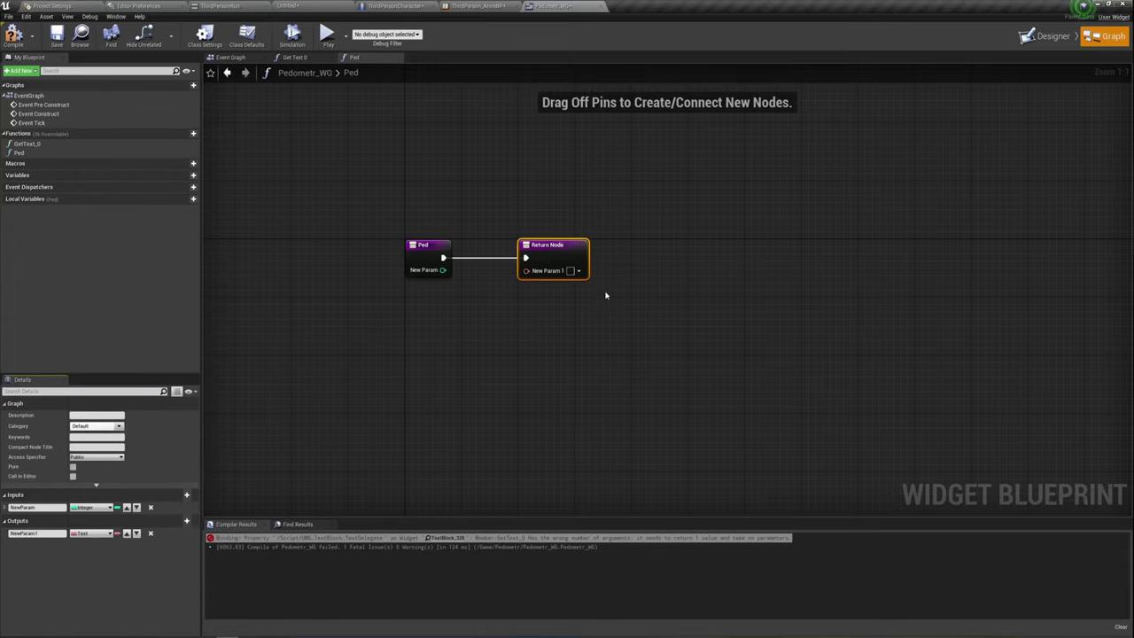
Step: Wire Ped's integer input to the Text return value through a ToText node
drag(555, 255, 705, 255)
right_drag(542, 408, 478, 370)
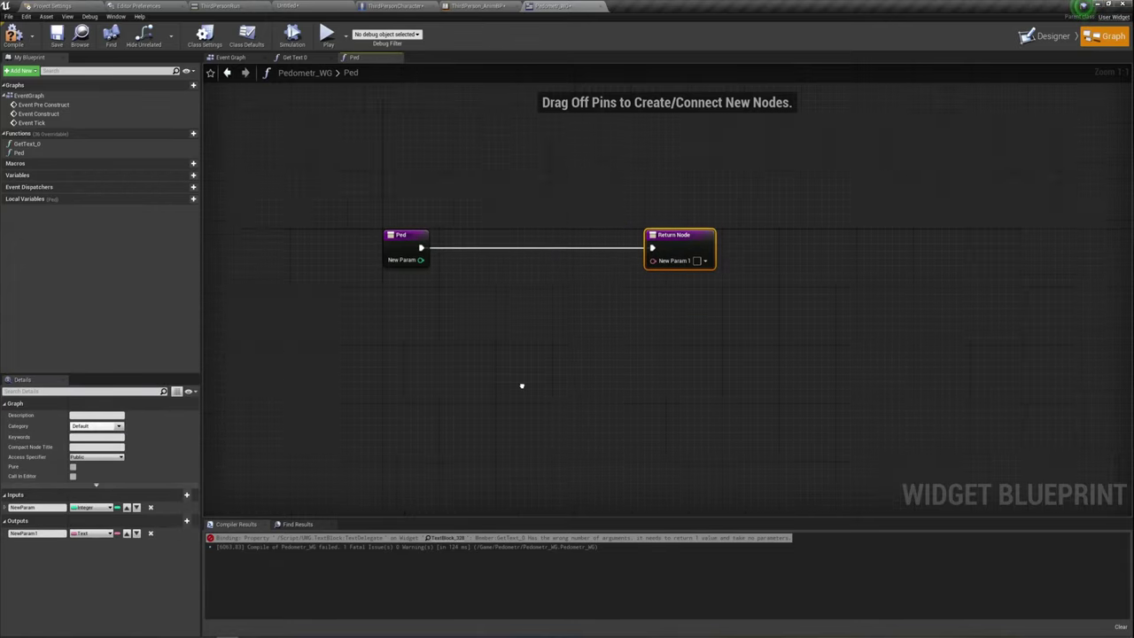
right_drag(442, 311, 480, 323)
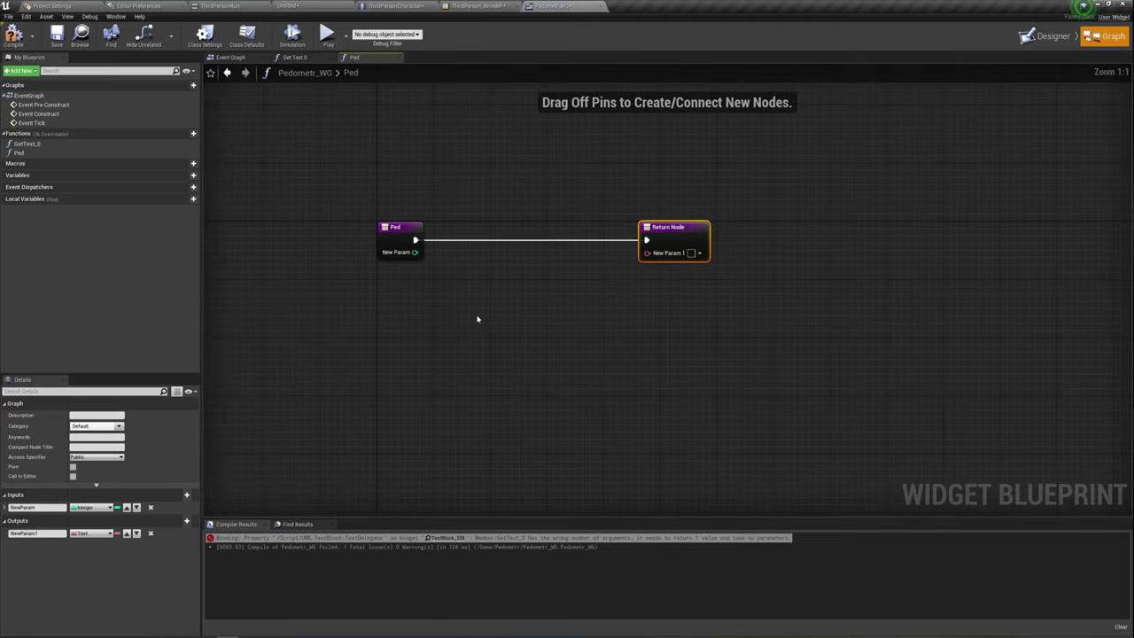
drag(414, 252, 671, 266)
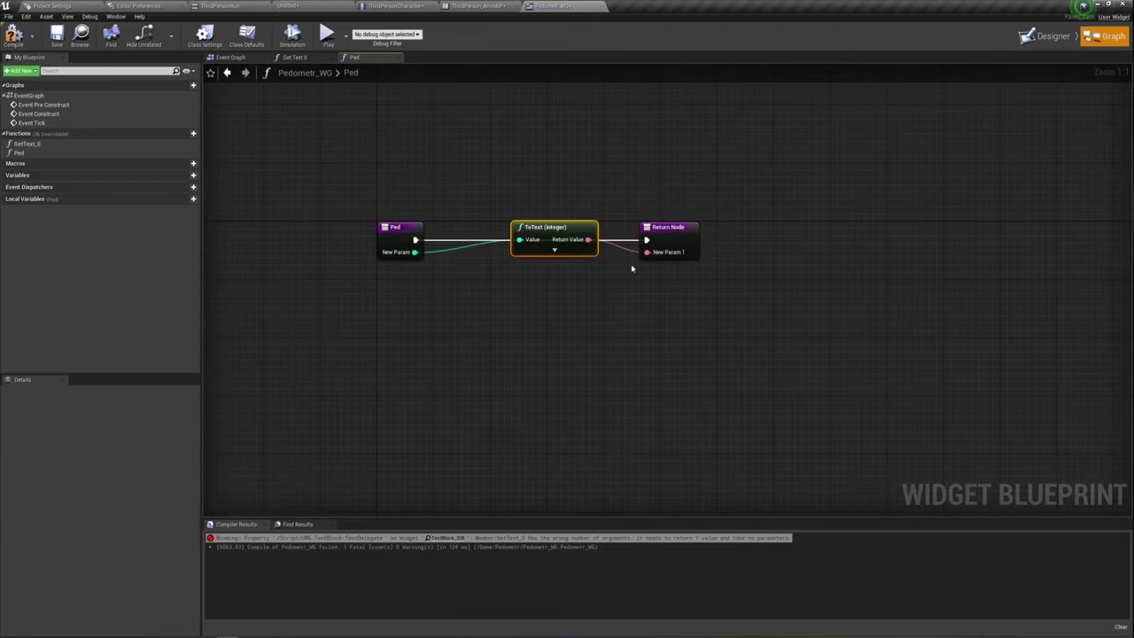
drag(541, 259, 520, 295)
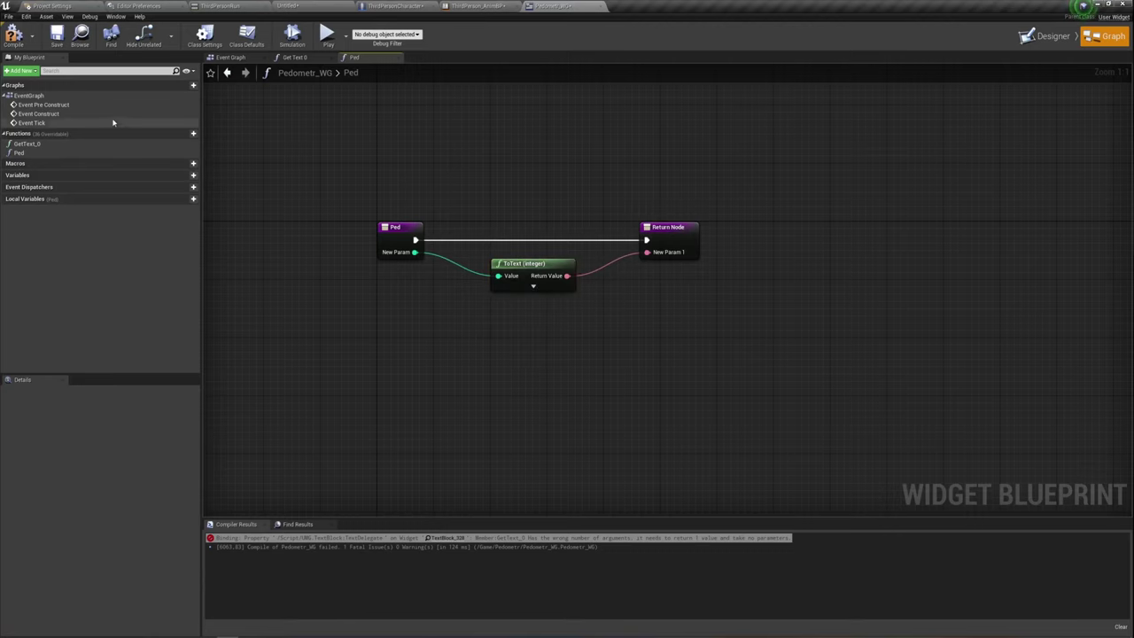
Step: Compile the widget blueprint and return to the Designer's 000 text binding options
click(13, 36)
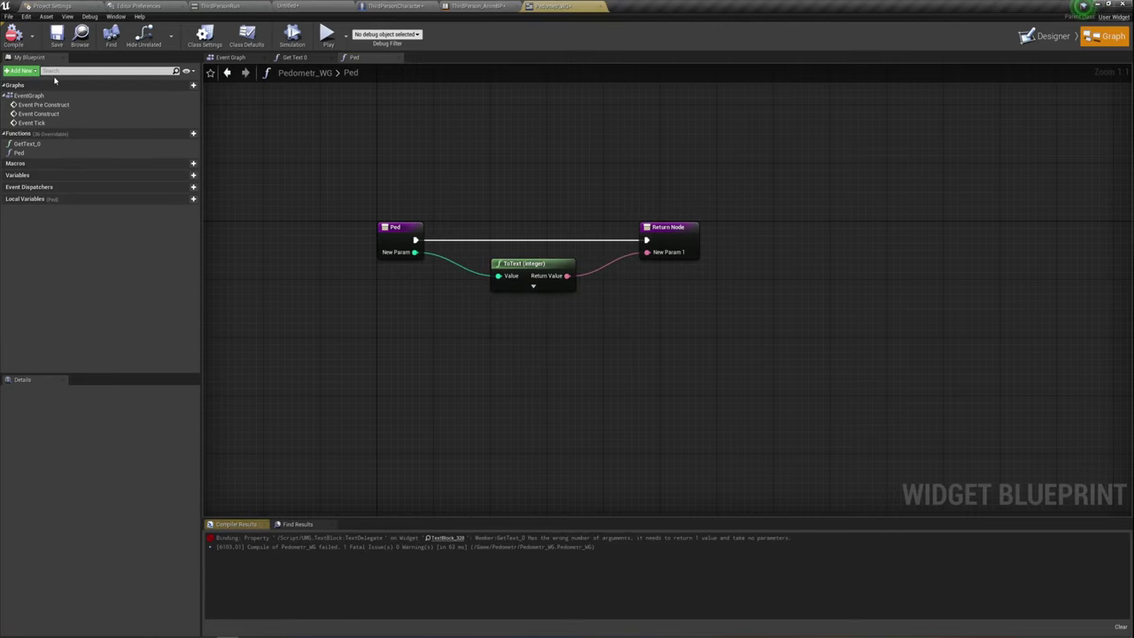
click(1048, 35)
click(1099, 211)
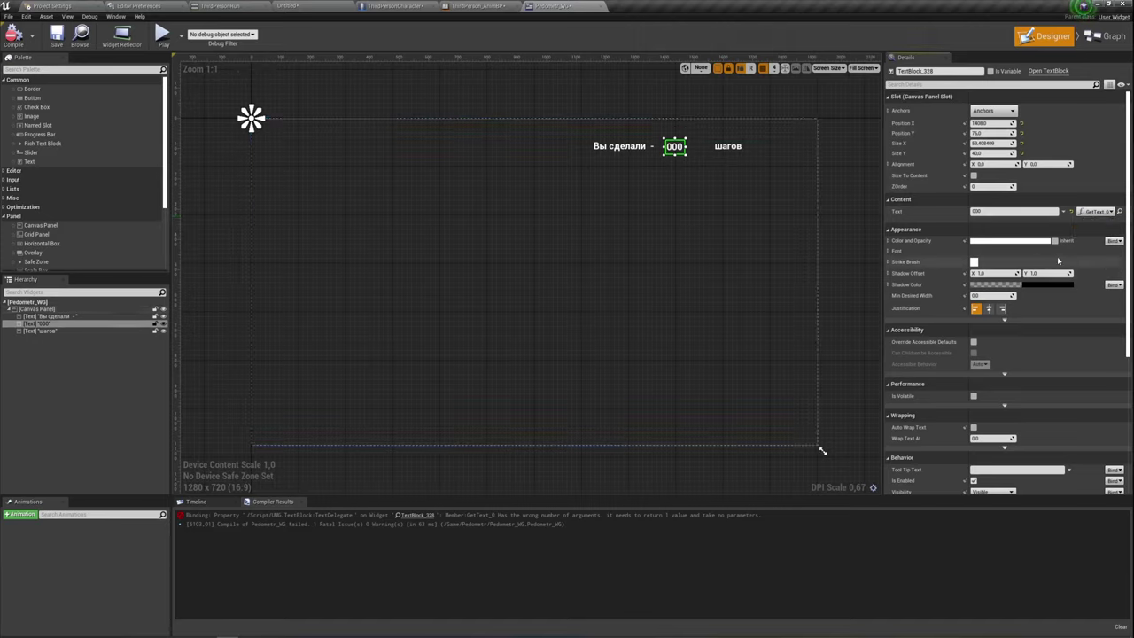
Step: Create a new Get Text 1 binding for the 000 text's Text property
click(1056, 227)
click(1064, 211)
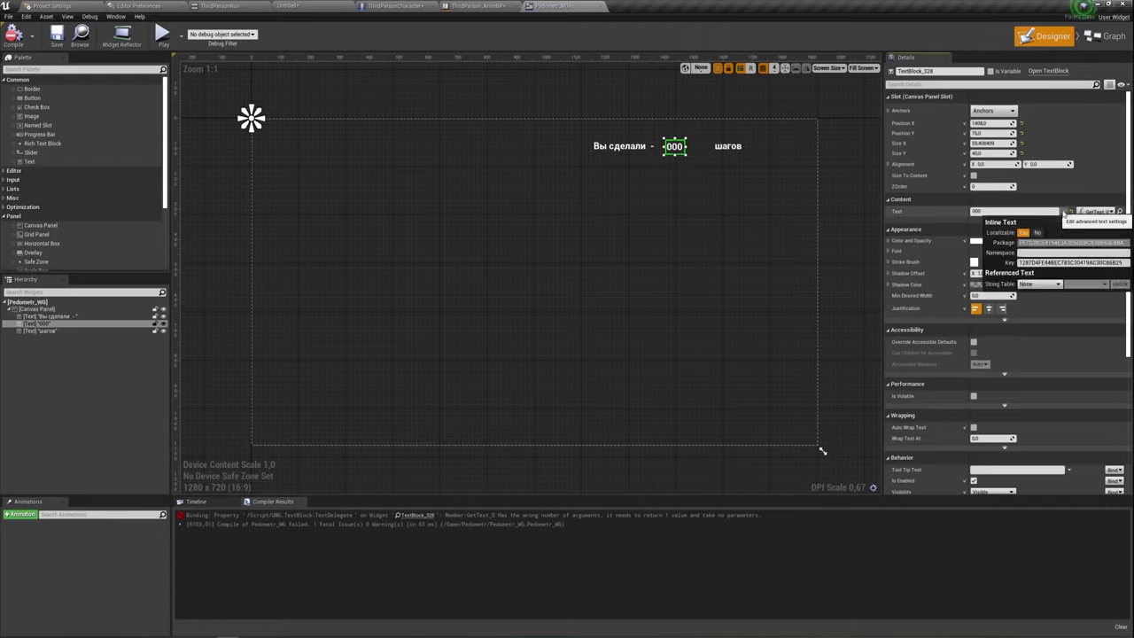
click(1099, 212)
click(1111, 211)
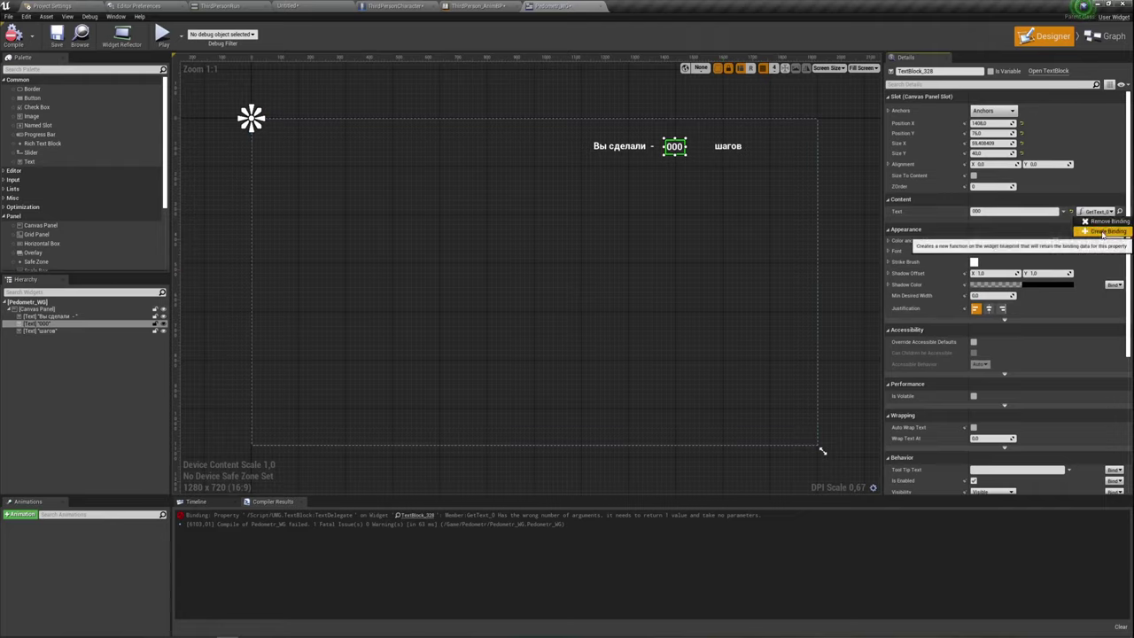
click(1106, 232)
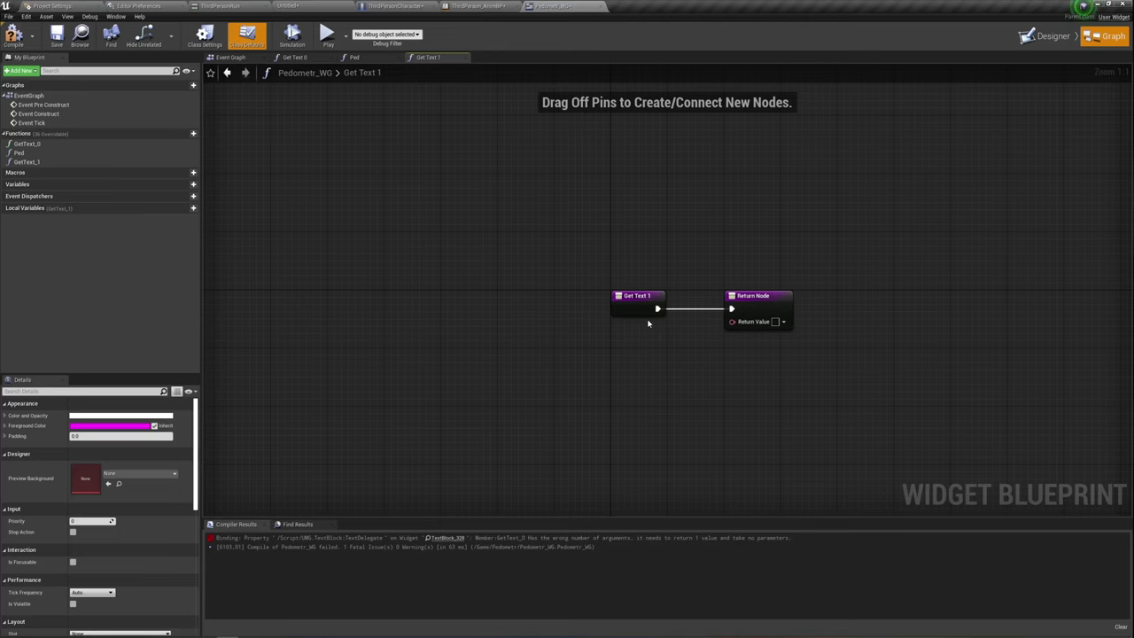
Step: Review the Get Text 1 graph and Ped's inputs and outputs, then return to Designer
click(1051, 36)
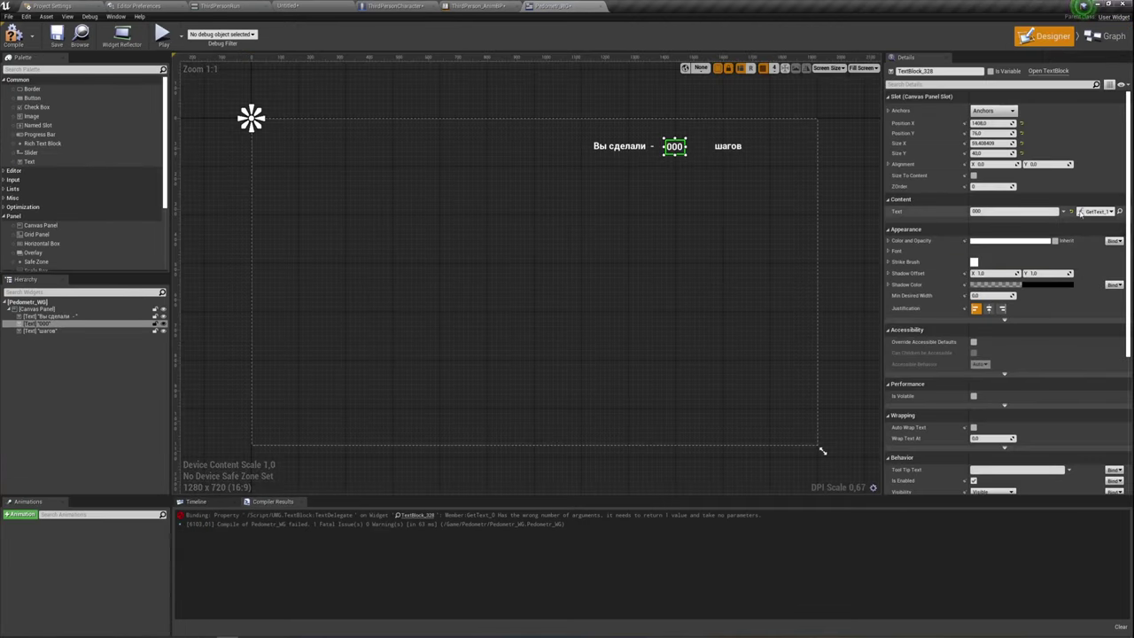
click(1097, 212)
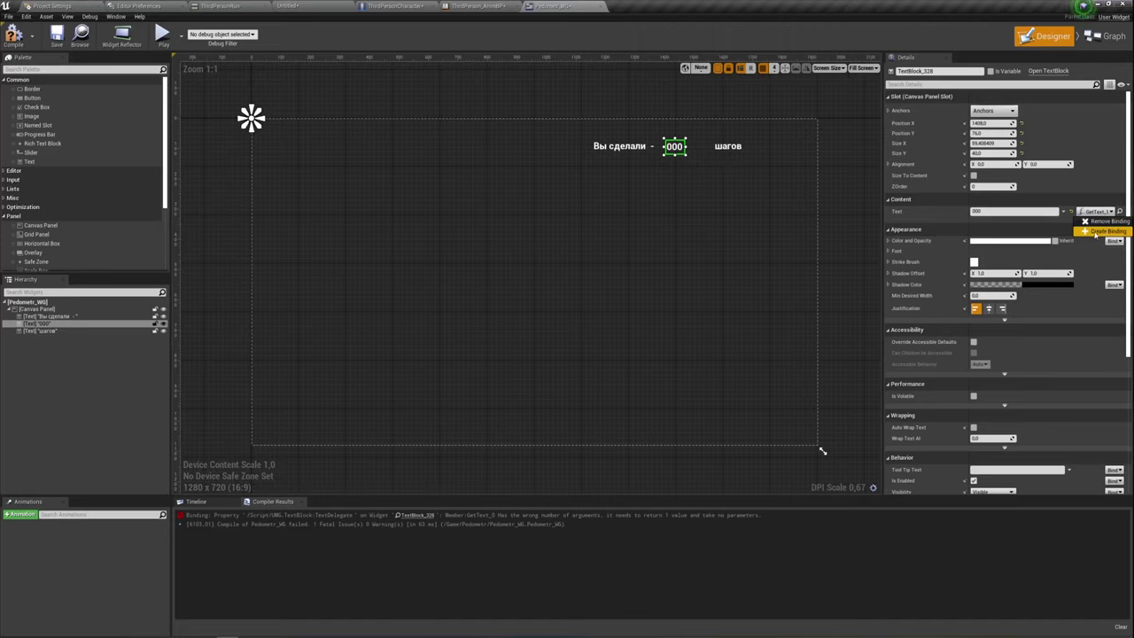
click(1115, 212)
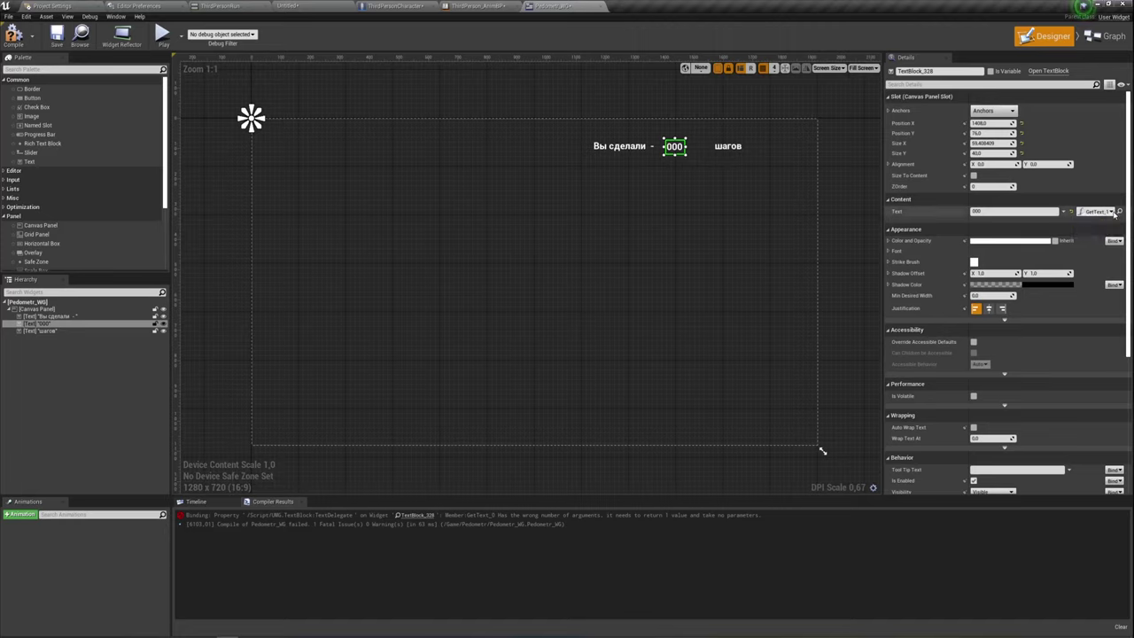
click(1115, 213)
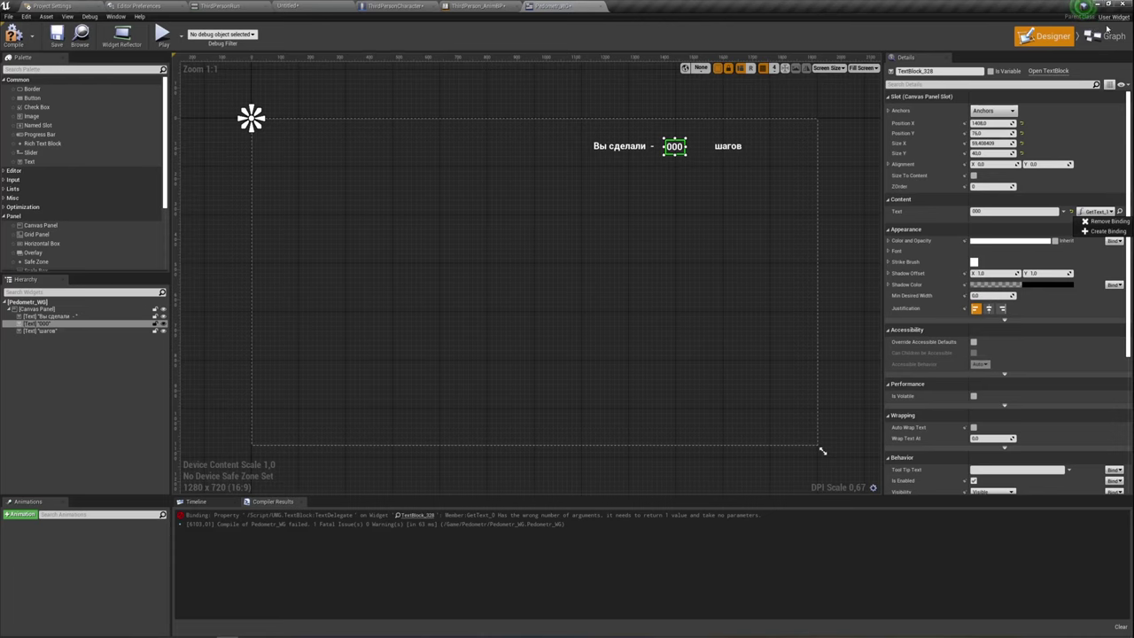
click(1108, 35)
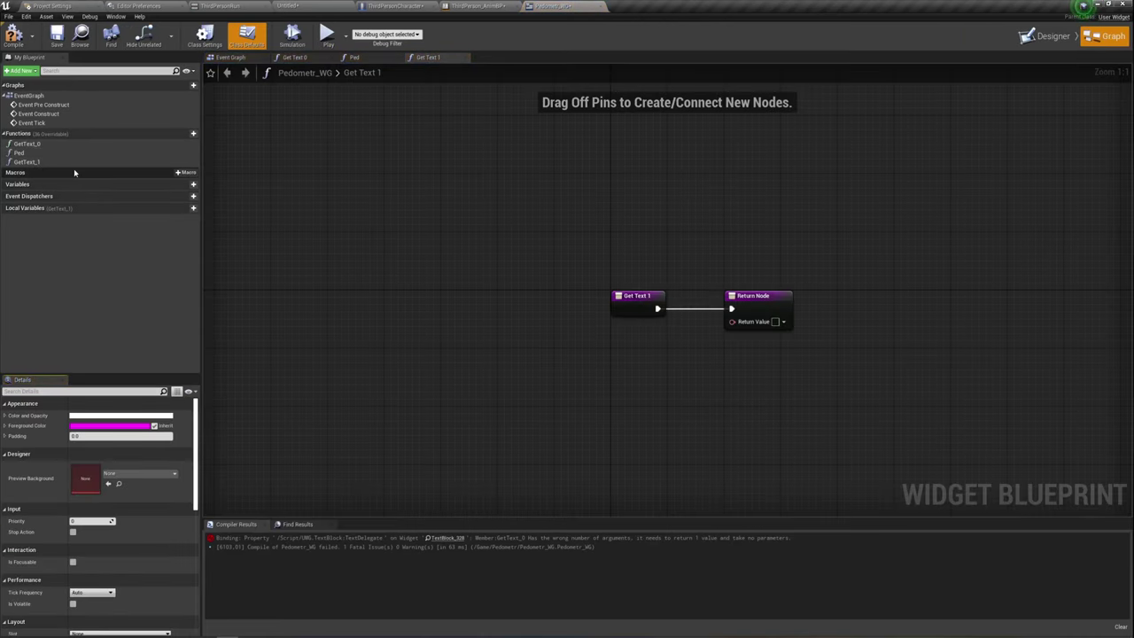
click(76, 152)
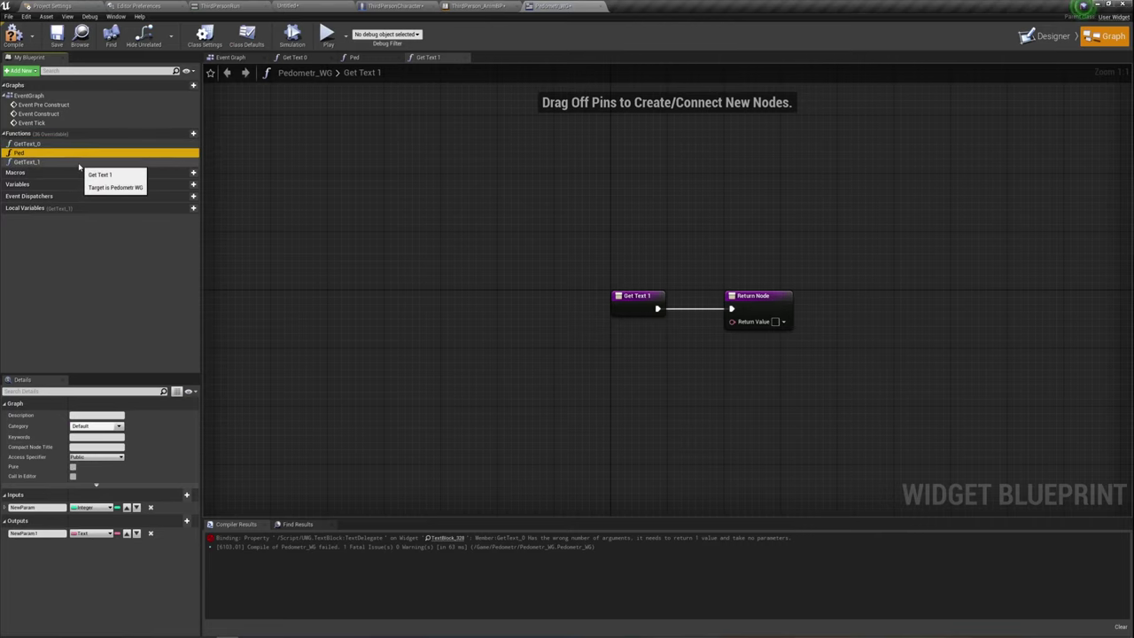
click(1046, 36)
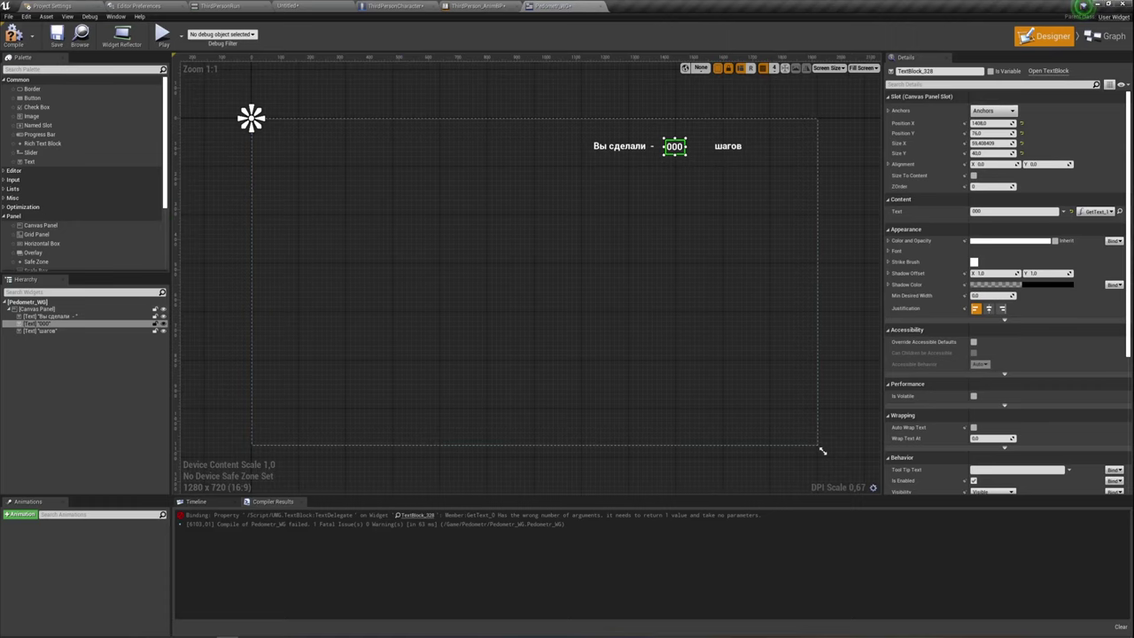
Step: Save all modified assets, including Pedometr_WG and ThirdPersonCharacter, then reopen Pedometr_WG
click(222, 6)
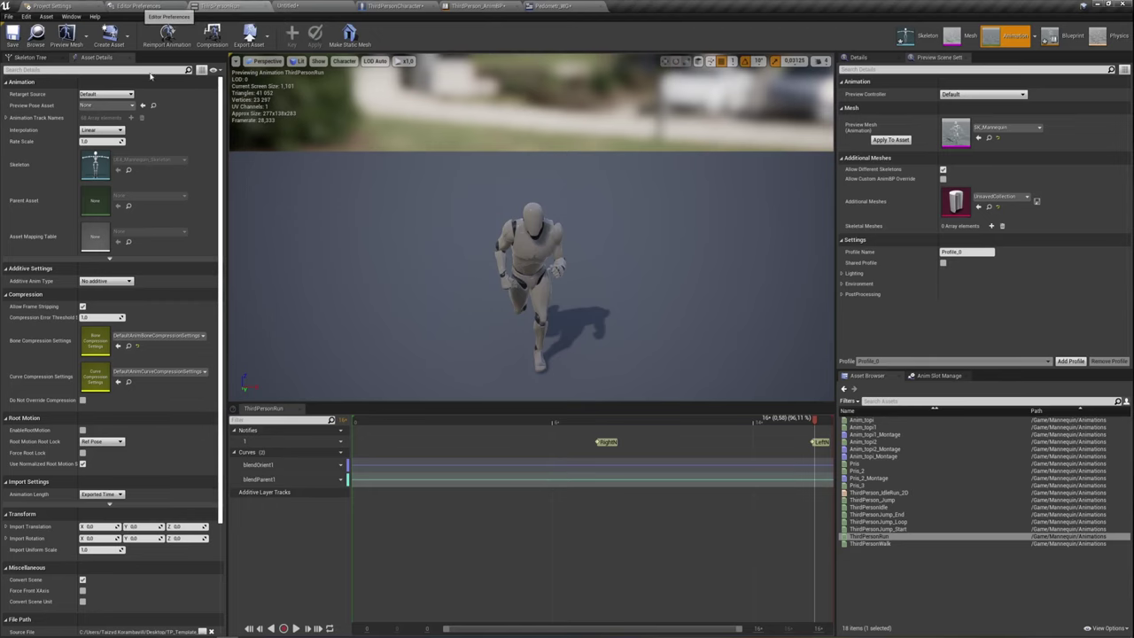
click(287, 6)
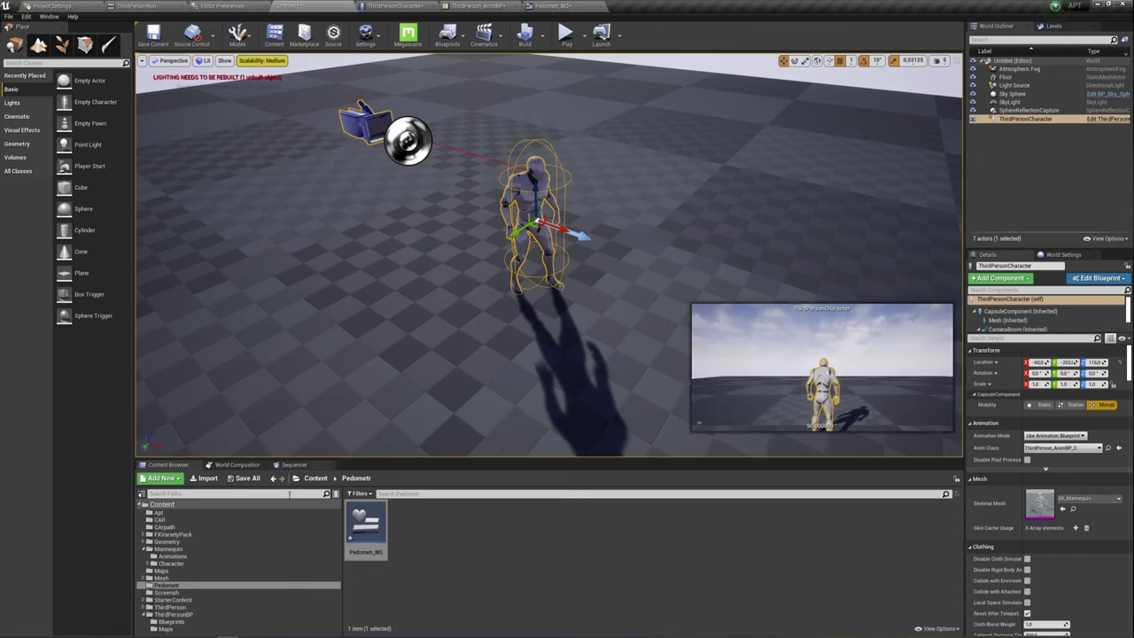
click(247, 480)
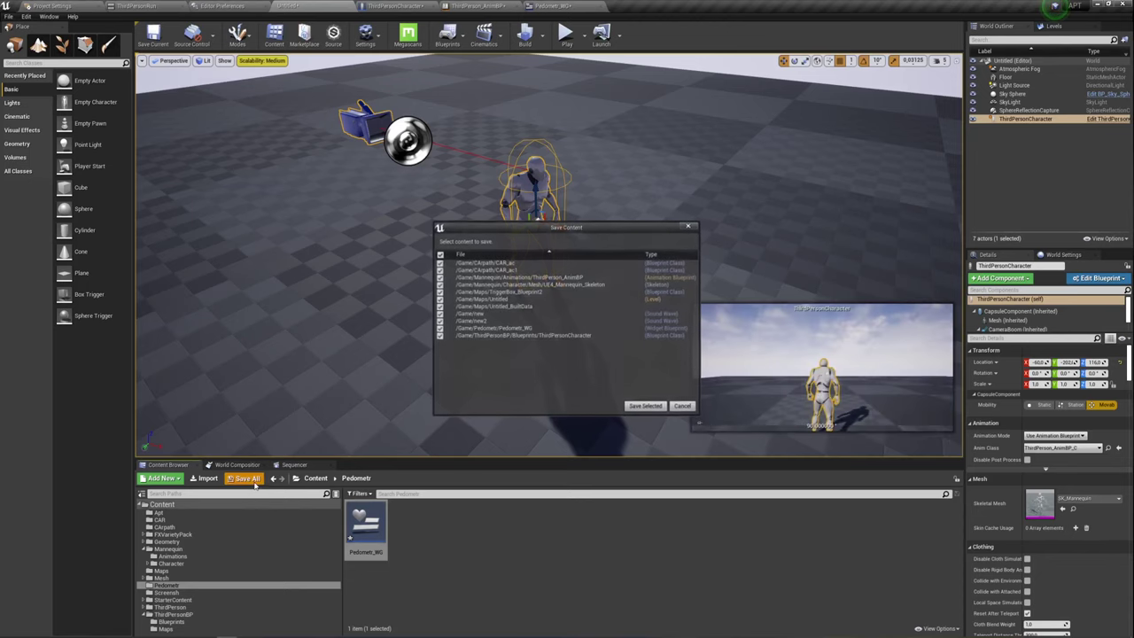
click(645, 407)
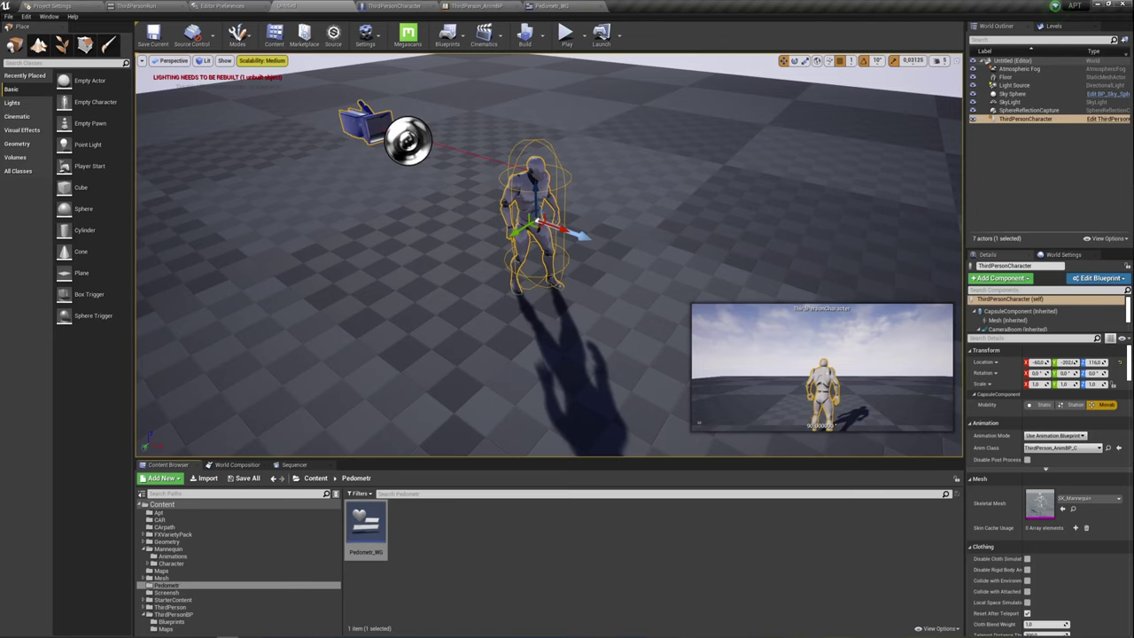
click(554, 6)
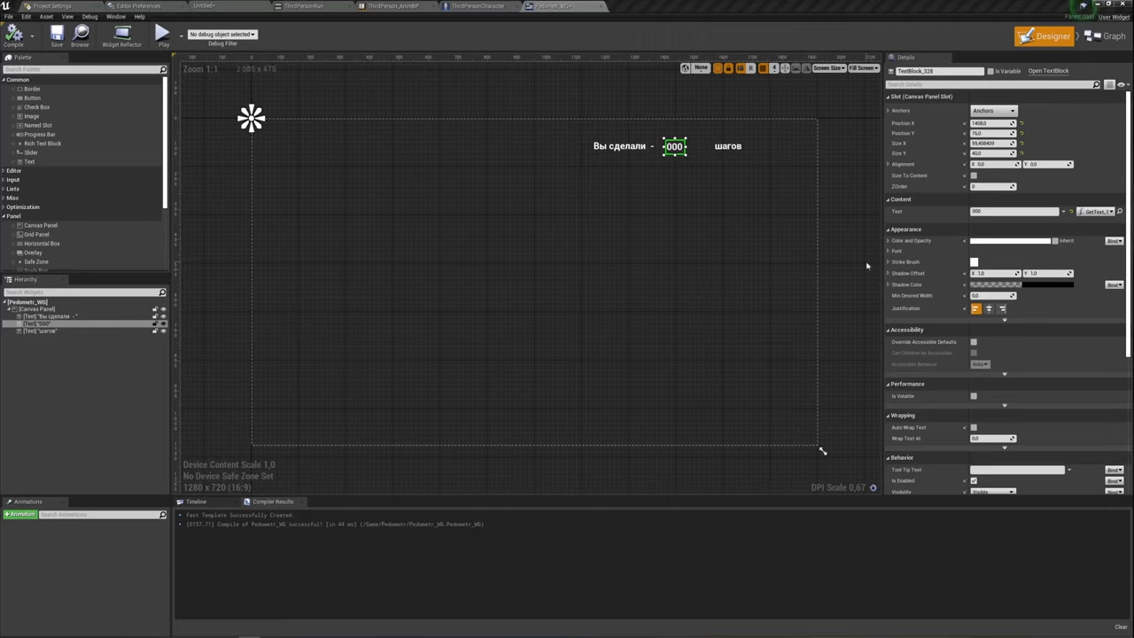
Step: Give GetText_1 an Integer New Param input wired to its return value, then compile
click(1113, 212)
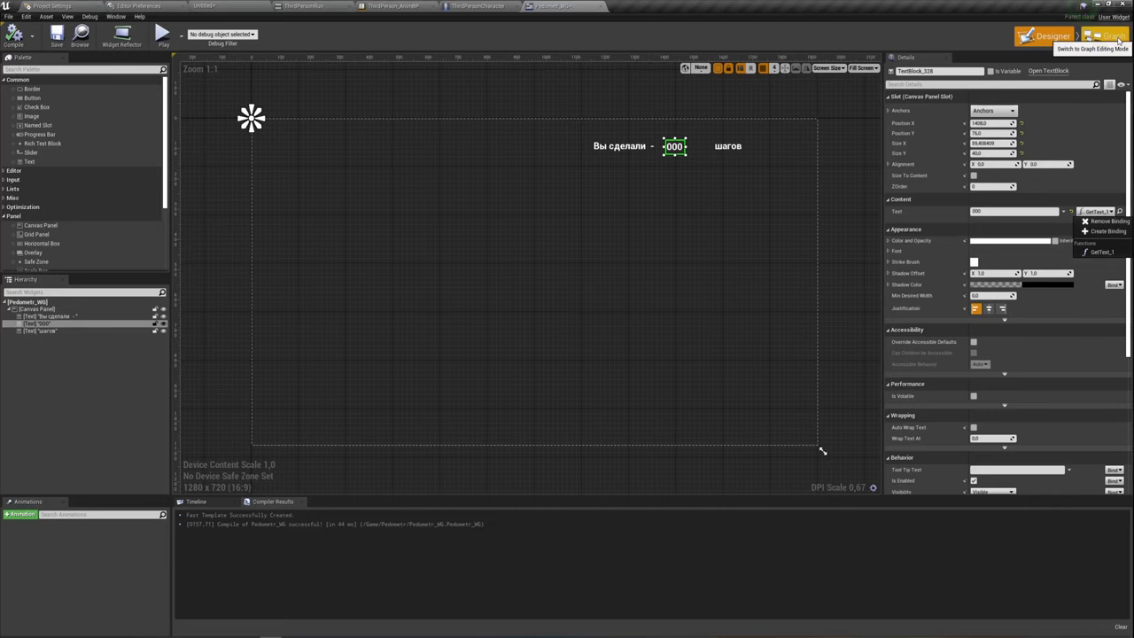
click(1119, 38)
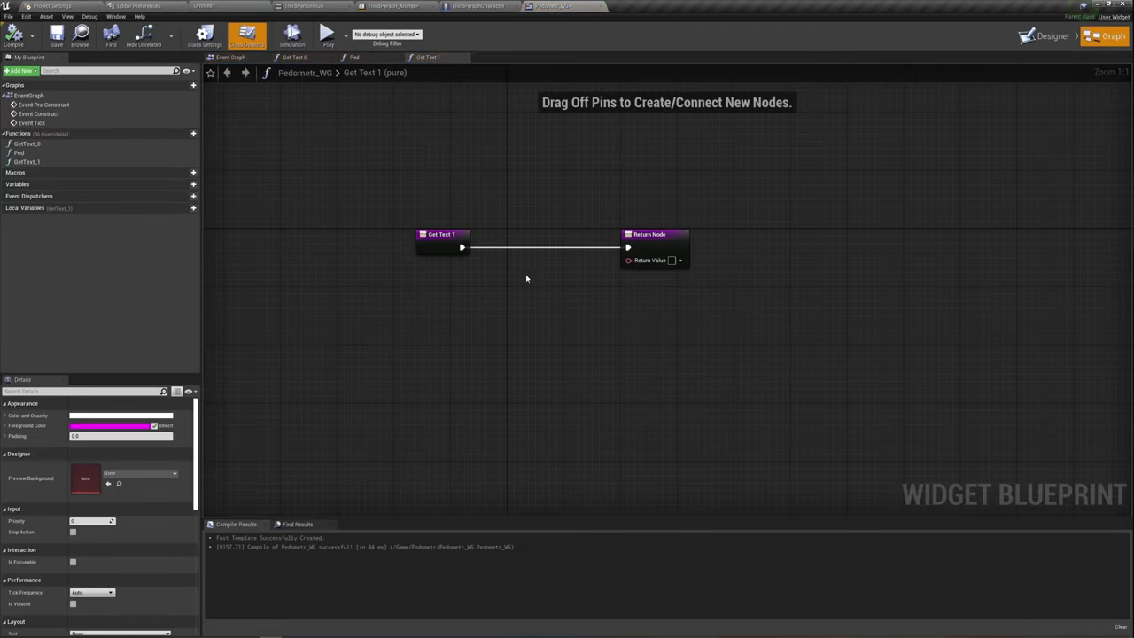
right_drag(526, 278, 549, 261)
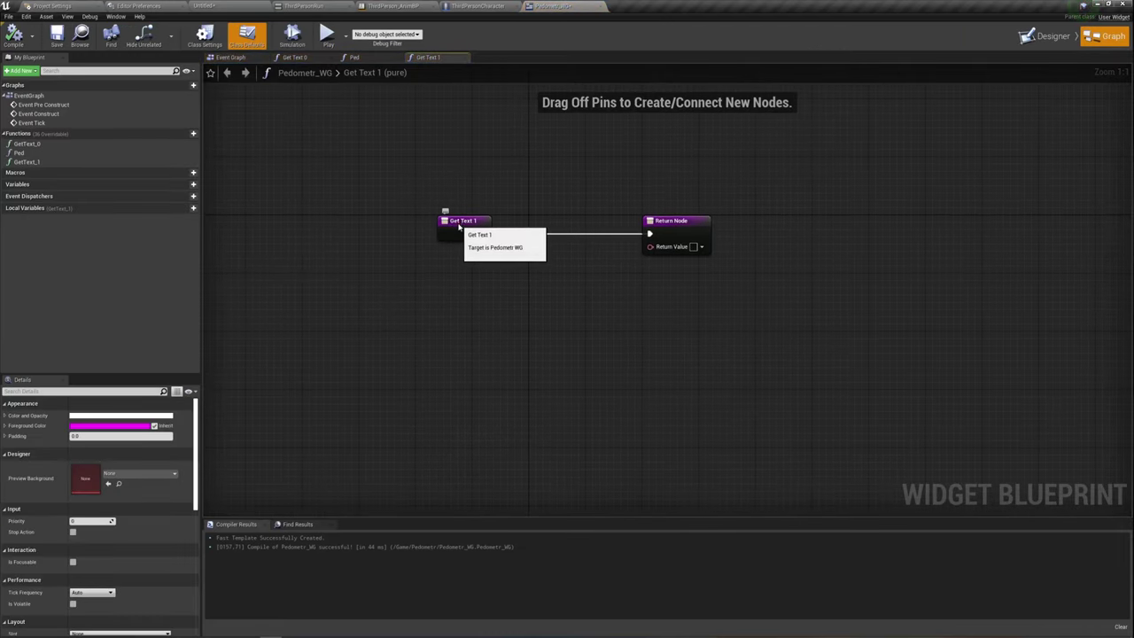
click(448, 231)
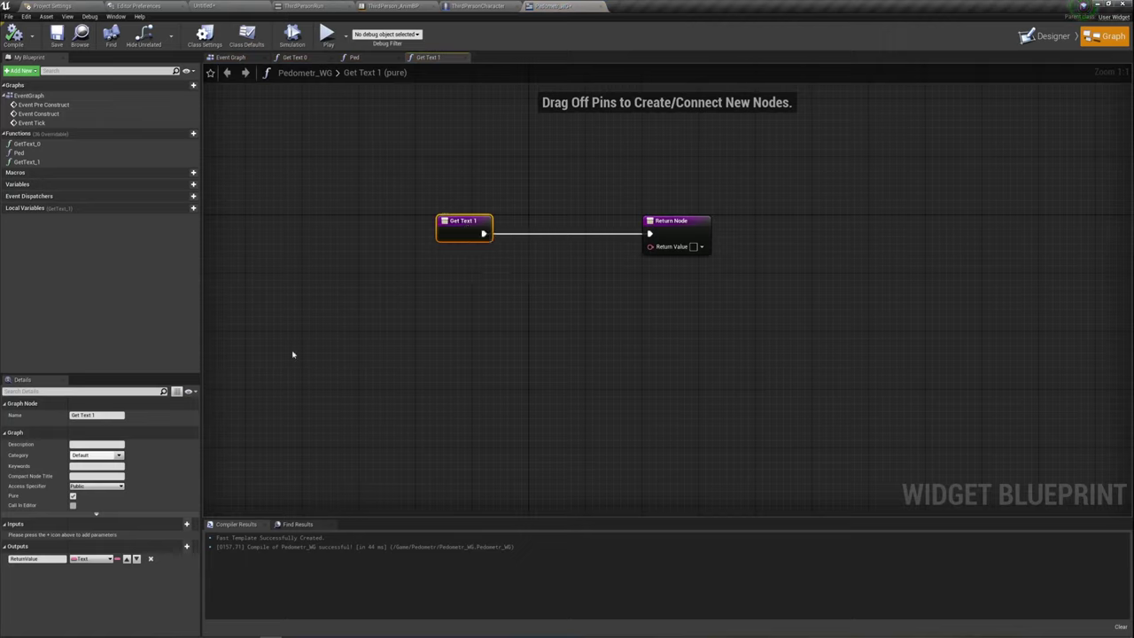
click(186, 524)
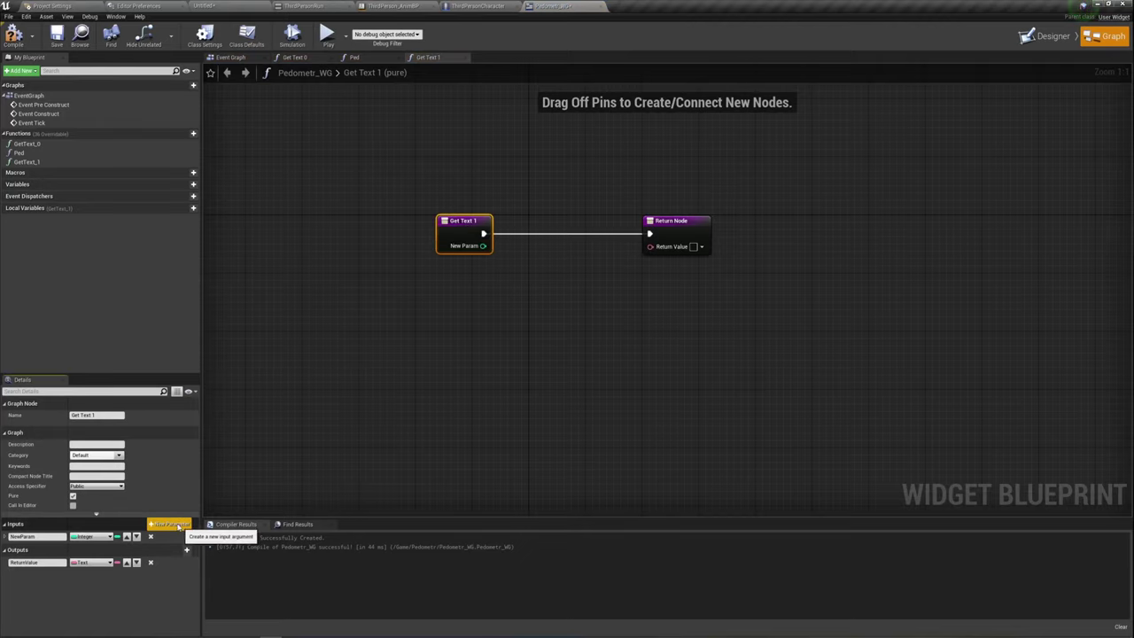
drag(483, 245, 651, 246)
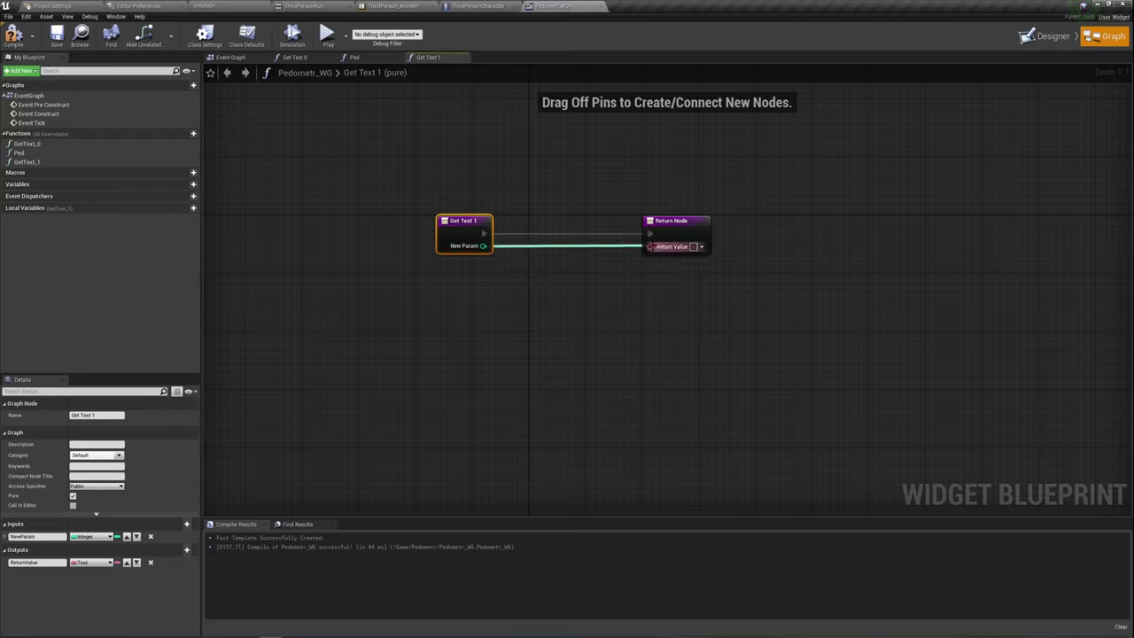
drag(589, 227, 582, 249)
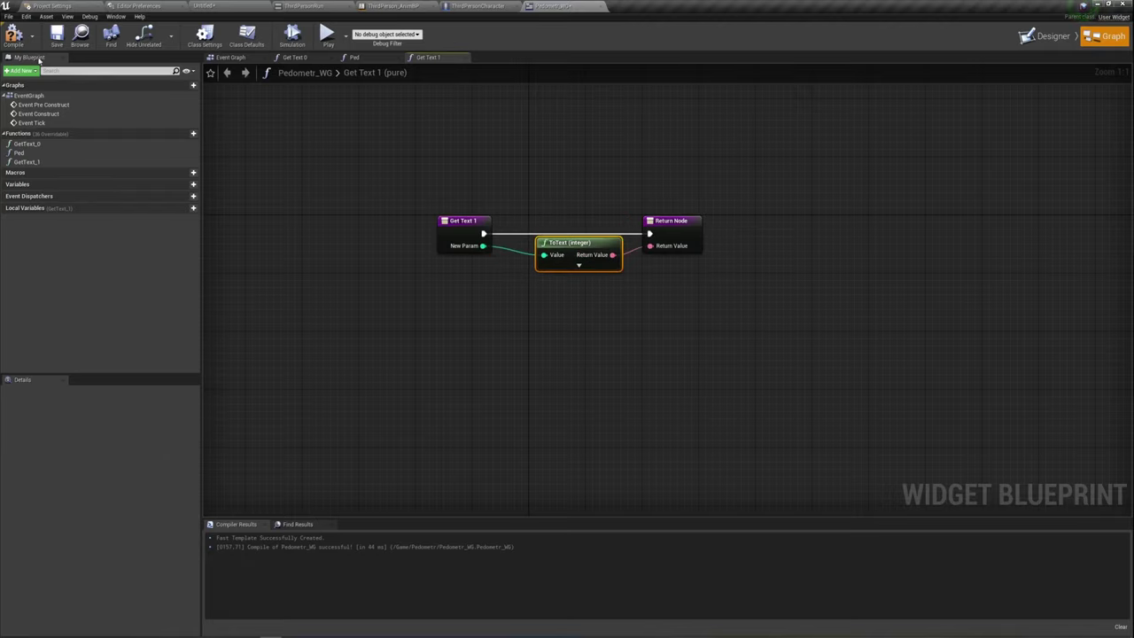
key(F7)
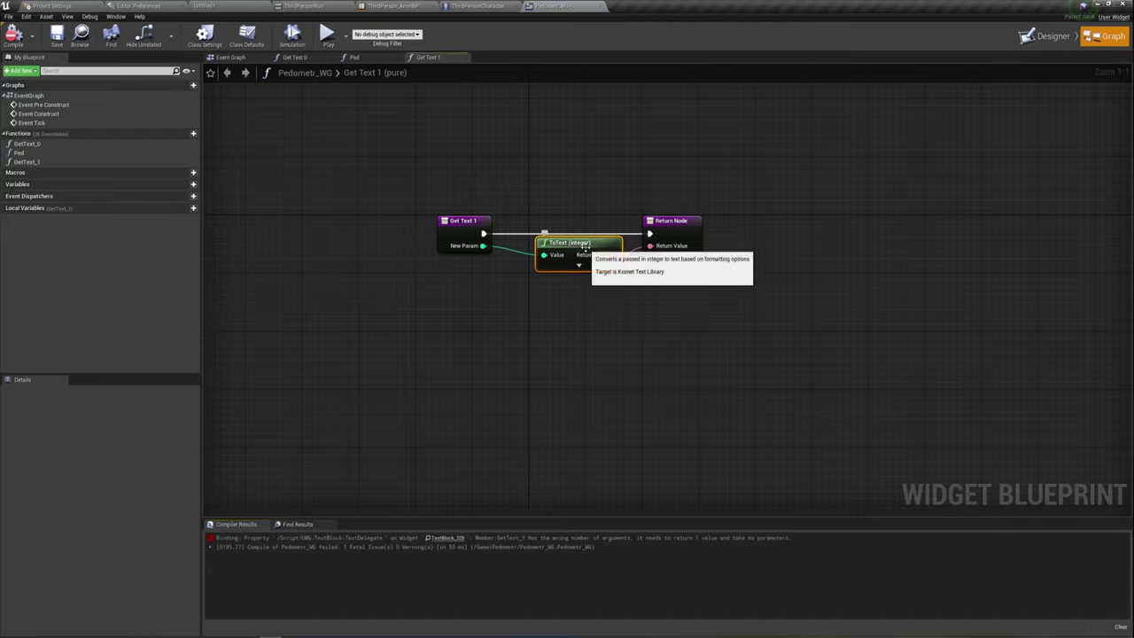
Step: Change the GetText_1 return value type to String and delete the ToText node
drag(687, 233, 737, 233)
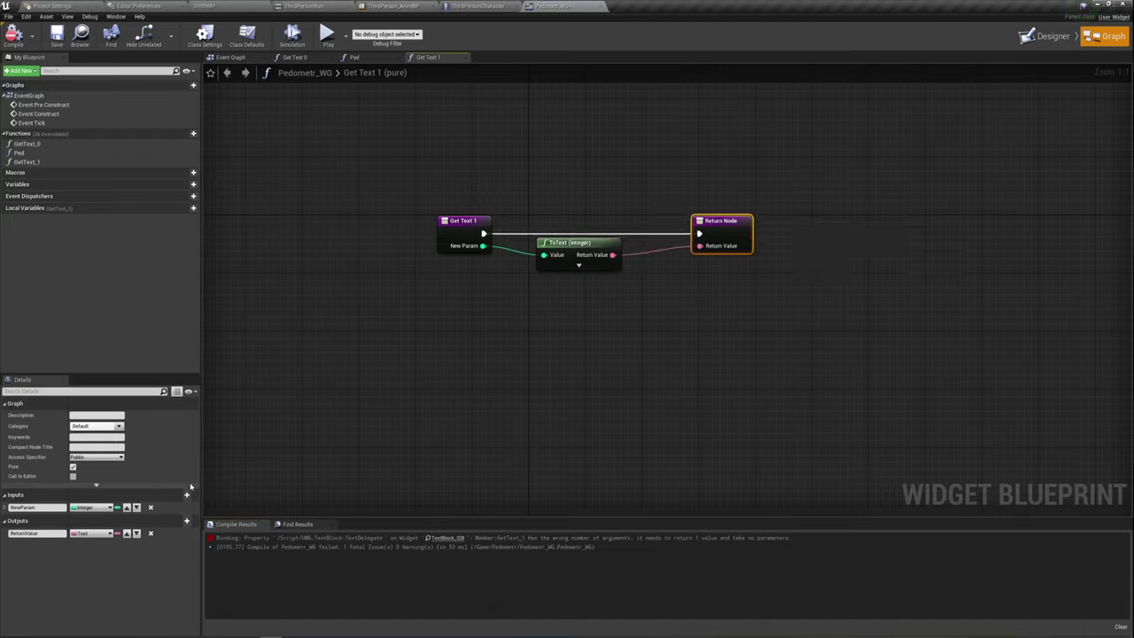
click(93, 533)
click(92, 413)
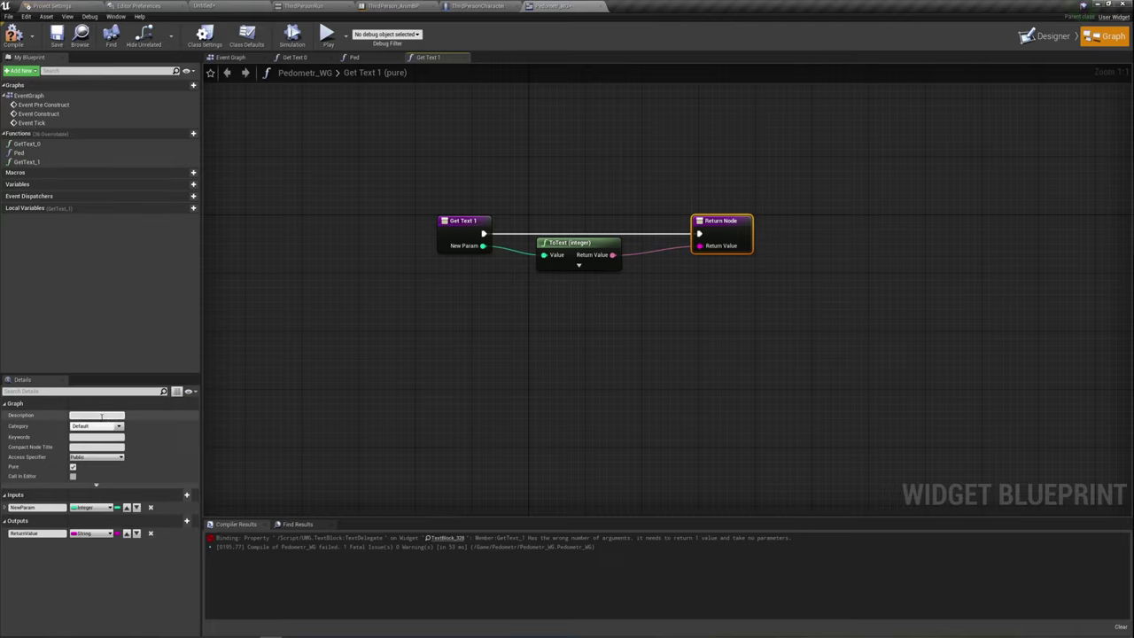
click(607, 257)
key(Delete)
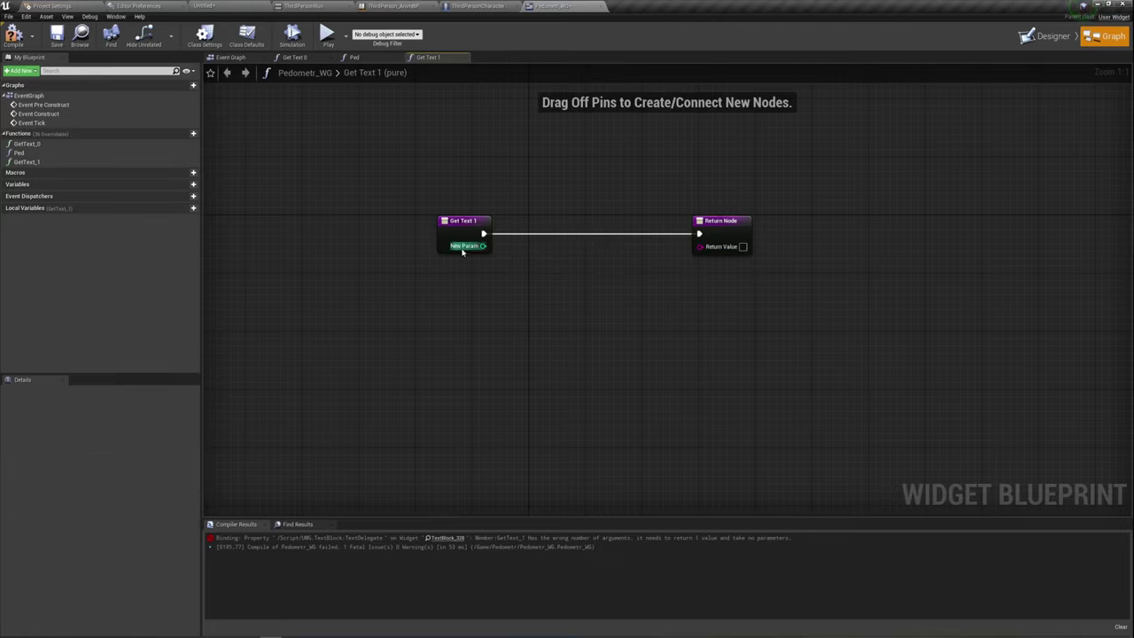
Step: Wire New Param to the String return, compile, and delete the auto-inserted conversion node
drag(483, 245, 699, 246)
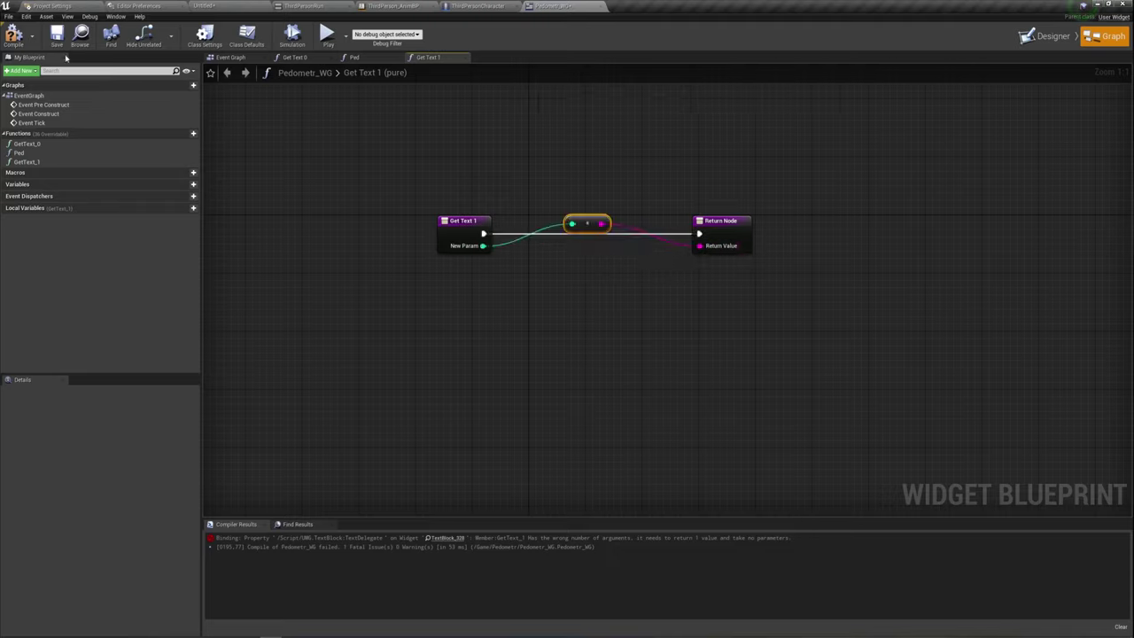
click(13, 36)
key(Delete)
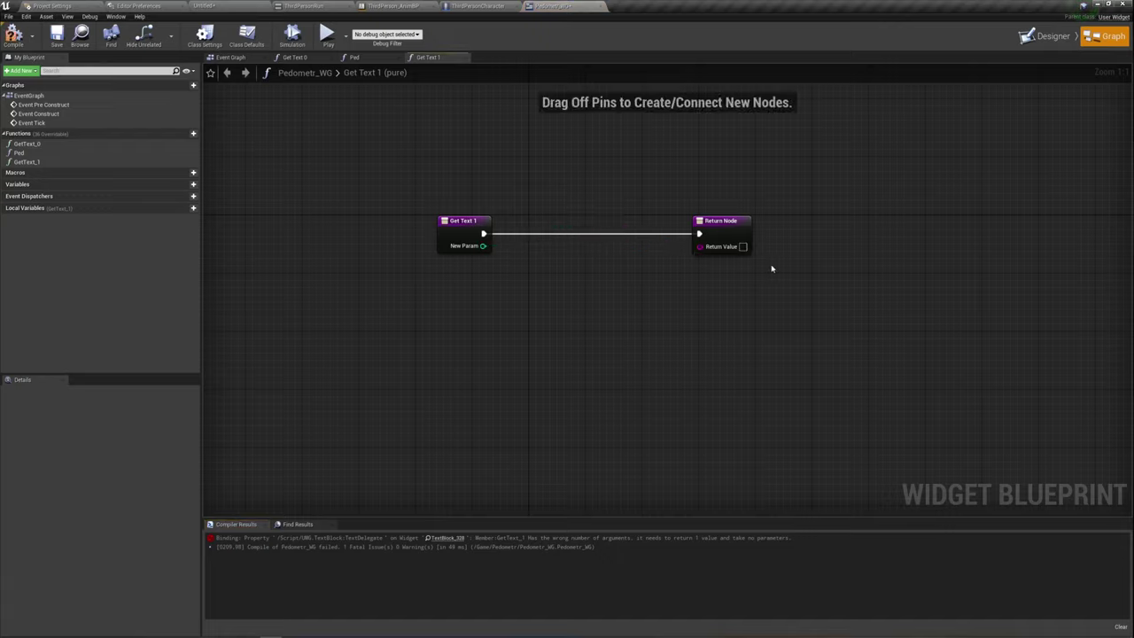
click(727, 233)
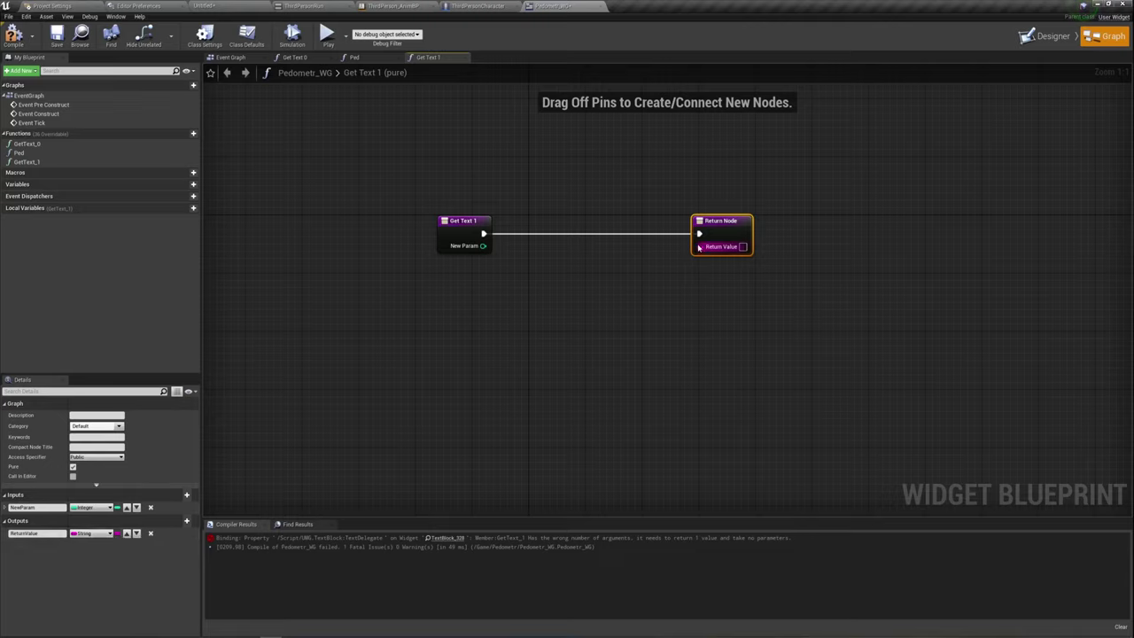
Step: Add an Append node joining the converted New Param with the text 'Steps'
drag(699, 246, 636, 262)
text(appl)
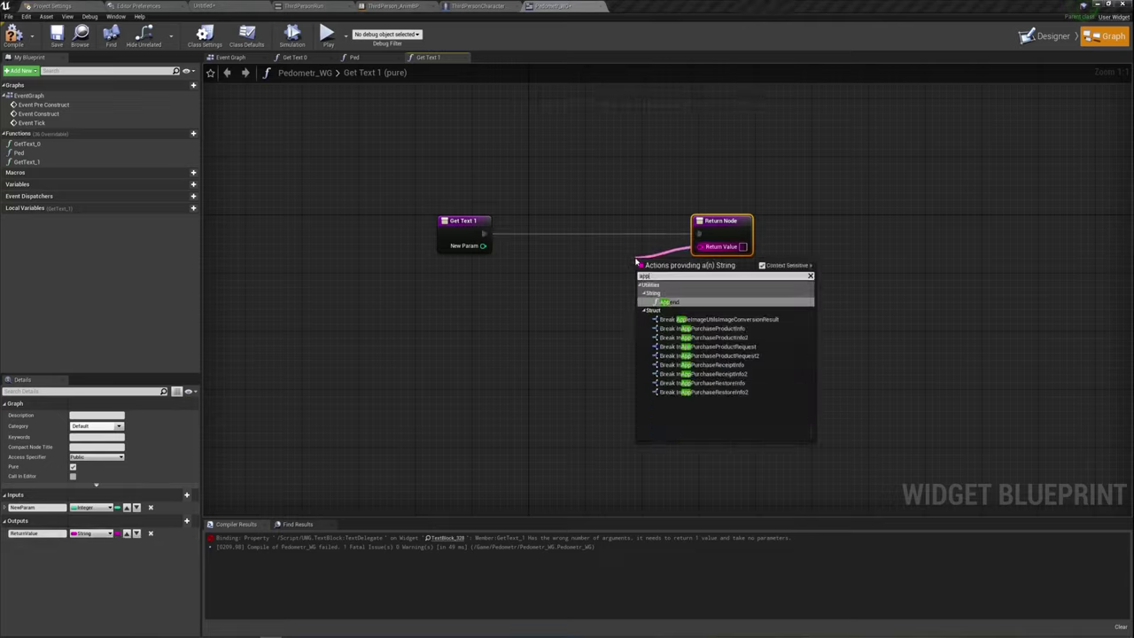
text(l)
click(679, 304)
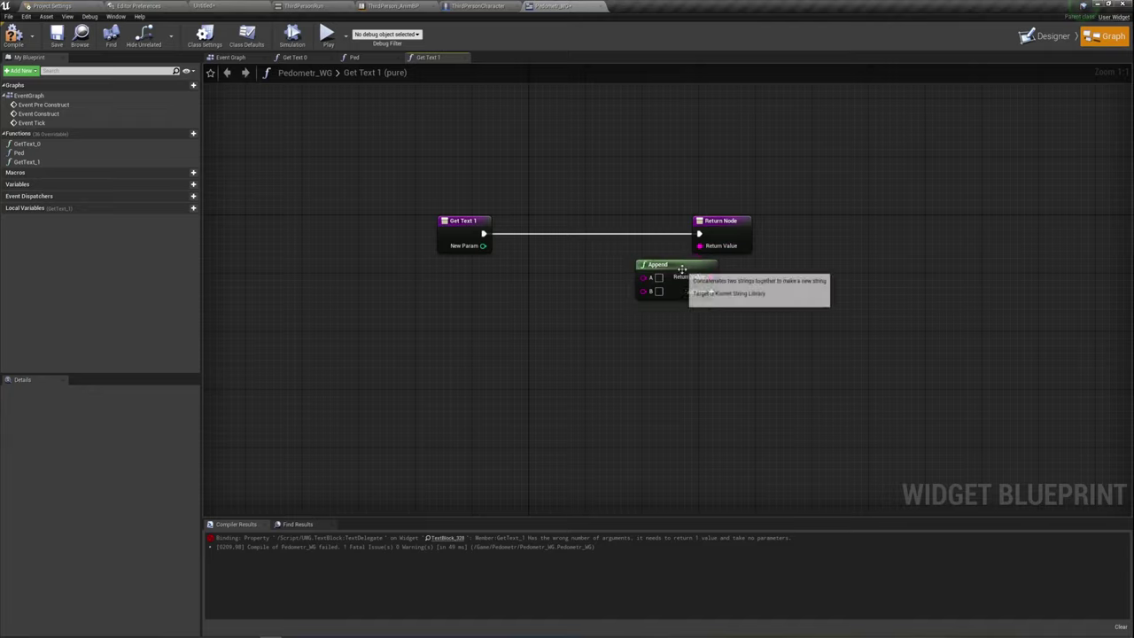
drag(685, 274, 607, 261)
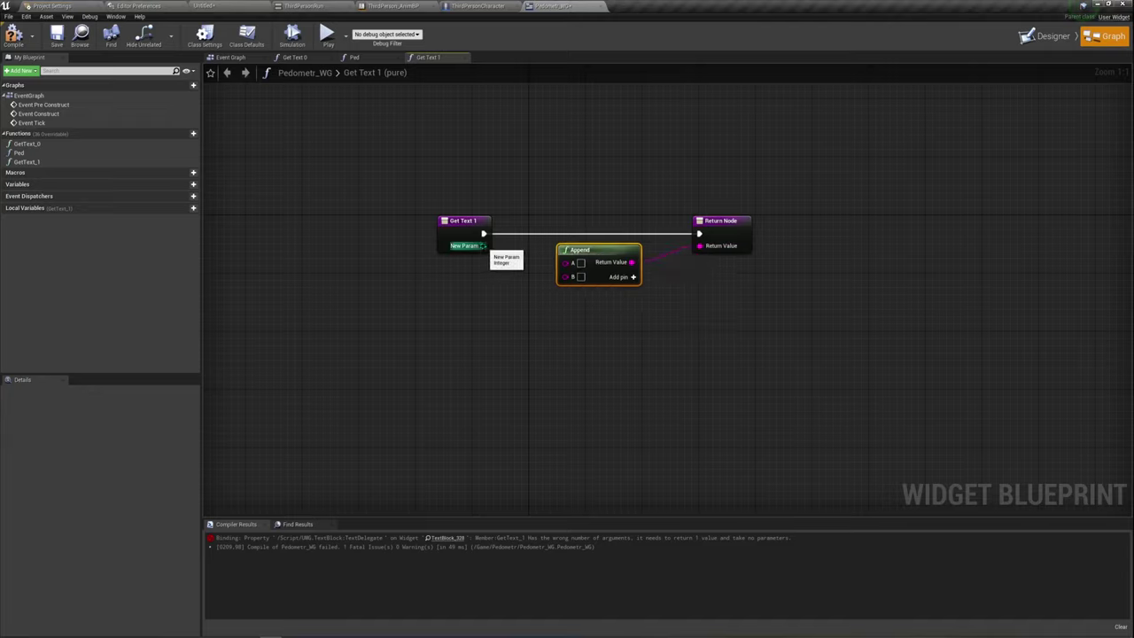
mouse_move(483, 245)
mouse_down()
mouse_move(568, 293)
mouse_move(560, 277)
mouse_up()
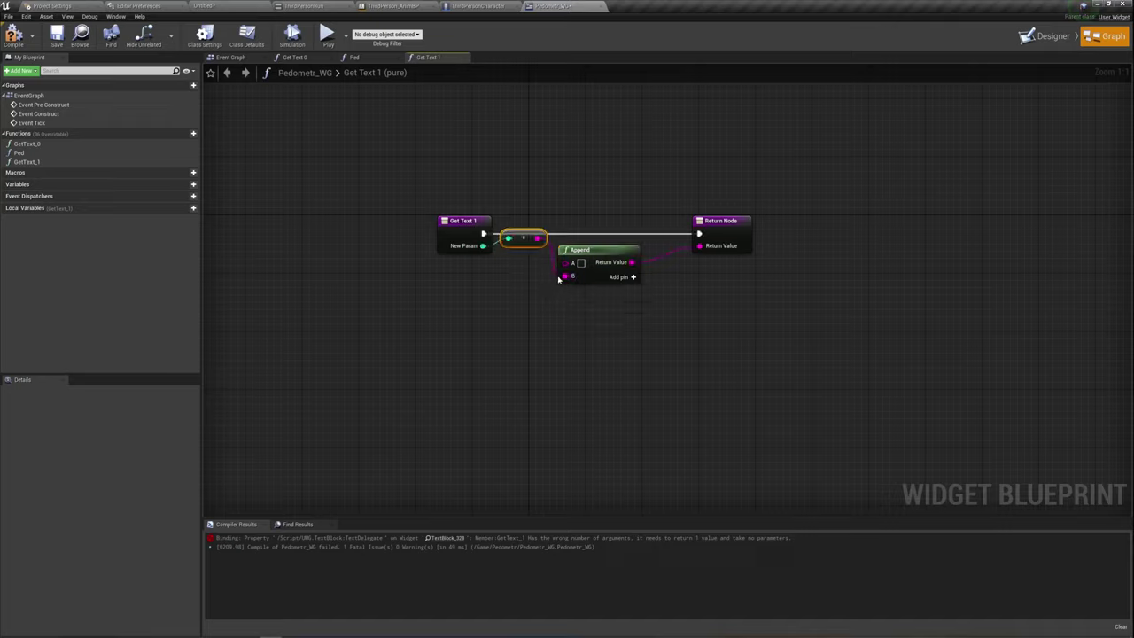
drag(524, 244, 524, 272)
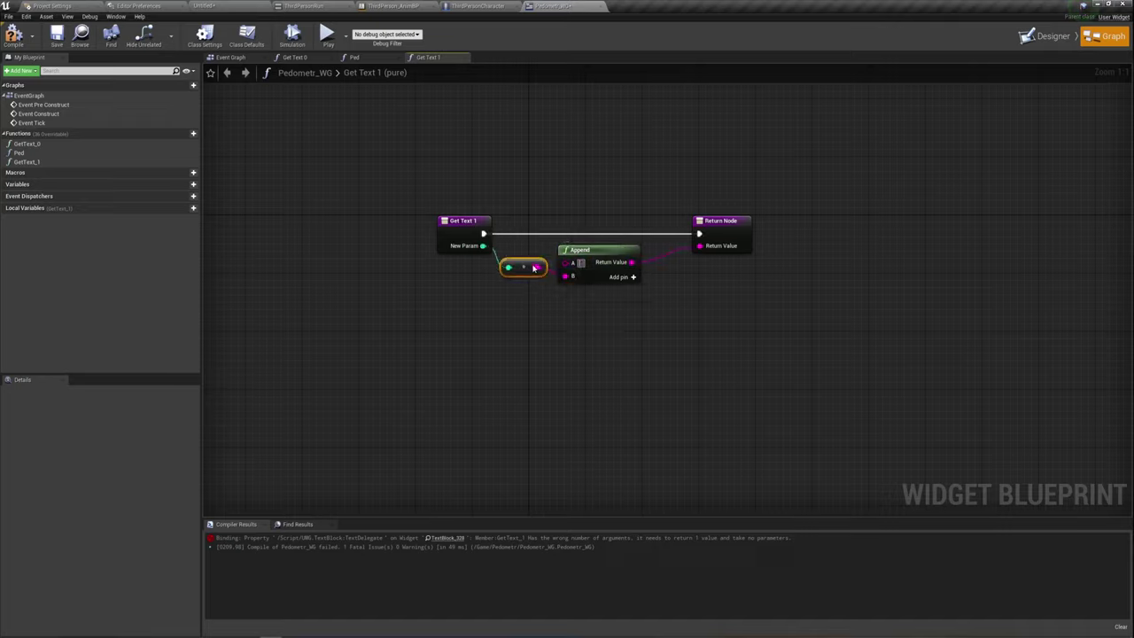
ctrl+drag(535, 268, 565, 262)
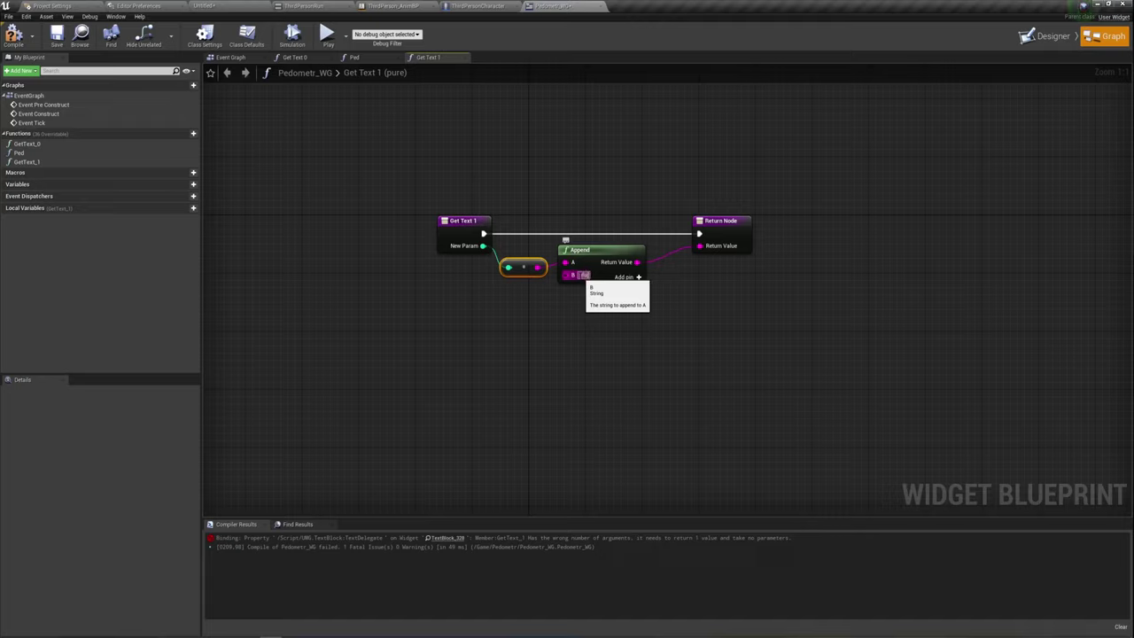
key(BackSpace)
text(Steps)
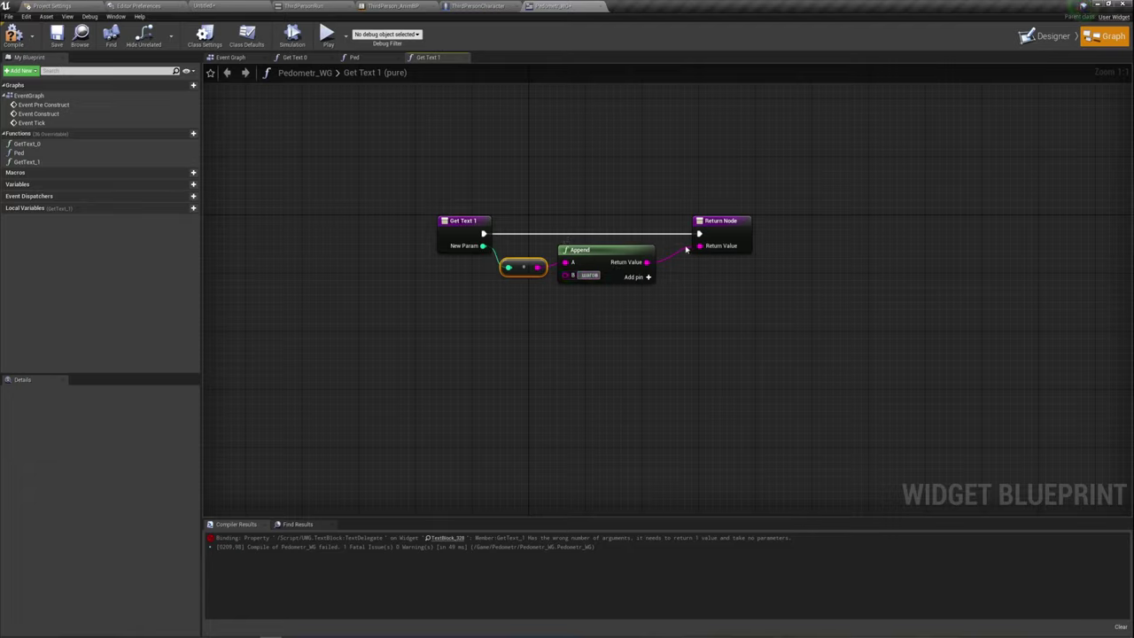
Step: Switch the return type to Text, feed Append through ToText into it, and recompile
drag(686, 250, 679, 257)
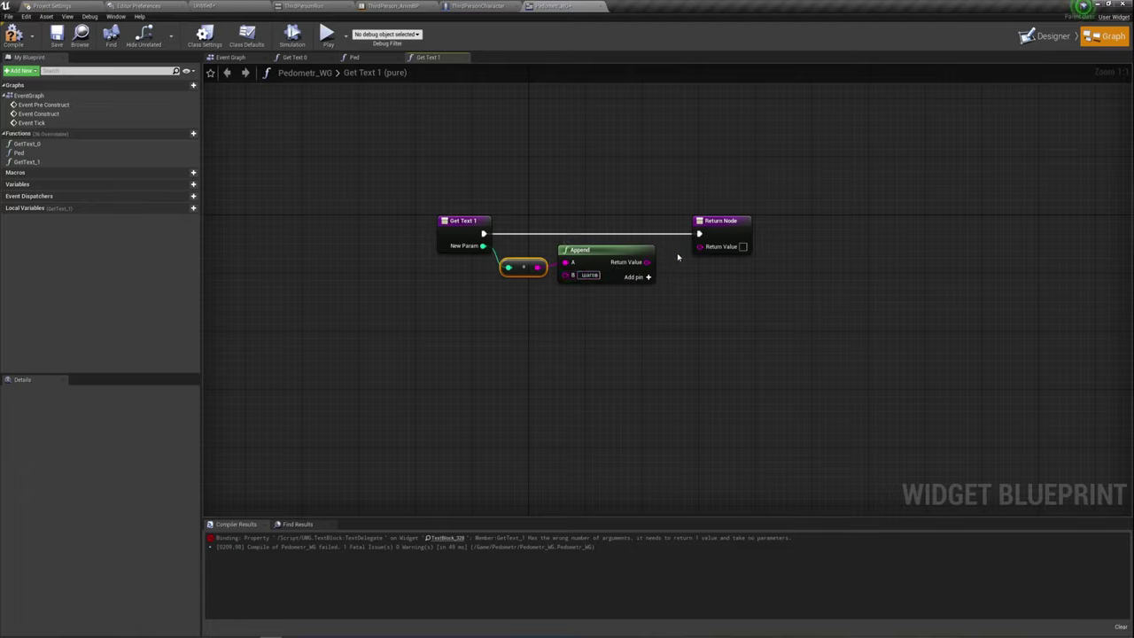
click(723, 244)
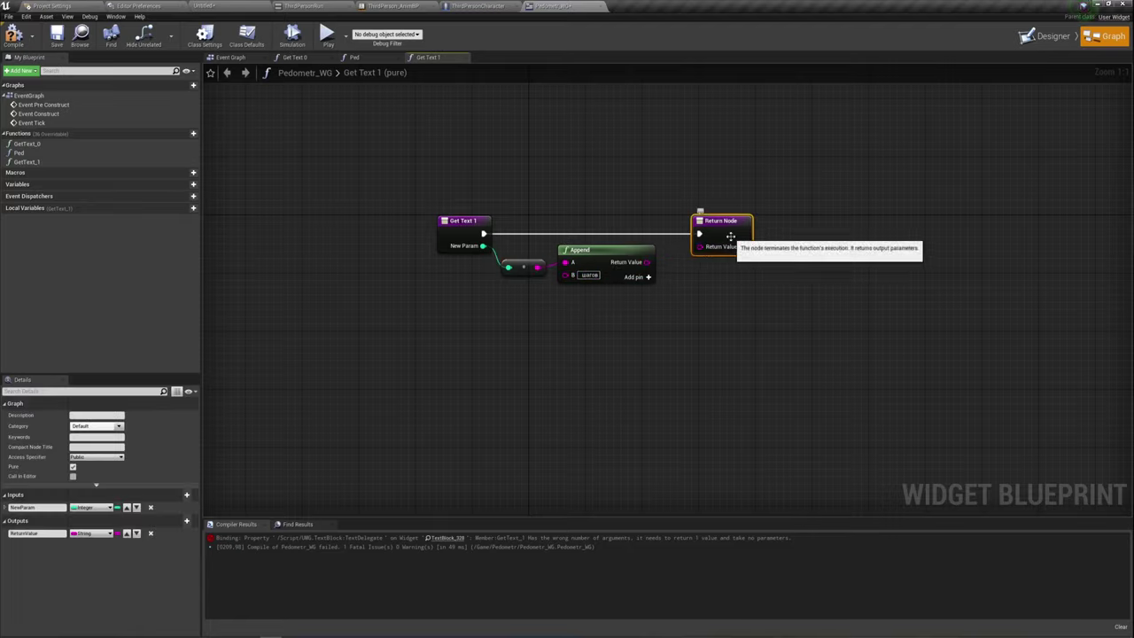
click(92, 507)
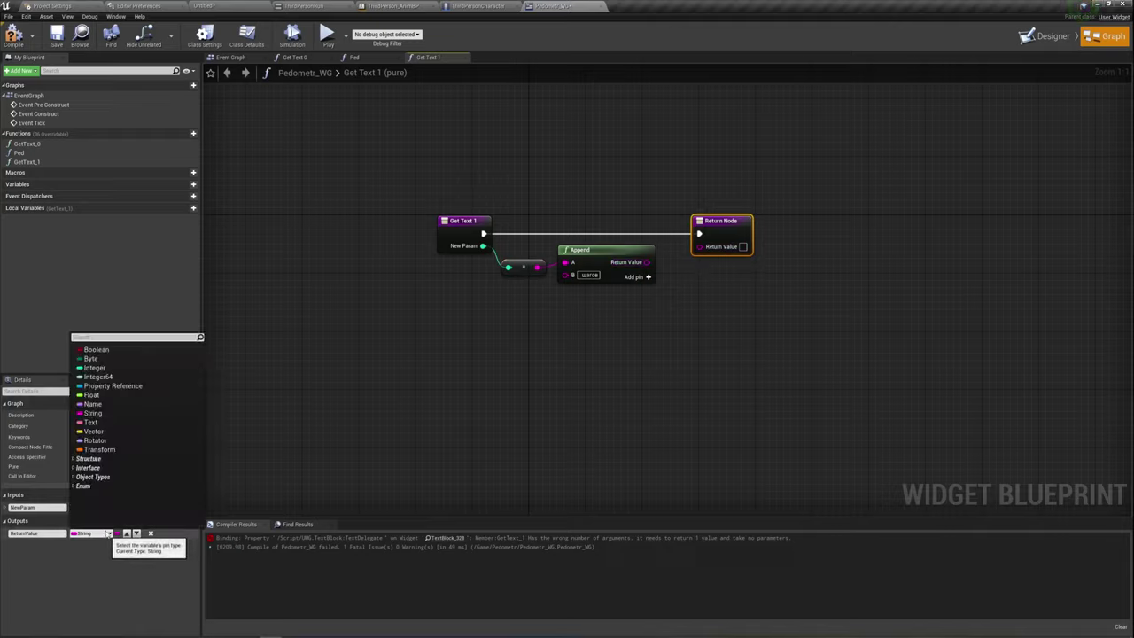
click(92, 423)
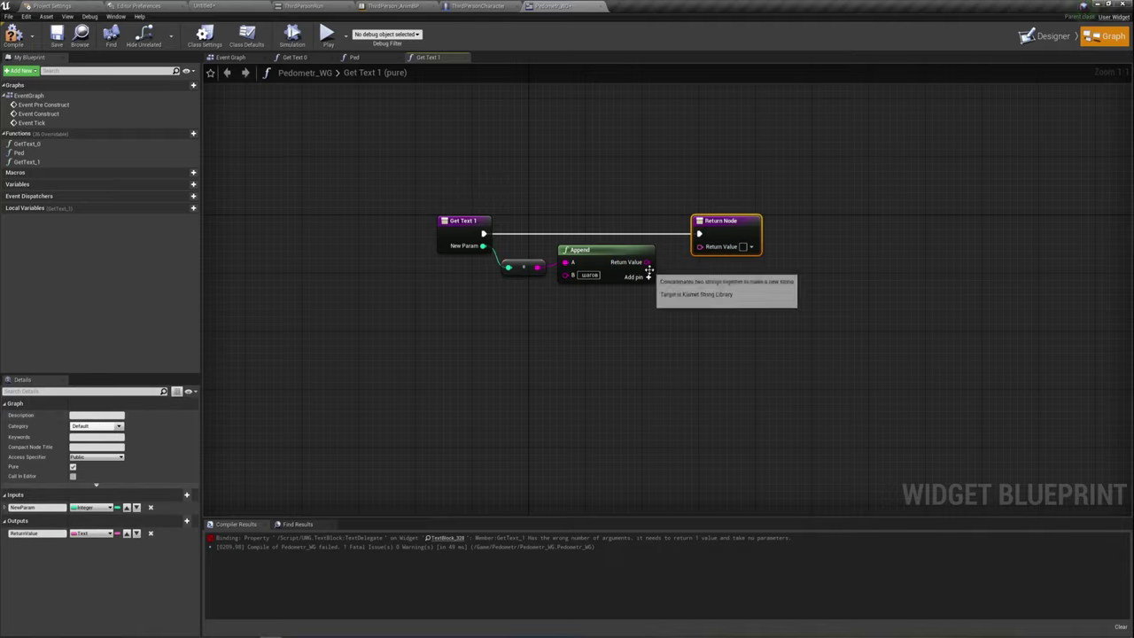
drag(647, 262, 847, 222)
drag(700, 238, 748, 253)
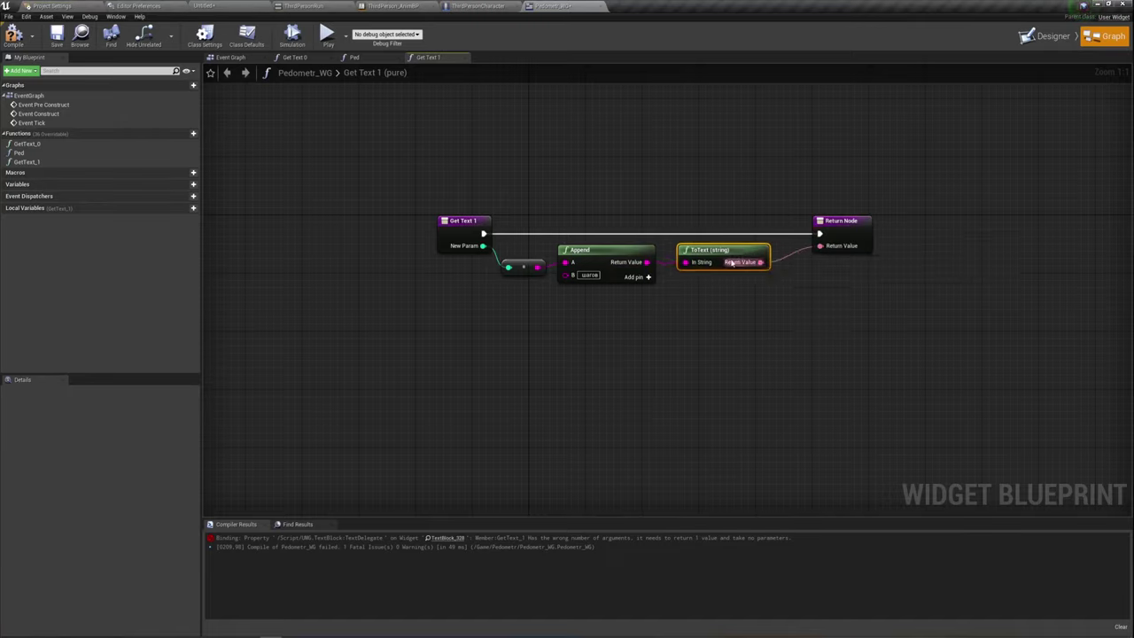
click(17, 37)
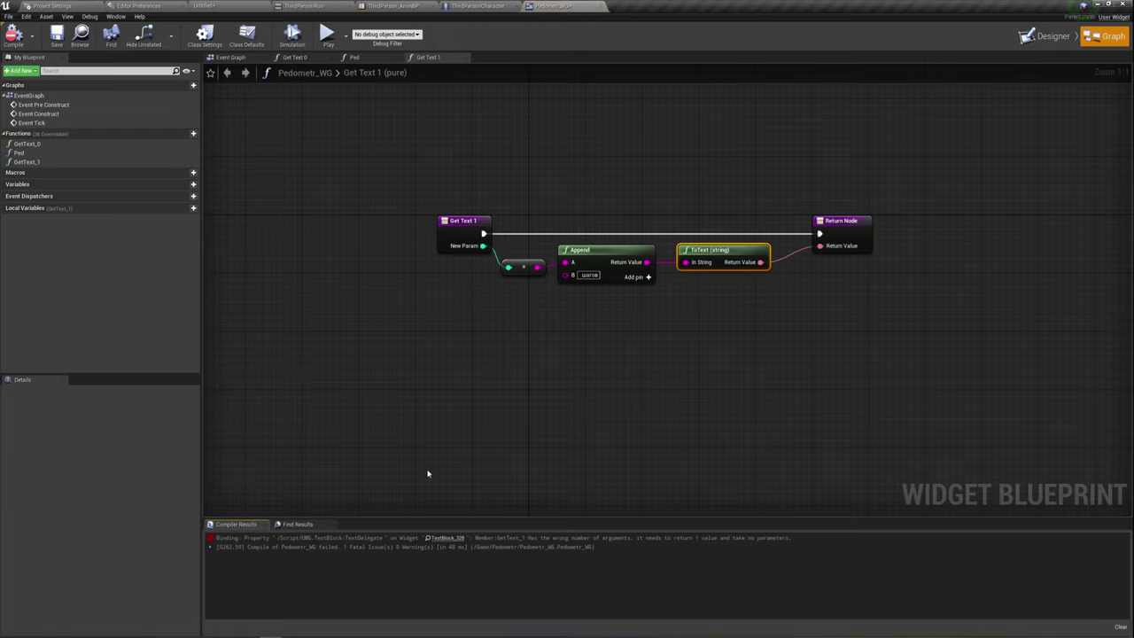
click(1048, 37)
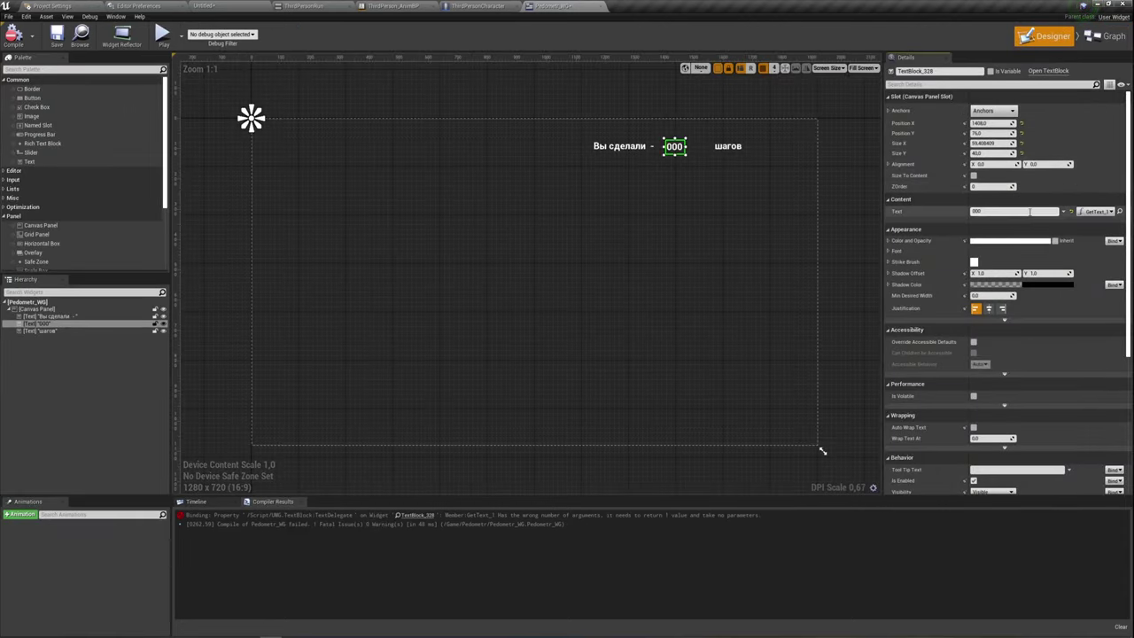
Step: Remove the GetText_1 binding from the step-count text and create a fresh Get Text 2 binding
click(1112, 212)
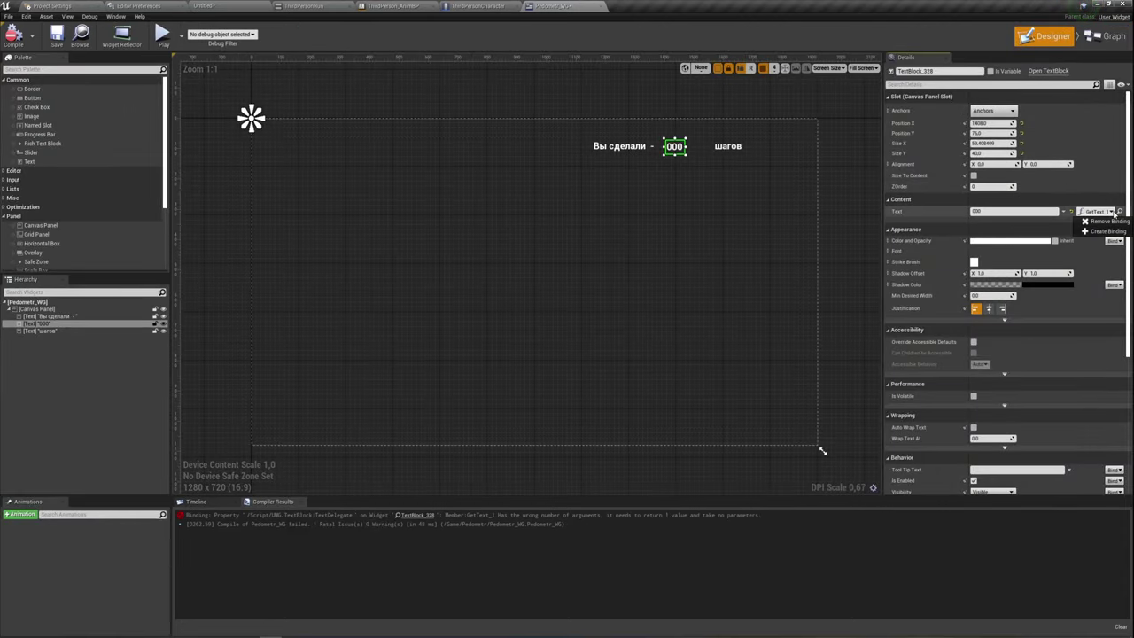
click(11, 39)
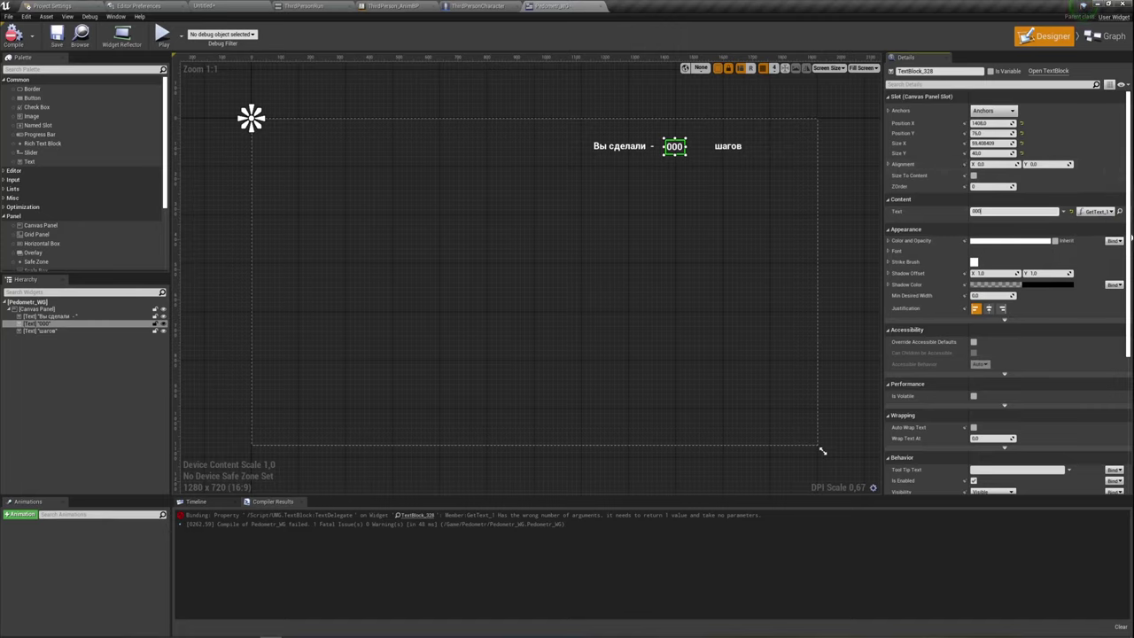
click(1097, 212)
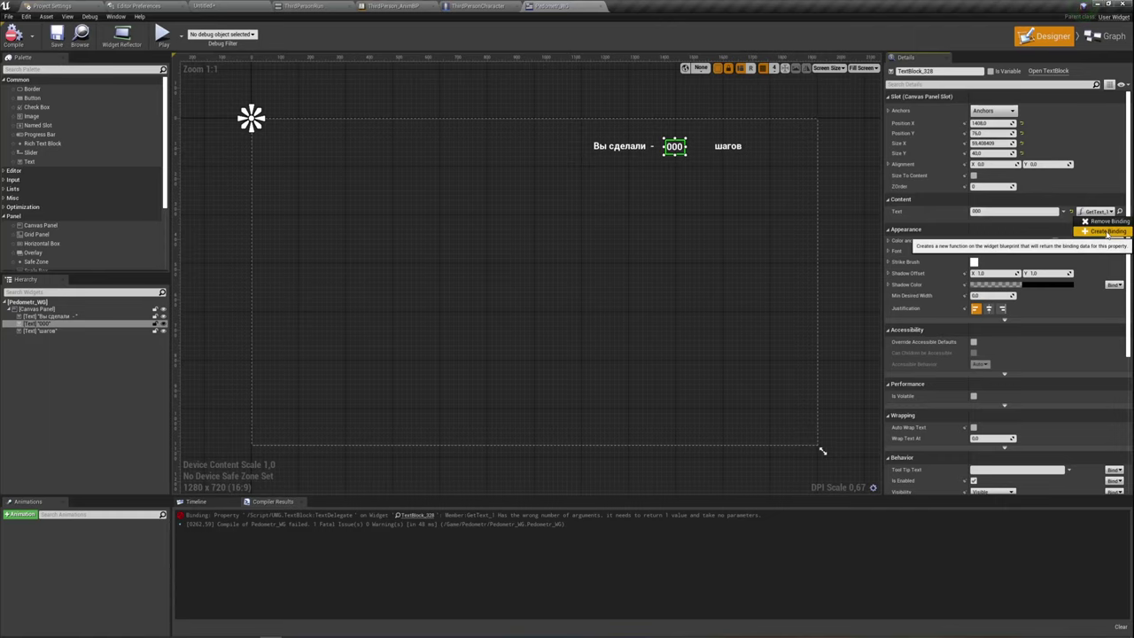
click(1104, 222)
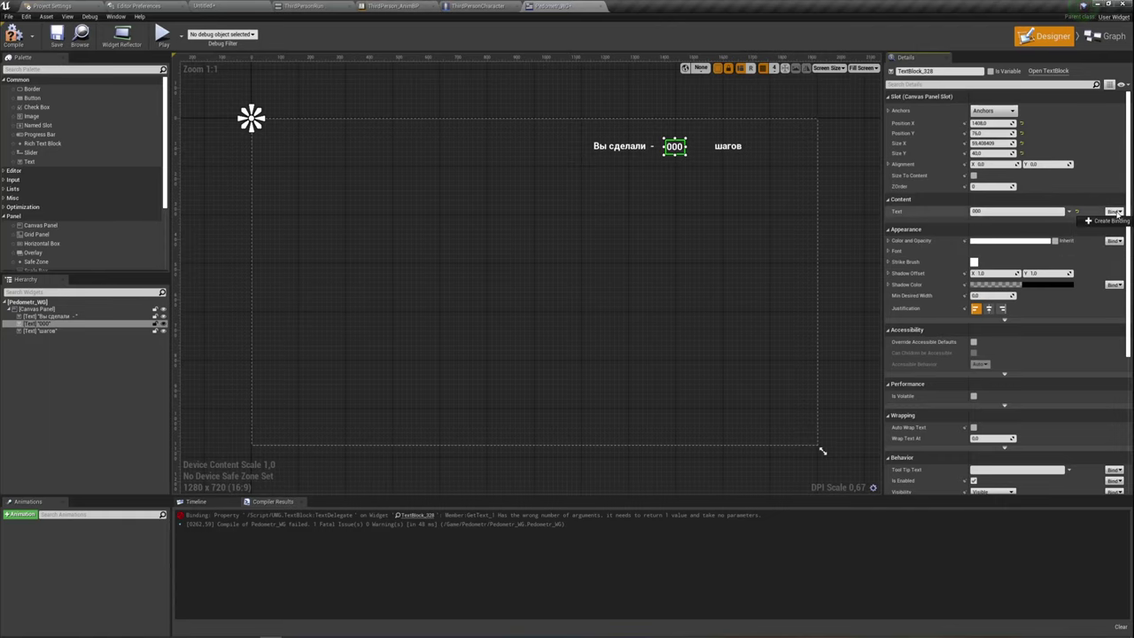
click(1110, 221)
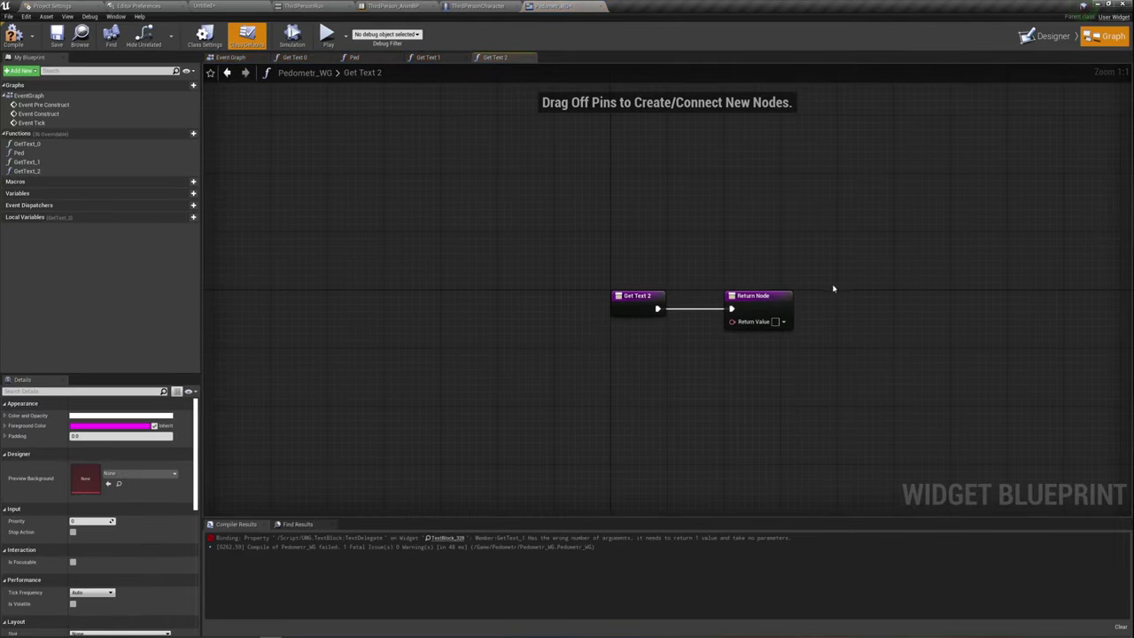
right_drag(777, 355, 716, 320)
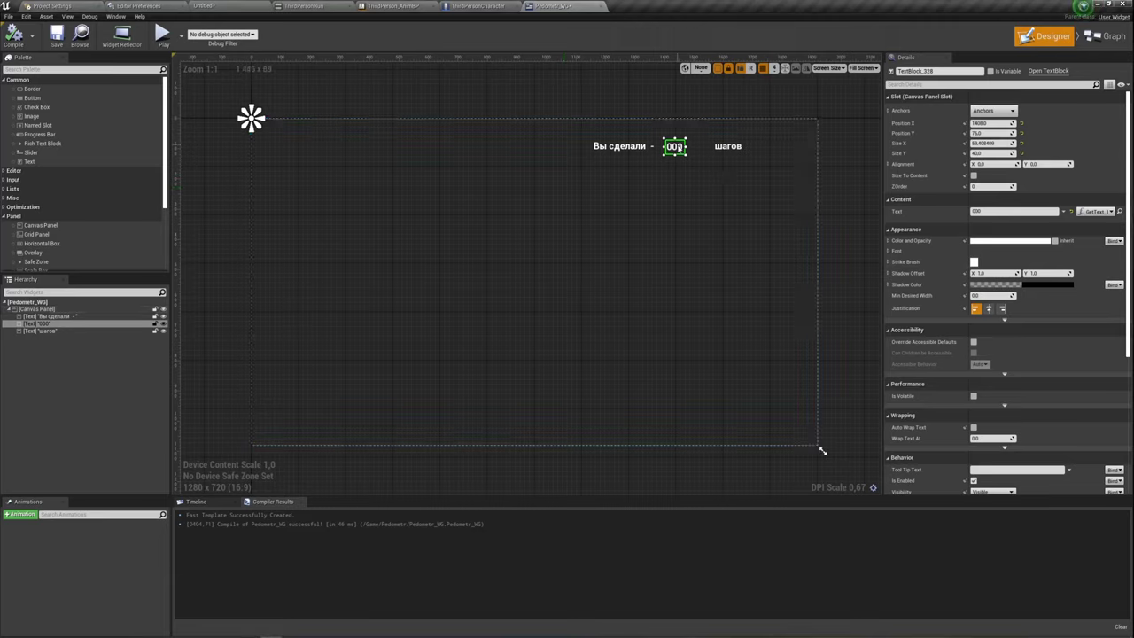
Step: Tick Is Variable on the 000 text block and add a new function in the Graph
click(991, 71)
click(1108, 36)
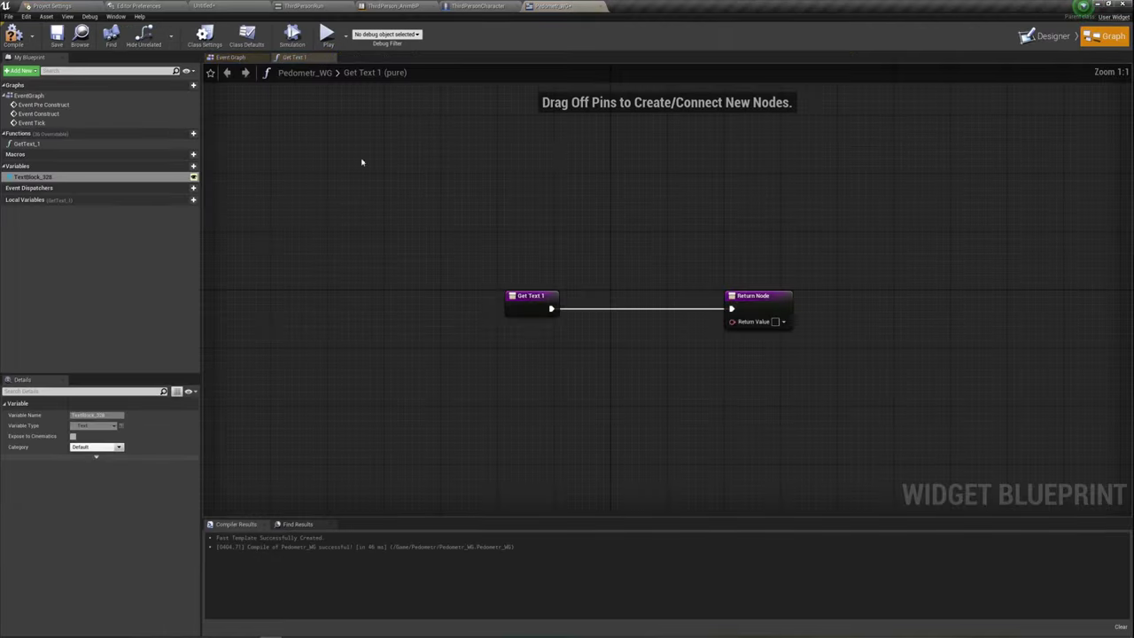
drag(26, 177, 55, 183)
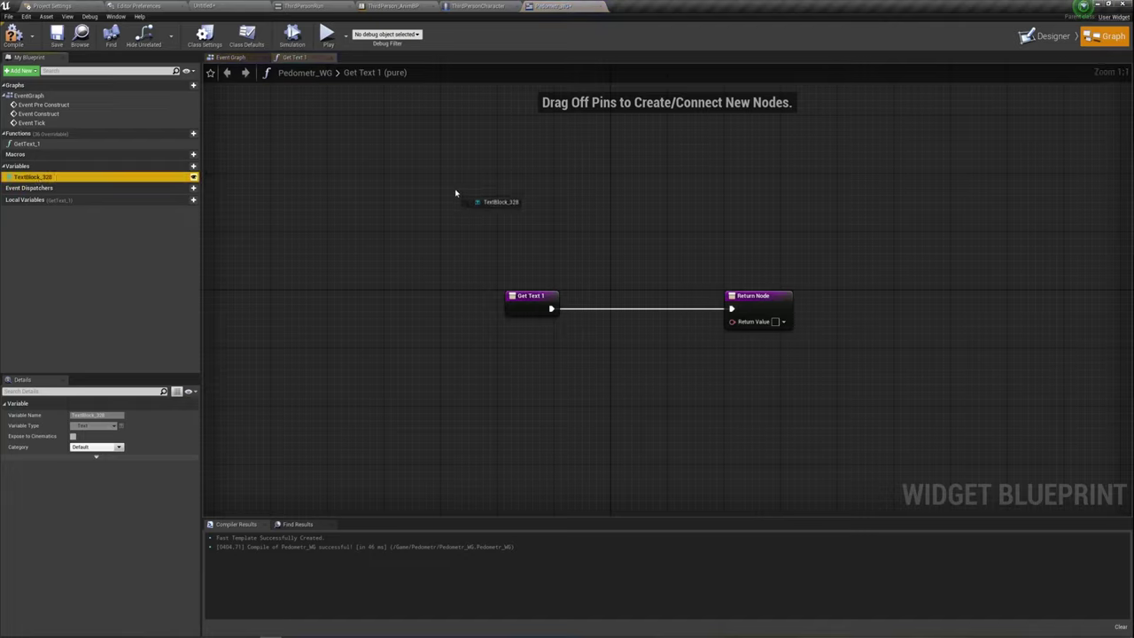
drag(55, 184, 177, 136)
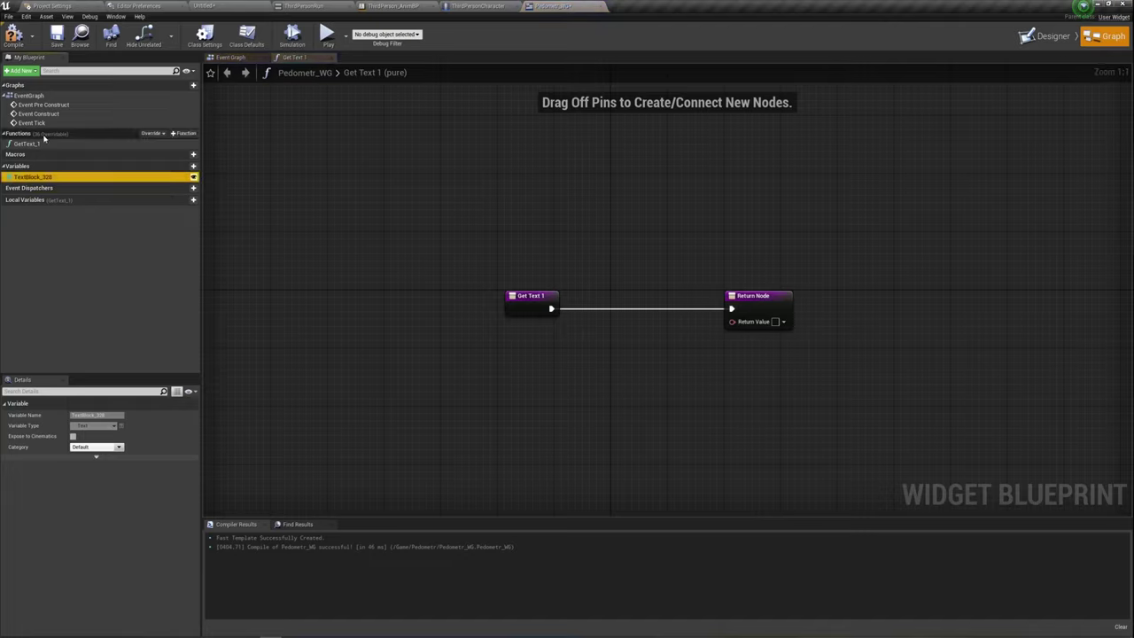
click(184, 135)
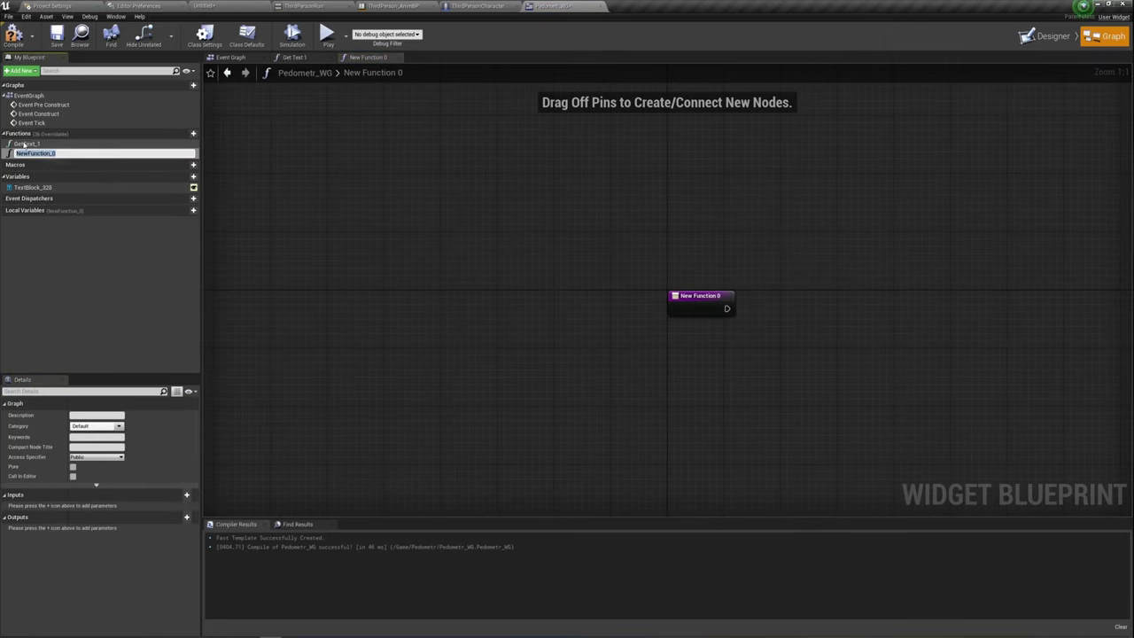
right_drag(856, 394, 523, 322)
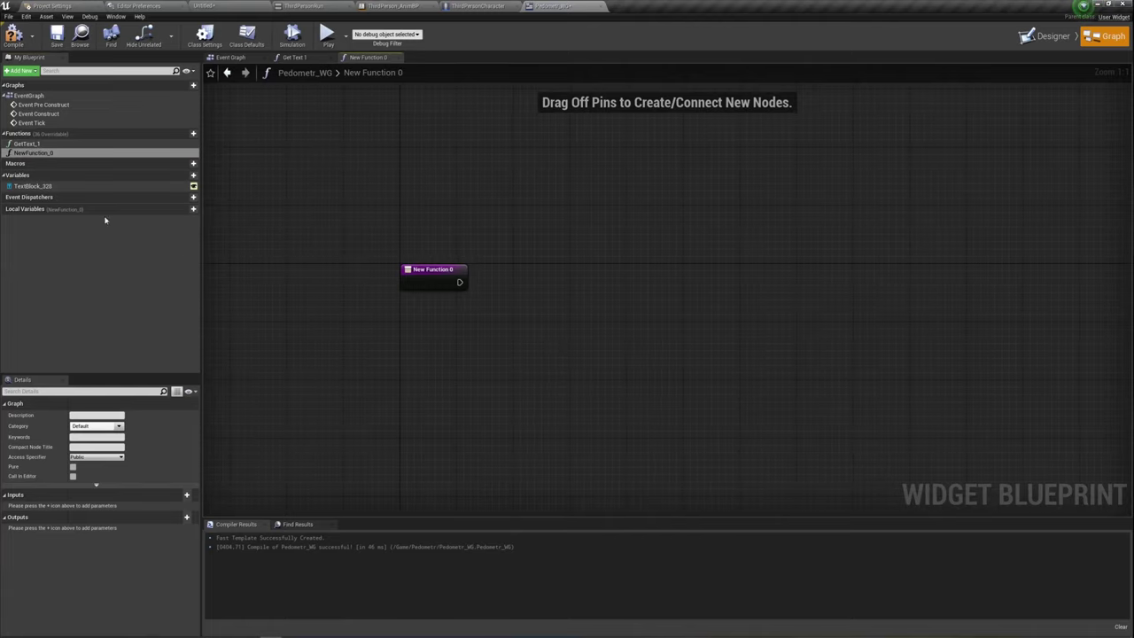
Step: Add a TextBlock_328 getter and a SetText node wired to the function's execution
mouse_move(33, 186)
mouse_down()
mouse_move(493, 317)
mouse_move(574, 246)
mouse_up()
click(529, 328)
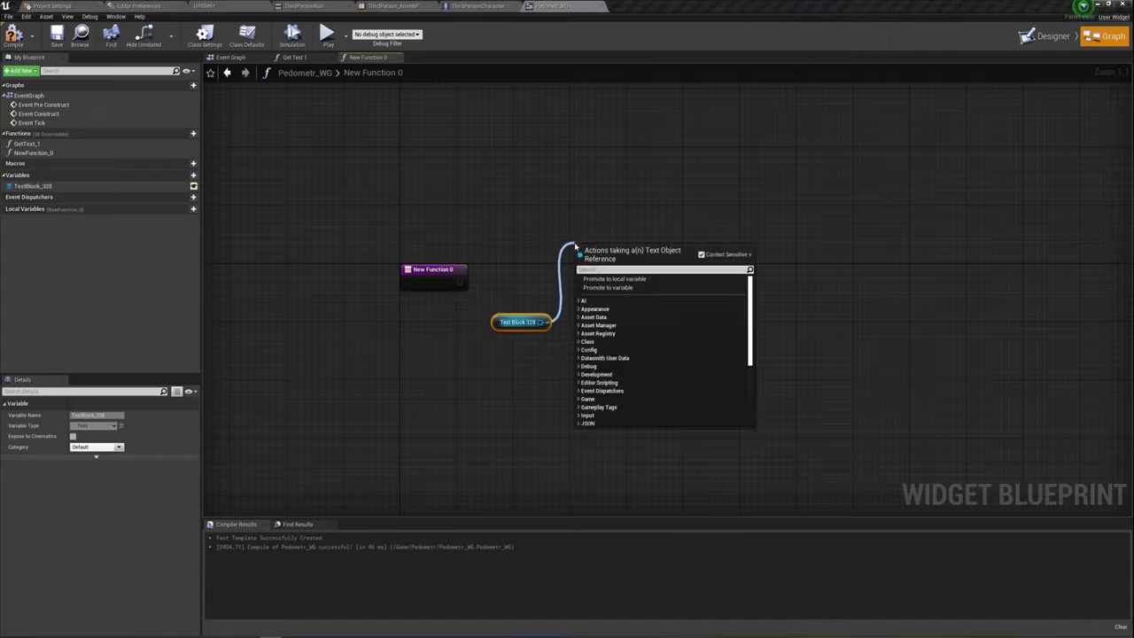
text(set)
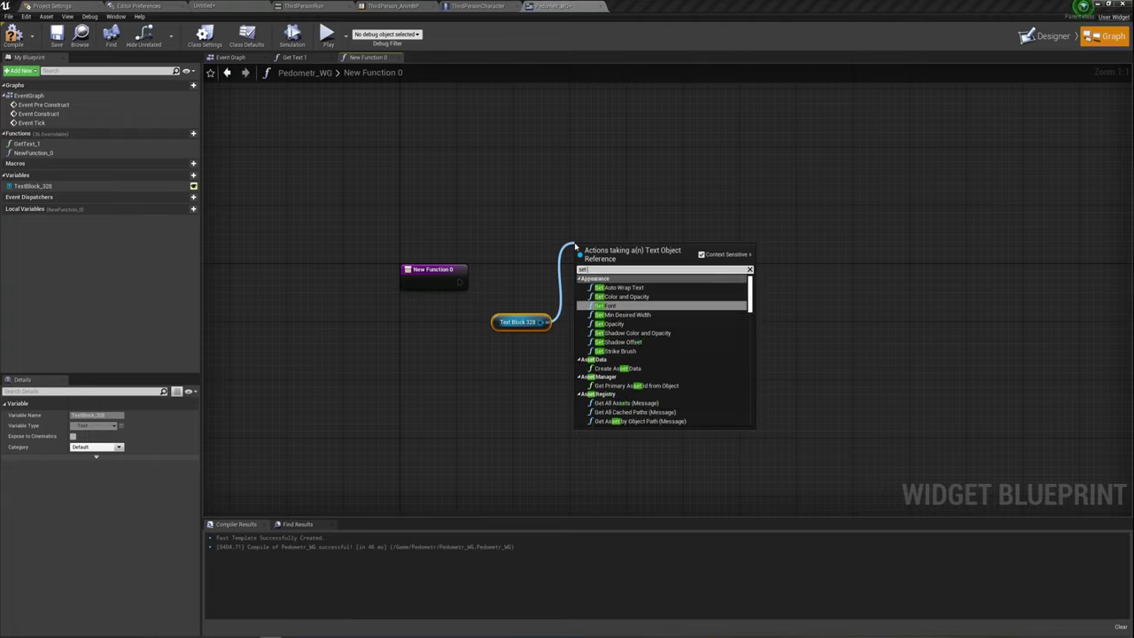
text( te)
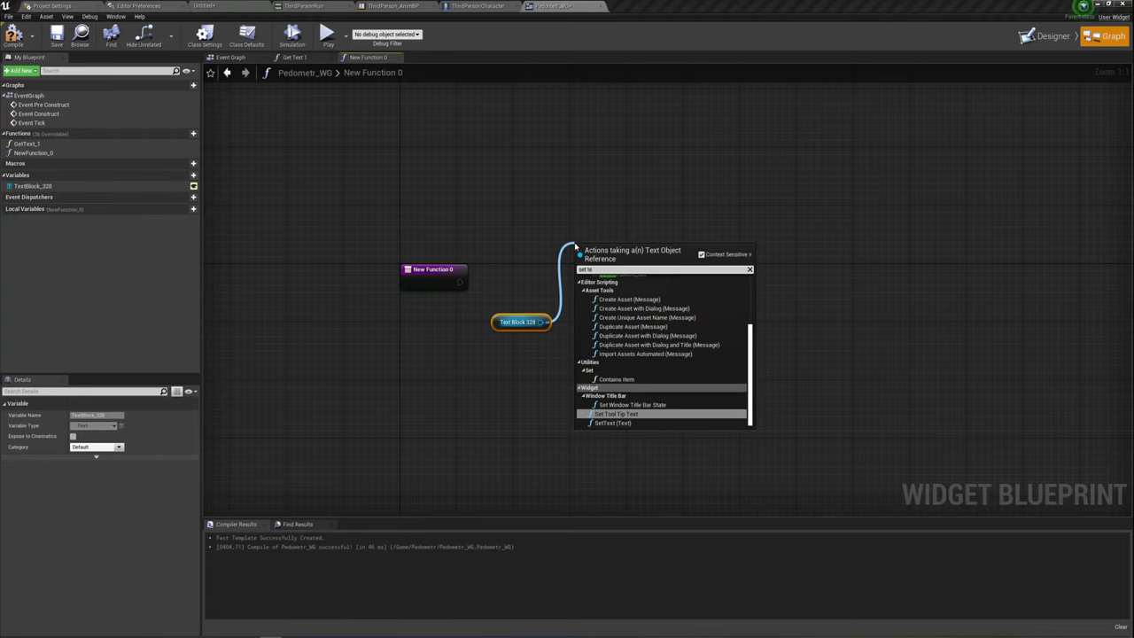
click(609, 423)
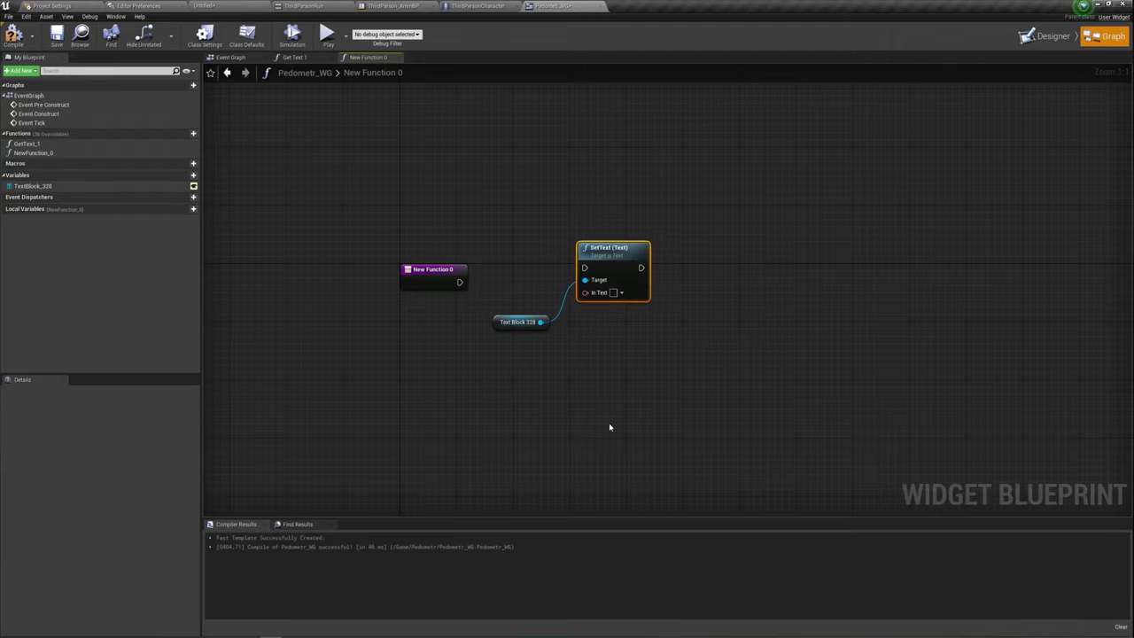
drag(584, 268, 459, 282)
drag(609, 249, 631, 265)
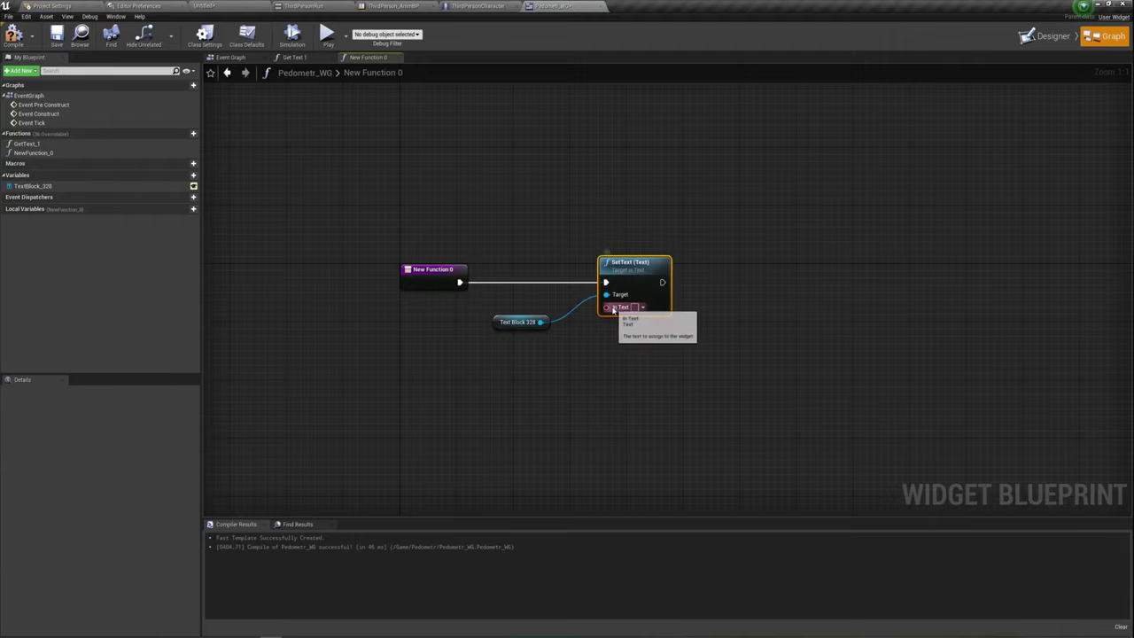
Step: Add an Integer New Param input feeding SetText's In Text, then compile
right_click(428, 279)
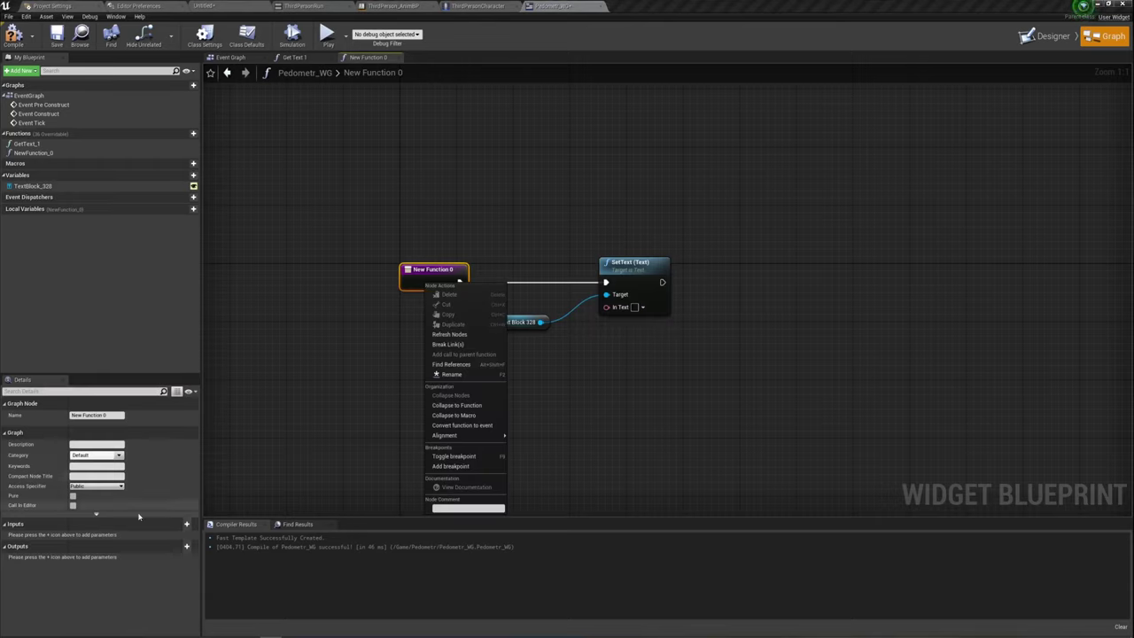
click(186, 524)
click(186, 524)
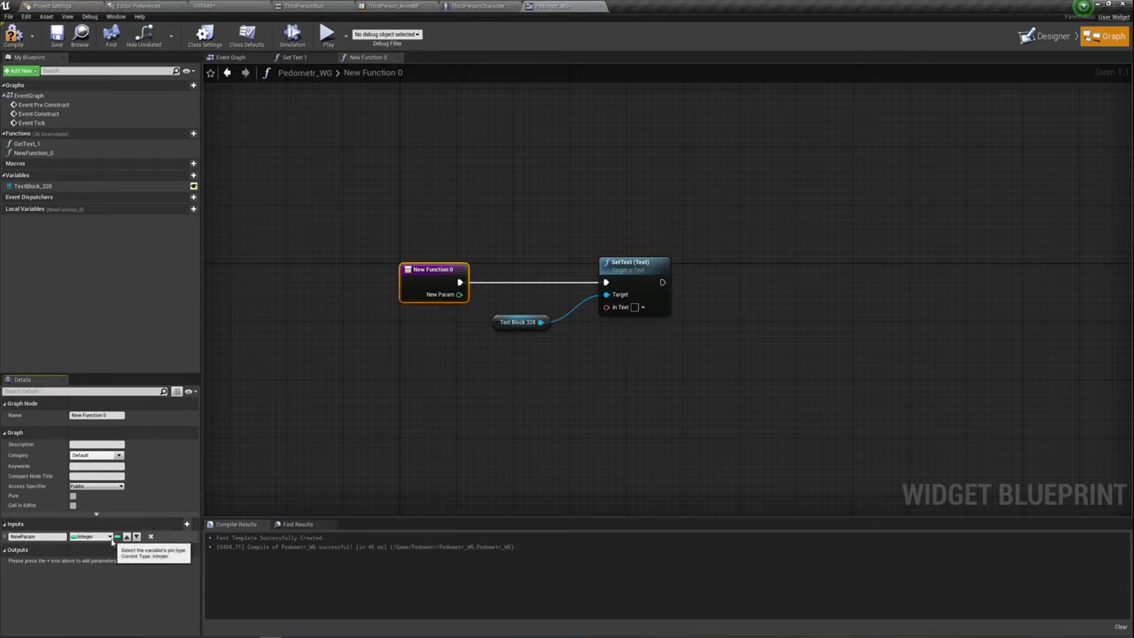
drag(459, 294, 607, 308)
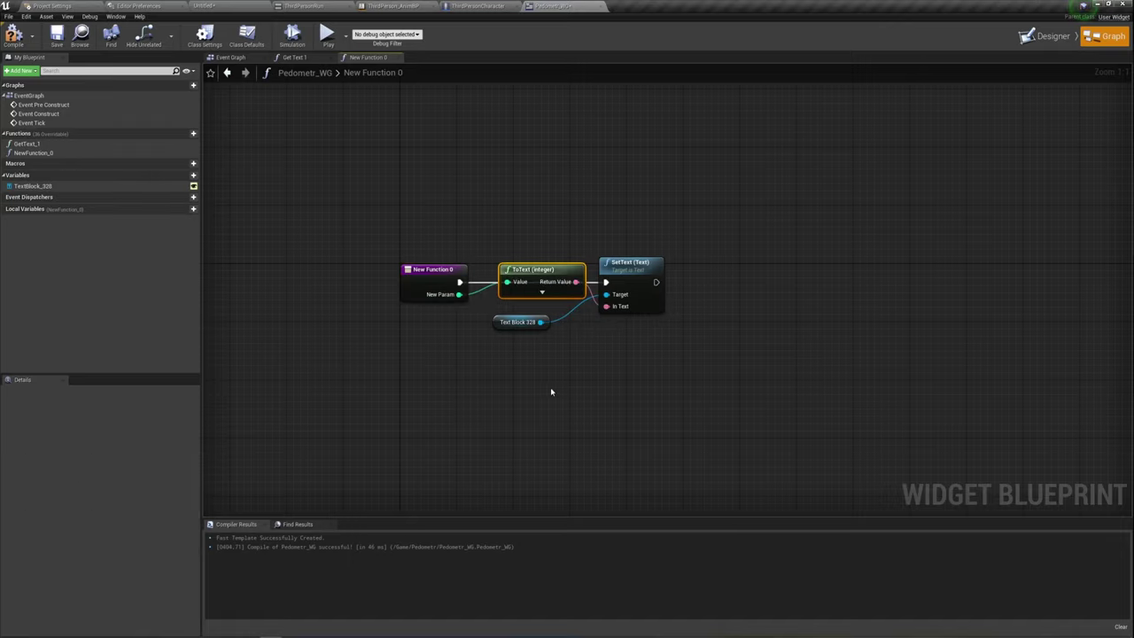
click(13, 35)
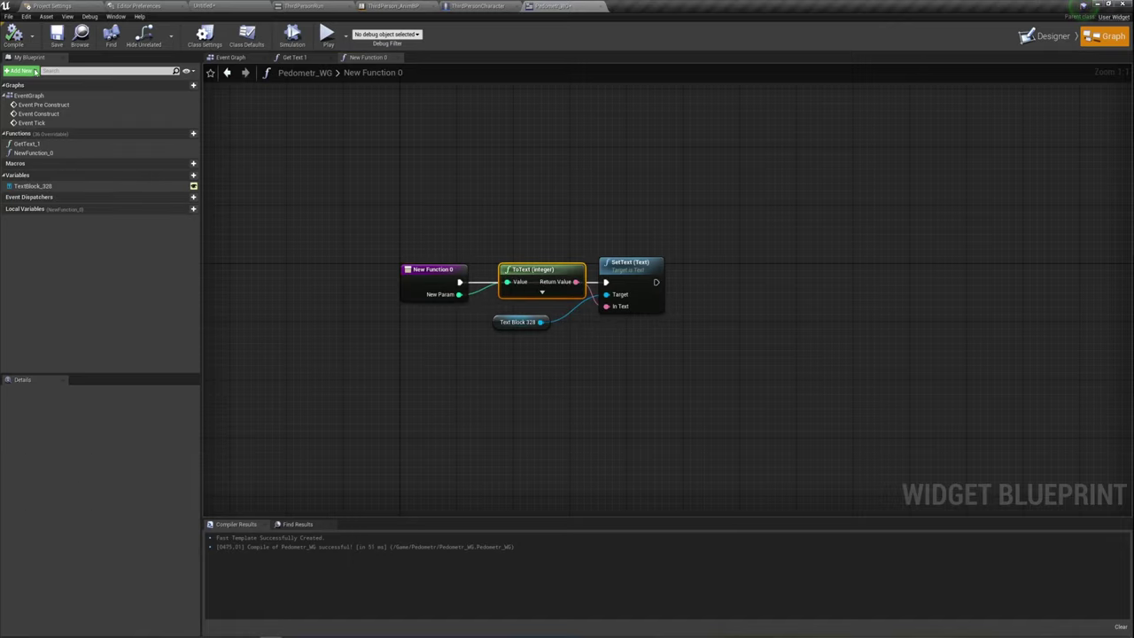
Step: Remove the GetText_1 binding from the text and delete the GetText_1 function
click(1044, 38)
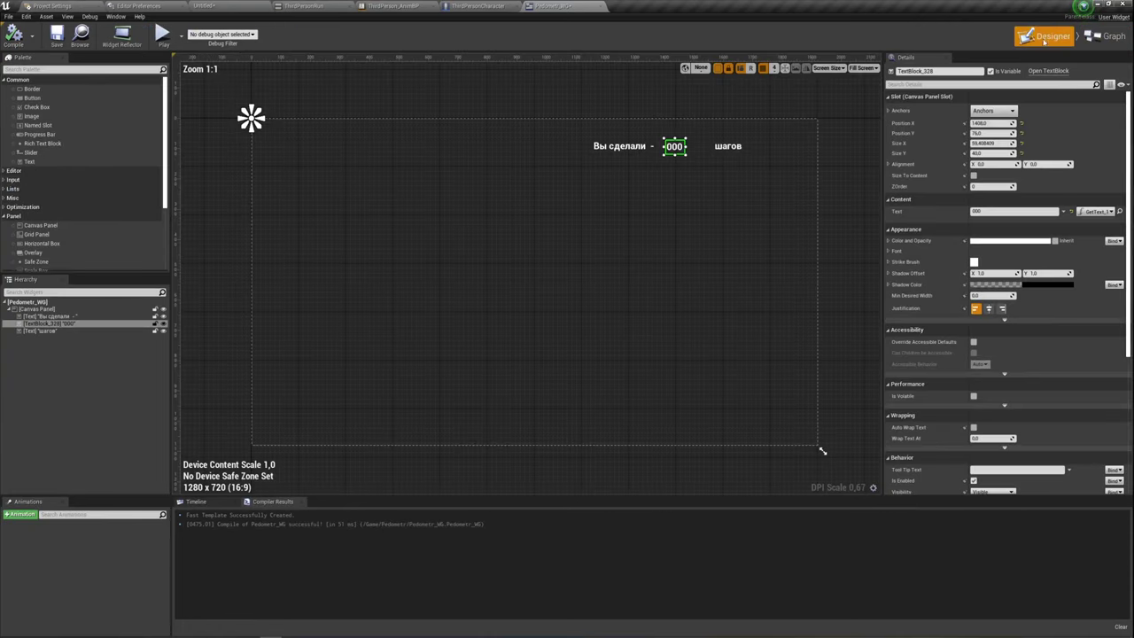
click(1098, 212)
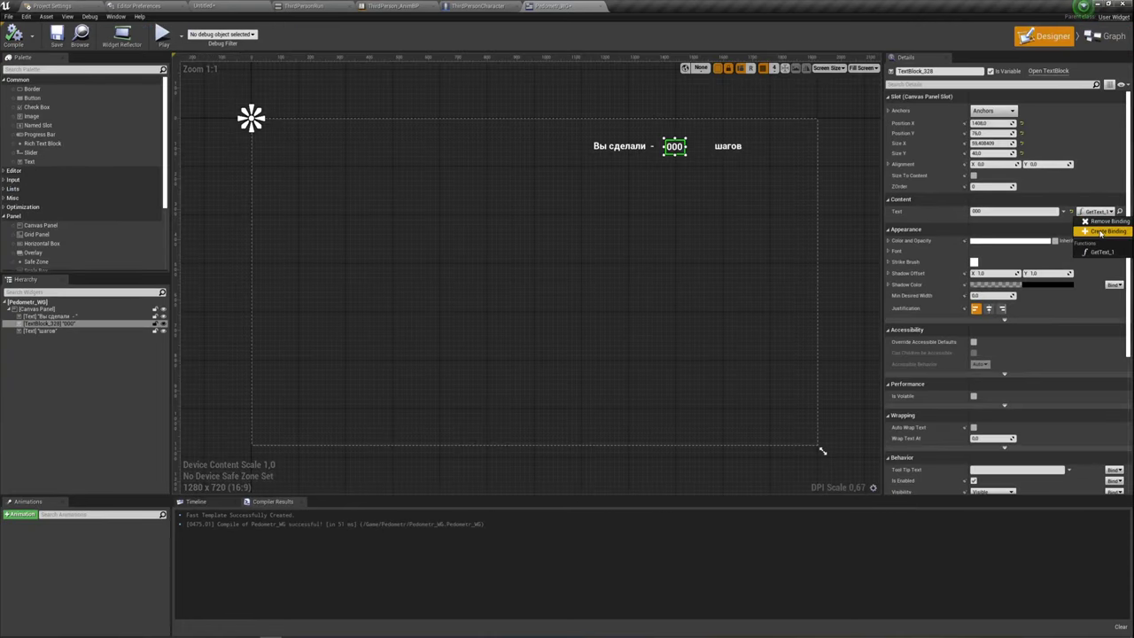
click(1105, 223)
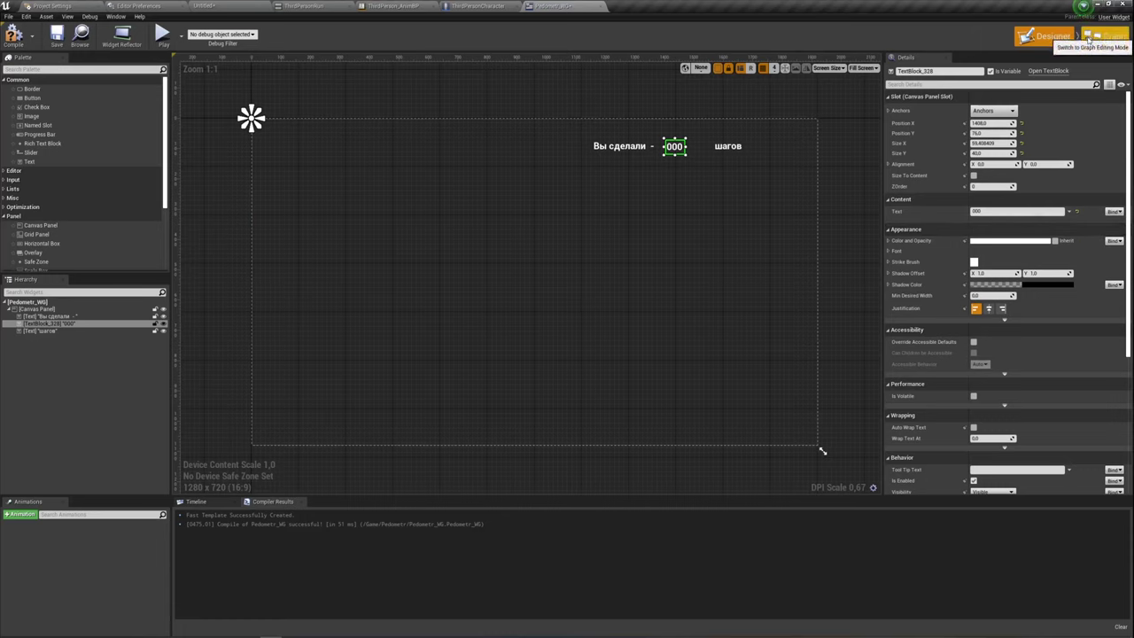
click(1108, 35)
click(35, 145)
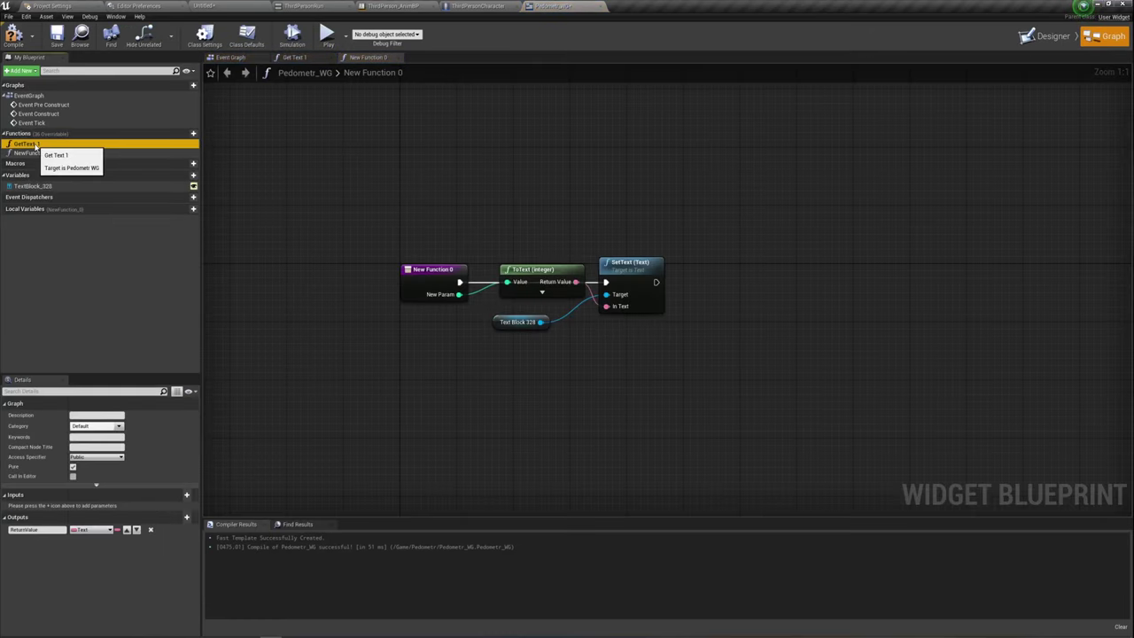
key(Delete)
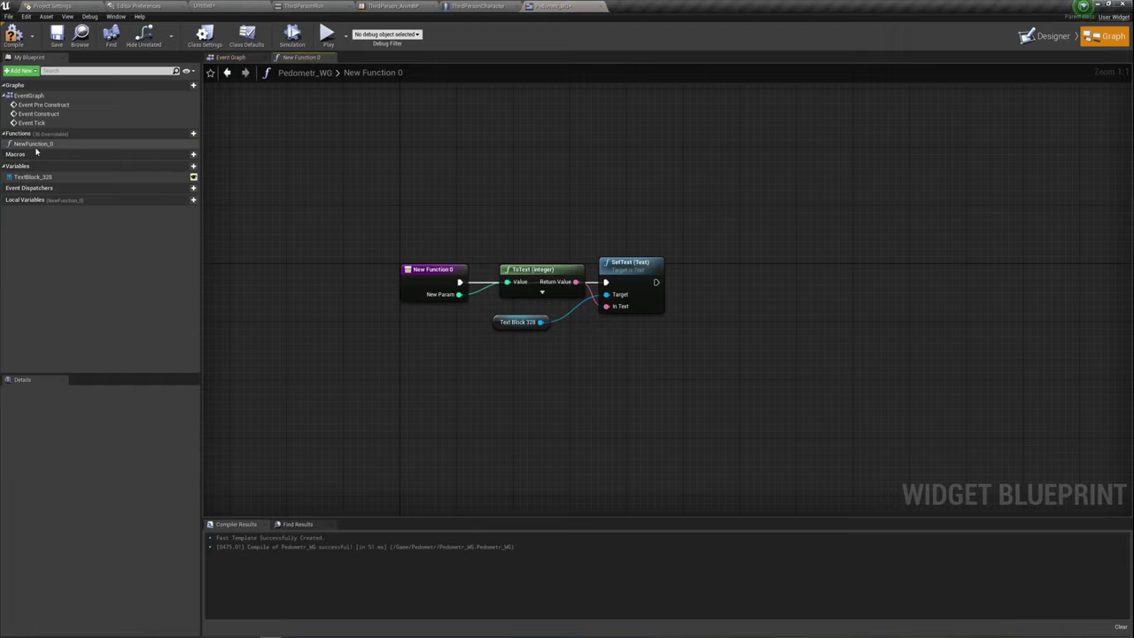
Step: Rename NewFunction_0 to FuncPedometr
click(35, 146)
click(40, 145)
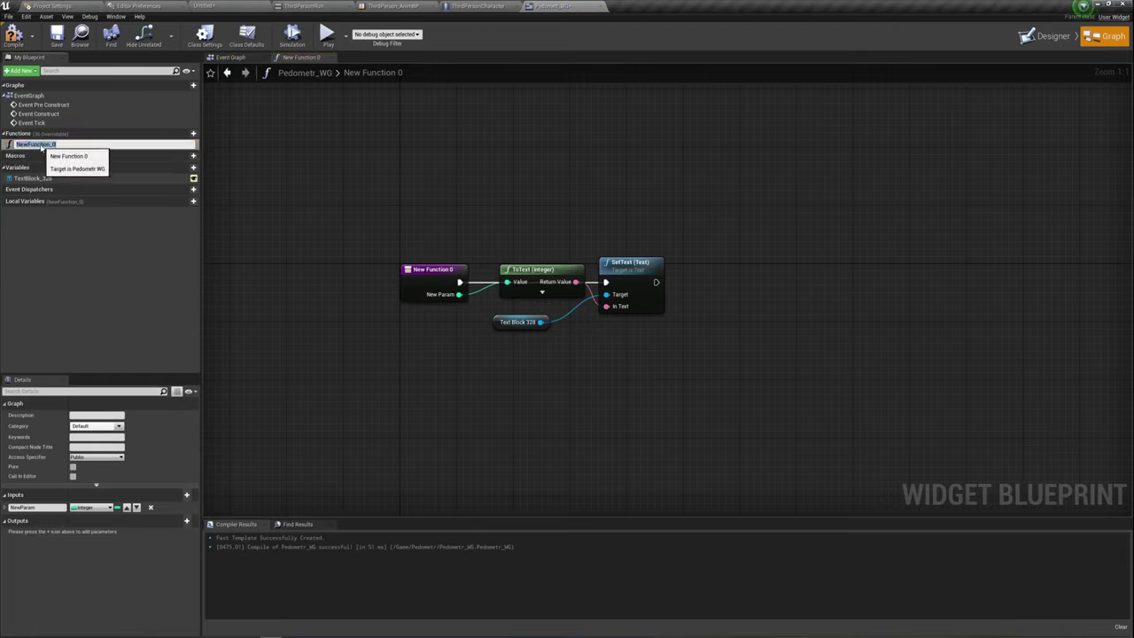
text(FuncPedometr)
key(Return)
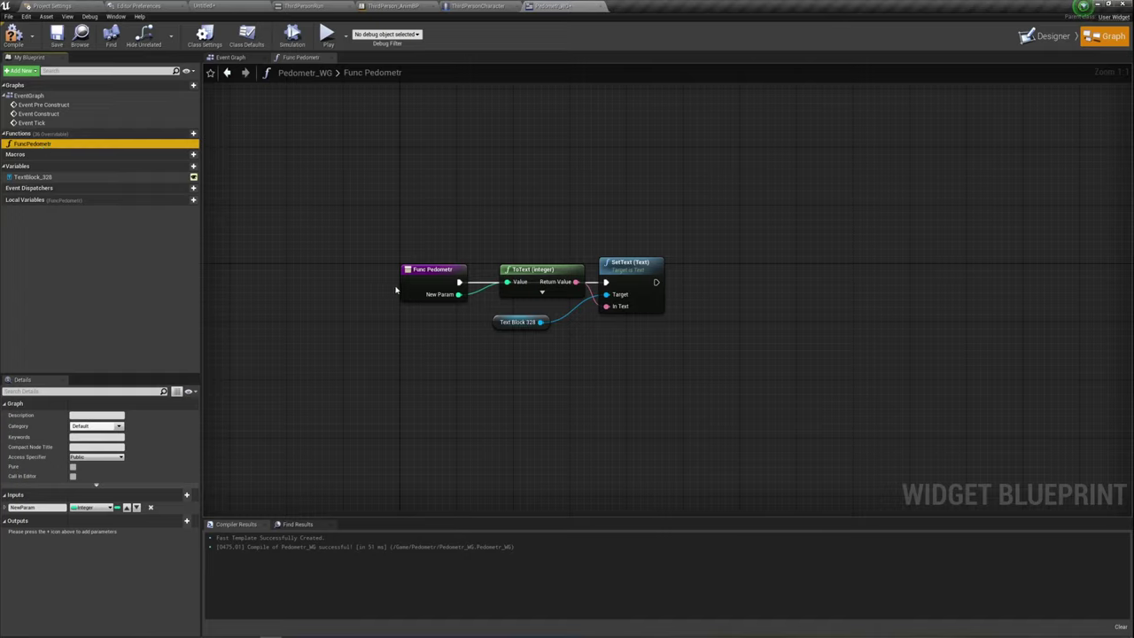
click(444, 405)
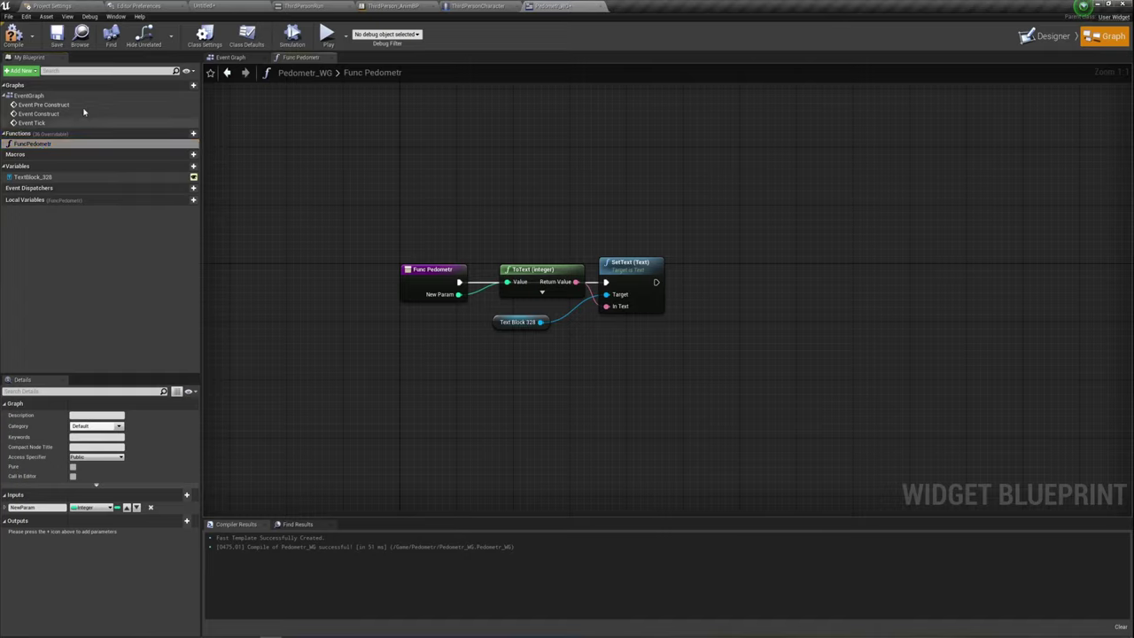
Step: In ThirdPersonCharacter, add a Func Pedometr call on Widget Pedometr, wired to the timer's execution output
click(492, 6)
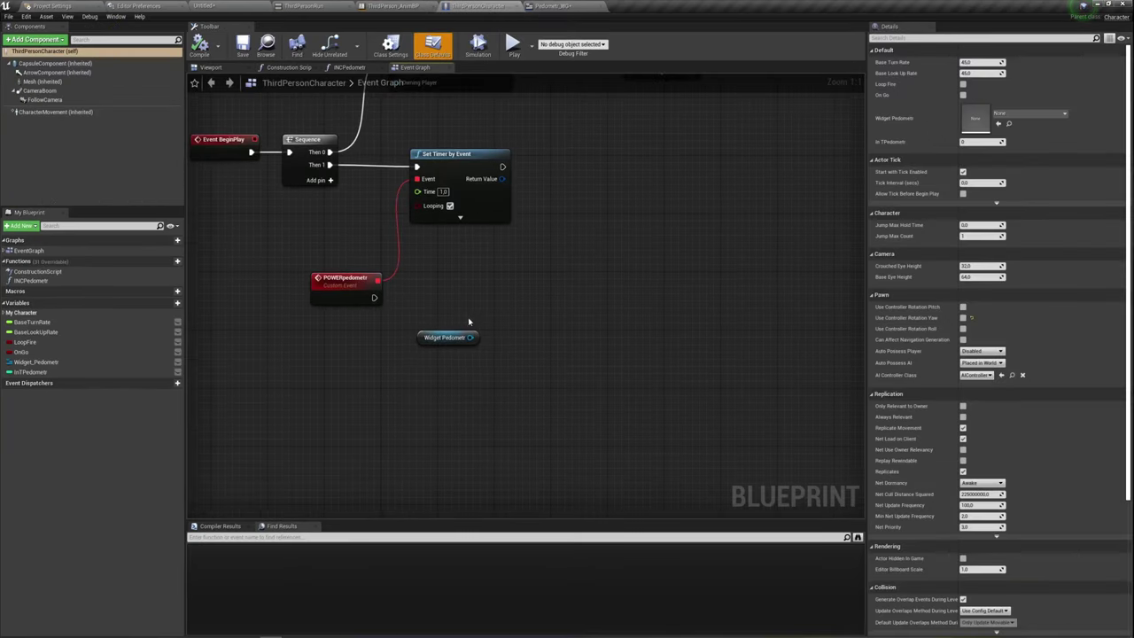
right_drag(506, 285, 482, 337)
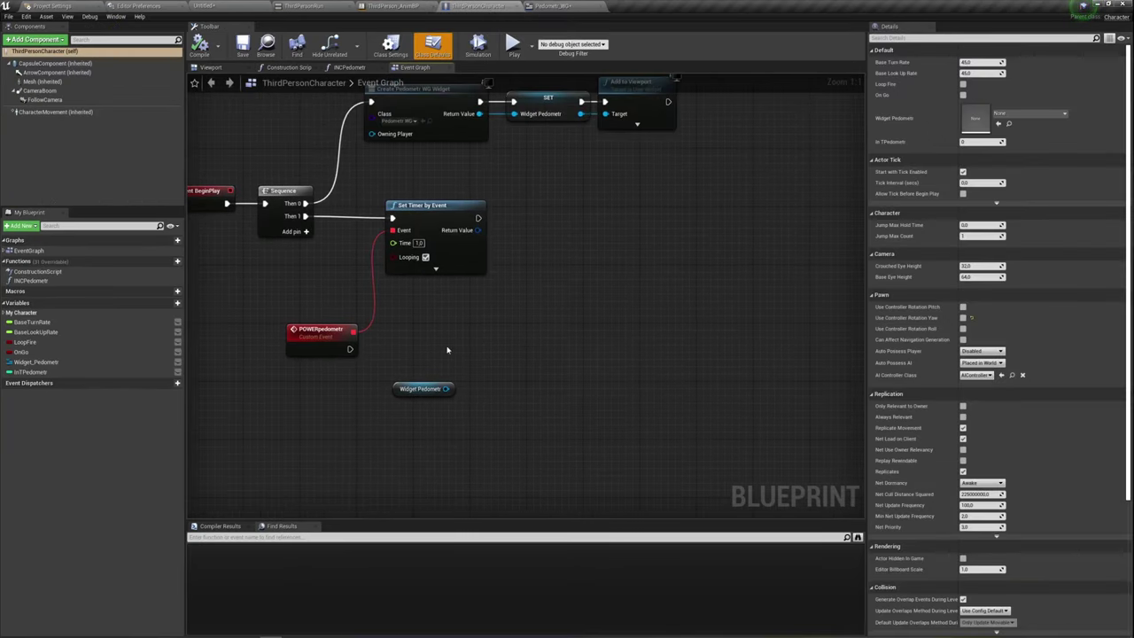
click(545, 103)
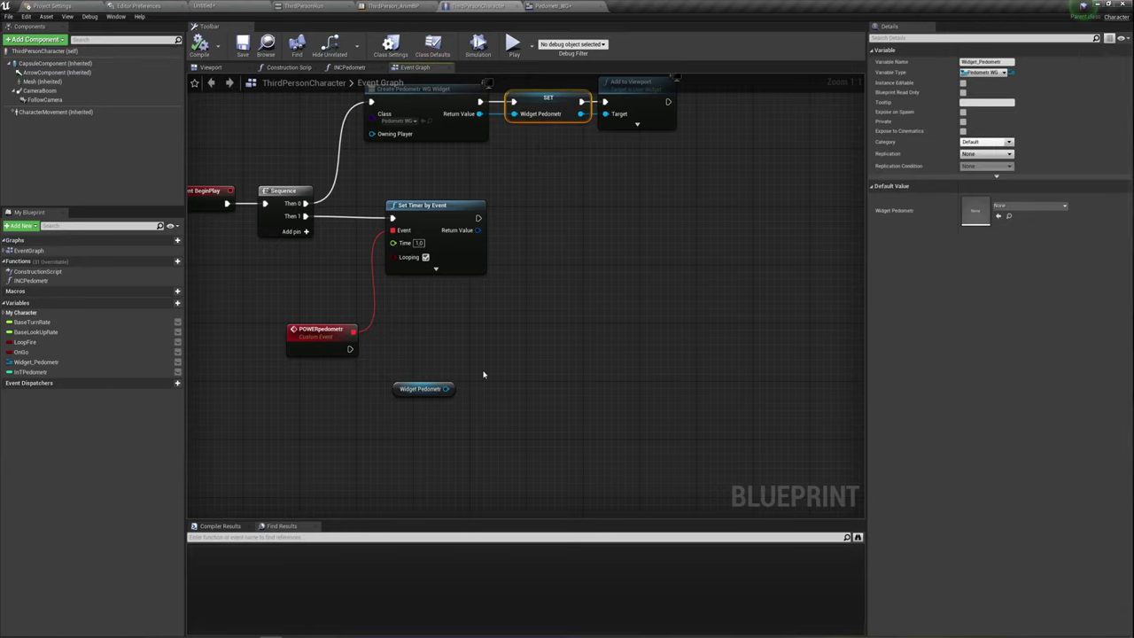
drag(446, 389, 538, 277)
text(func)
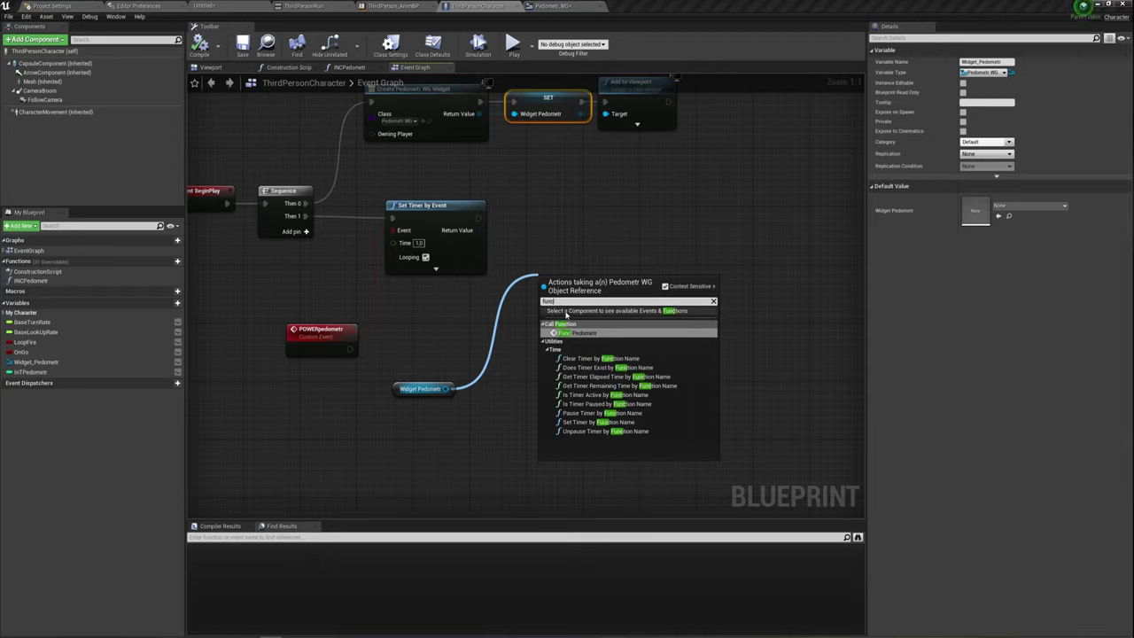
click(575, 333)
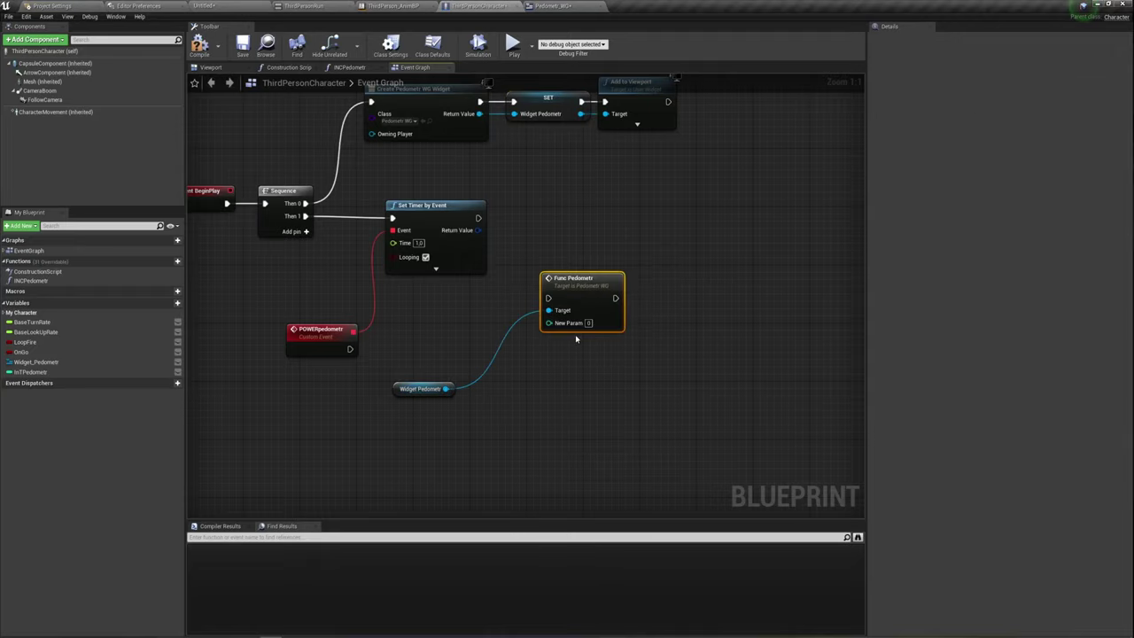
drag(572, 237, 577, 215)
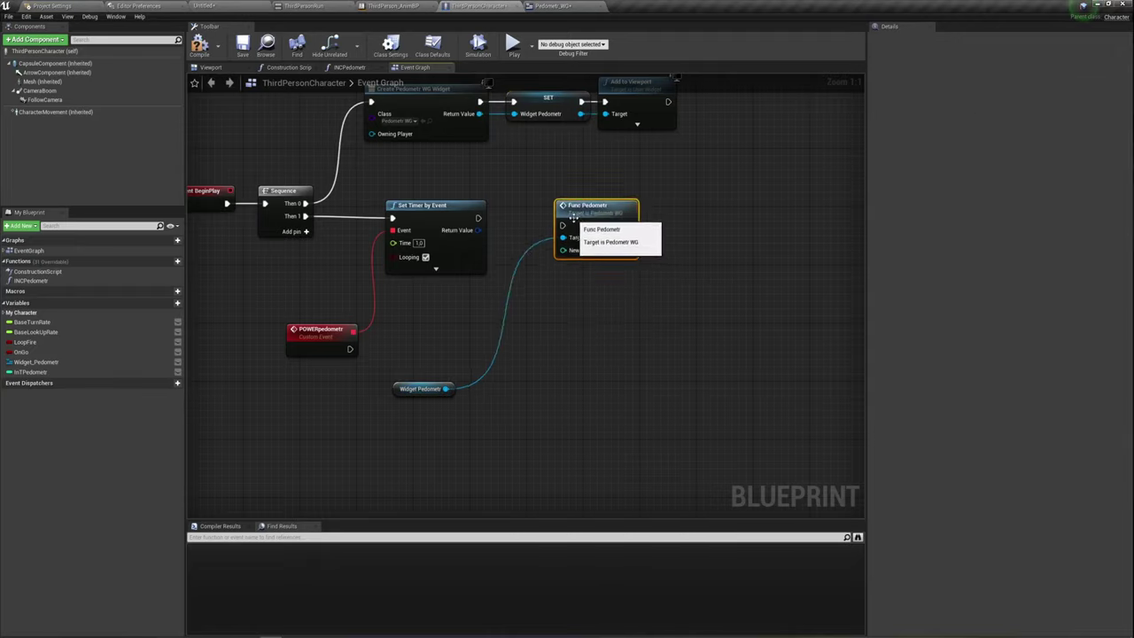
mouse_move(478, 218)
mouse_down()
mouse_move(562, 225)
mouse_move(600, 205)
mouse_up()
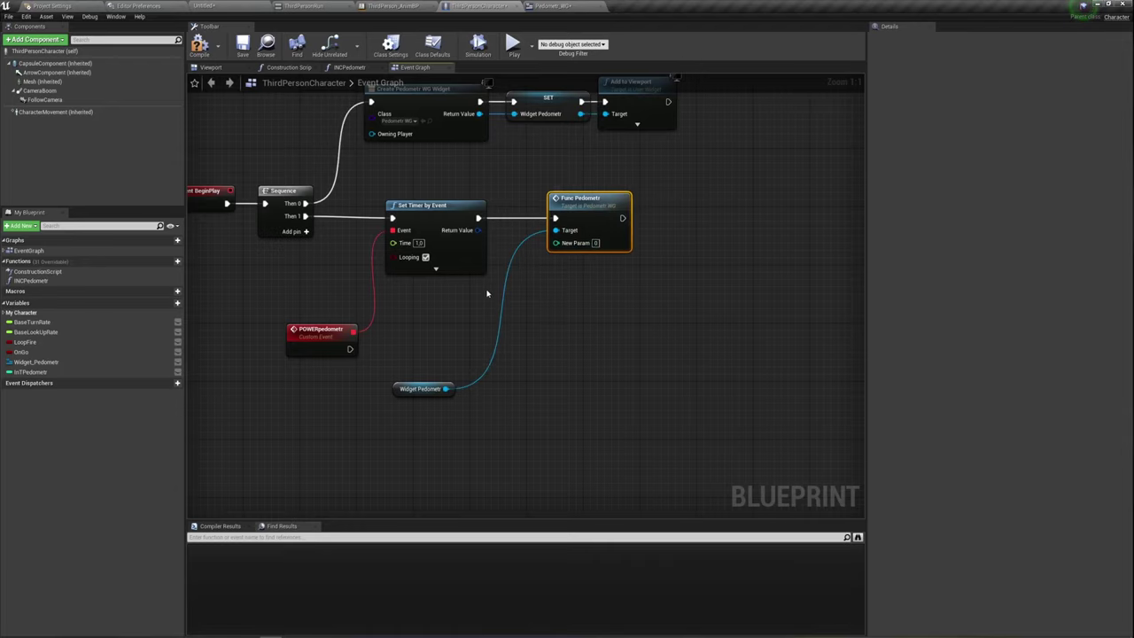
Step: Feed an InTPedometr getter into New Param and run Func Pedometr from POWERpedometr
right_drag(570, 290, 565, 321)
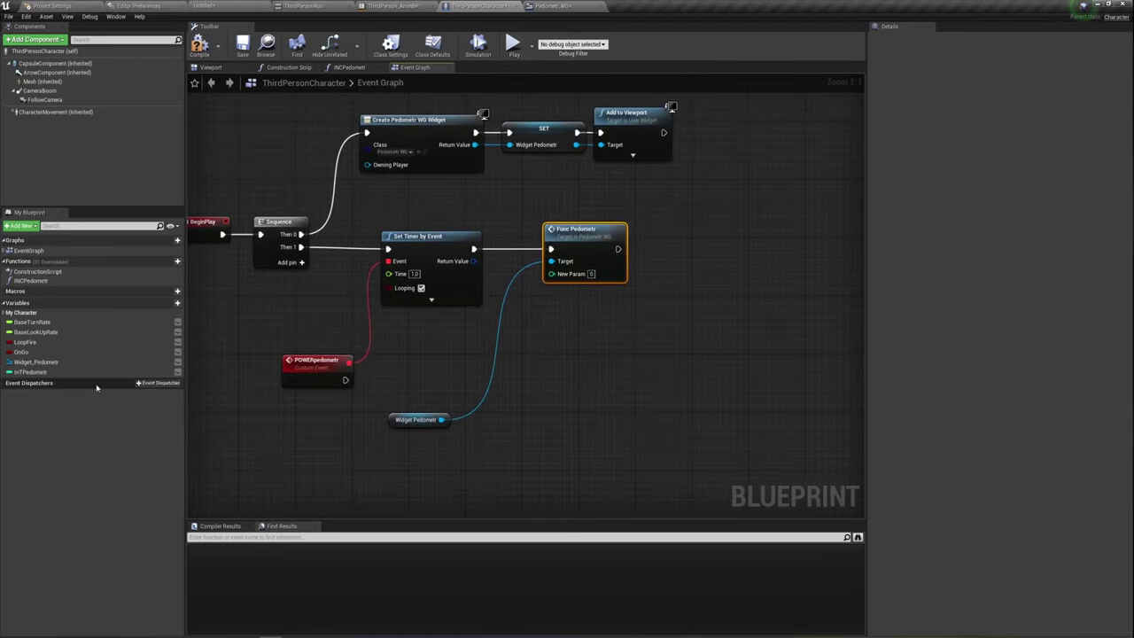
drag(32, 373, 515, 321)
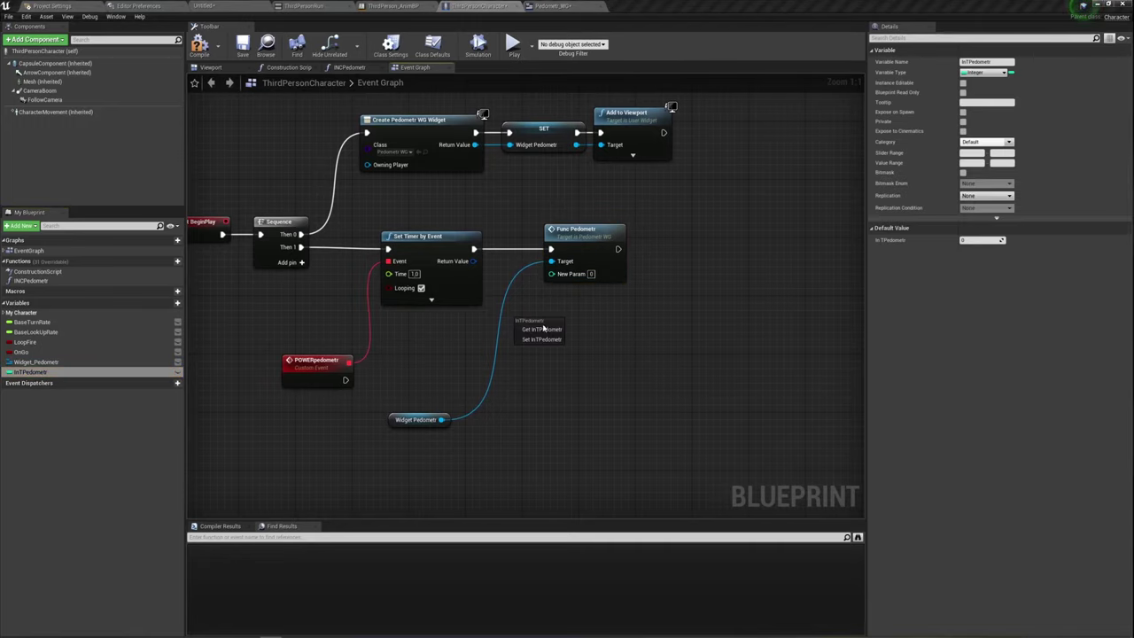
click(542, 329)
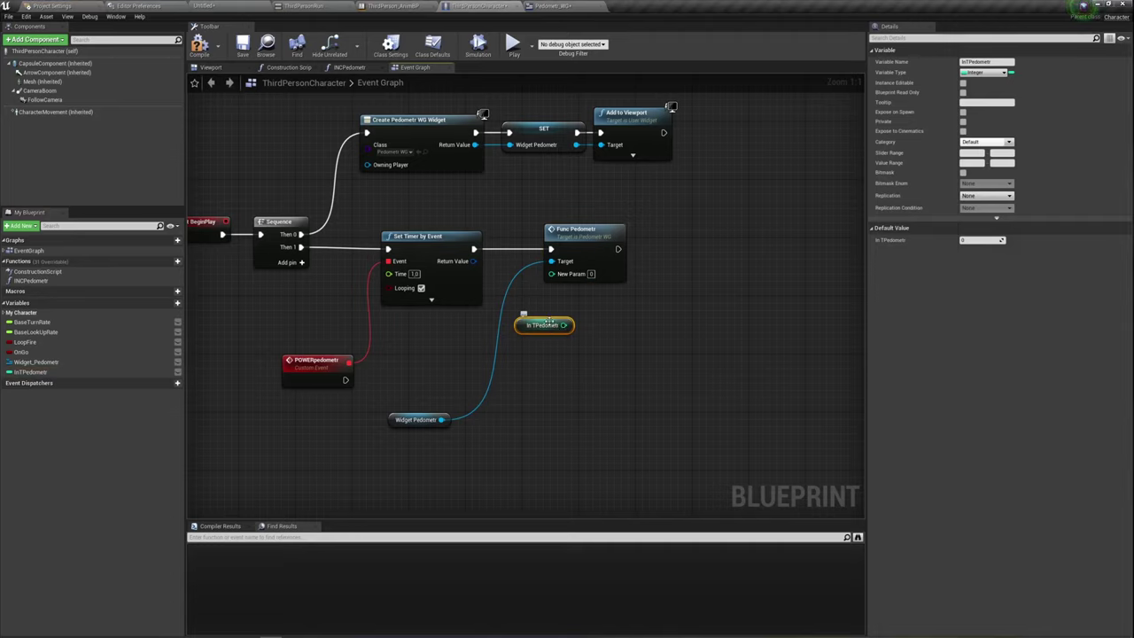
mouse_move(546, 322)
mouse_down()
mouse_move(504, 316)
mouse_move(551, 275)
mouse_up()
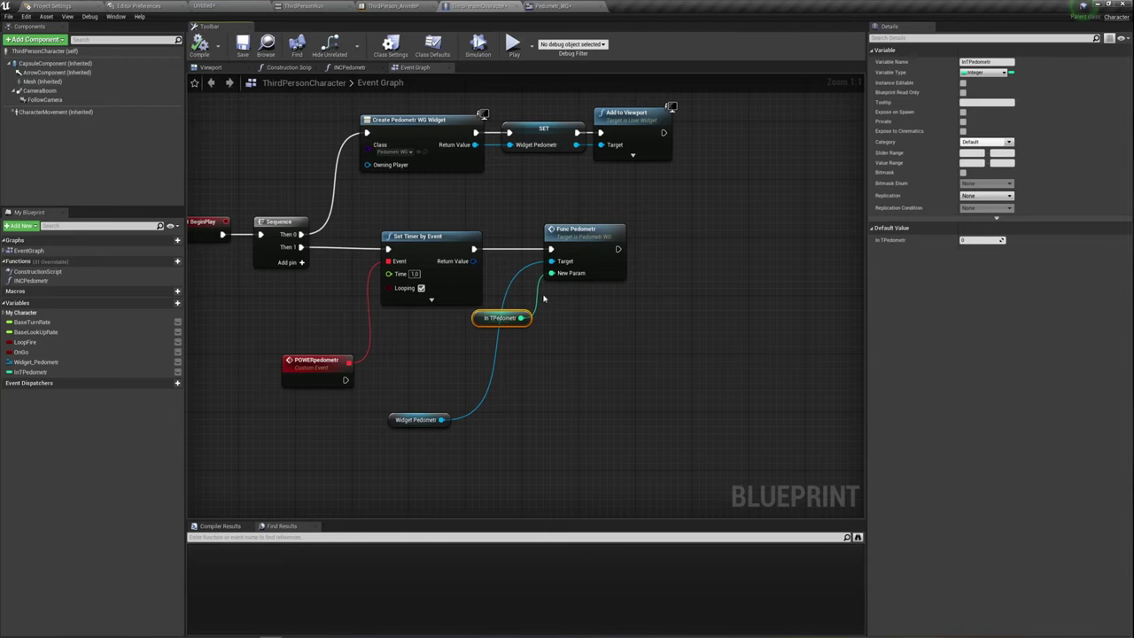
drag(511, 384, 595, 252)
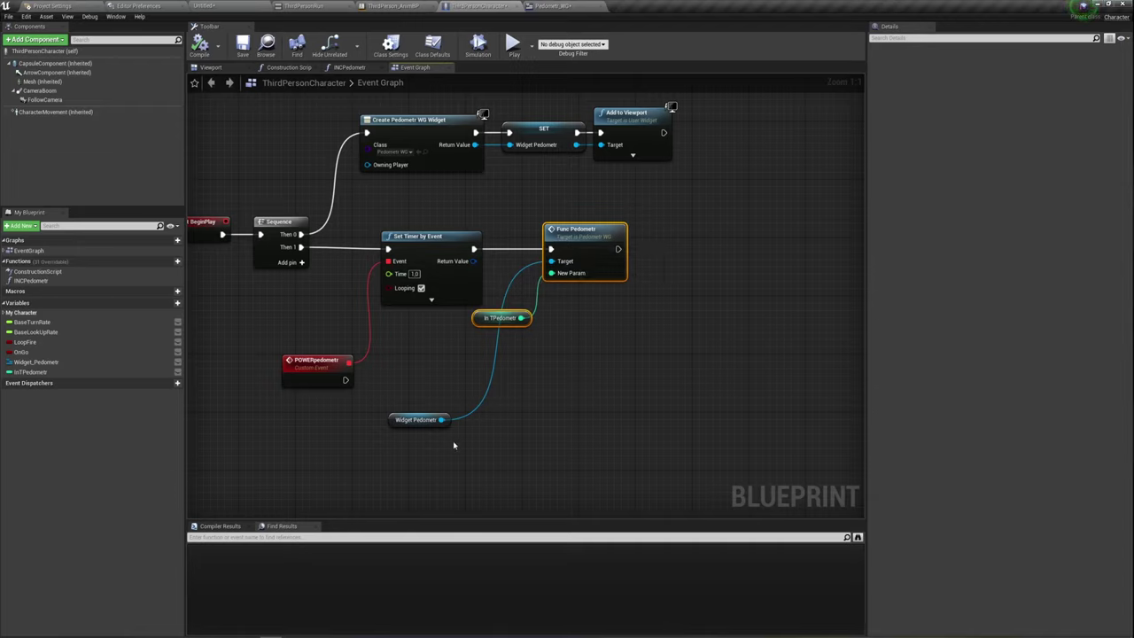
click(418, 418)
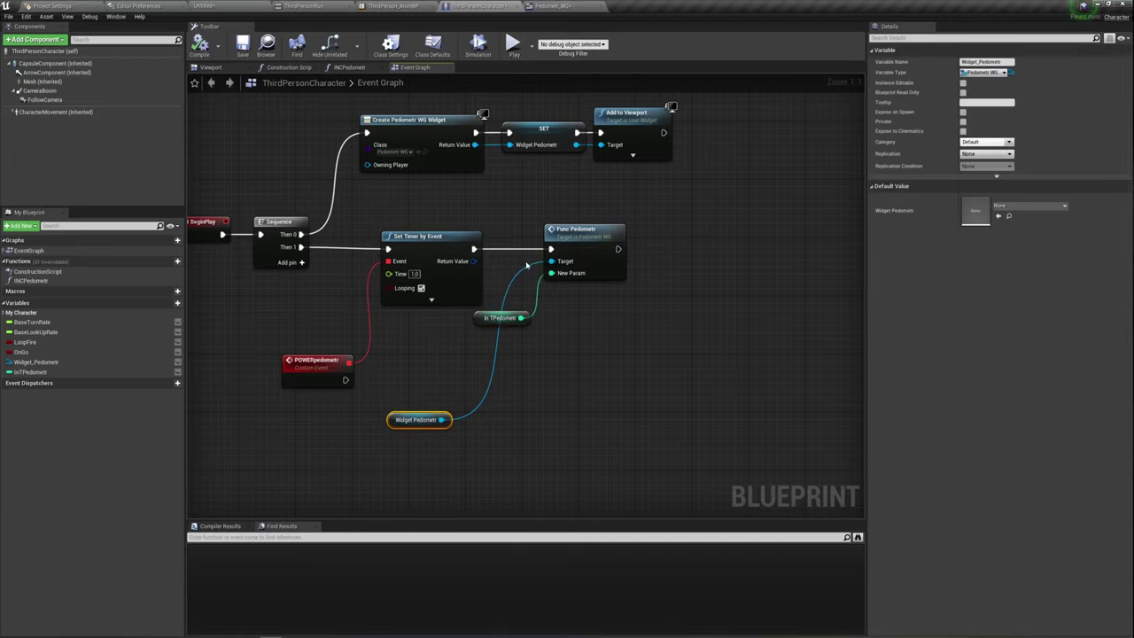
drag(346, 379, 551, 249)
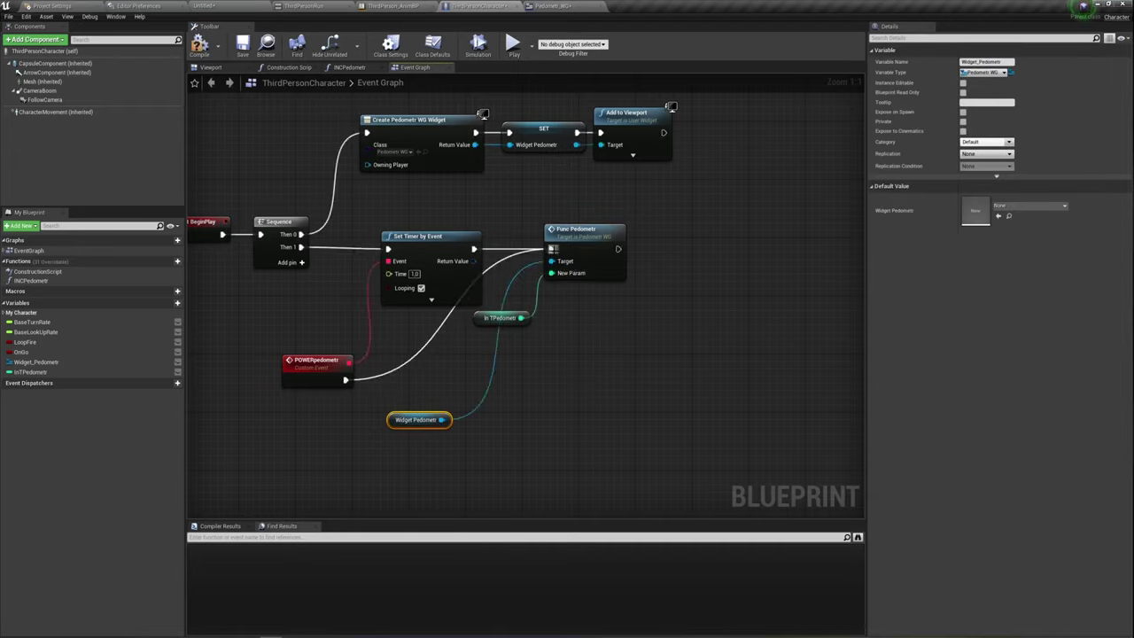
Step: Arrange the four pedometer nodes neatly beside POWERpedometr
click(503, 251)
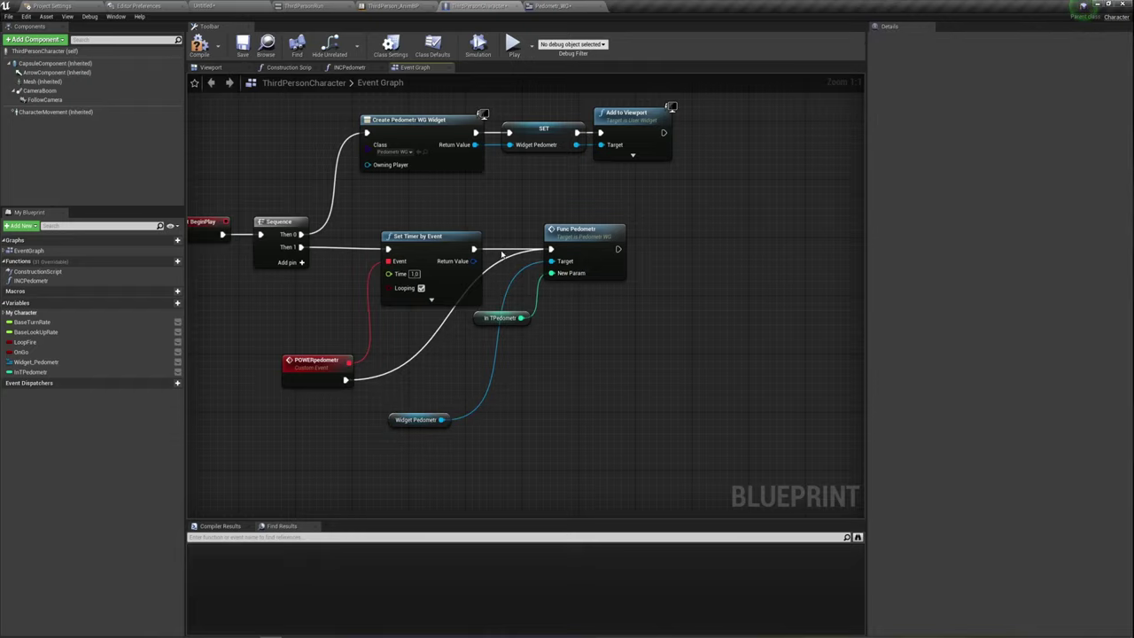
drag(502, 200, 569, 363)
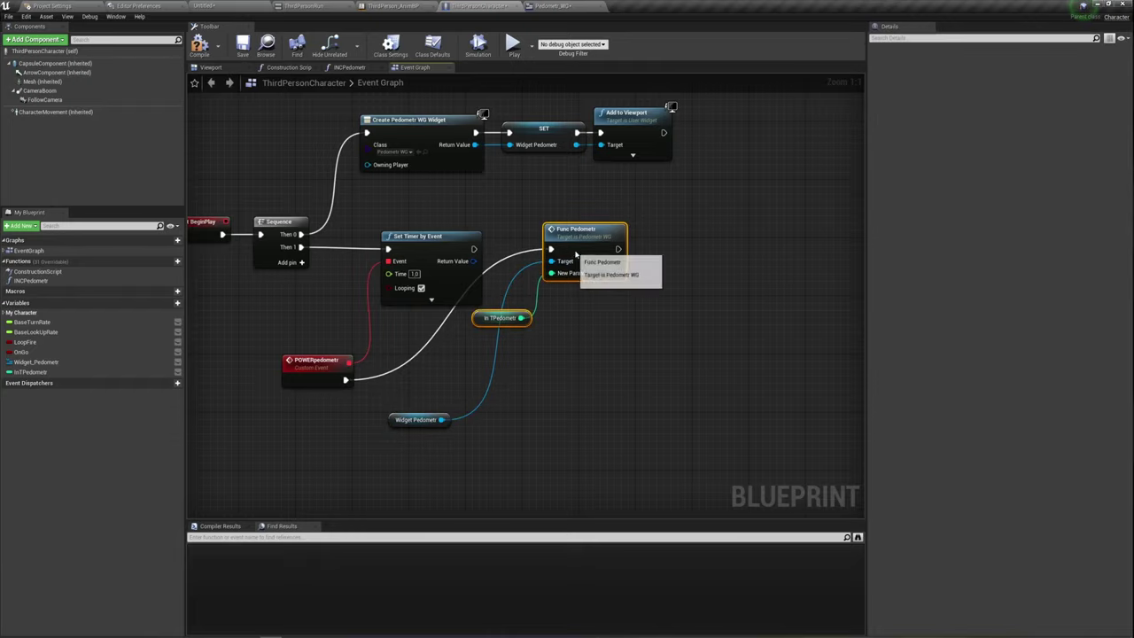
drag(571, 252, 542, 381)
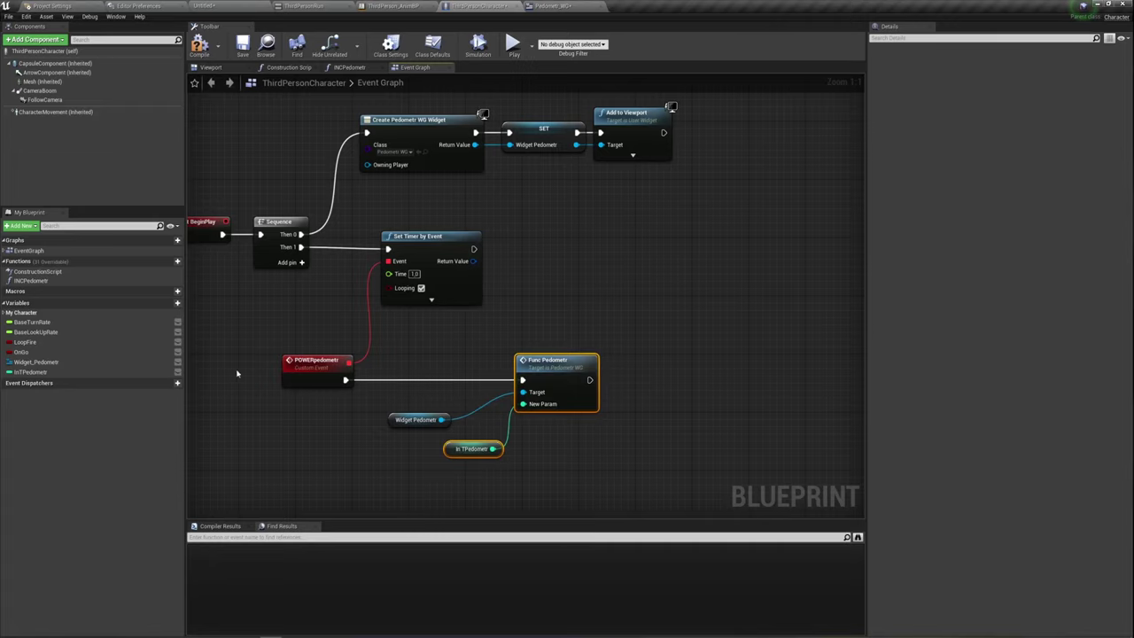
drag(236, 372, 603, 448)
right_drag(627, 466, 692, 392)
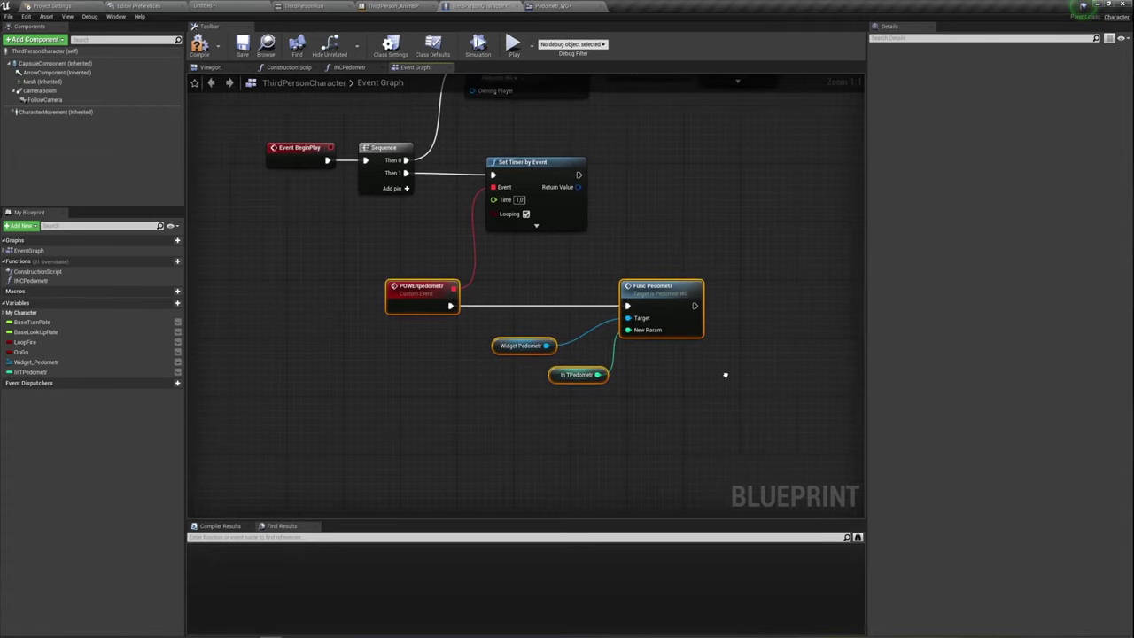
drag(360, 302, 333, 315)
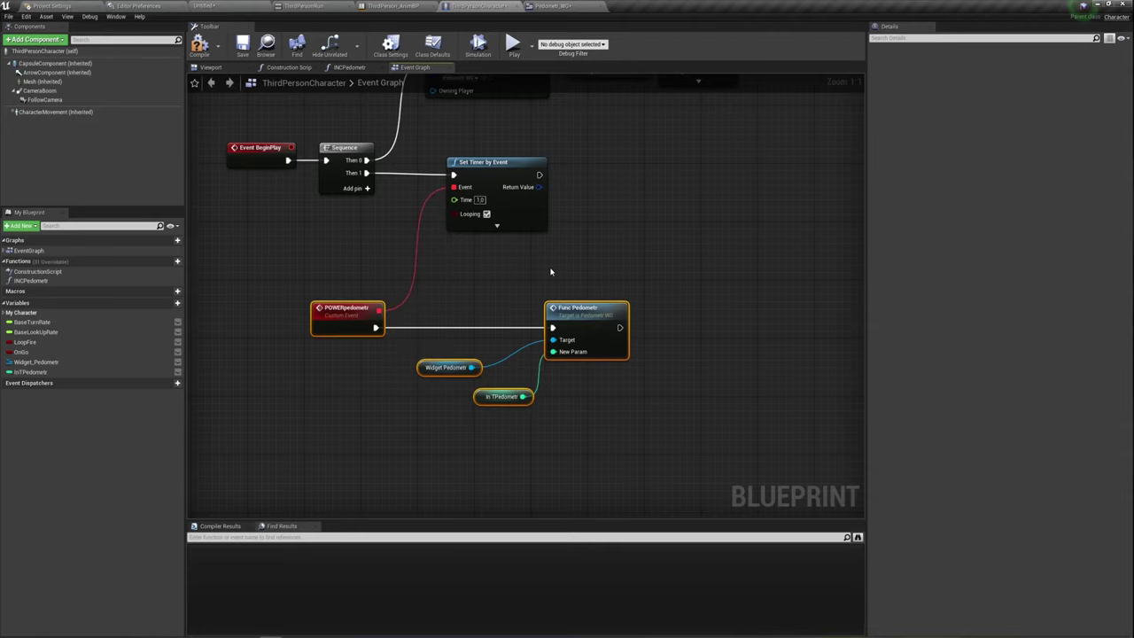
right_drag(599, 237, 592, 262)
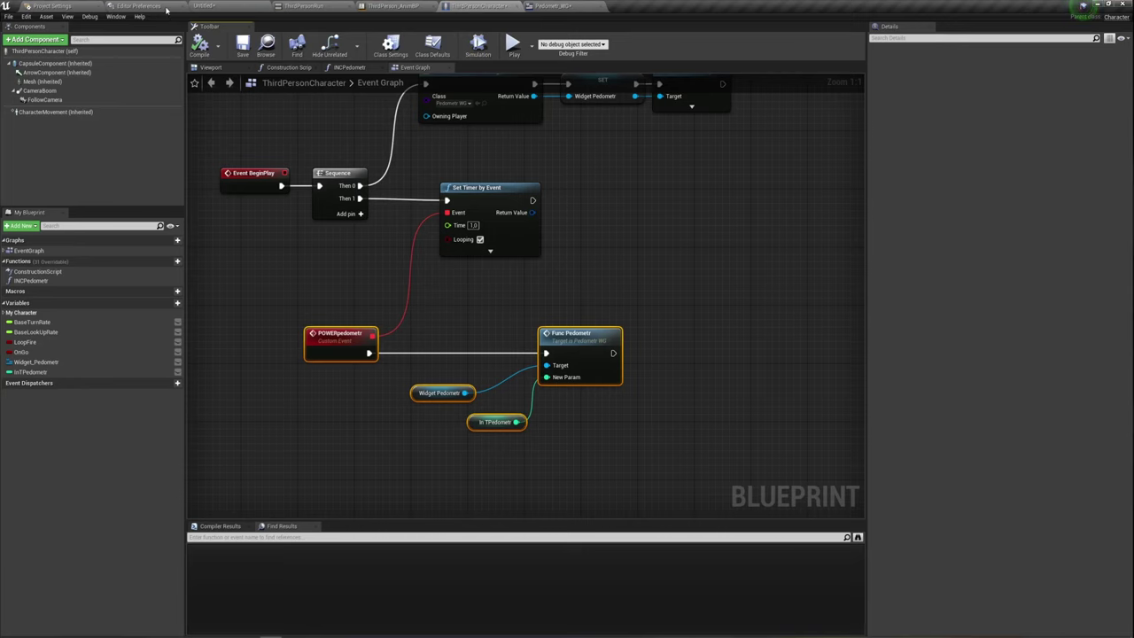
click(203, 6)
Step: Save all modified assets and play the level in the editor, with the counter reading 0
click(246, 479)
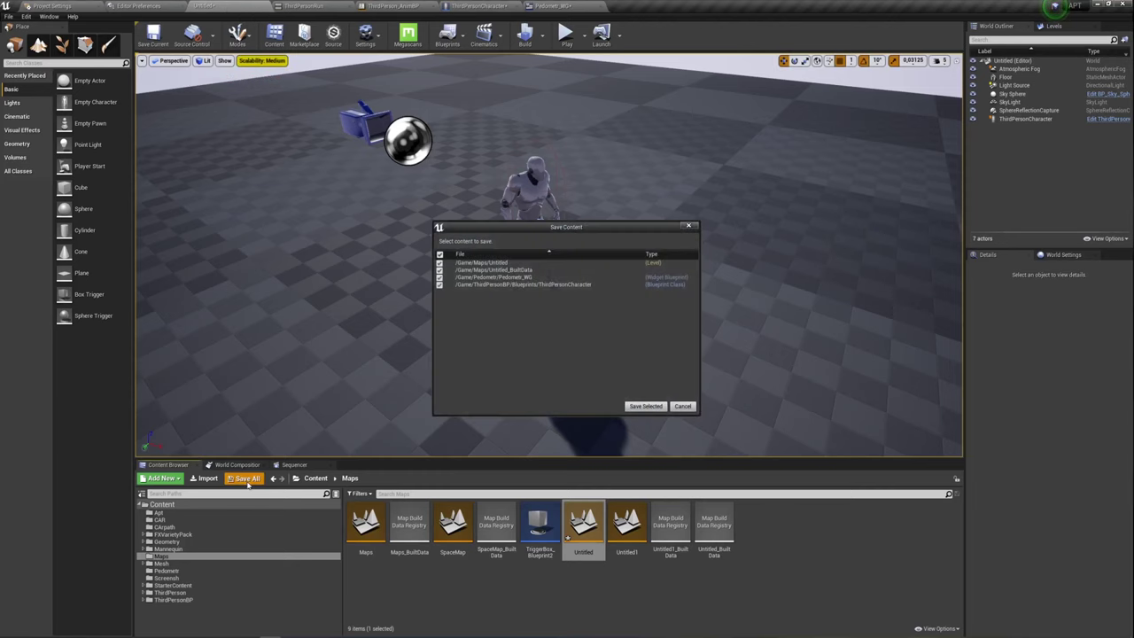
click(647, 406)
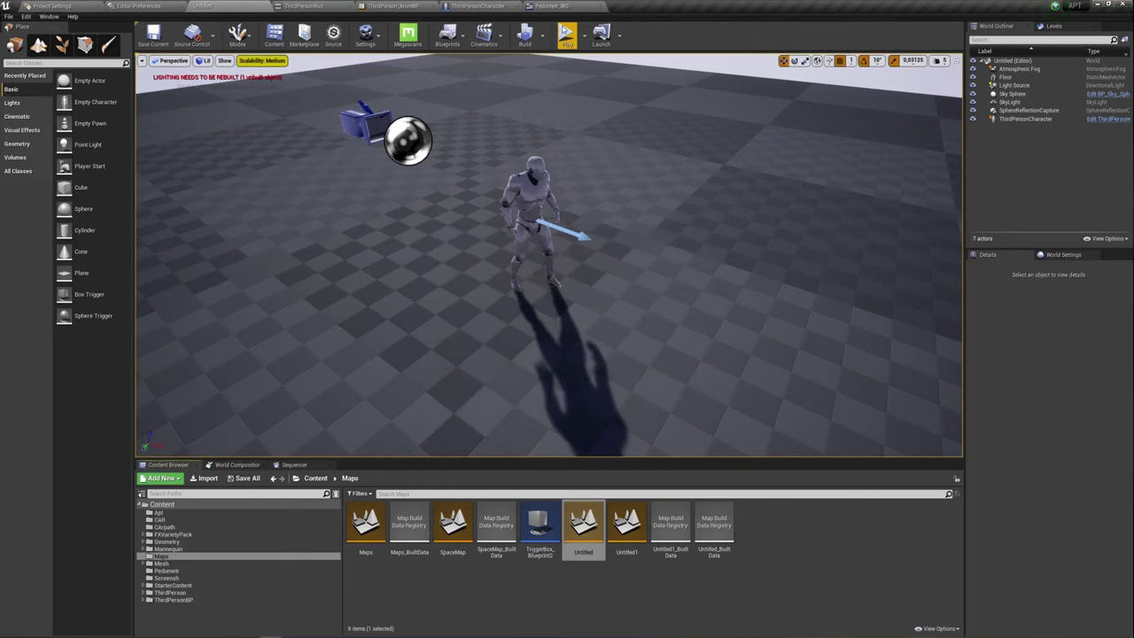
click(567, 37)
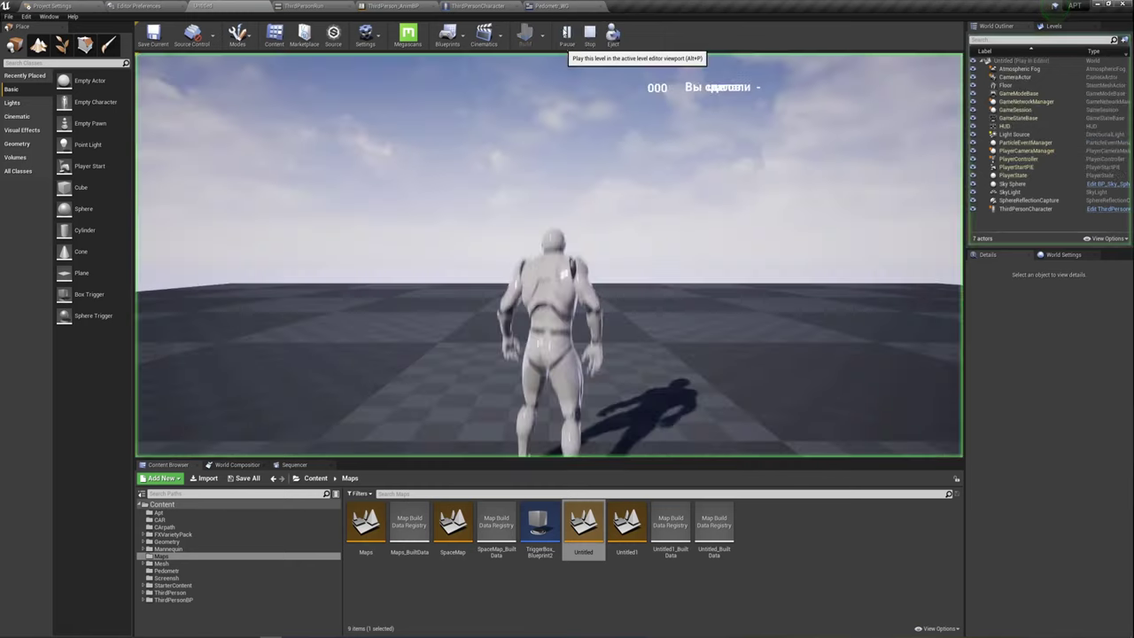
click(617, 185)
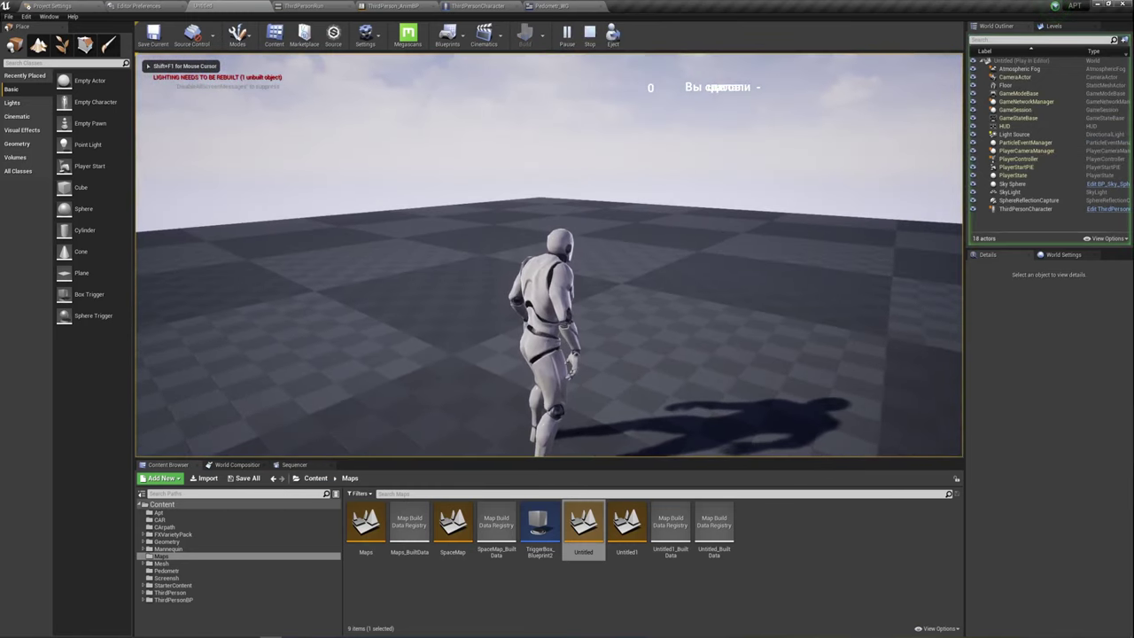
Step: In Pedometr_WG's Designer, anchor the 000 counter and шагов text blocks to top-right
key(shift+F1)
click(554, 6)
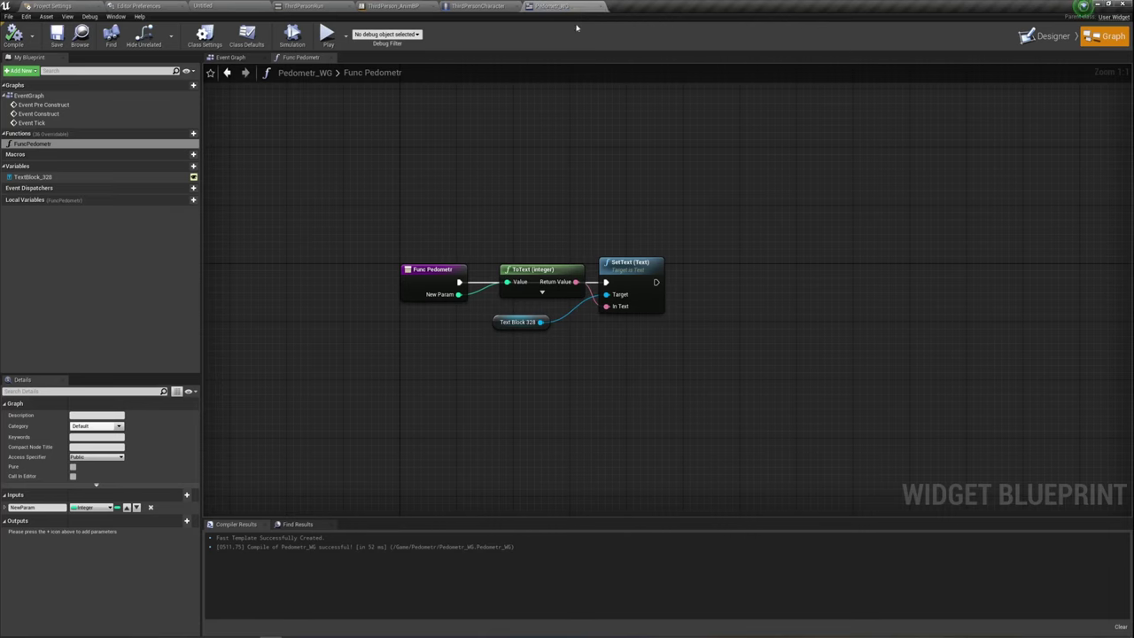
click(1055, 36)
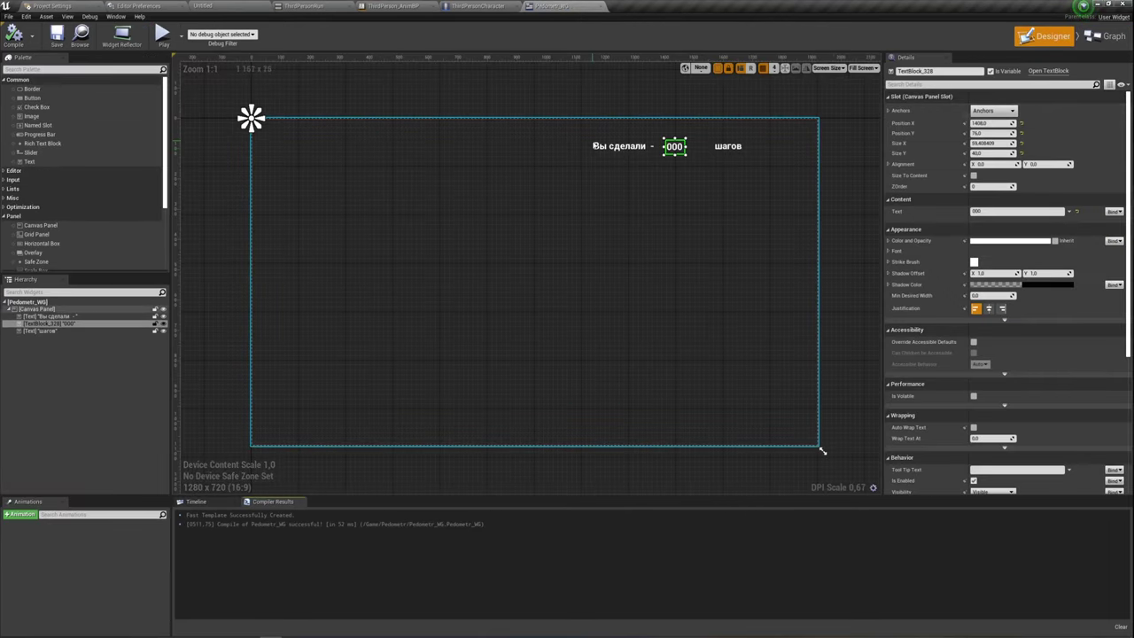
click(610, 148)
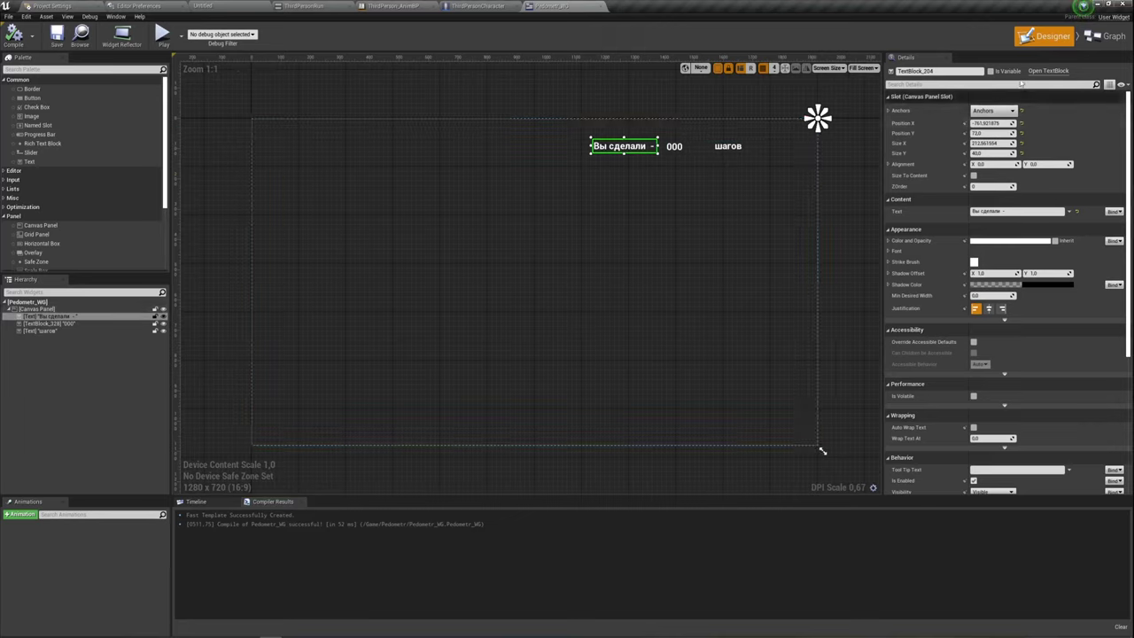
click(673, 149)
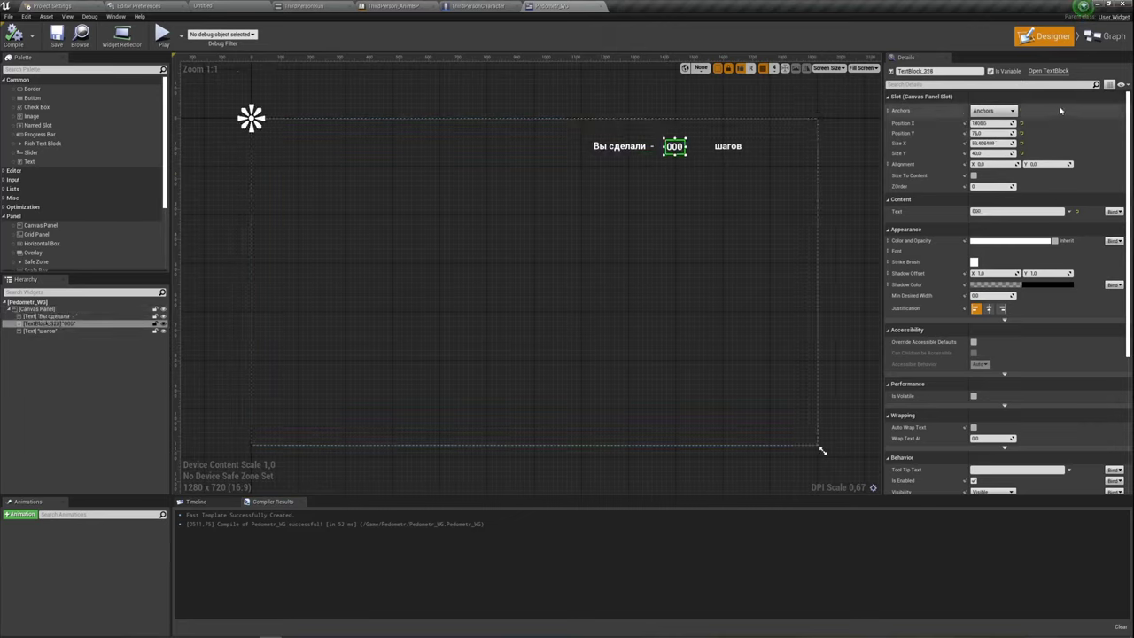
click(993, 110)
click(1047, 133)
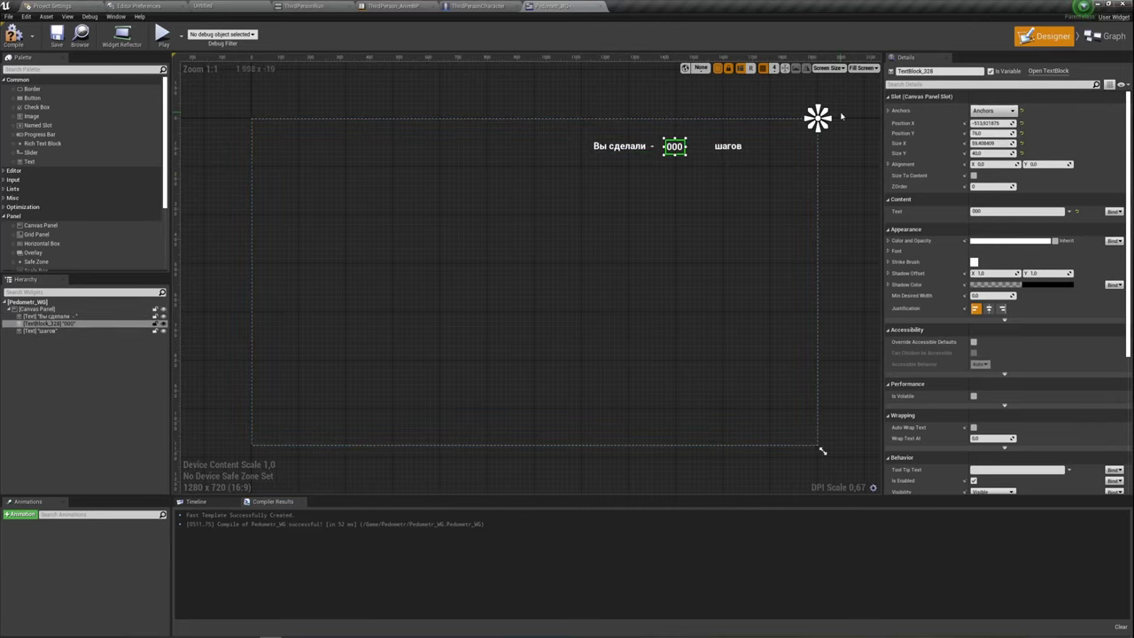
click(729, 147)
click(993, 111)
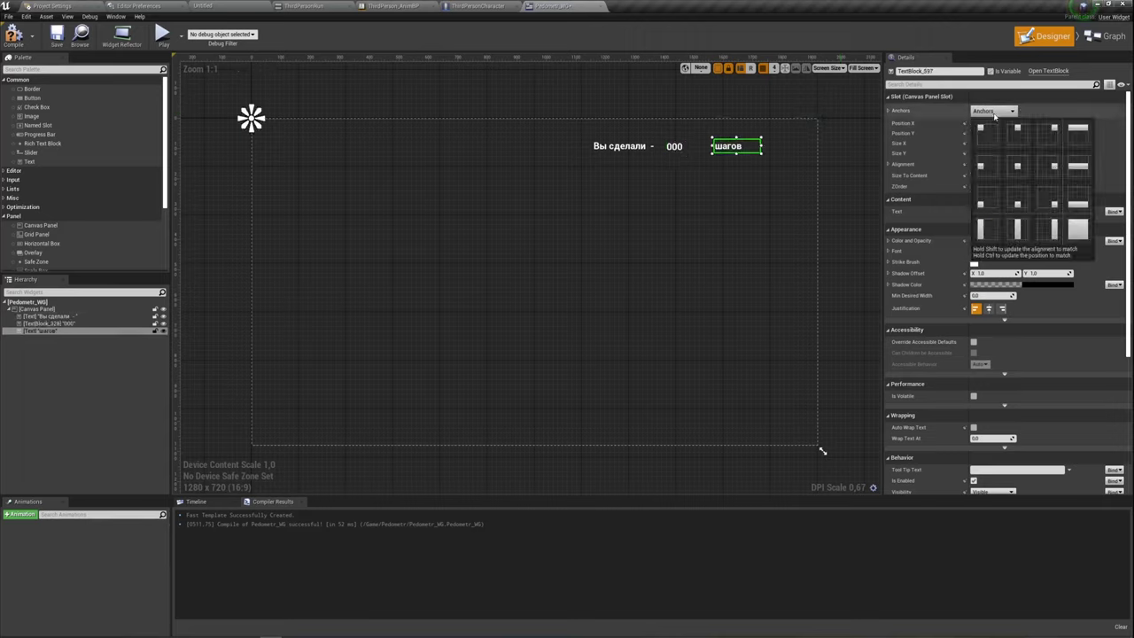
click(1051, 131)
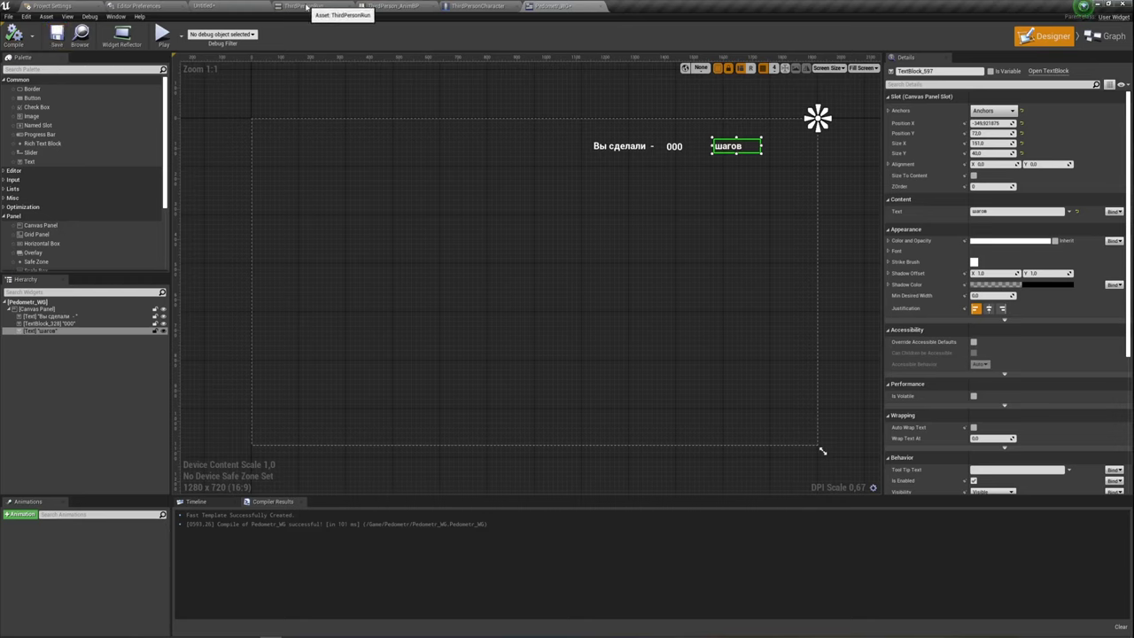
click(205, 7)
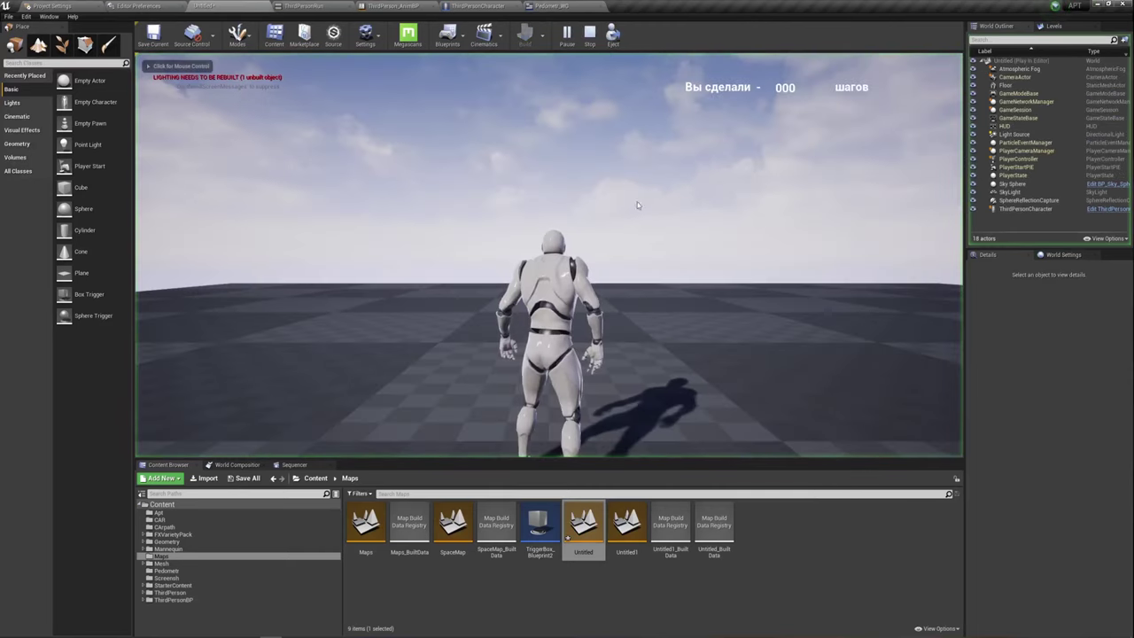
Step: Run the character around with WASD until the counter reads 'Вы сделали - 82 шагов'
click(636, 205)
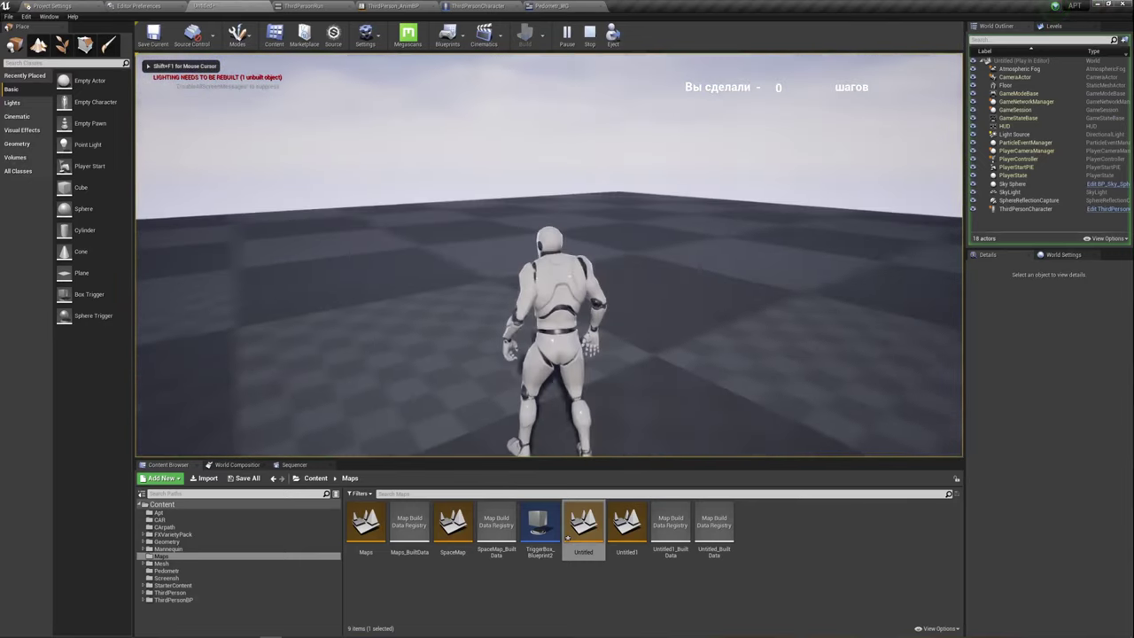
key(w)
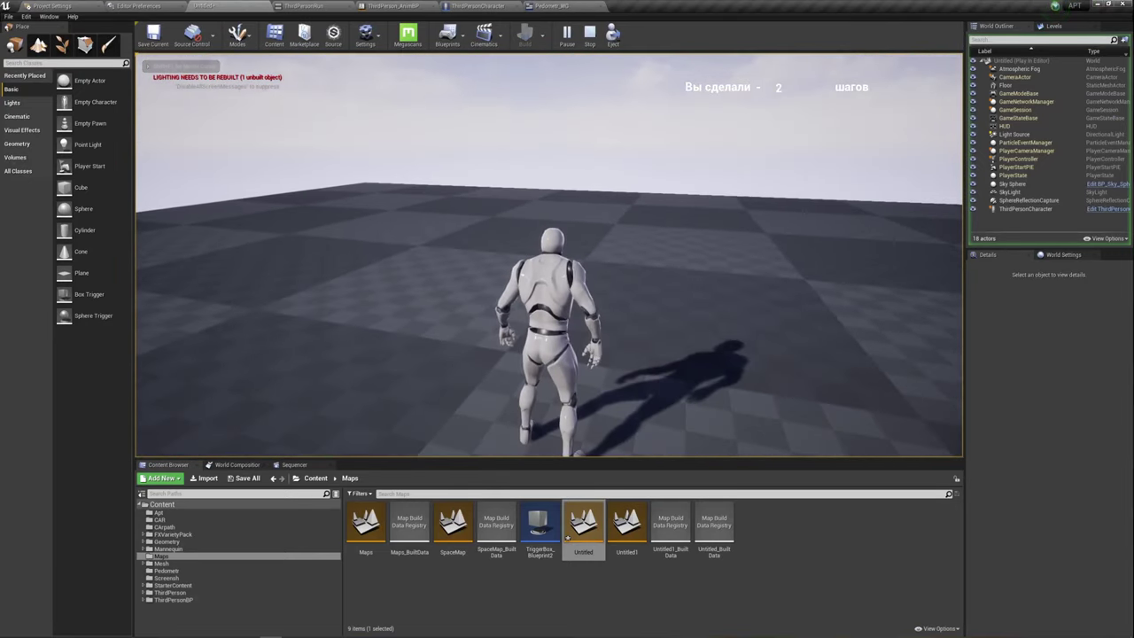
key(w)
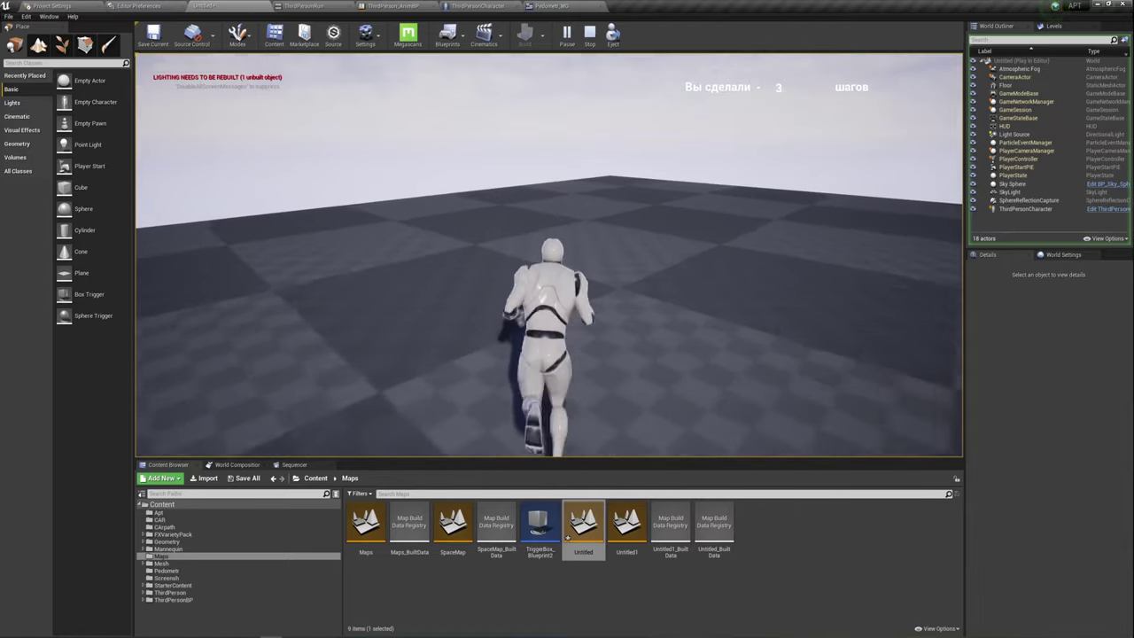
key(w)
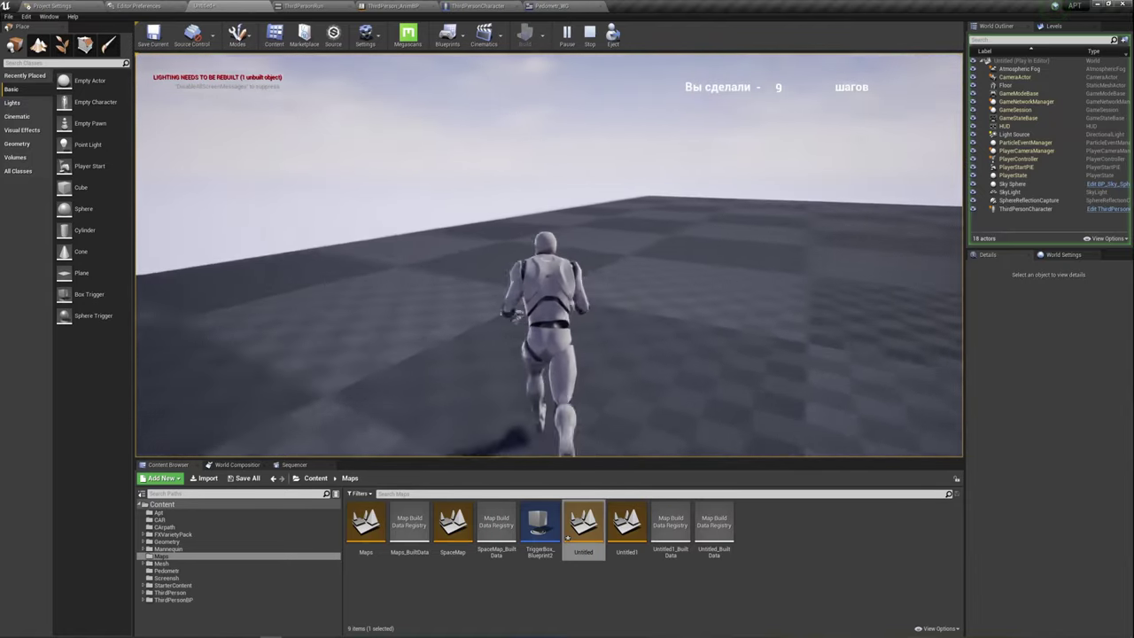
key(w)
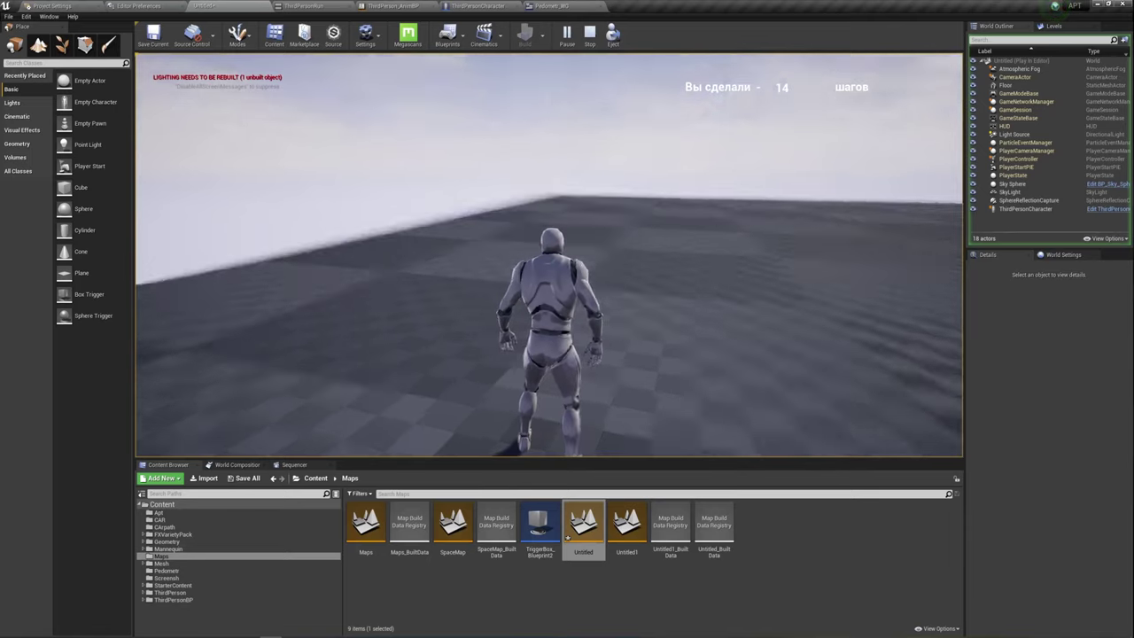
key(w)
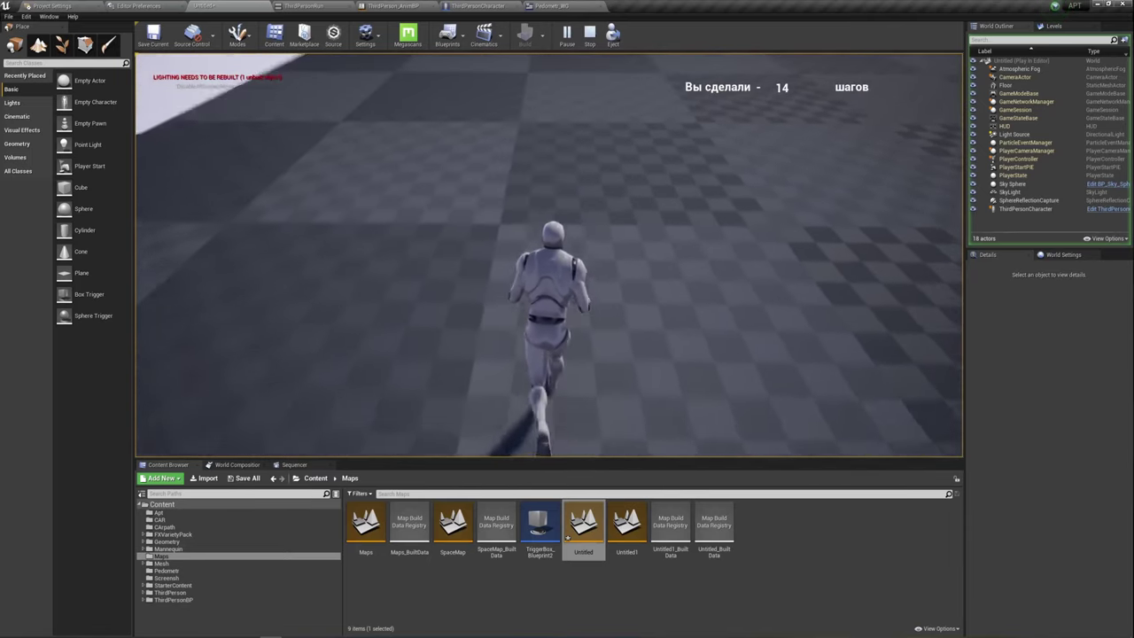
key(w)
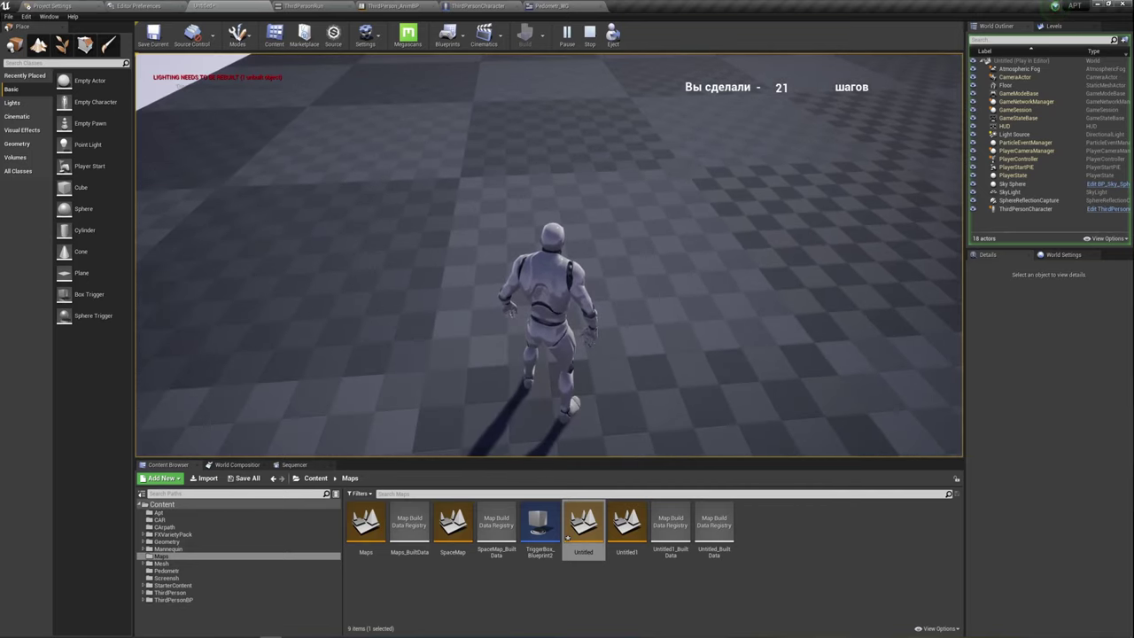
key(w)
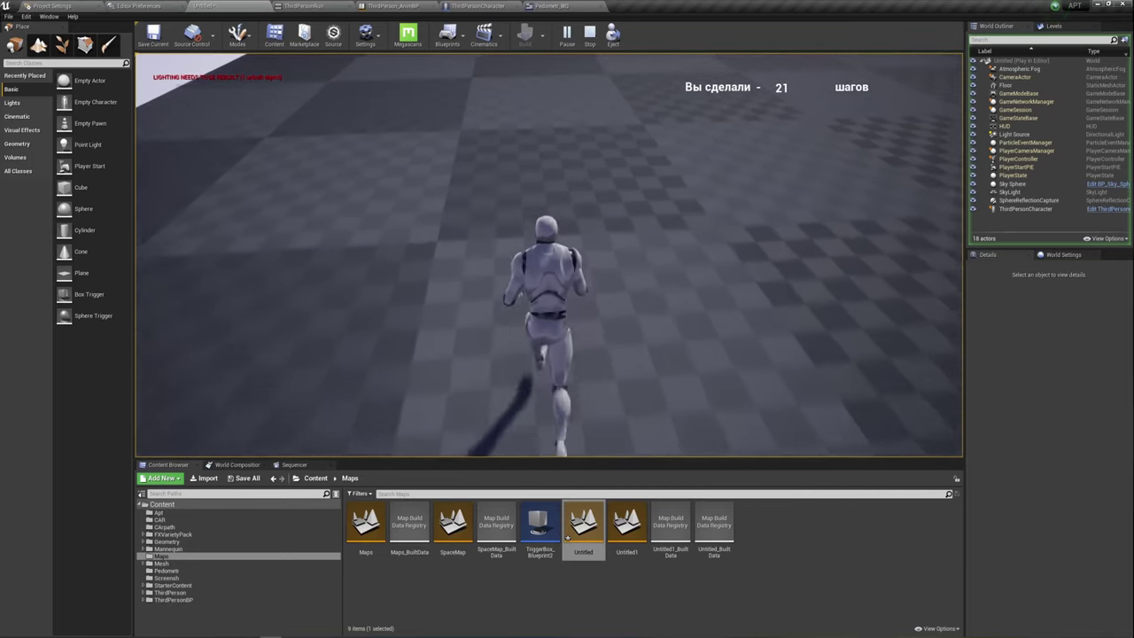
key(w)
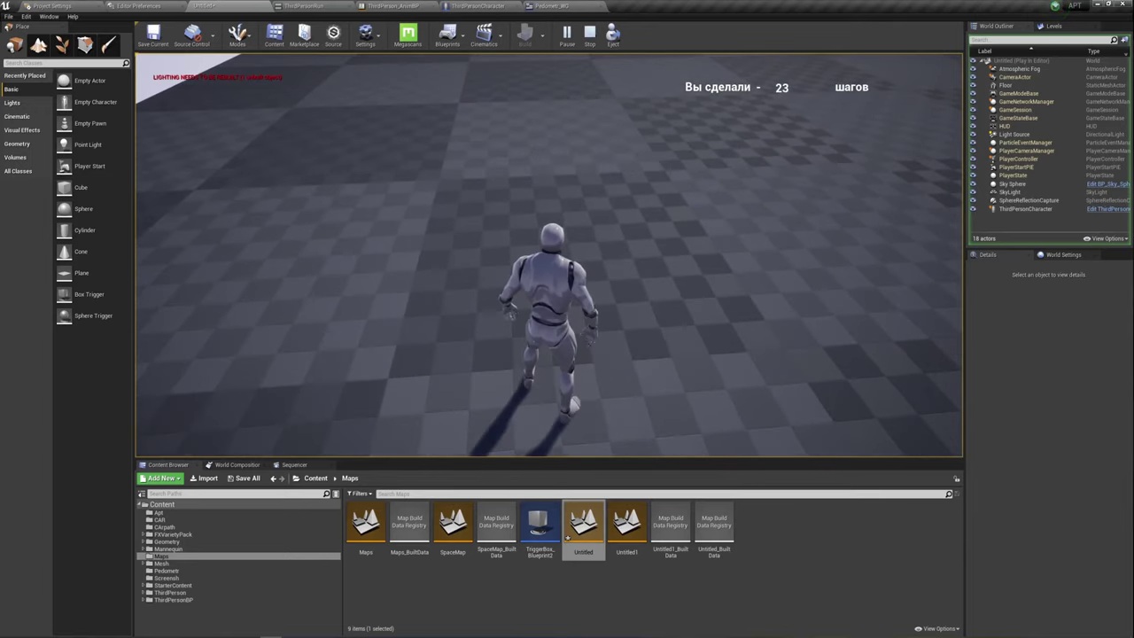
key(w)
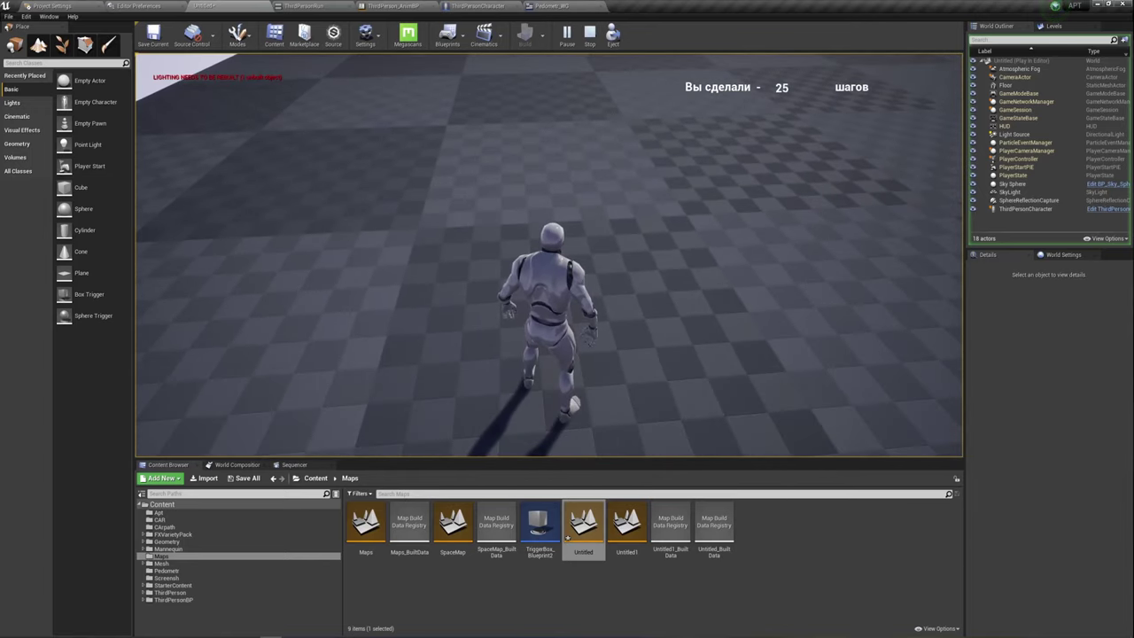
key(a)
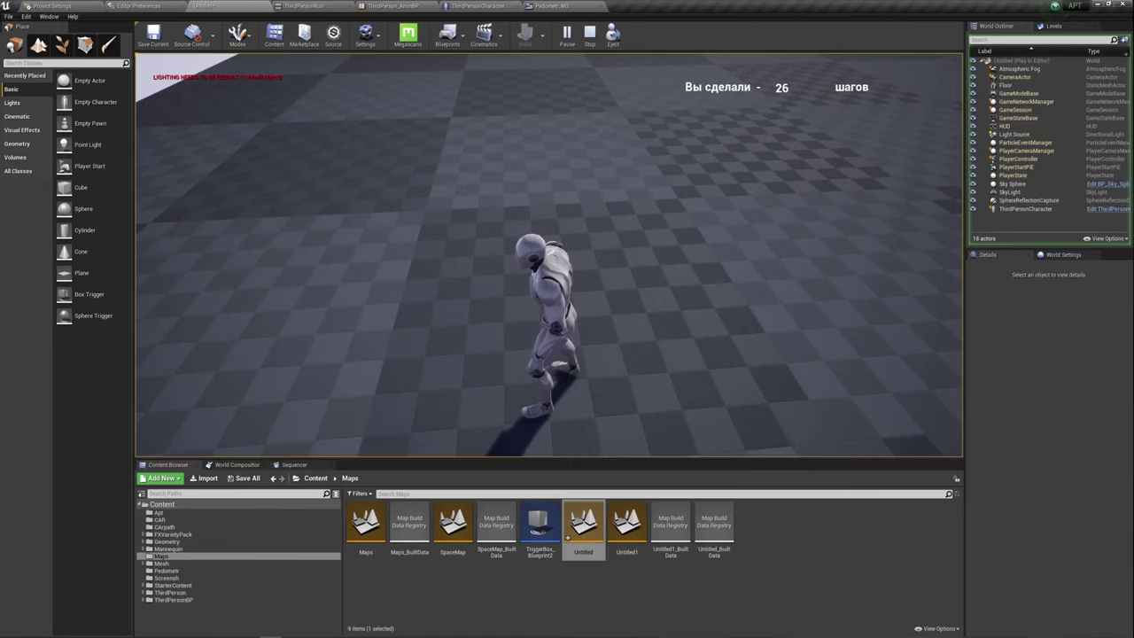
key(s)
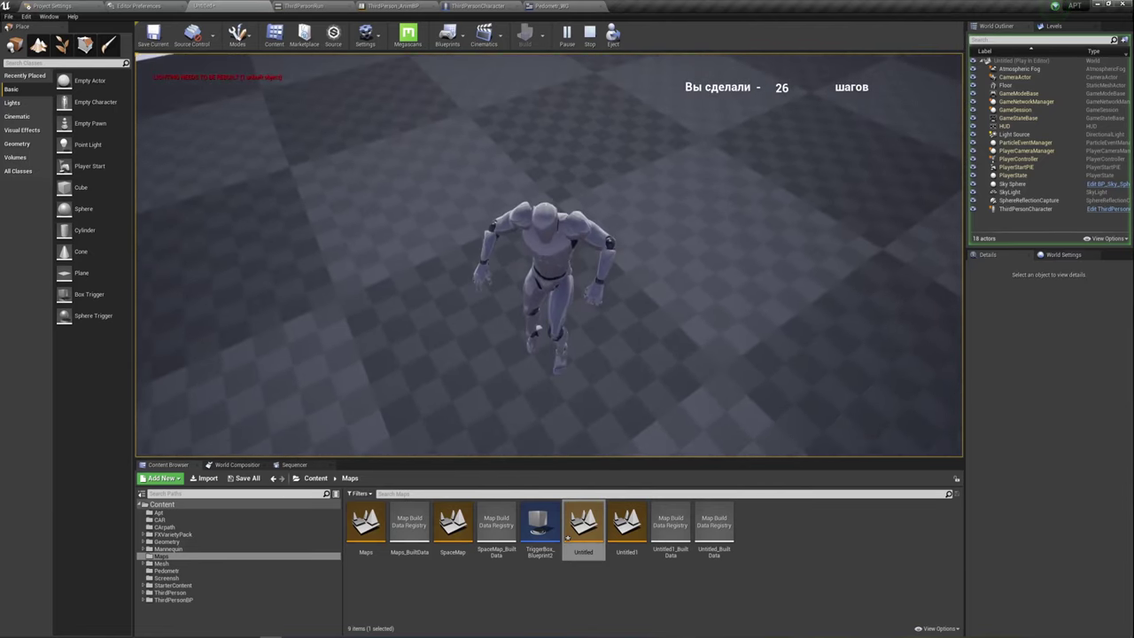
key(w)
key(s)
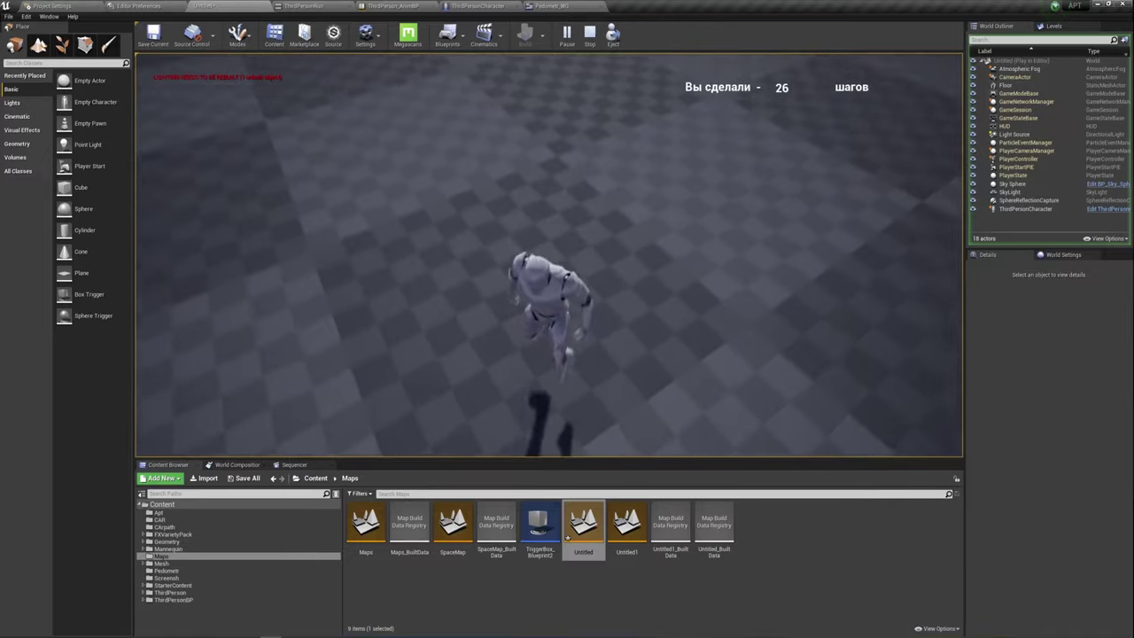
key(w)
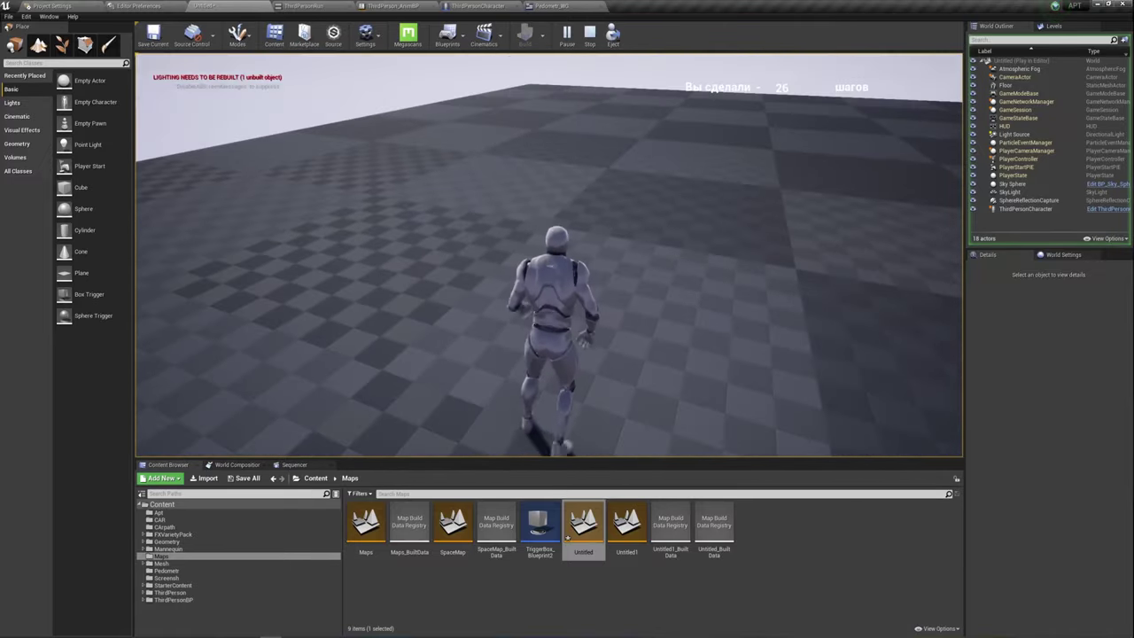
key(a)
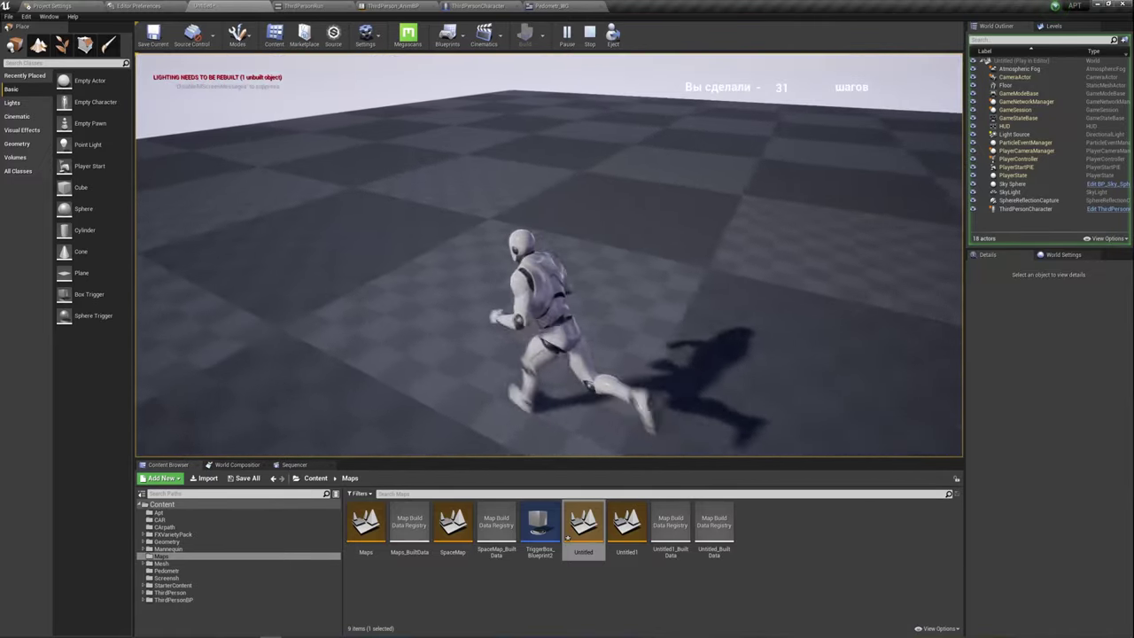
key(w)
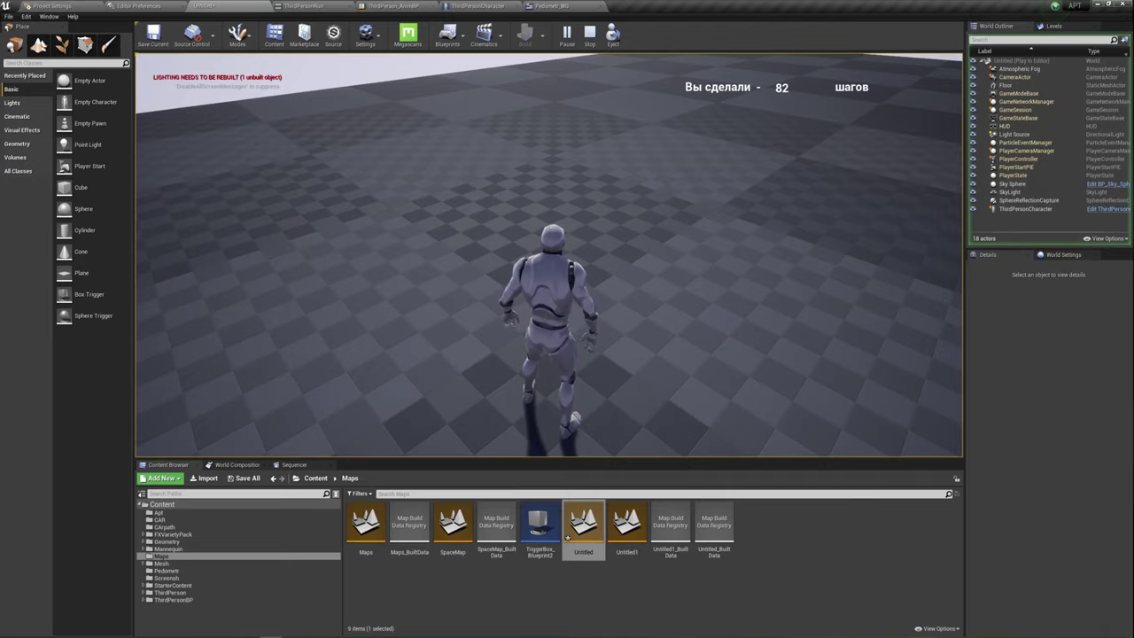
mouse_move(548, 255)
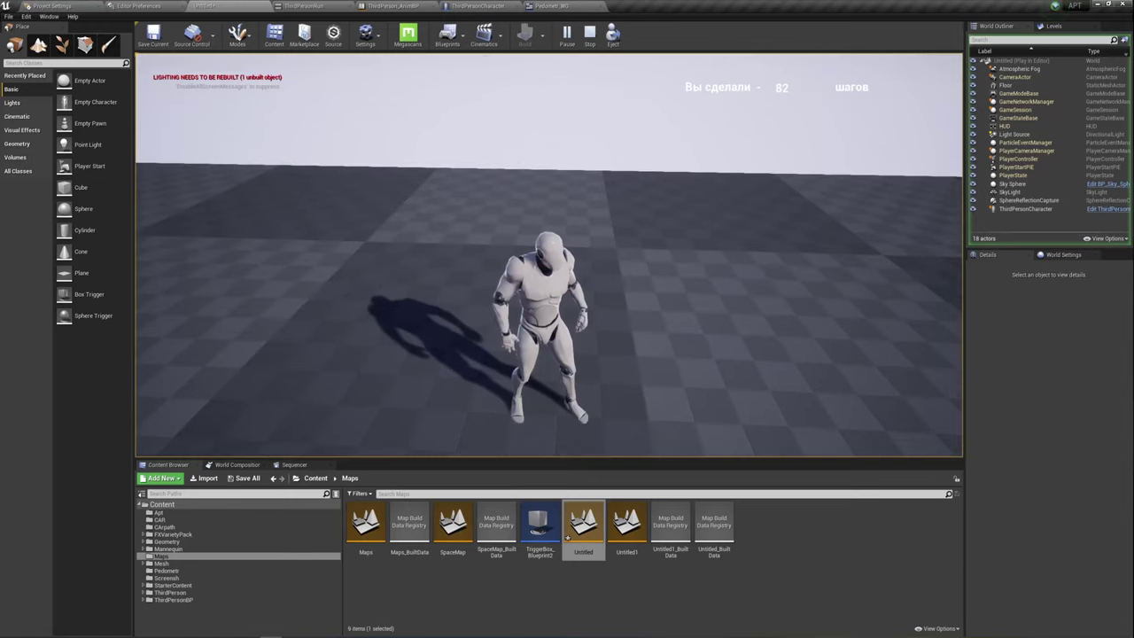